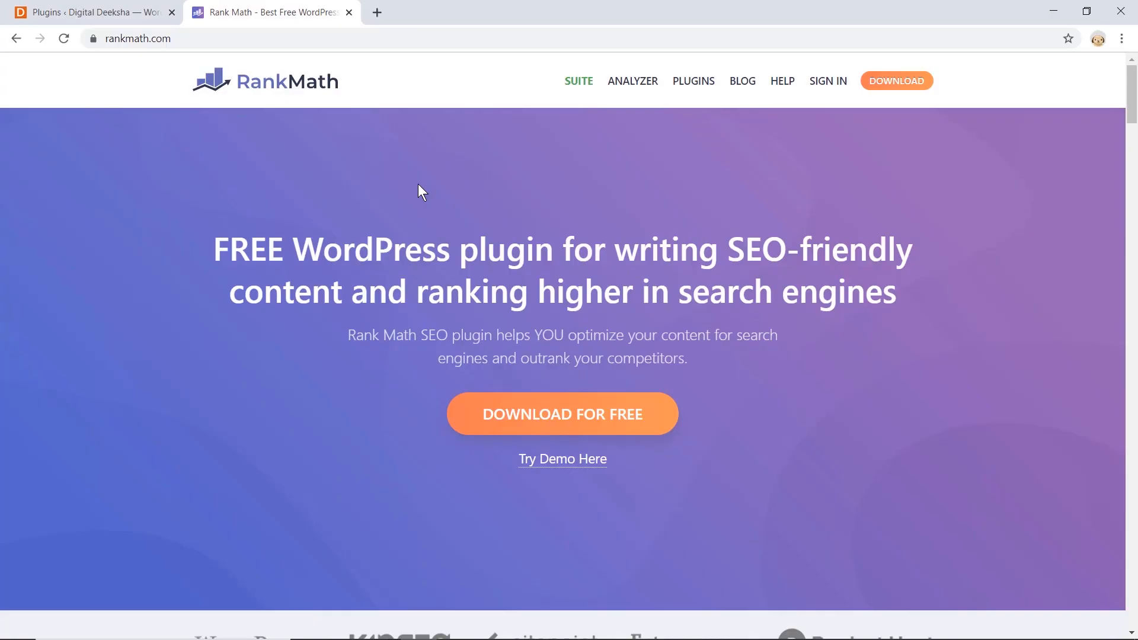
pyautogui.scroll(-1, 418, 184)
pyautogui.scroll(1, 418, 185)
pyautogui.scroll(1, 418, 191)
pyautogui.scroll(-1, 417, 191)
pyautogui.scroll(1, 418, 191)
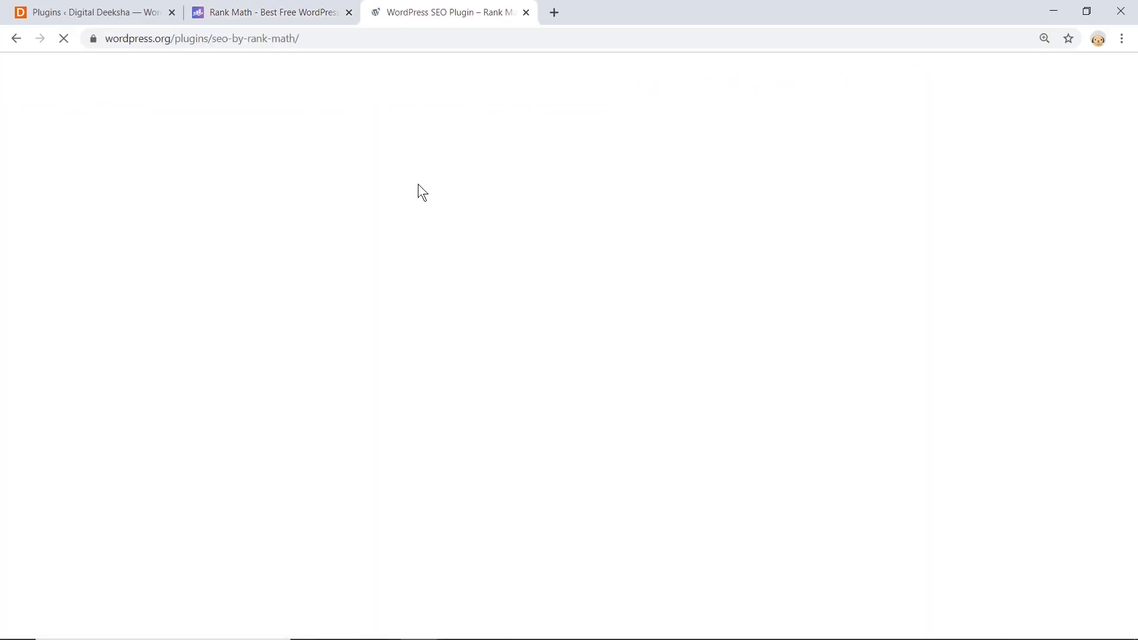
# Step: Review the Rank Math plugin page on WordPress.org, checking its active installations, tags and star ratings
pyautogui.scroll(-3, 417, 191)
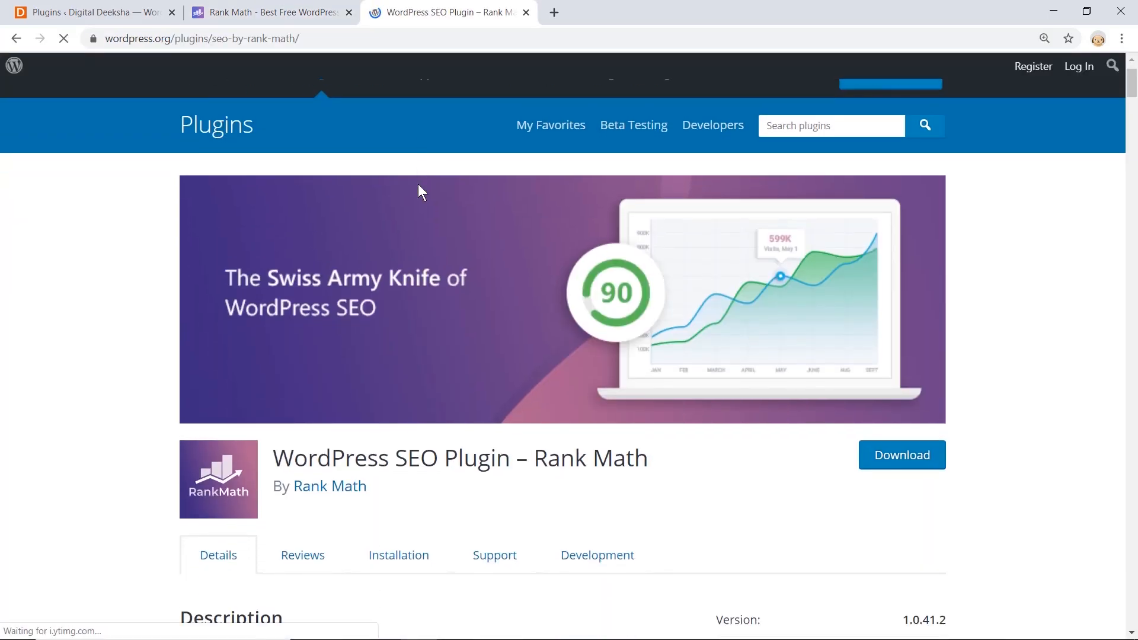
pyautogui.scroll(-5, 418, 185)
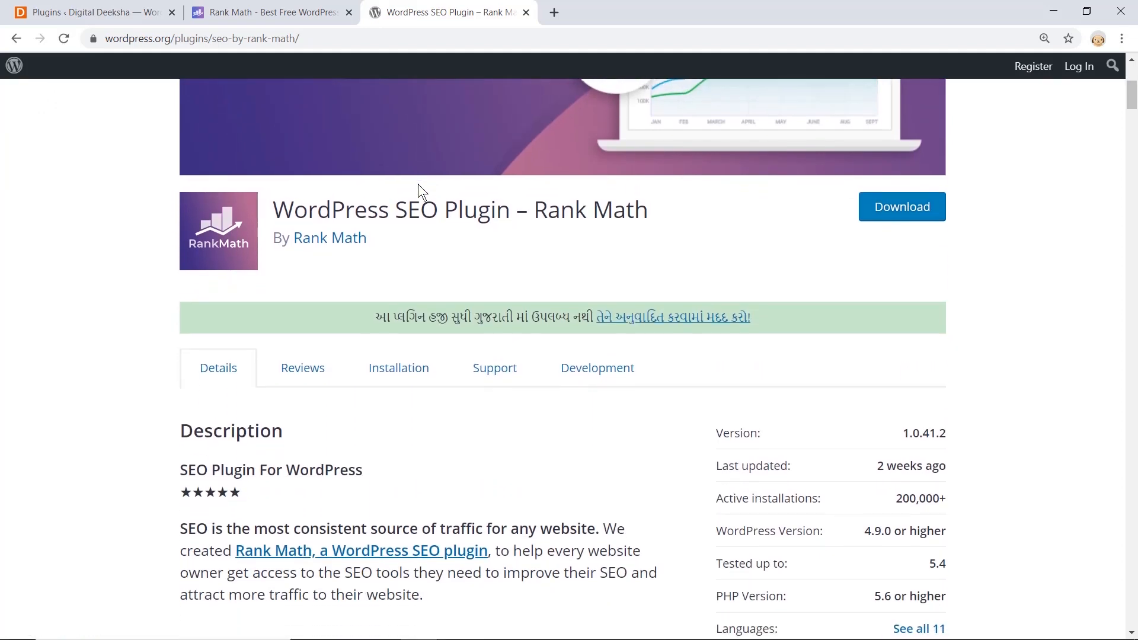
pyautogui.tripleClick(751, 393)
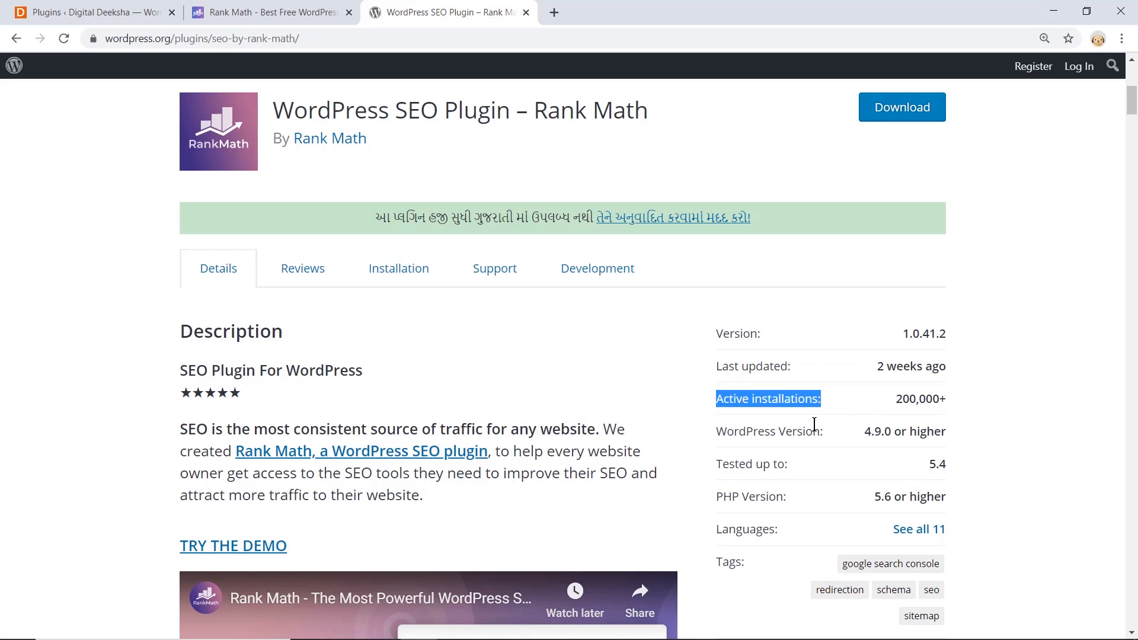
pyautogui.scroll(-2, 814, 425)
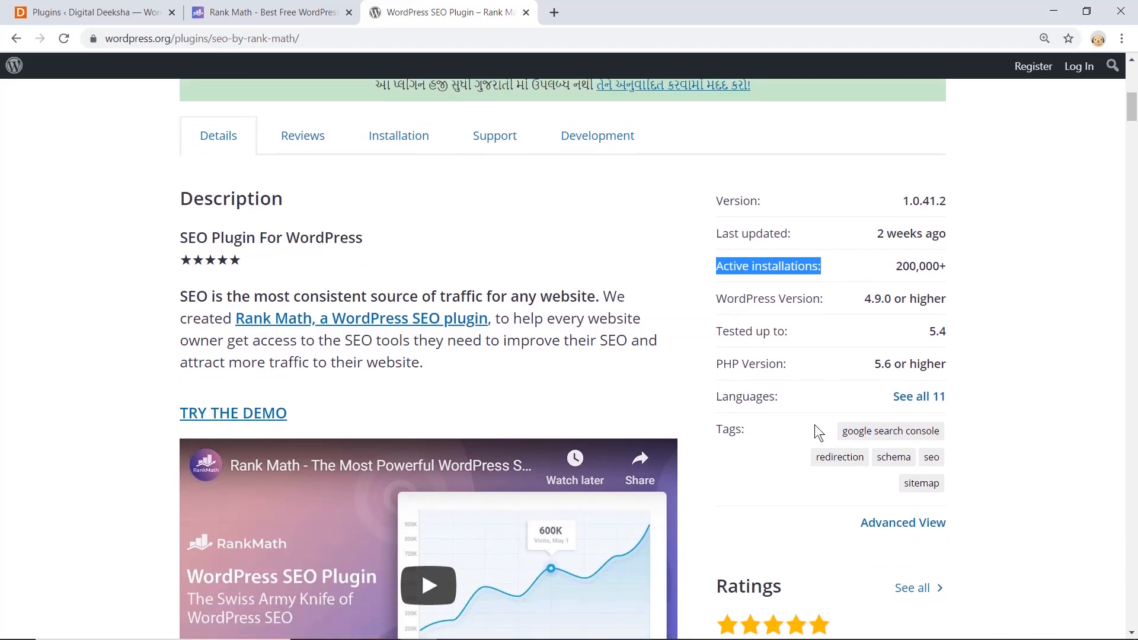
pyautogui.scroll(-2, 883, 323)
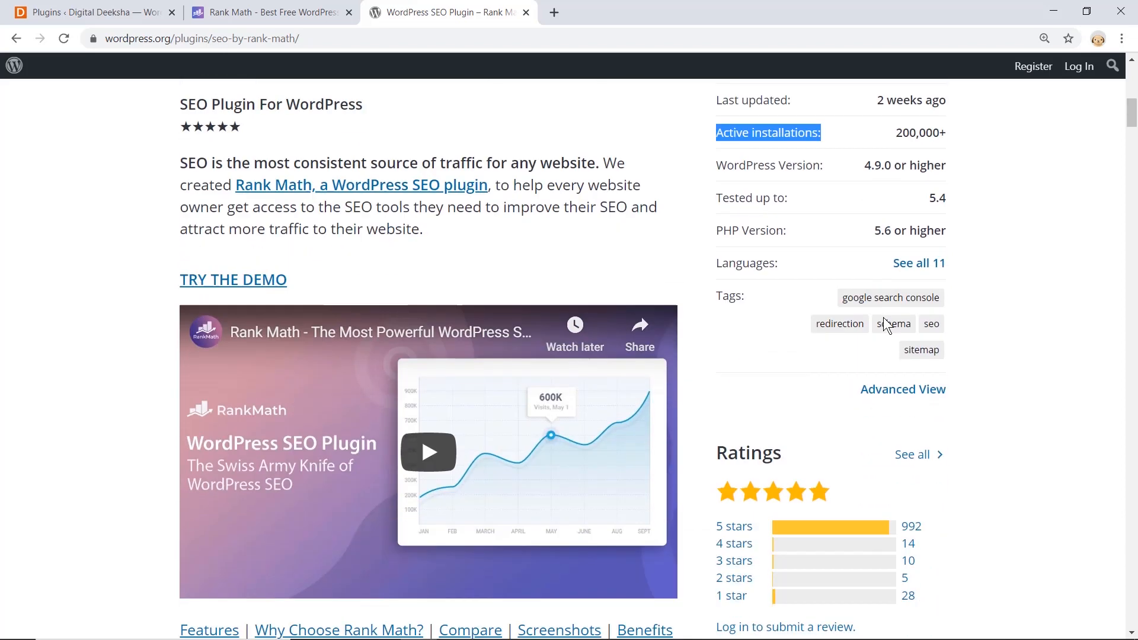
pyautogui.scroll(-2, 883, 318)
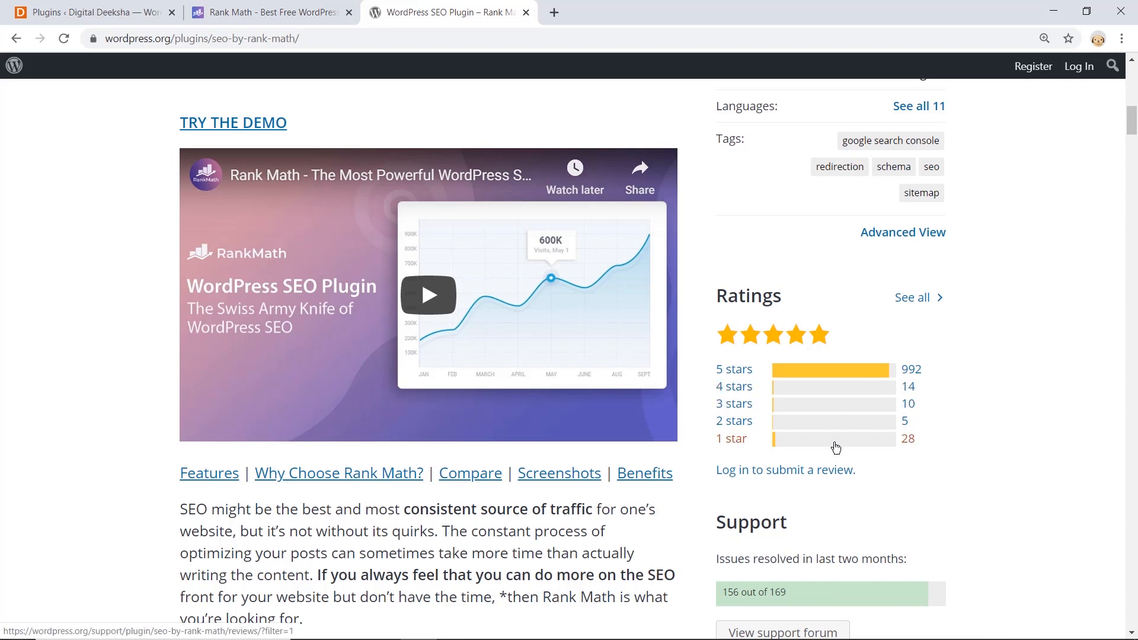
pyautogui.scroll(7, 808, 255)
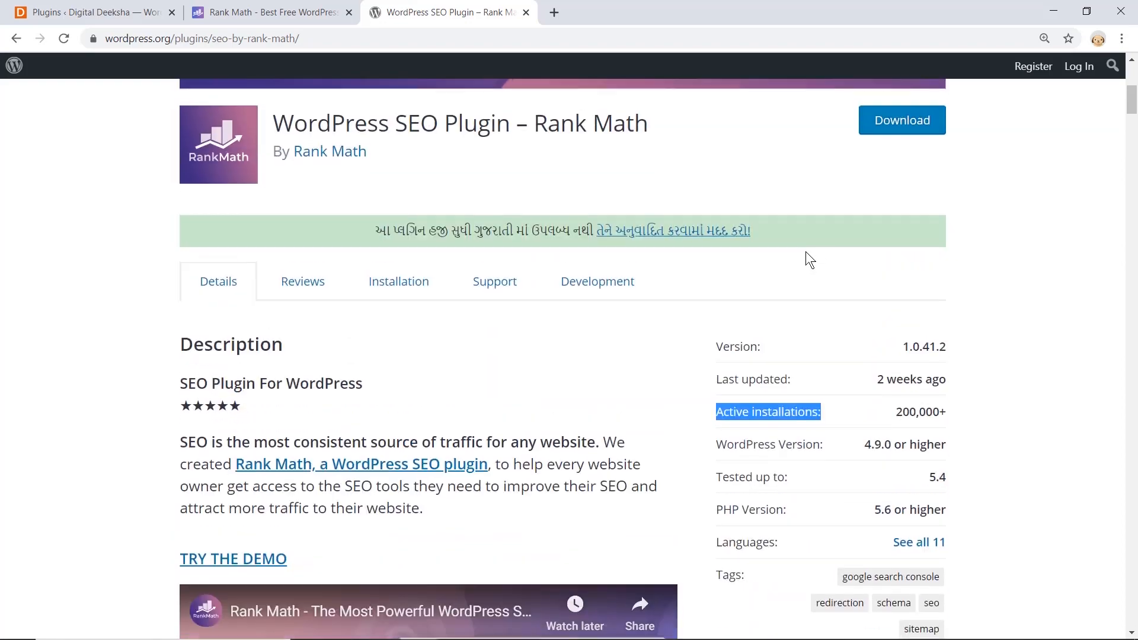
pyautogui.scroll(3, 805, 253)
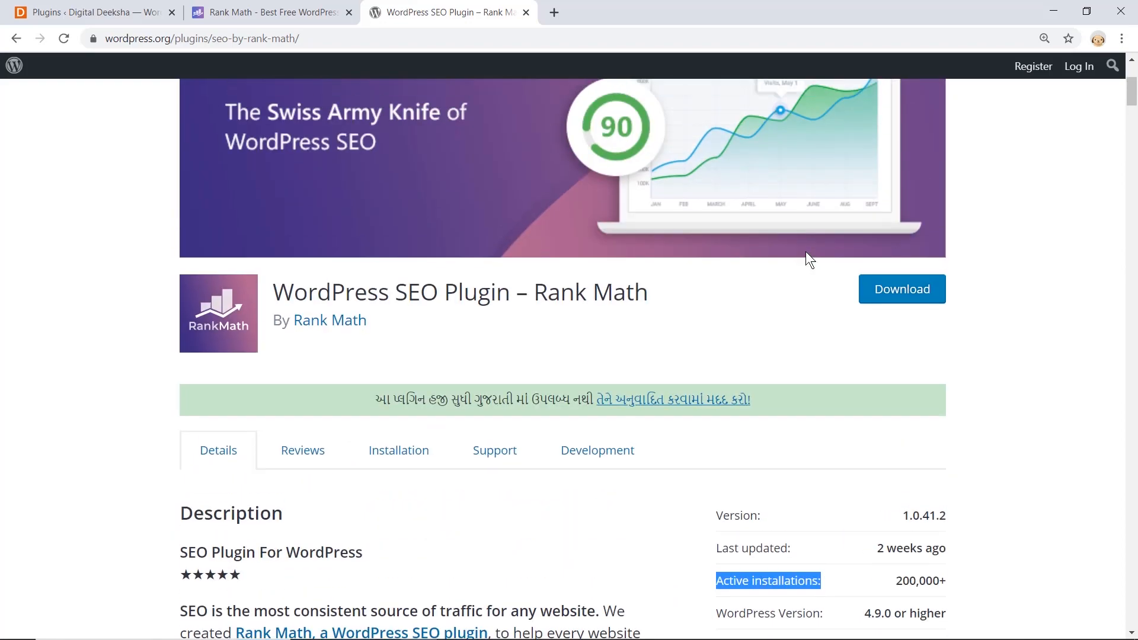
# Step: Read through the feature sections of the rankmath.com homepage, from the setup wizard to the MyThemeShop section about its creators
pyautogui.click(292, 10)
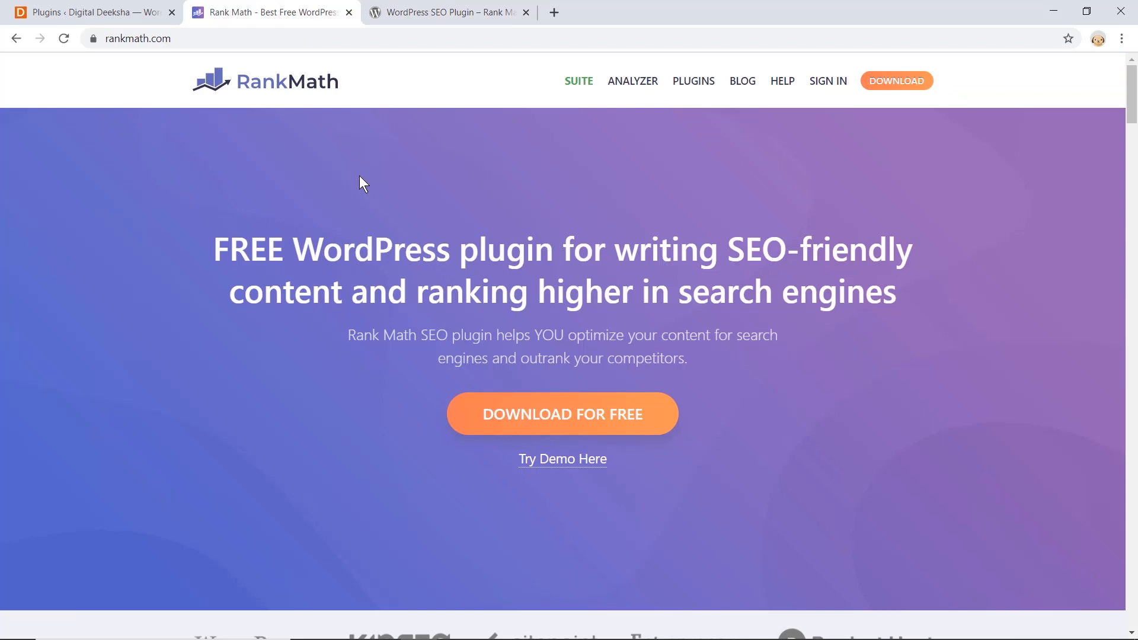
pyautogui.scroll(-1, 359, 176)
pyautogui.scroll(-1, 359, 176)
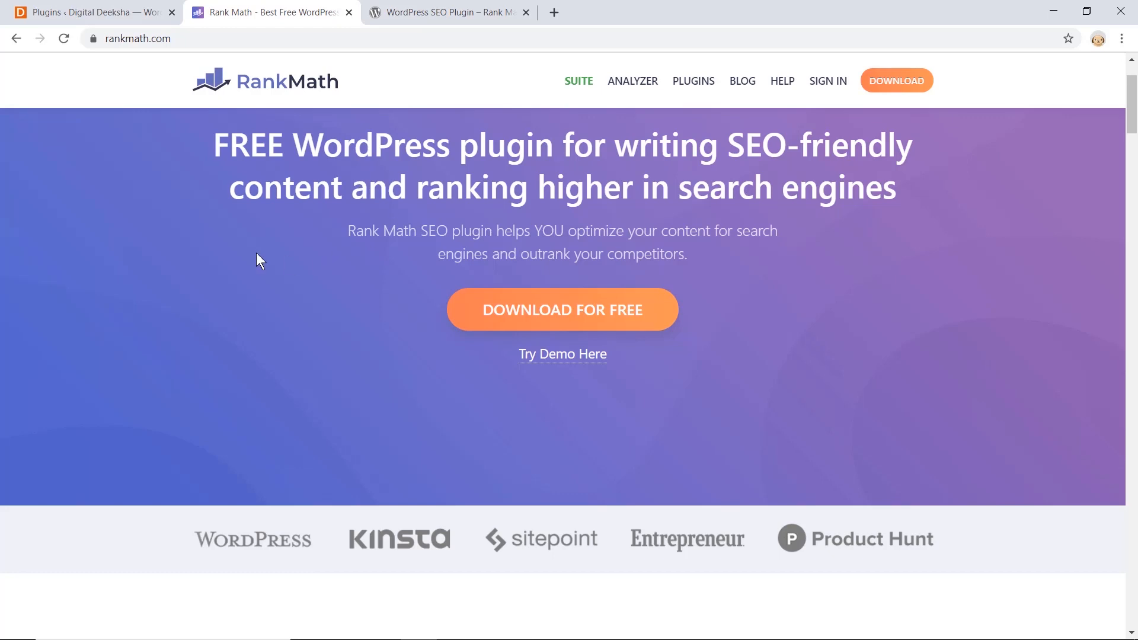
pyautogui.scroll(-5, 295, 272)
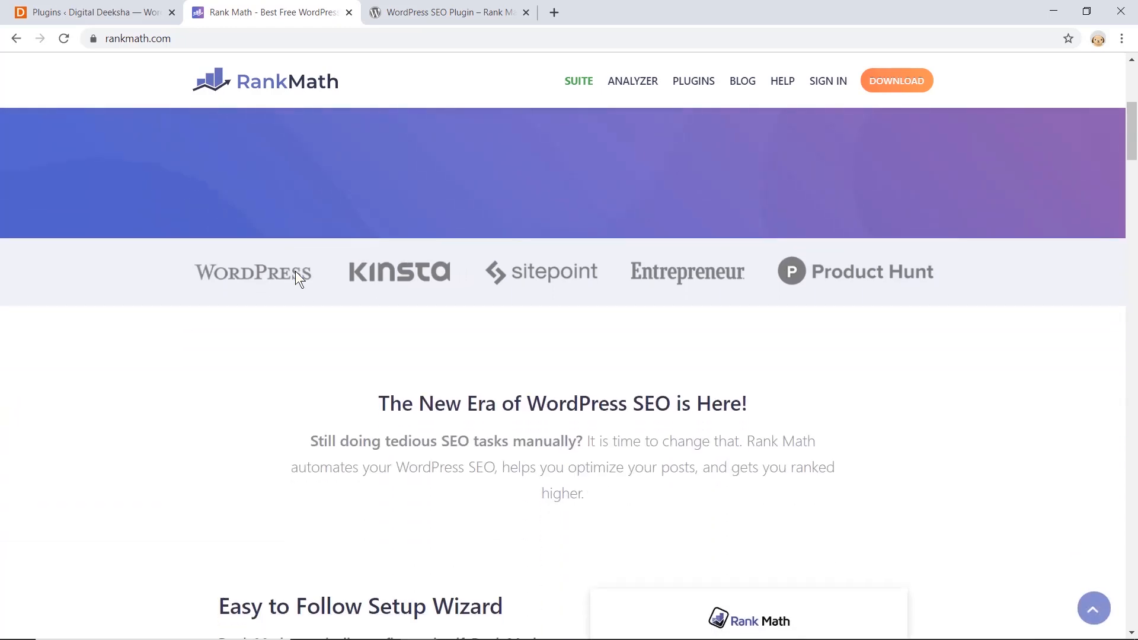
pyautogui.scroll(-3, 295, 271)
pyautogui.scroll(-3, 295, 272)
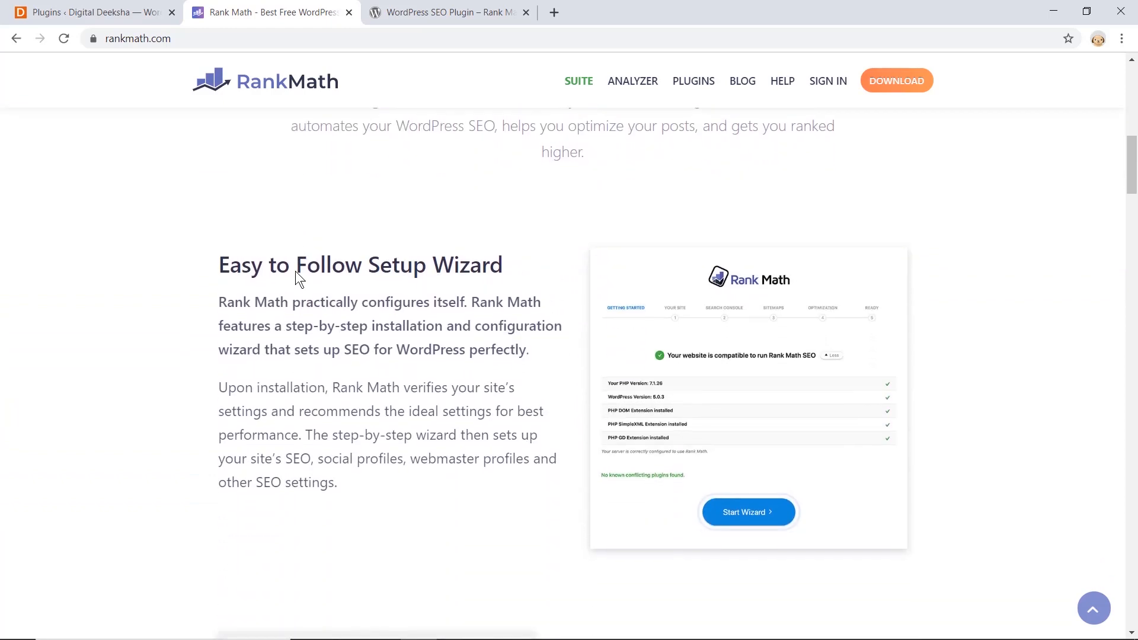
pyautogui.scroll(-2, 295, 271)
pyautogui.scroll(-8, 295, 272)
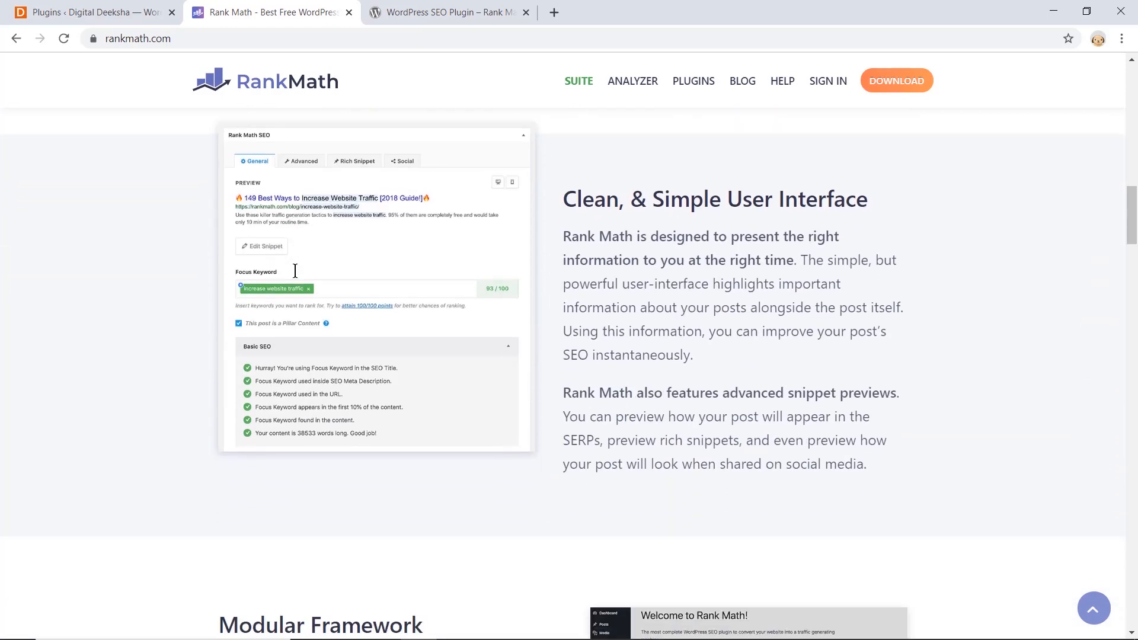
pyautogui.scroll(-10, 295, 271)
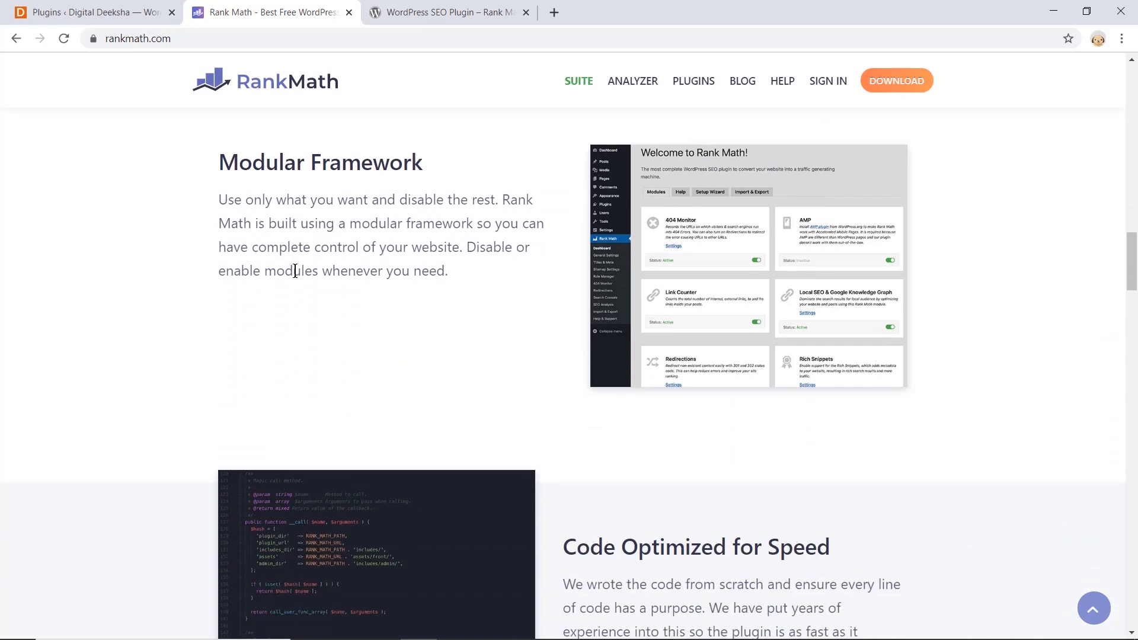
pyautogui.scroll(-2, 295, 271)
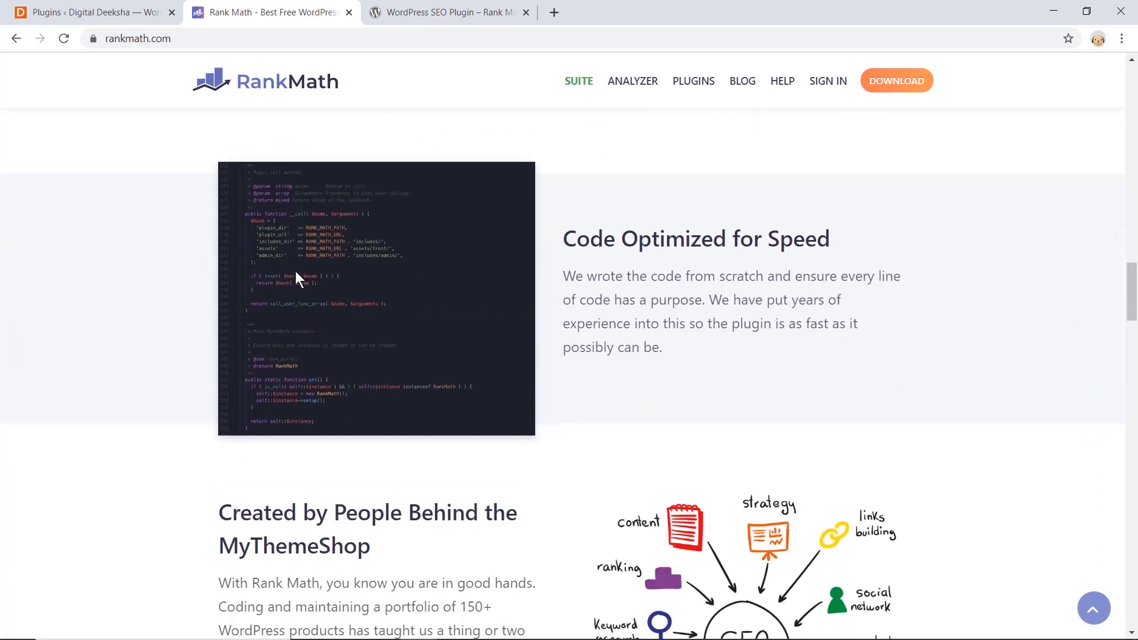
pyautogui.scroll(-4, 295, 272)
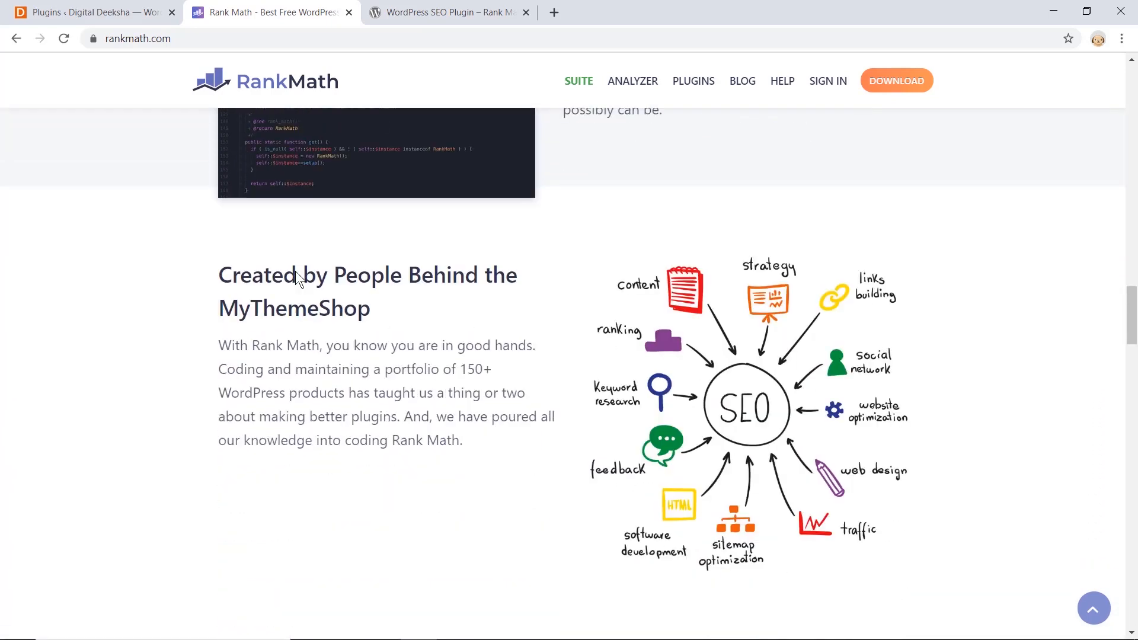
pyautogui.tripleClick(266, 316)
pyautogui.scroll(-4, 266, 314)
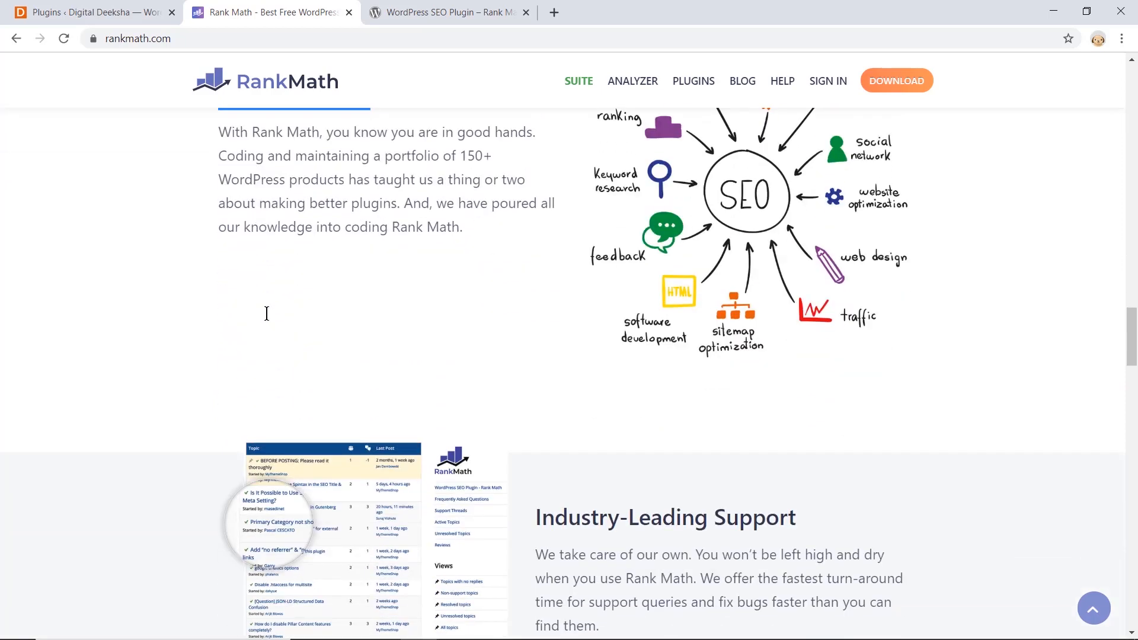
# Step: Search for "rankmath" among the new plugins available to the Digital Deeksha WordPress site
pyautogui.click(116, 15)
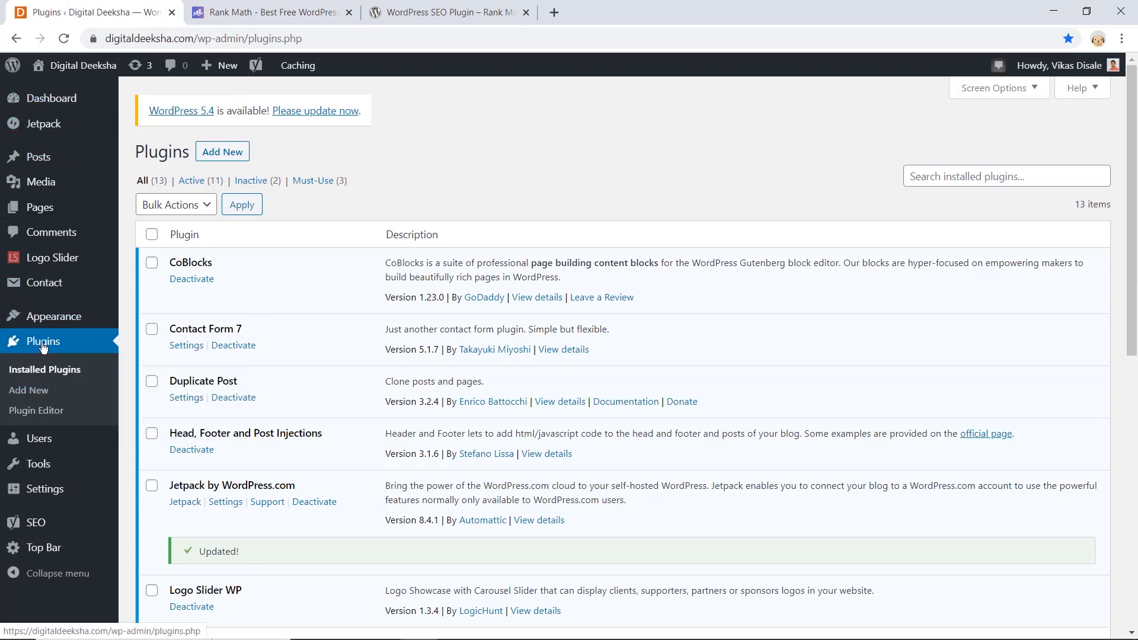
pyautogui.click(32, 393)
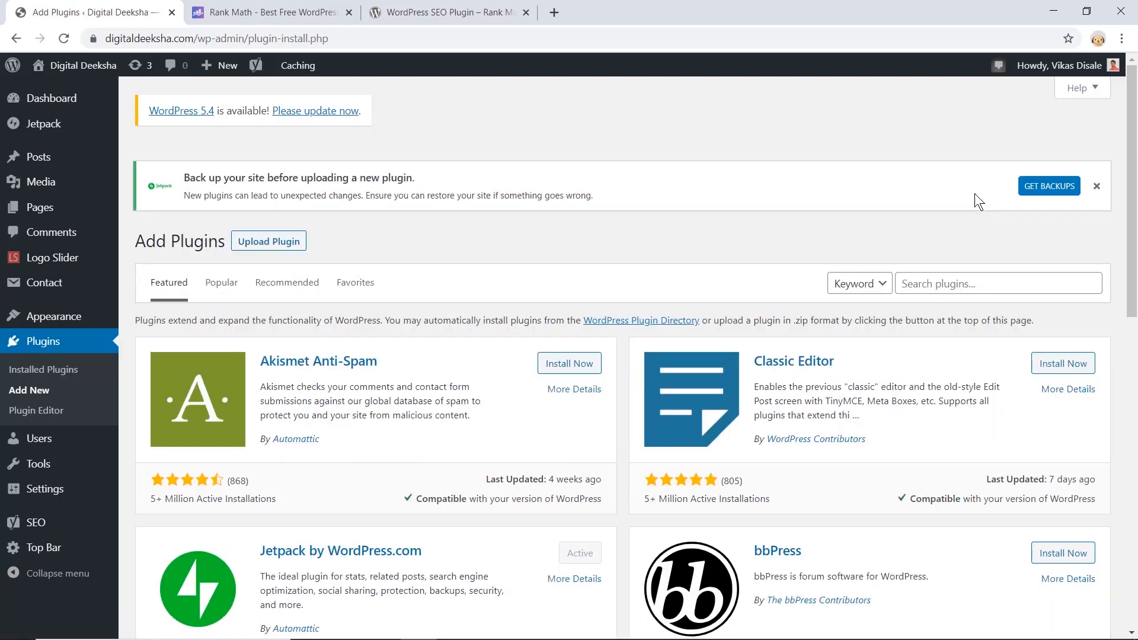
pyautogui.click(947, 282)
pyautogui.write('rankmath')
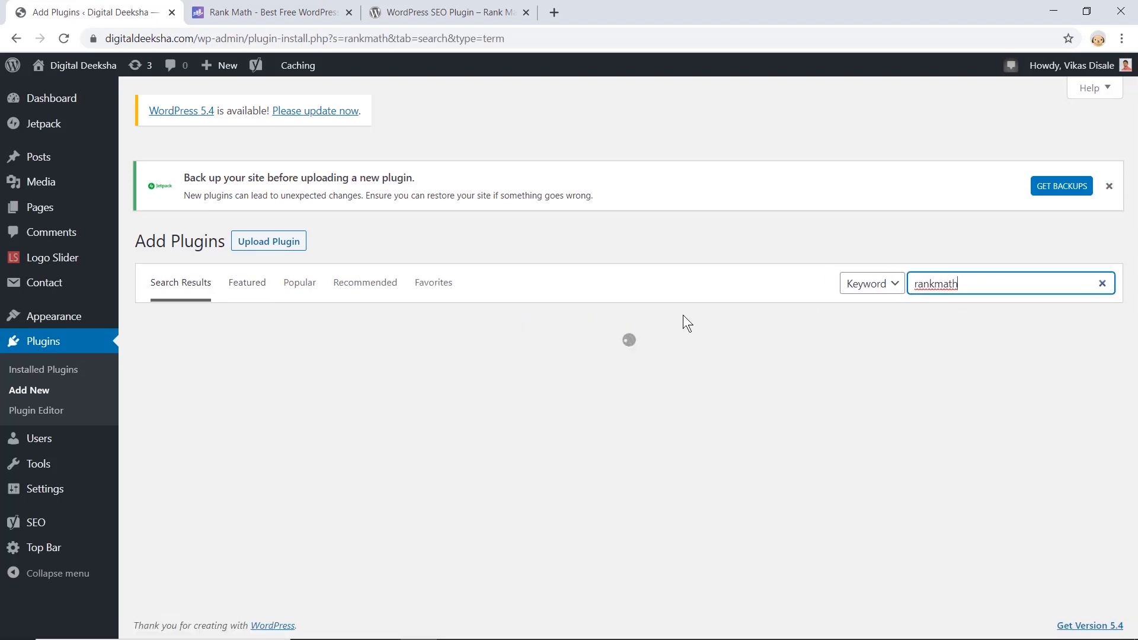
# Step: Install and activate the "WordPress SEO Plugin – Rank Math" plugin
pyautogui.scroll(-2, 683, 315)
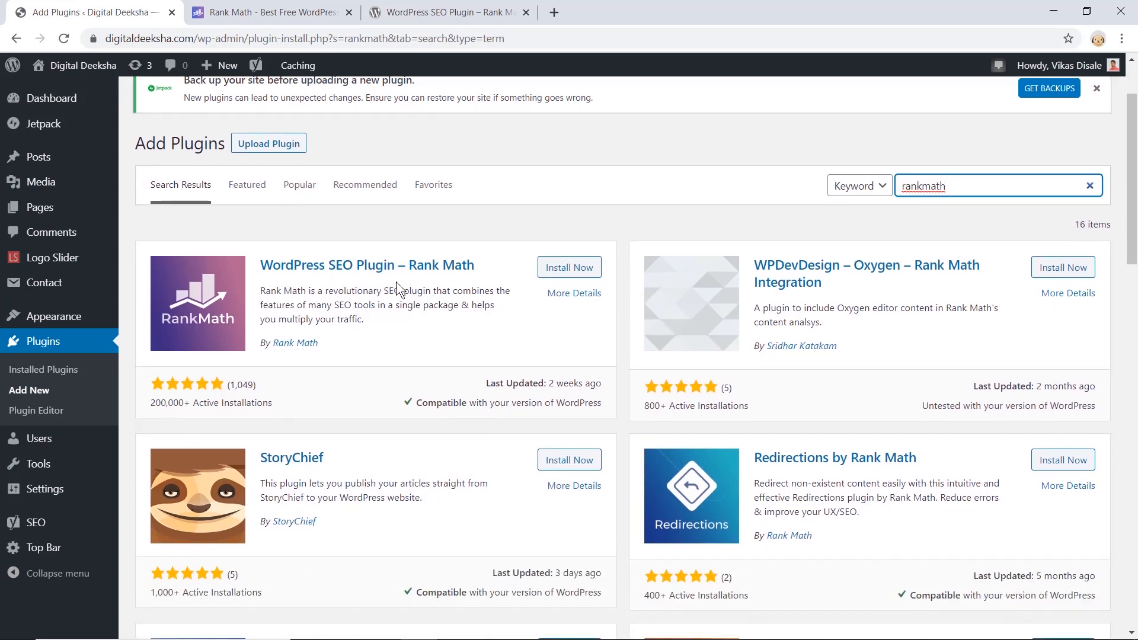
pyautogui.click(564, 270)
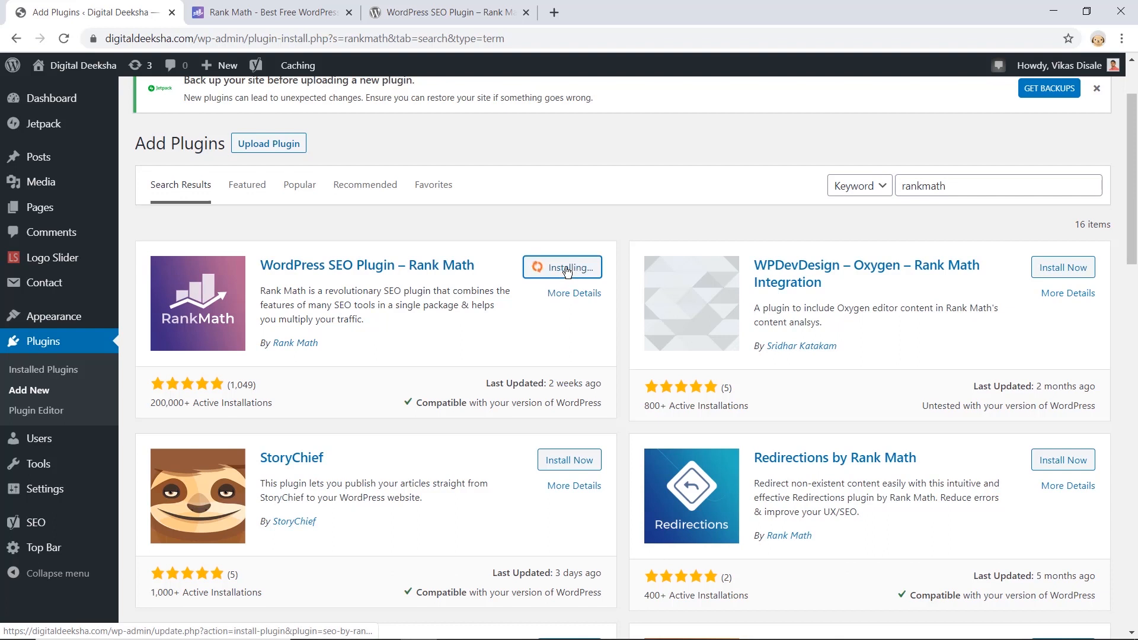
pyautogui.click(566, 270)
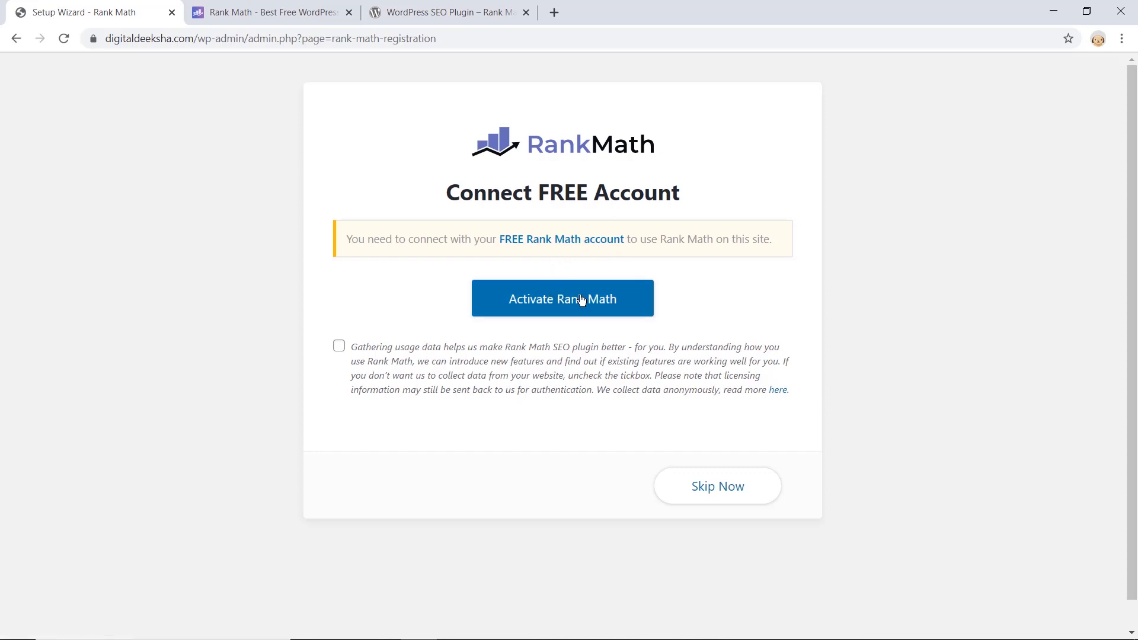
# Step: Activate Rank Math by registering a free account through Google with the first listed Google account
pyautogui.tripleClick(436, 236)
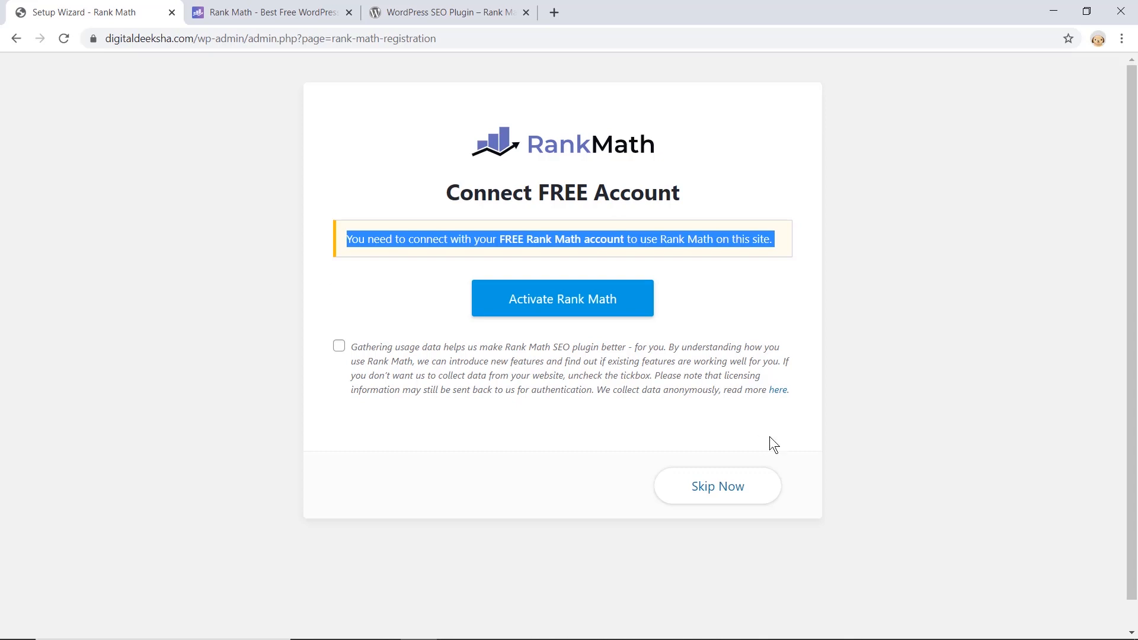
pyautogui.click(557, 301)
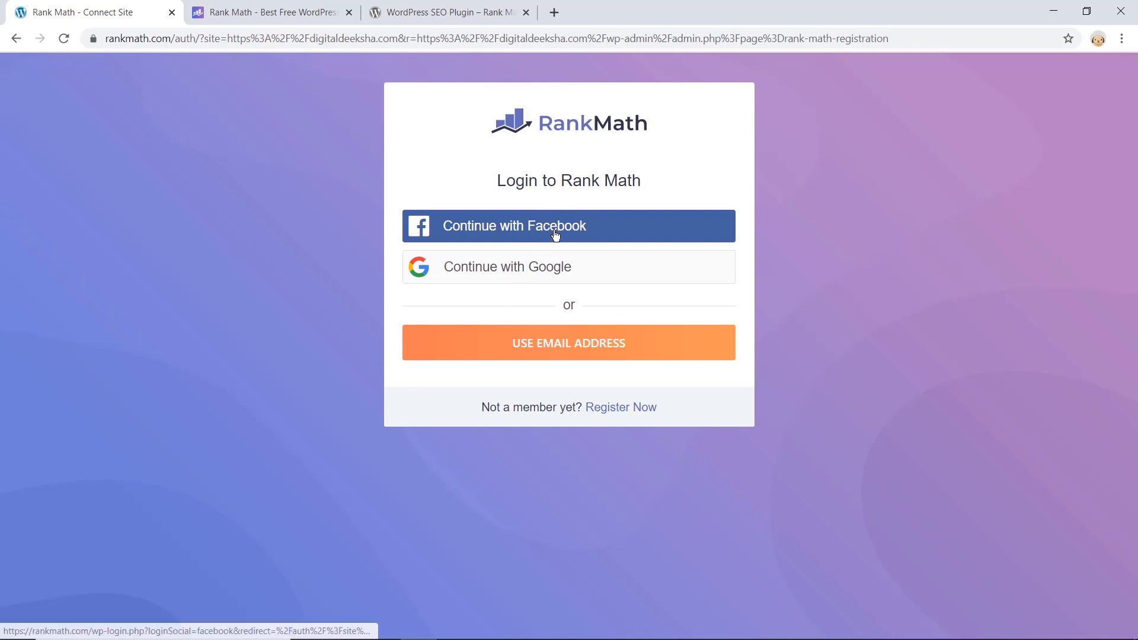
pyautogui.click(626, 409)
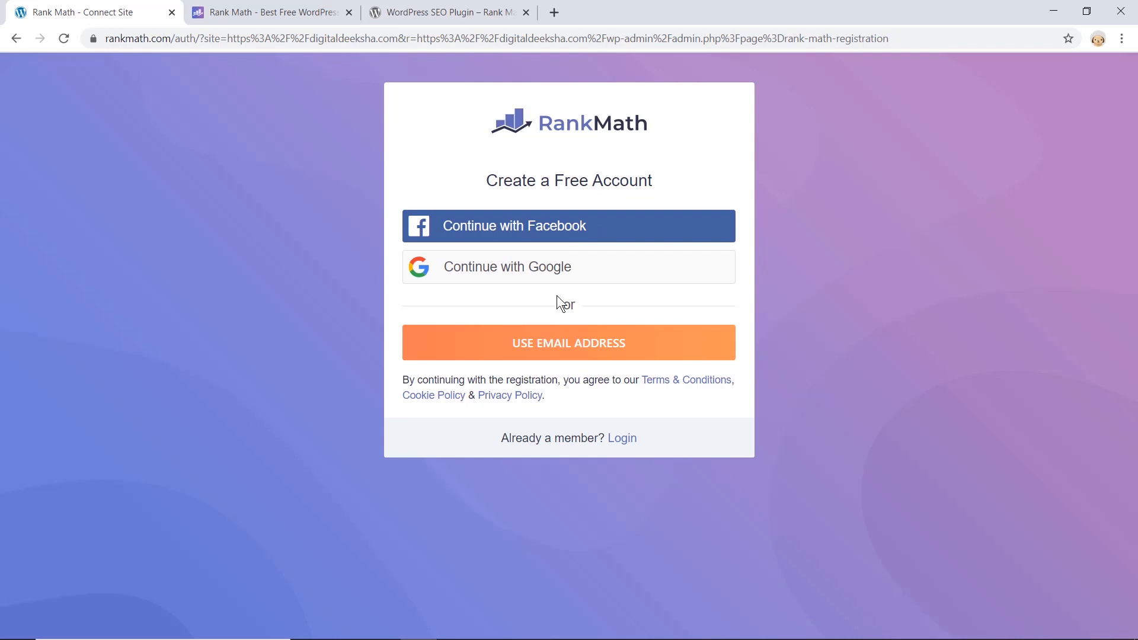
pyautogui.click(560, 273)
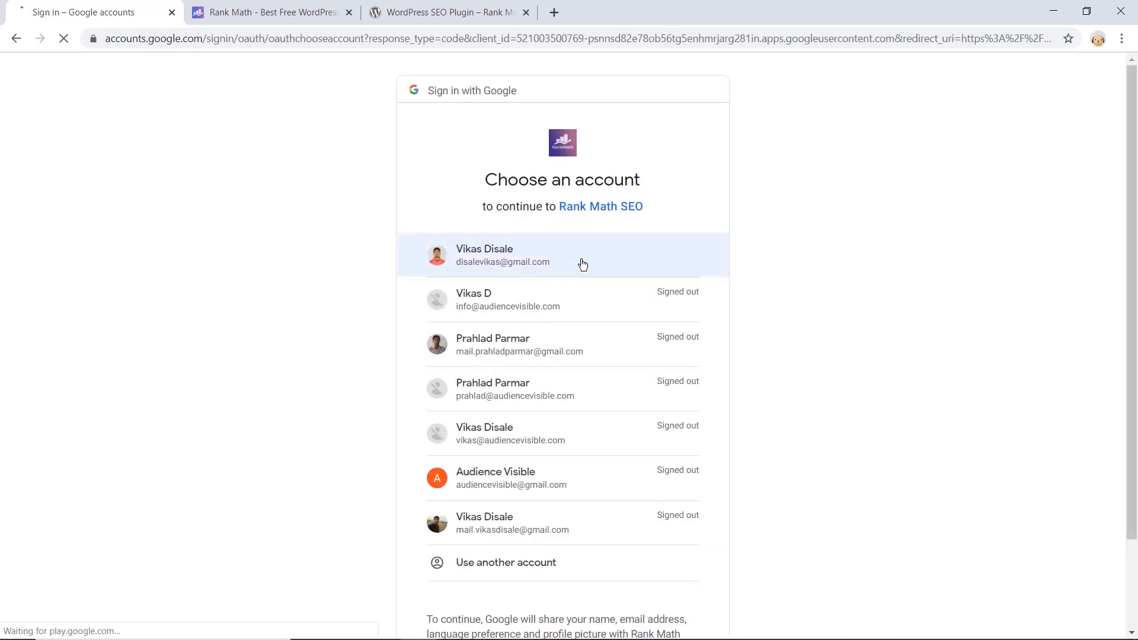
pyautogui.click(583, 265)
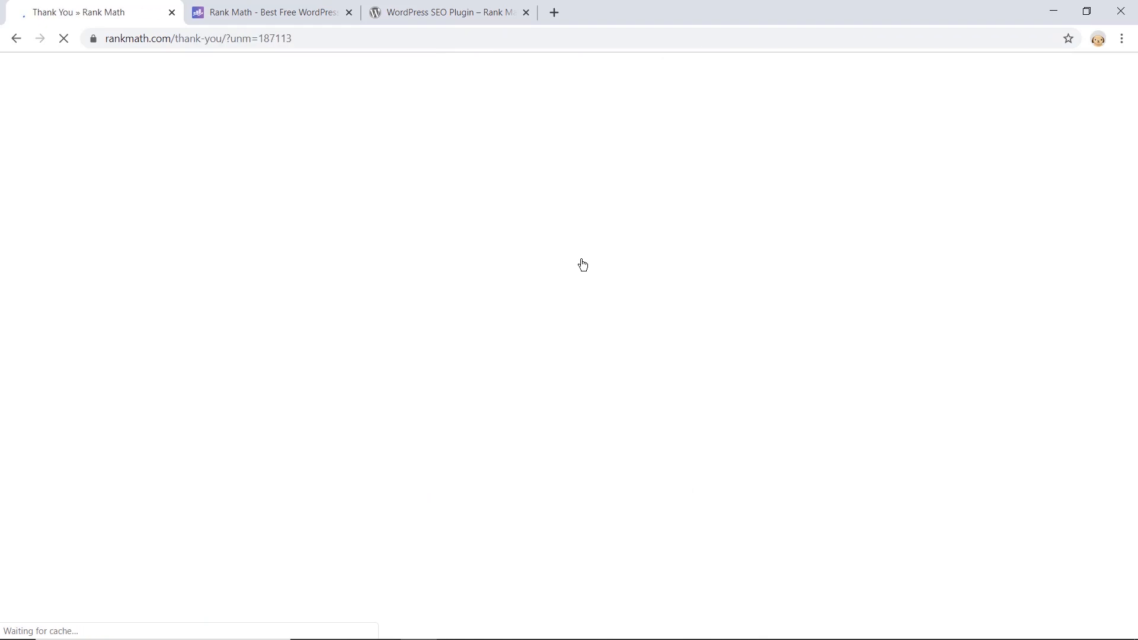
# Step: Read the Rank Math thank-you page, including the notice about login details and the sharing options
pyautogui.moveTo(395, 350); pyautogui.dragTo(731, 350)
pyautogui.scroll(-2, 697, 409)
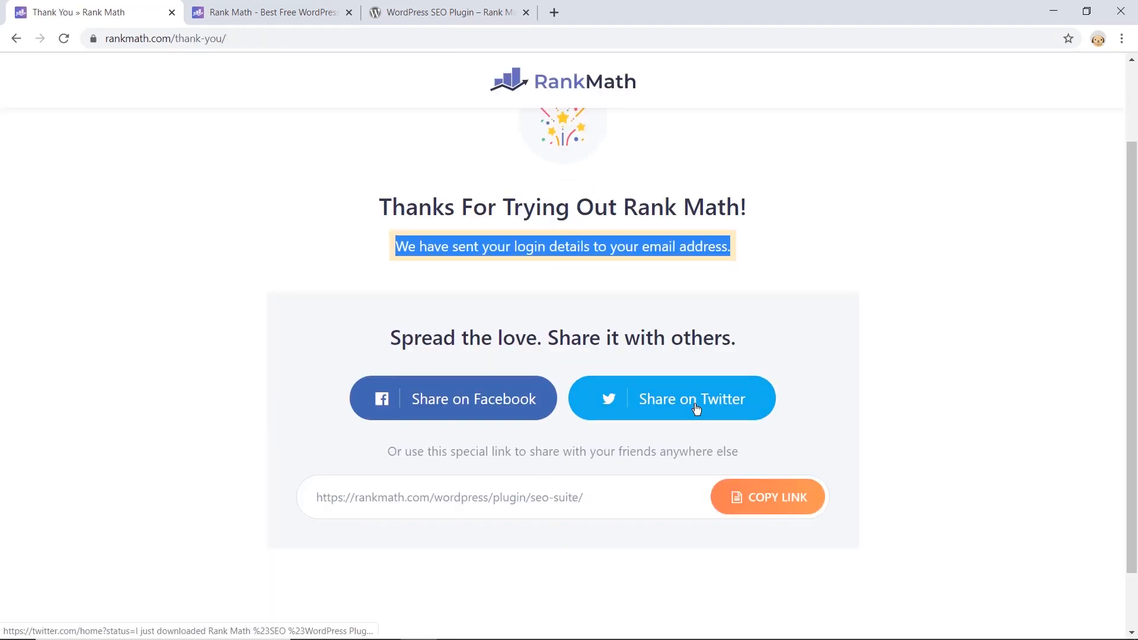
pyautogui.scroll(2, 696, 409)
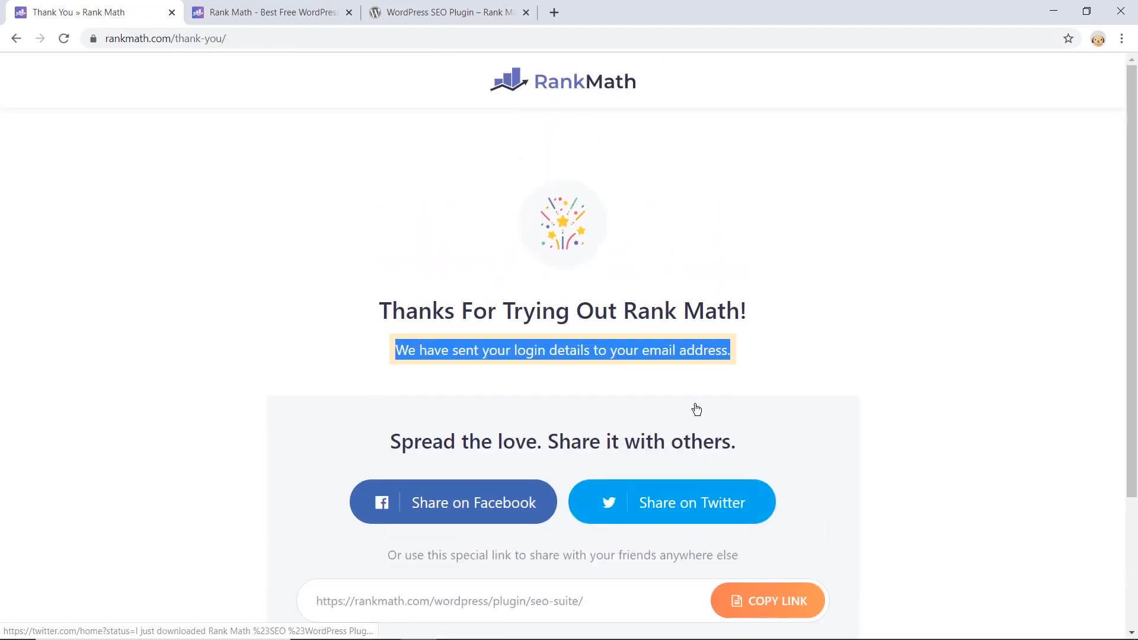
pyautogui.scroll(-3, 438, 199)
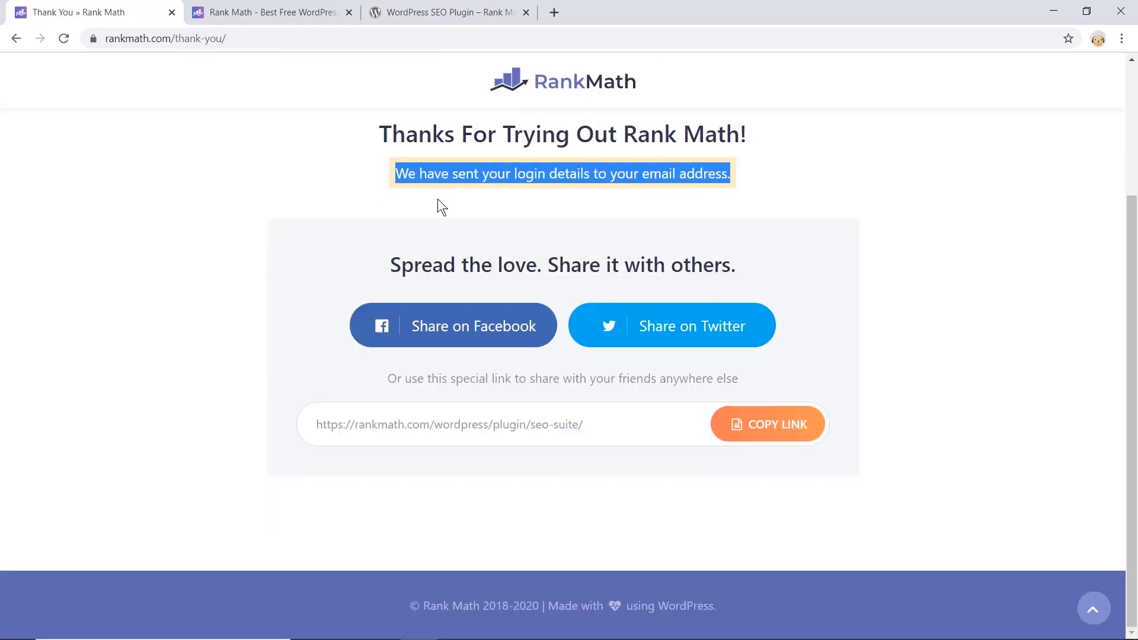
pyautogui.scroll(3, 438, 201)
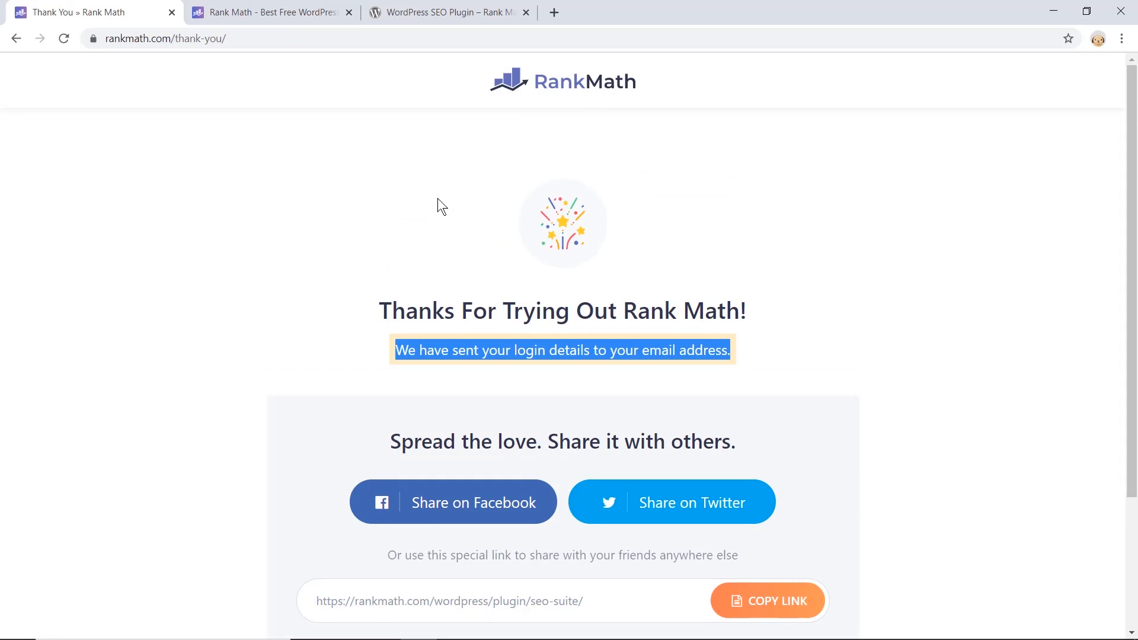
# Step: Open the WordPress admin dashboard of the Digital Deeksha site at digitaldeeksha.com/wp-admin
pyautogui.hotkey('ctrl', 'l')
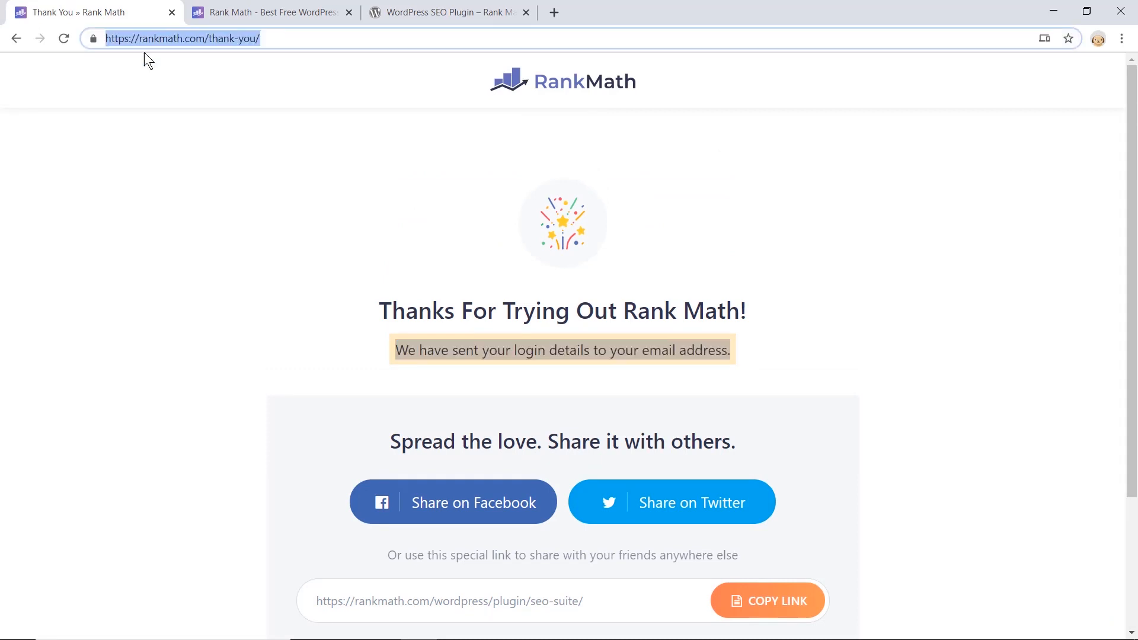
pyautogui.write('wp')
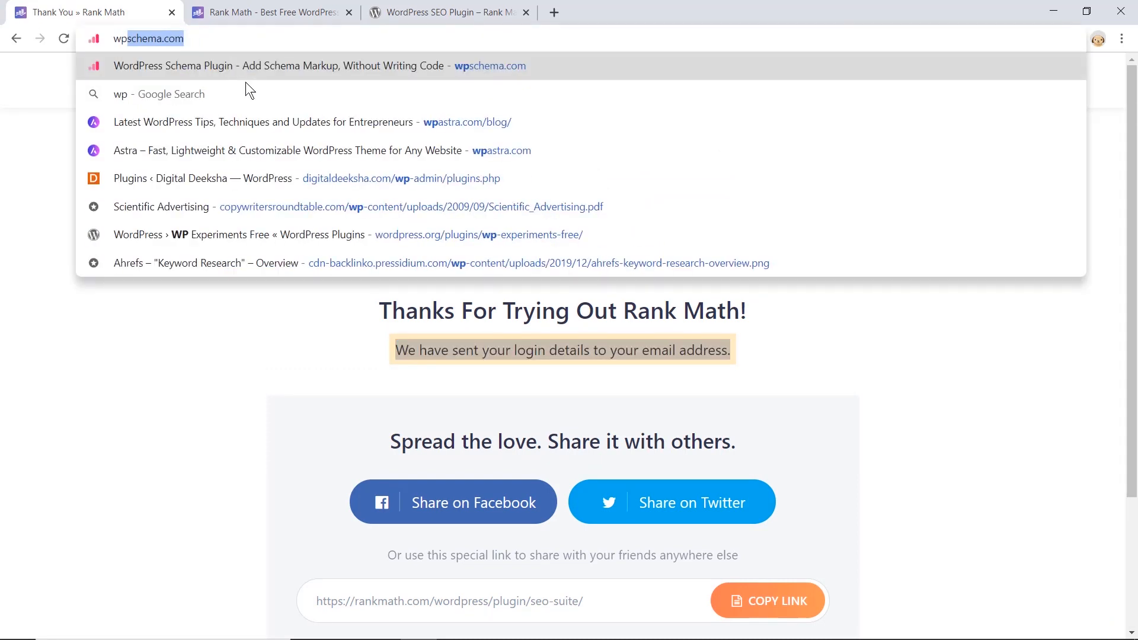
pyautogui.press('Escape')
pyautogui.write('digitaldeek')
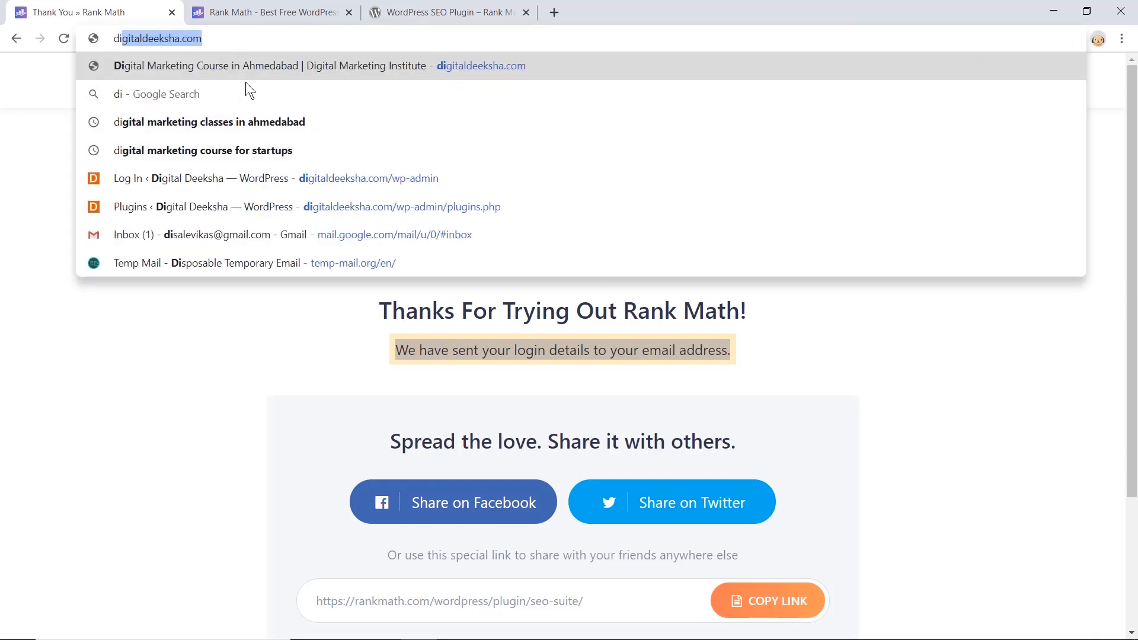
pyautogui.press('Right')
pyautogui.write('/wp')
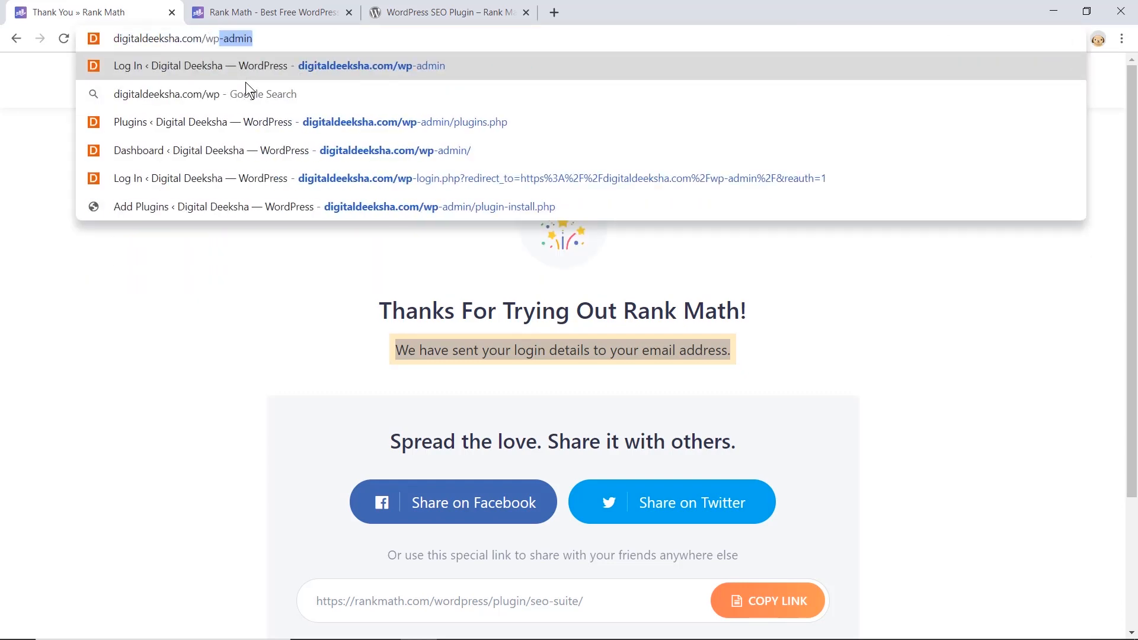
pyautogui.press('Return')
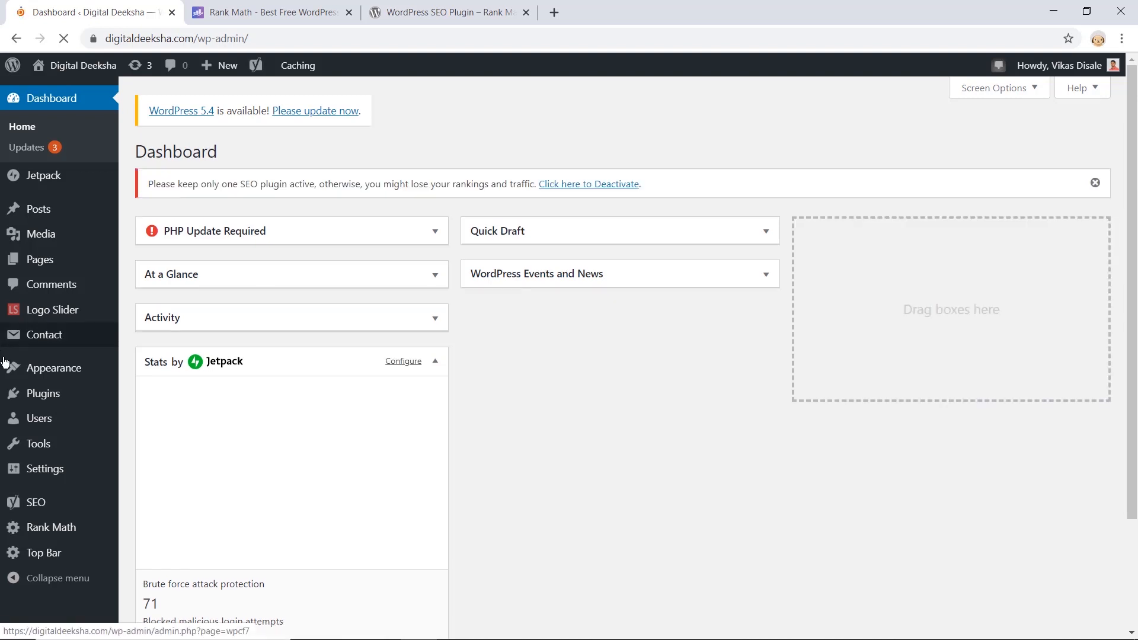
# Step: Open the Rank Math registration, opt in to usage data gathering and activate Rank Math on digitaldeeksha.com with the connected account
pyautogui.click(37, 540)
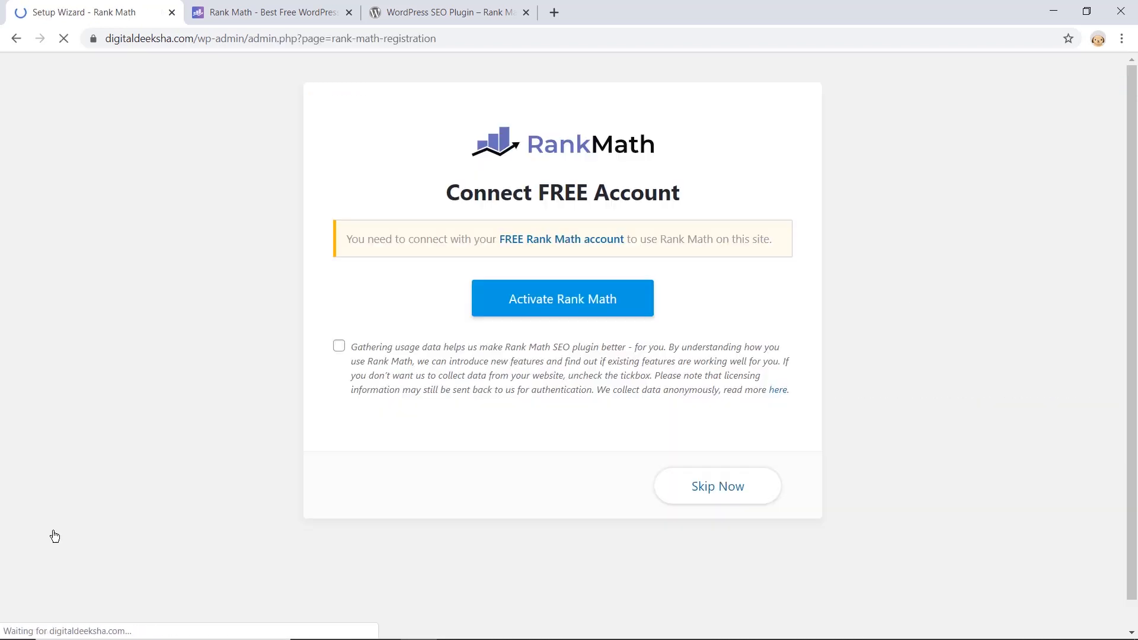
pyautogui.click(339, 345)
pyautogui.click(539, 307)
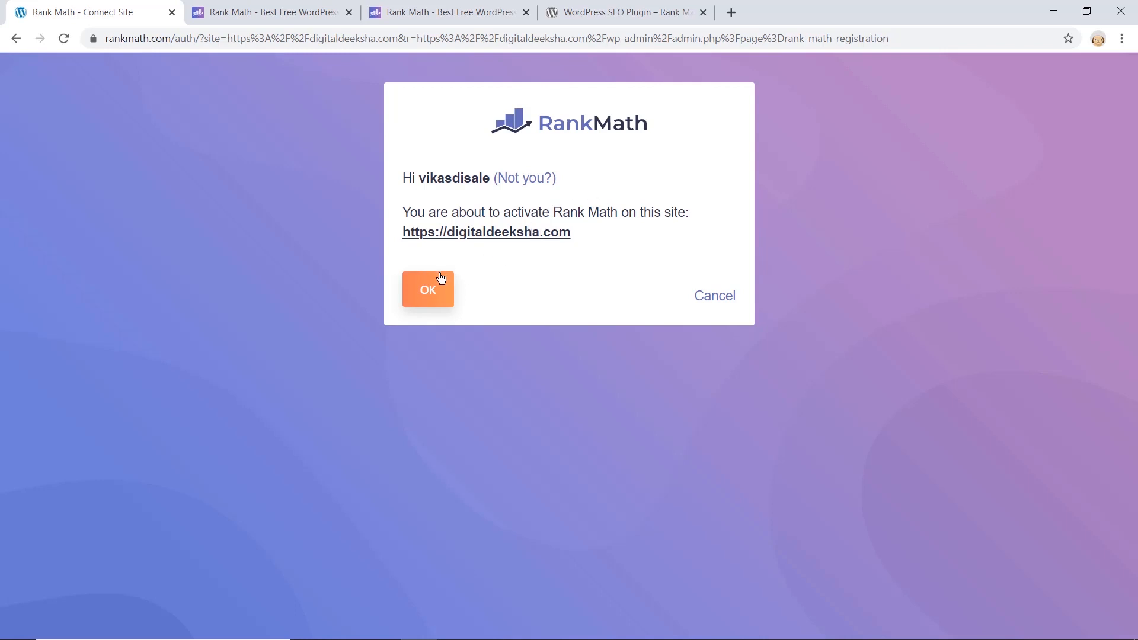
pyautogui.click(429, 291)
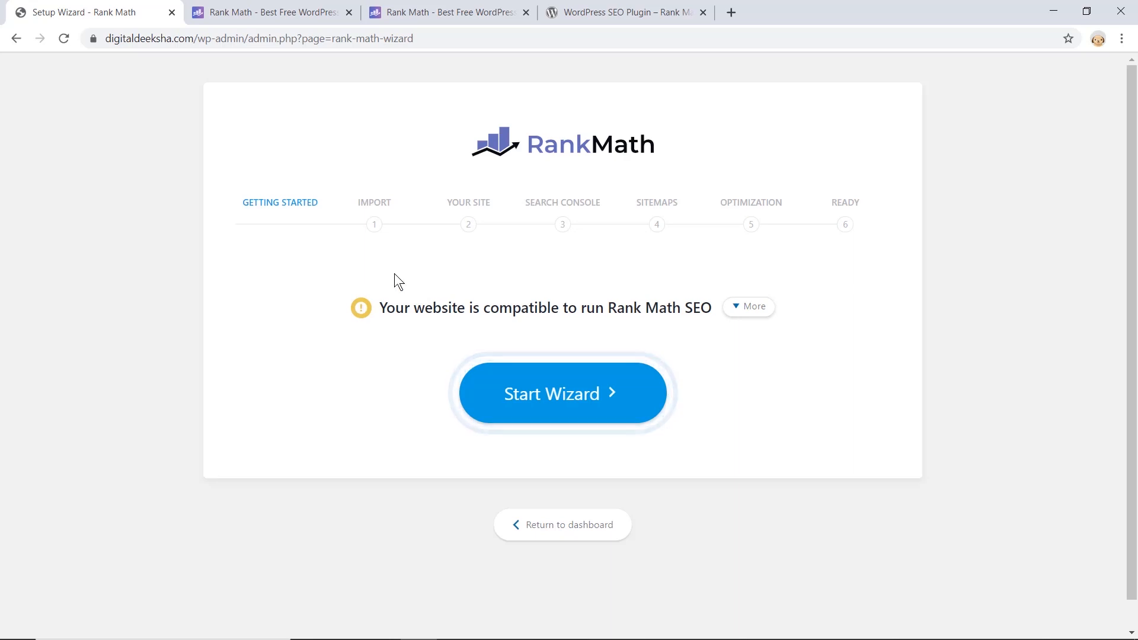
# Step: Start the Rank Math setup wizard and import the SEO settings from Yoast SEO, continuing to the Your Site stage
pyautogui.doubleClick(452, 309)
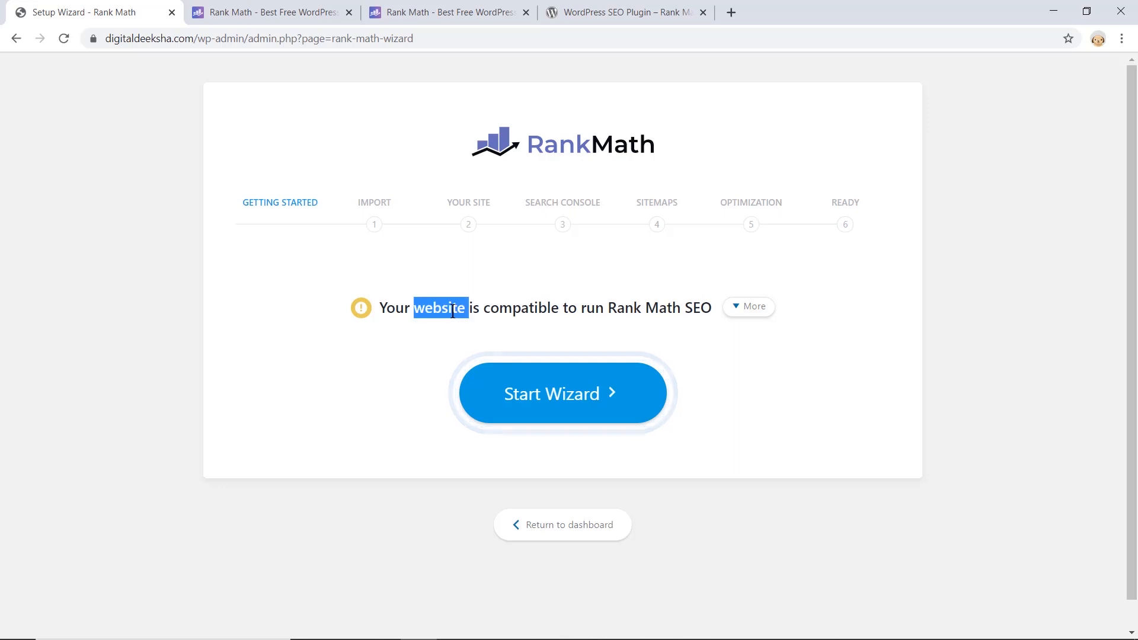
pyautogui.click(559, 373)
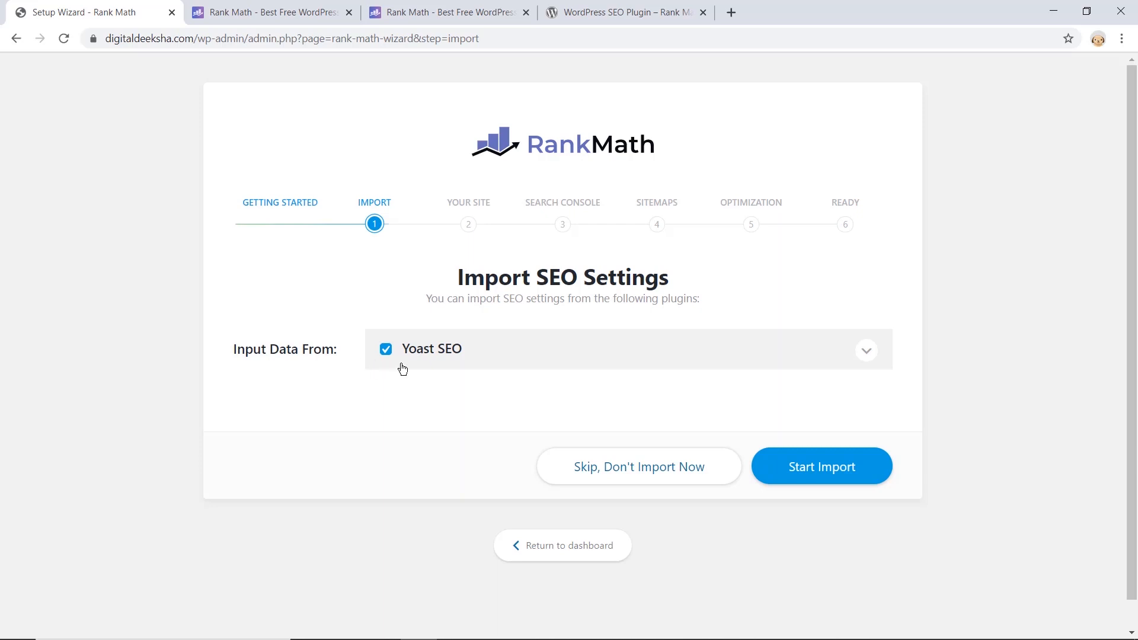
pyautogui.click(811, 469)
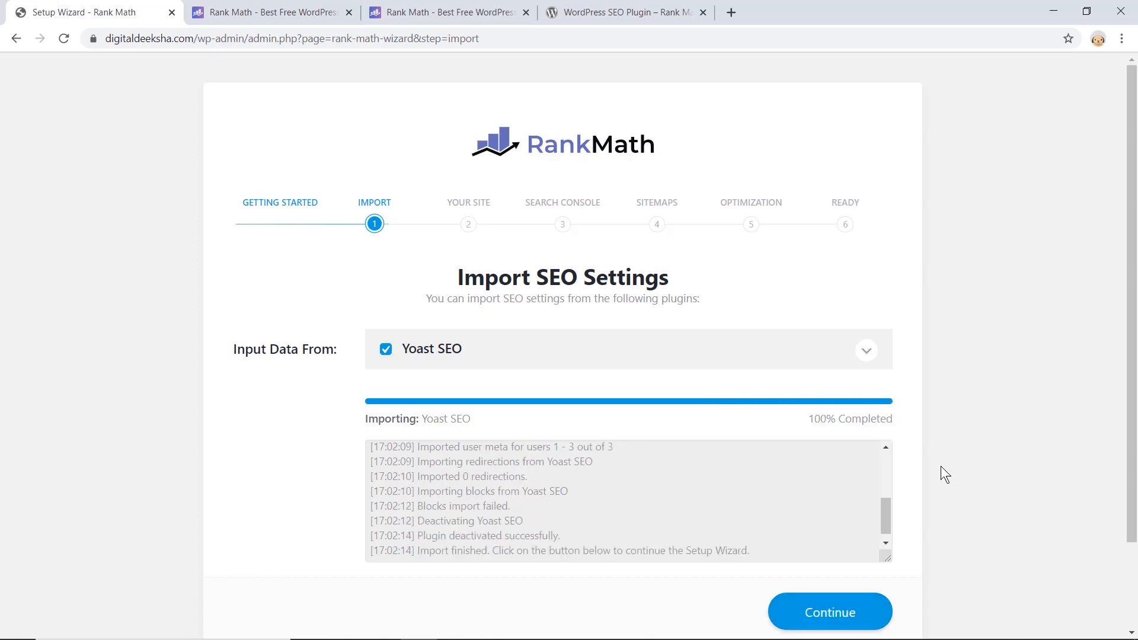
pyautogui.scroll(-2, 940, 466)
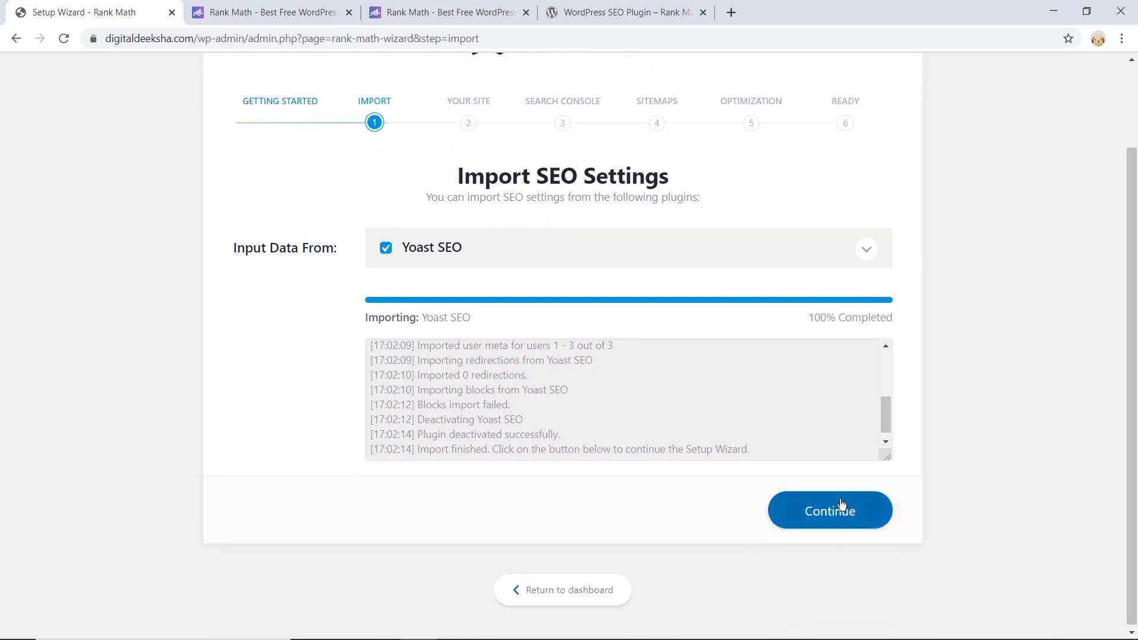
pyautogui.tripleClick(847, 316)
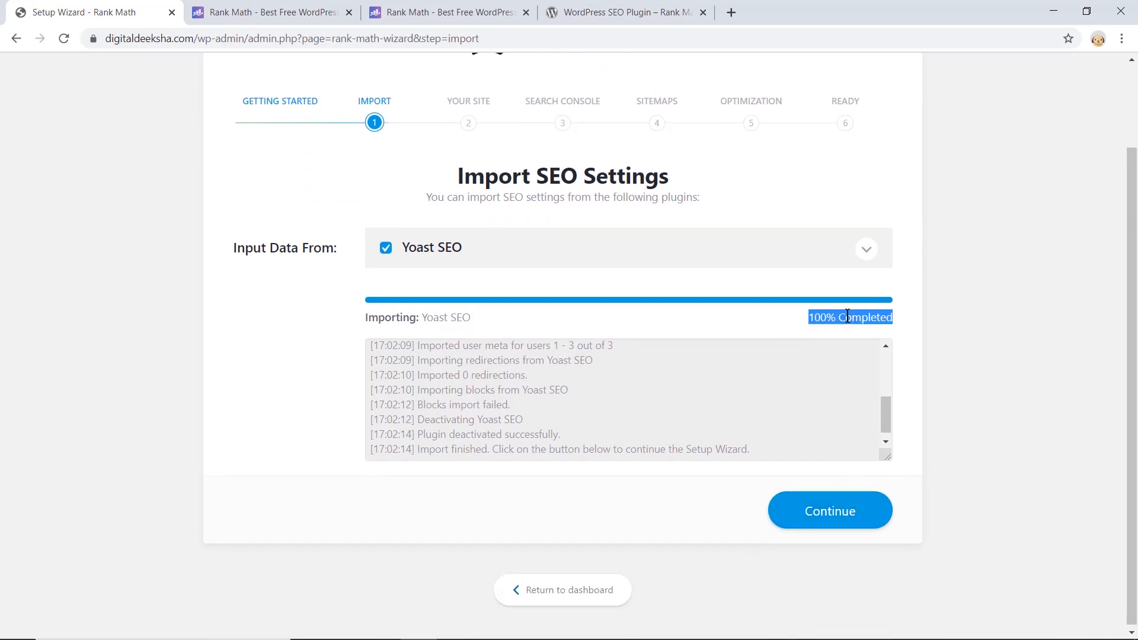
pyautogui.click(824, 523)
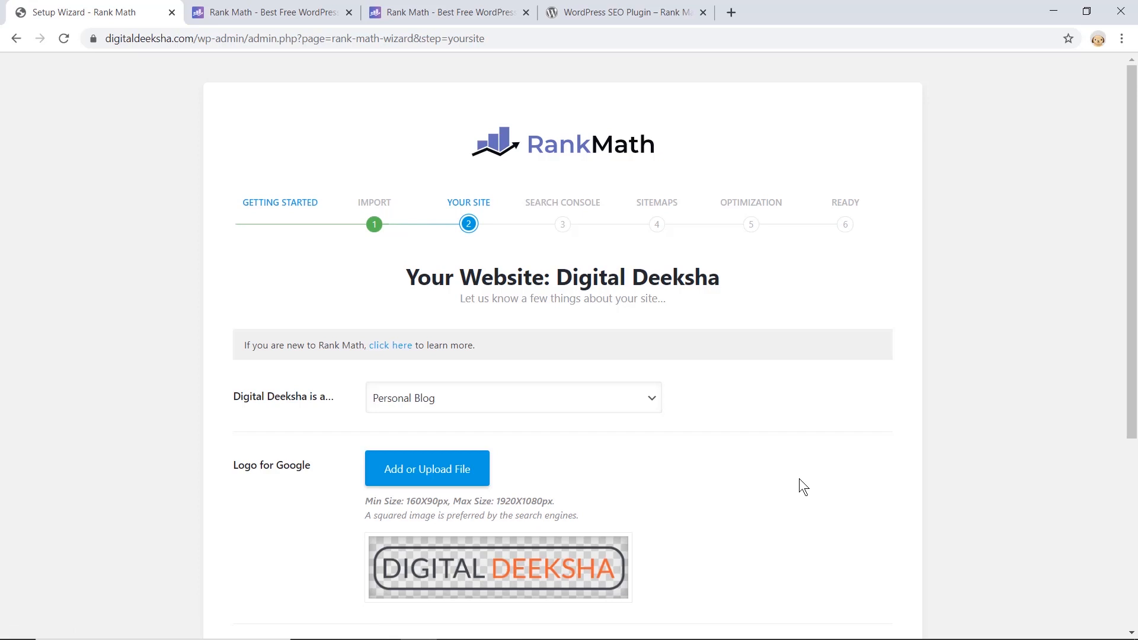
# Step: Close the two extra Rank Math website tabs and the WordPress plugin page tab
pyautogui.scroll(-2, 799, 479)
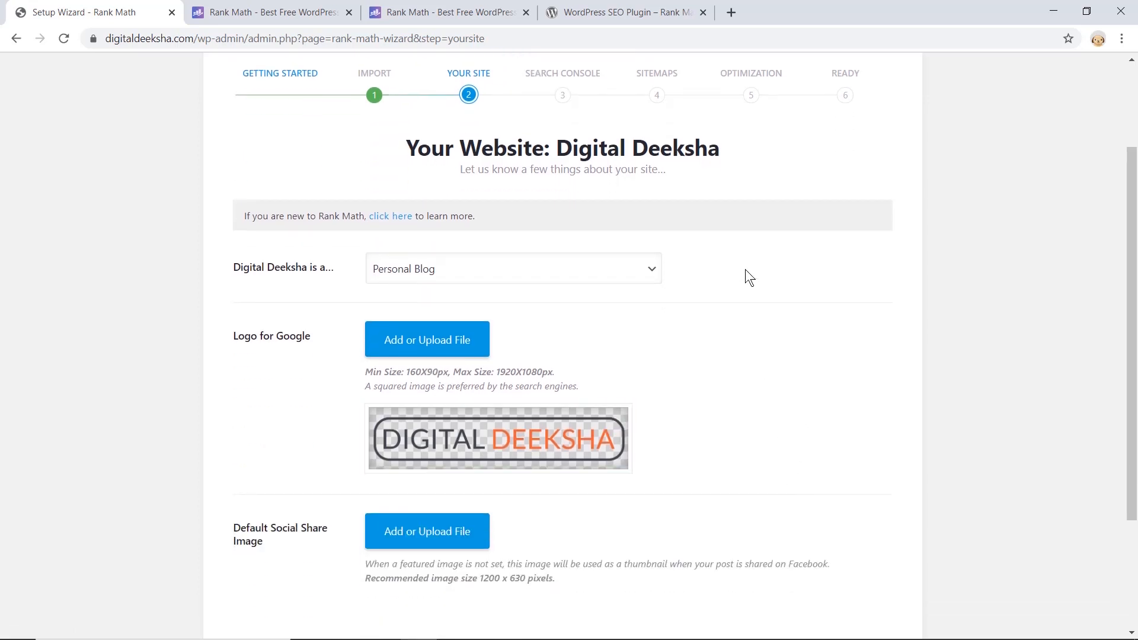
pyautogui.click(346, 18)
pyautogui.click(346, 17)
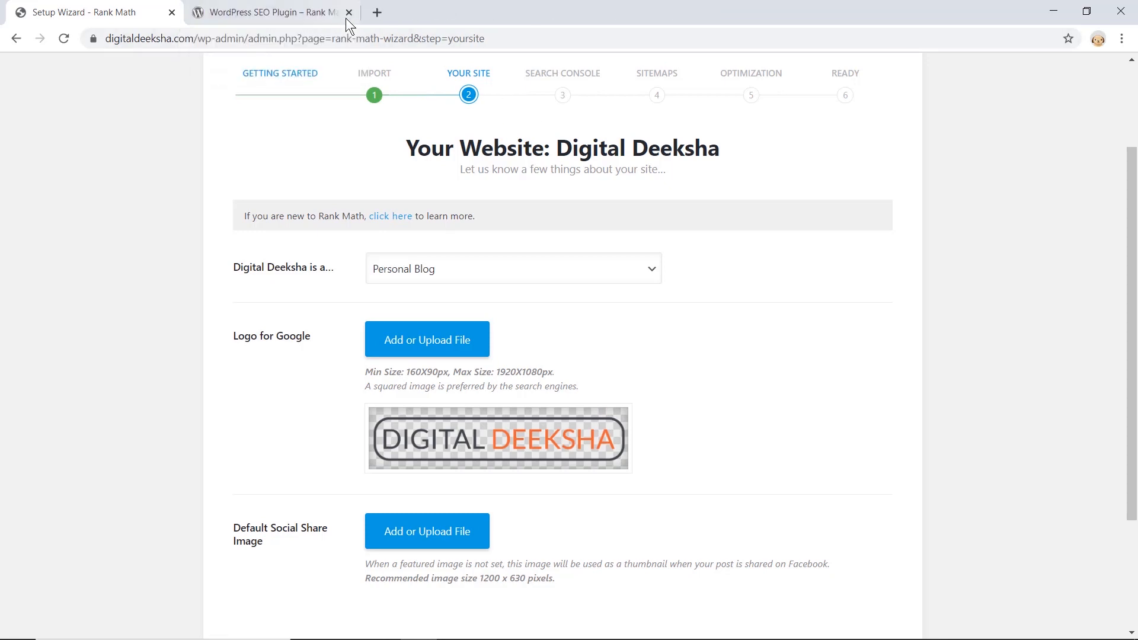
pyautogui.click(346, 18)
# Step: Search Google for "microsoft" in a new tab
pyautogui.click(203, 9)
pyautogui.write('micr')
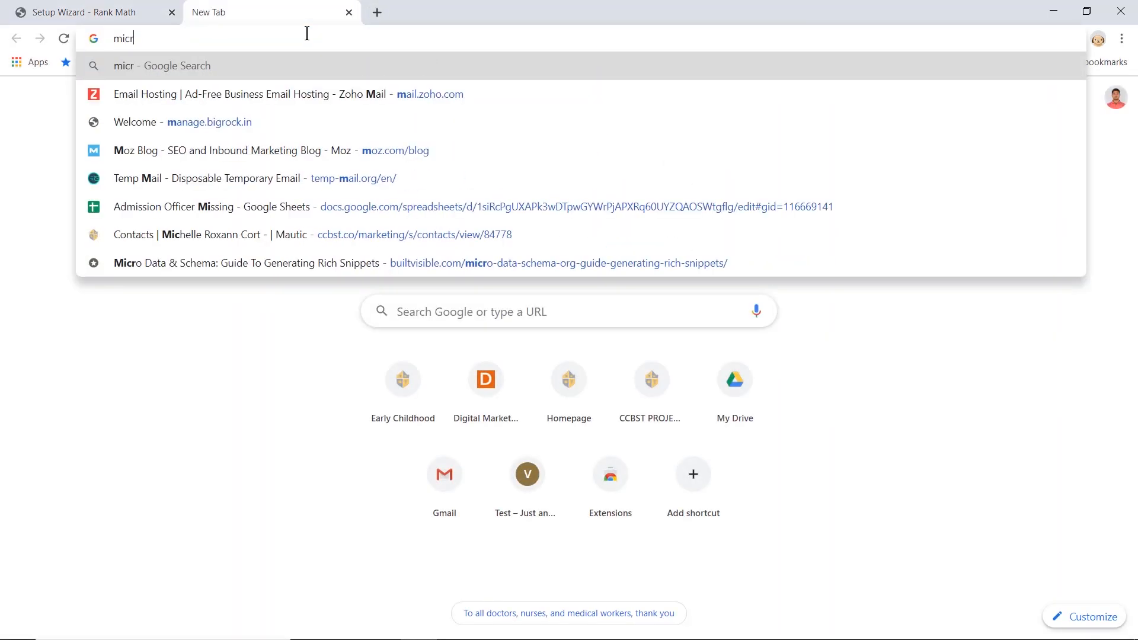
pyautogui.write('osoft')
pyautogui.press('Return')
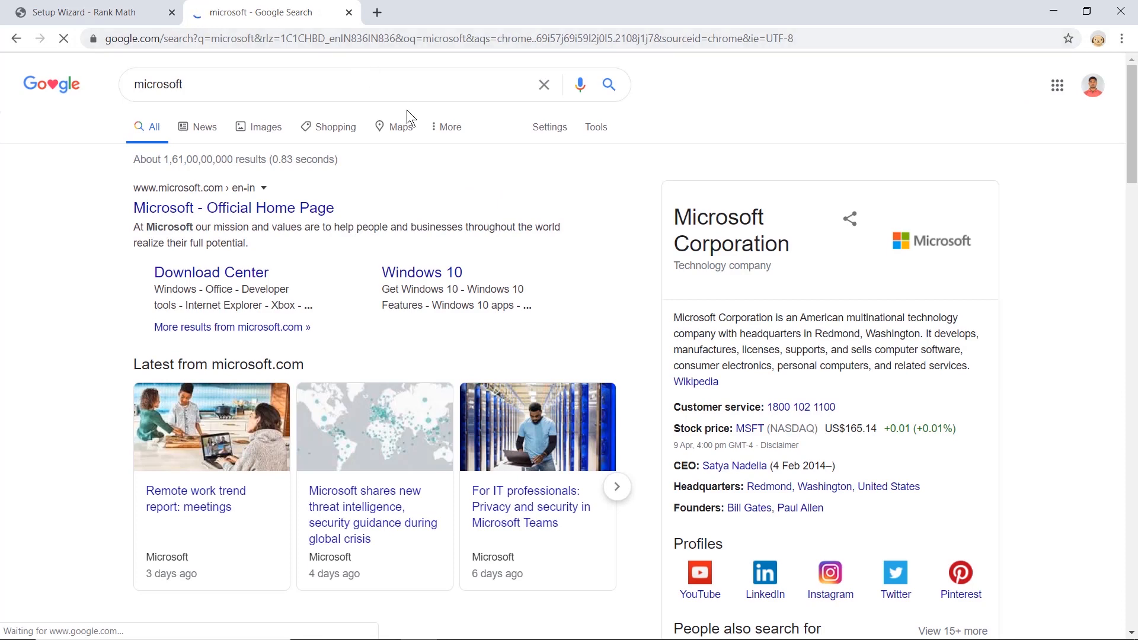
# Step: Examine the Microsoft Corporation knowledge panel in the search results, including its name, company type and description
pyautogui.tripleClick(711, 233)
pyautogui.doubleClick(703, 266)
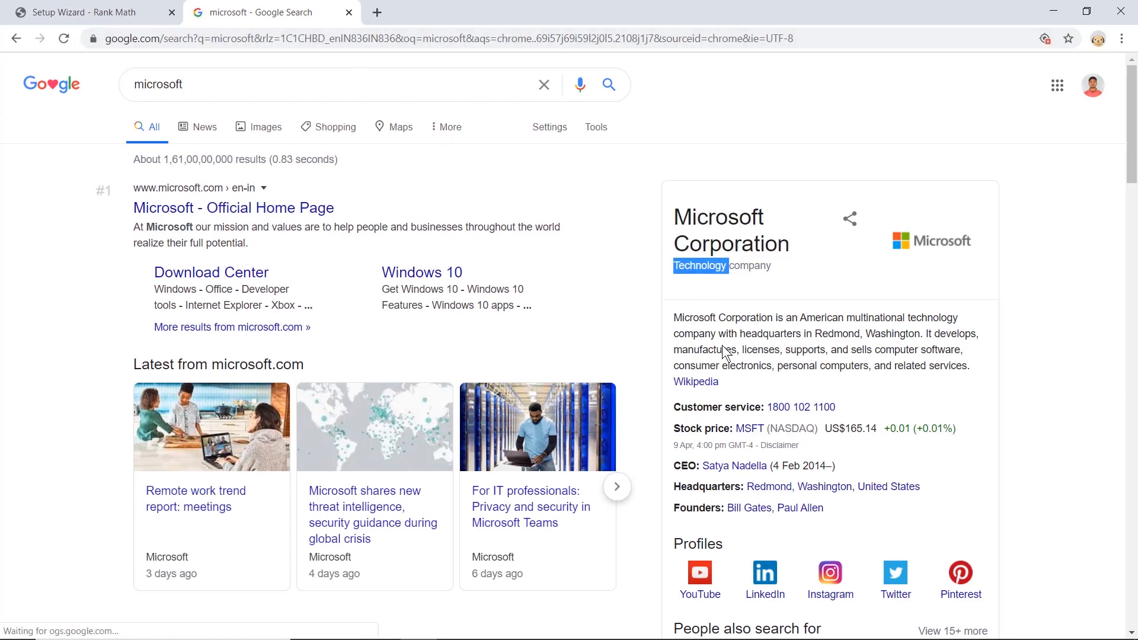
pyautogui.tripleClick(735, 348)
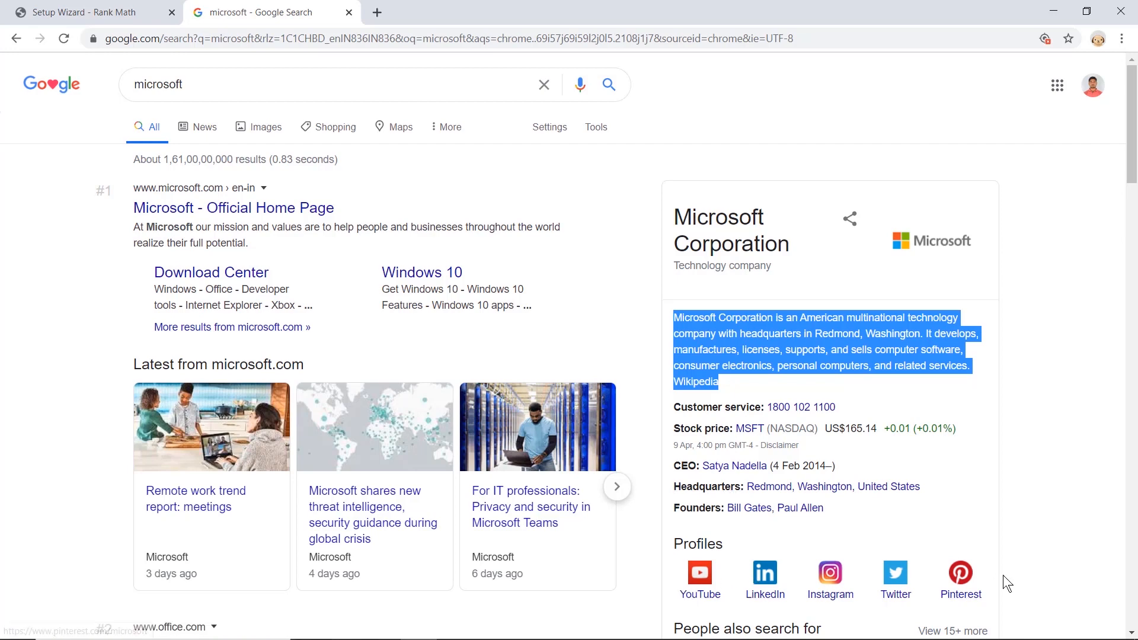
pyautogui.click(1040, 498)
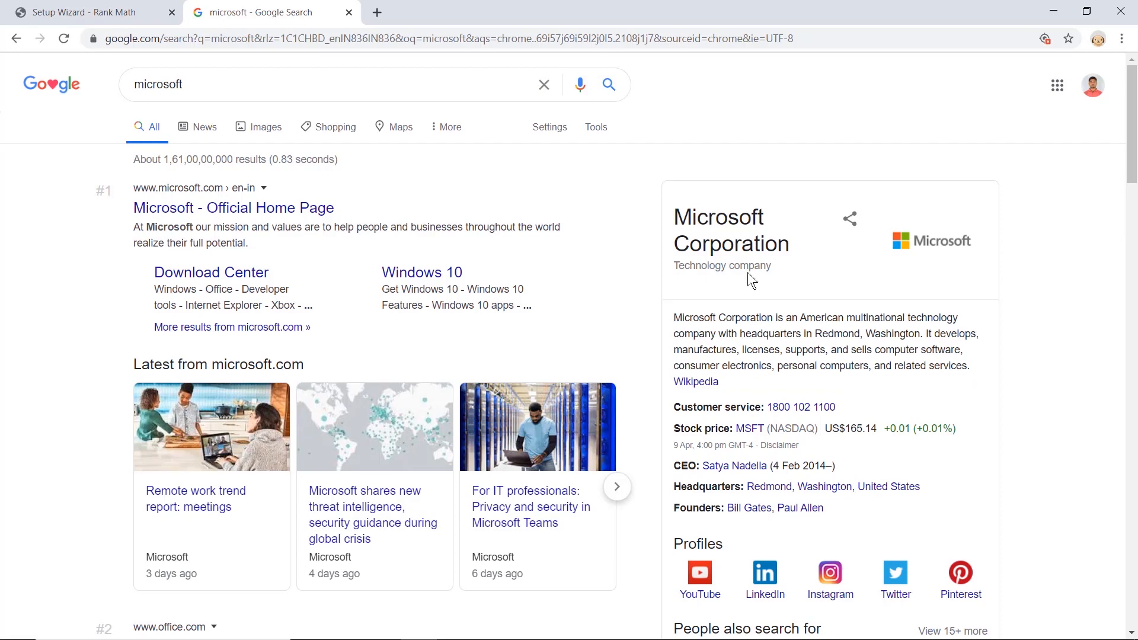
pyautogui.click(305, 88)
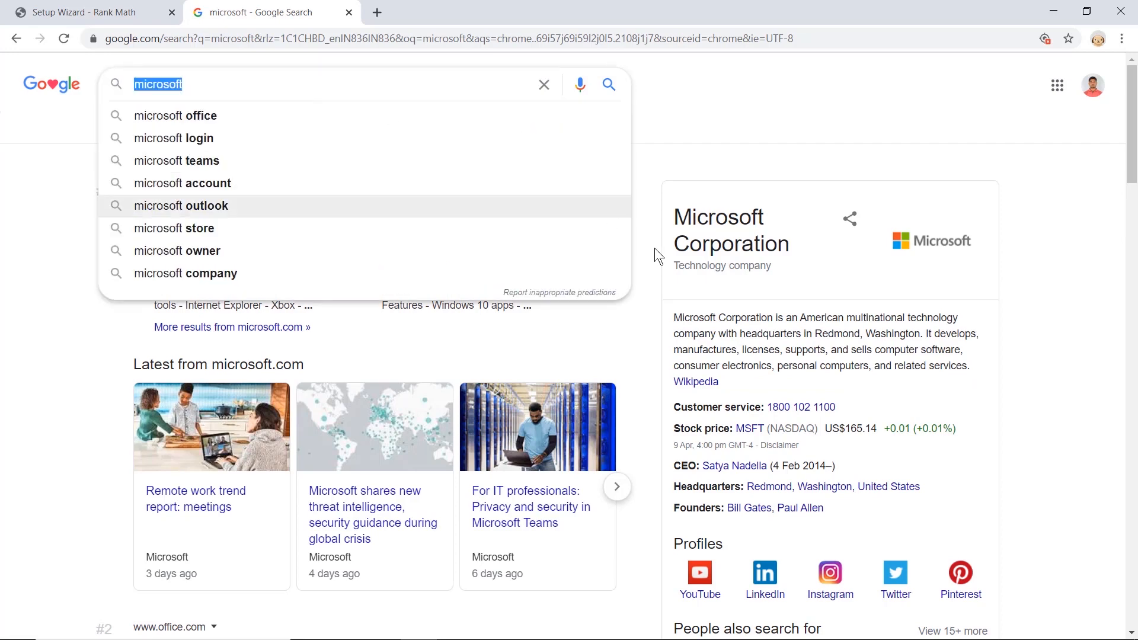
pyautogui.click(720, 326)
pyautogui.tripleClick(720, 326)
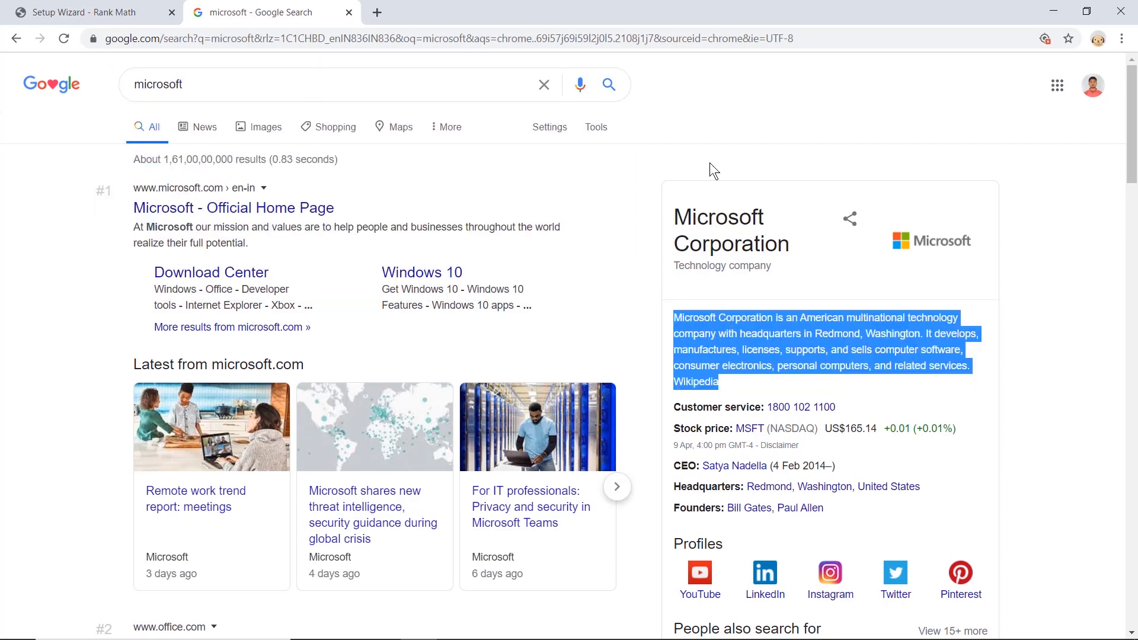
pyautogui.click(716, 239)
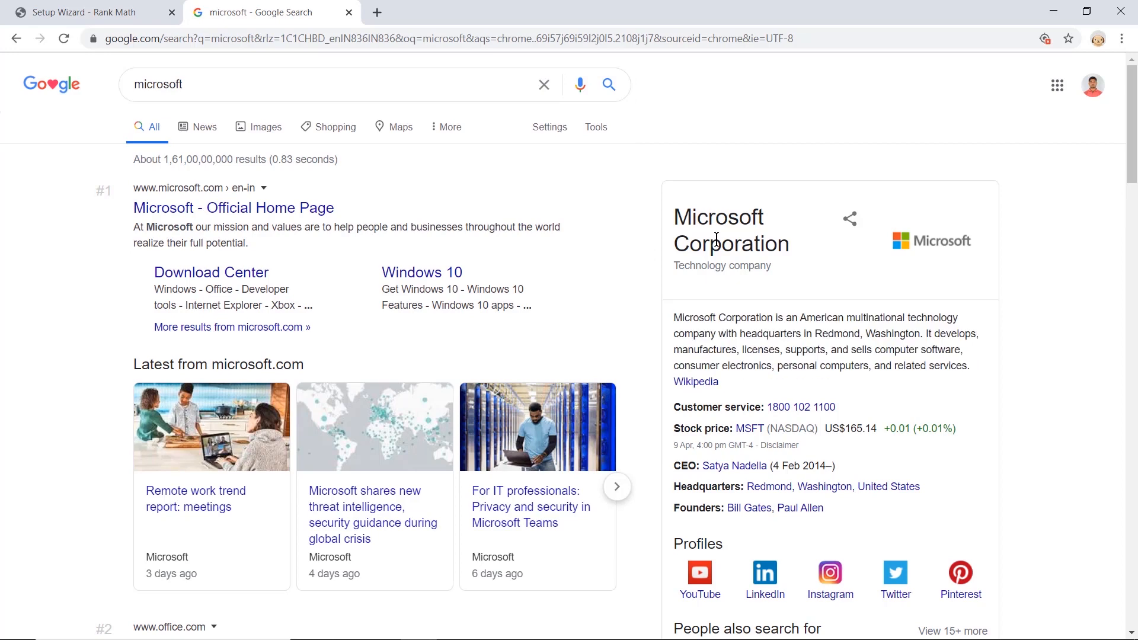
pyautogui.tripleClick(730, 323)
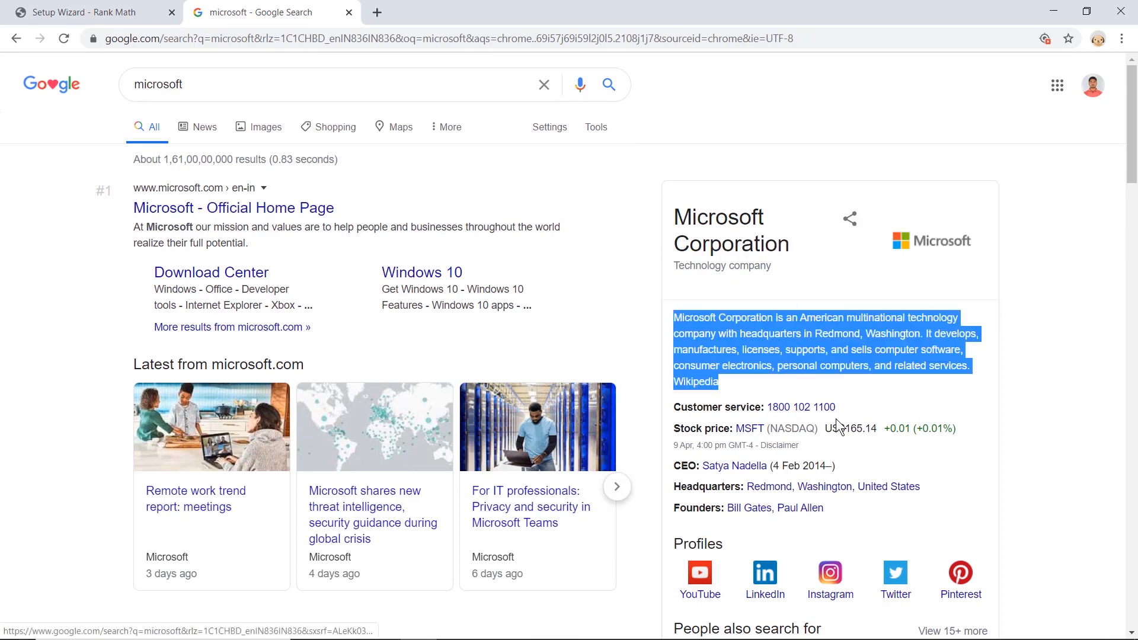
# Step: Return to the Rank Math setup wizard and set the Digital Deeksha site type to Small Business Site
pyautogui.click(77, 10)
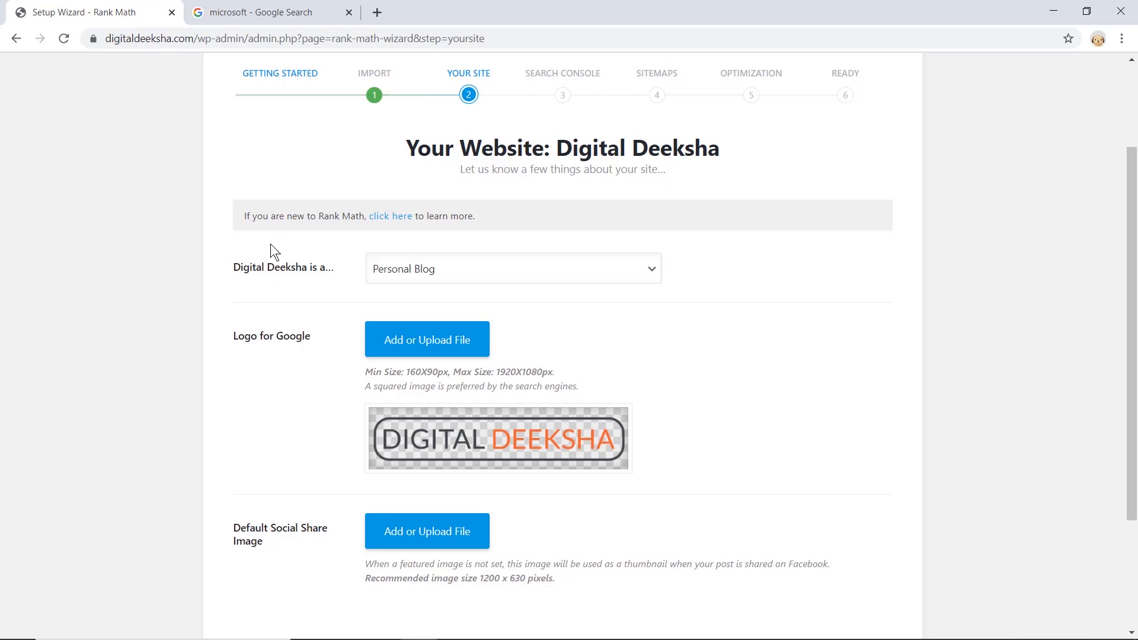
pyautogui.click(264, 267)
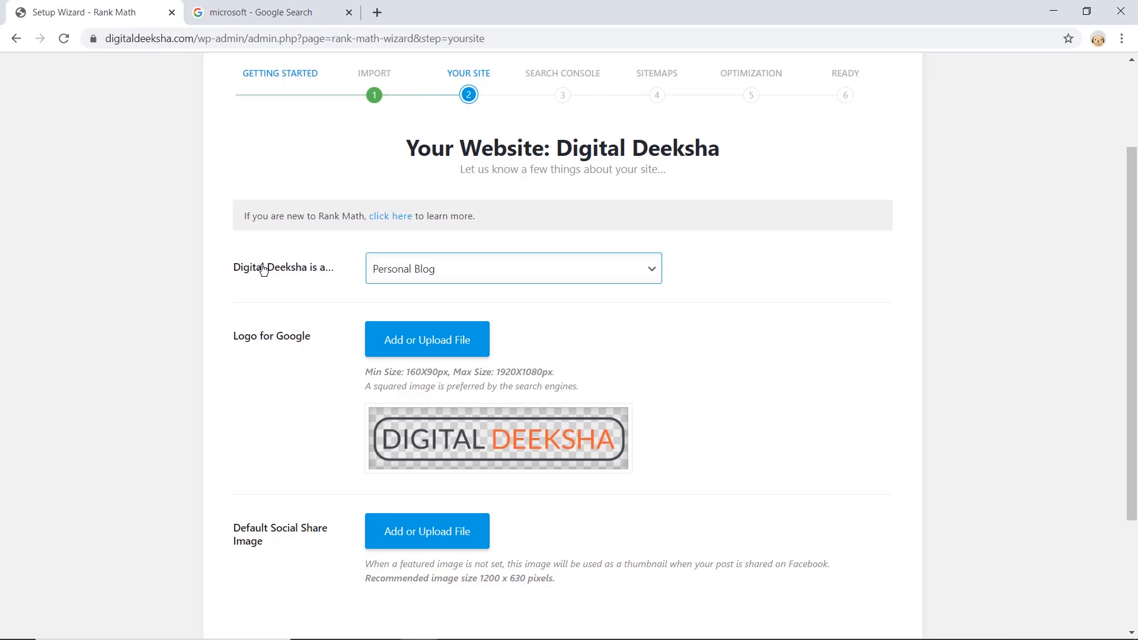
pyautogui.click(473, 272)
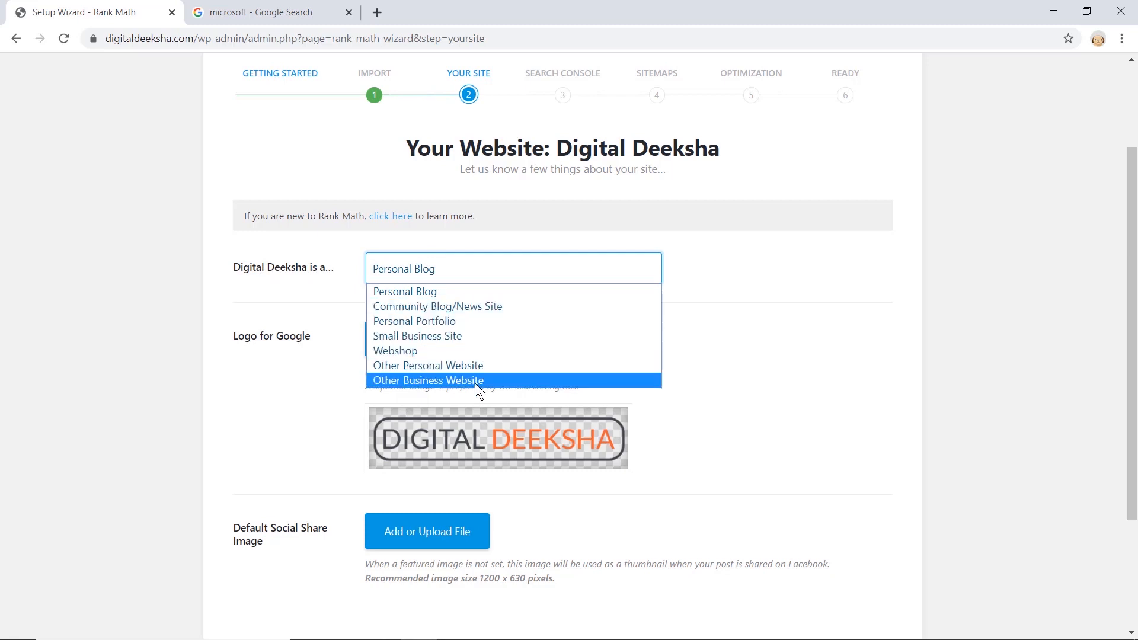
pyautogui.click(484, 336)
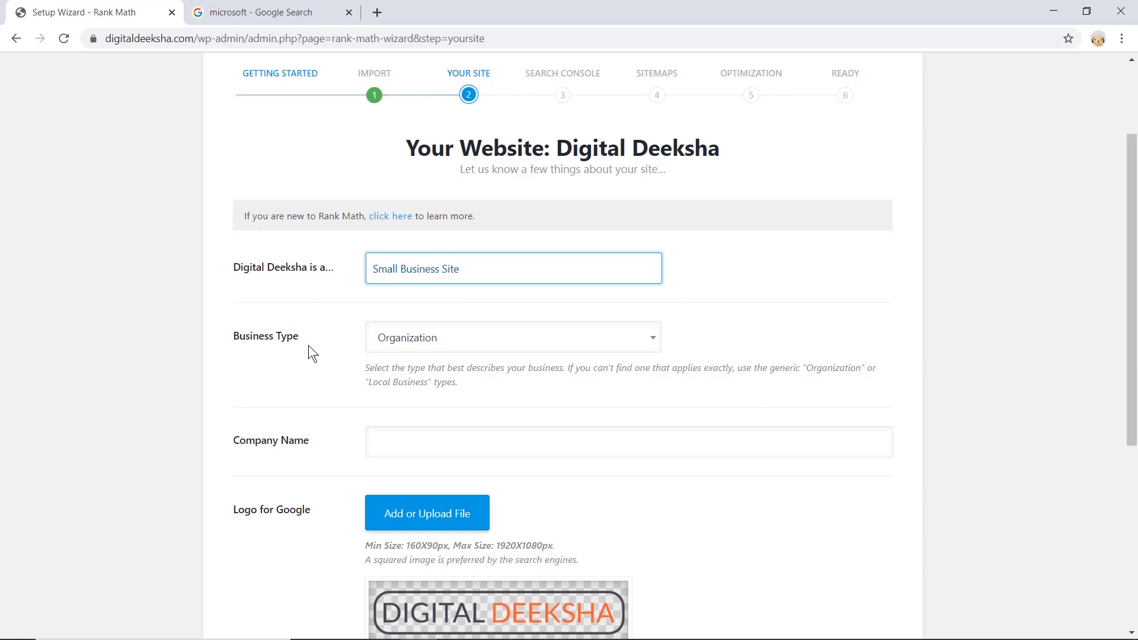
# Step: Look through the available Business Type options for the Digital Deeksha site
pyautogui.click(429, 349)
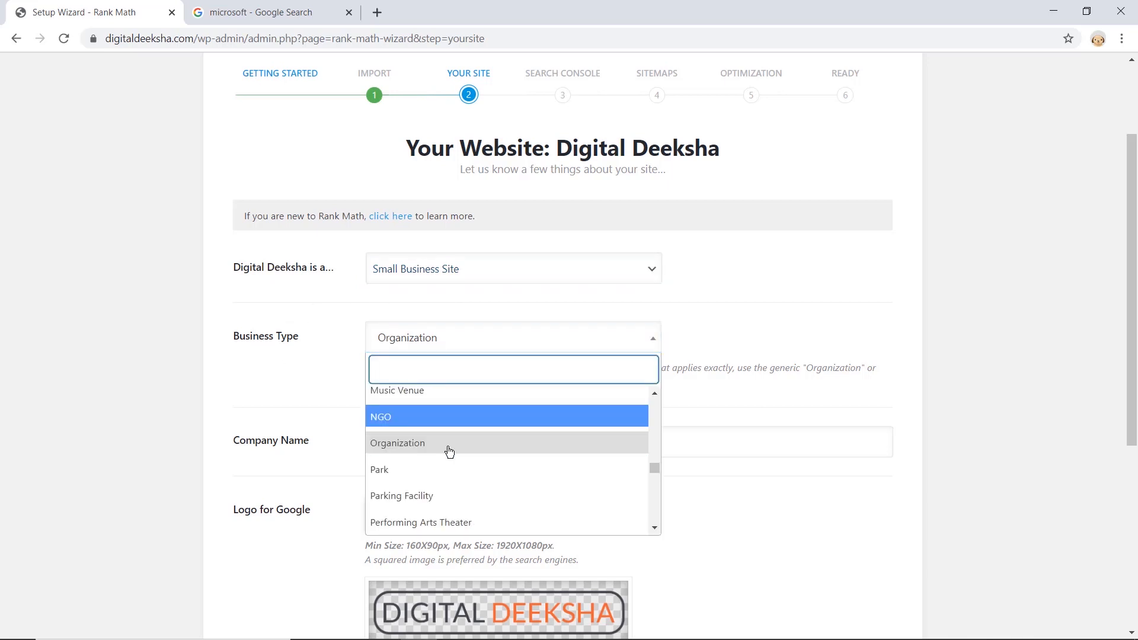
pyautogui.press('Down')
pyautogui.press('Down')
pyautogui.press('Down')
pyautogui.press('Down')
pyautogui.press('Down')
pyautogui.press('Down')
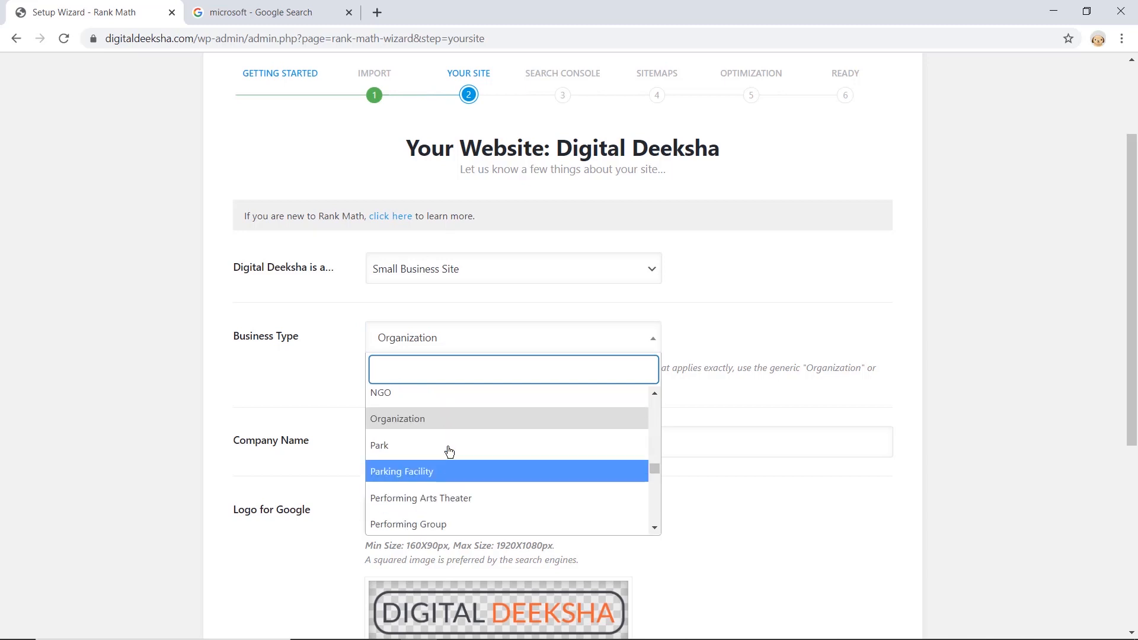
pyautogui.scroll(10, 501, 427)
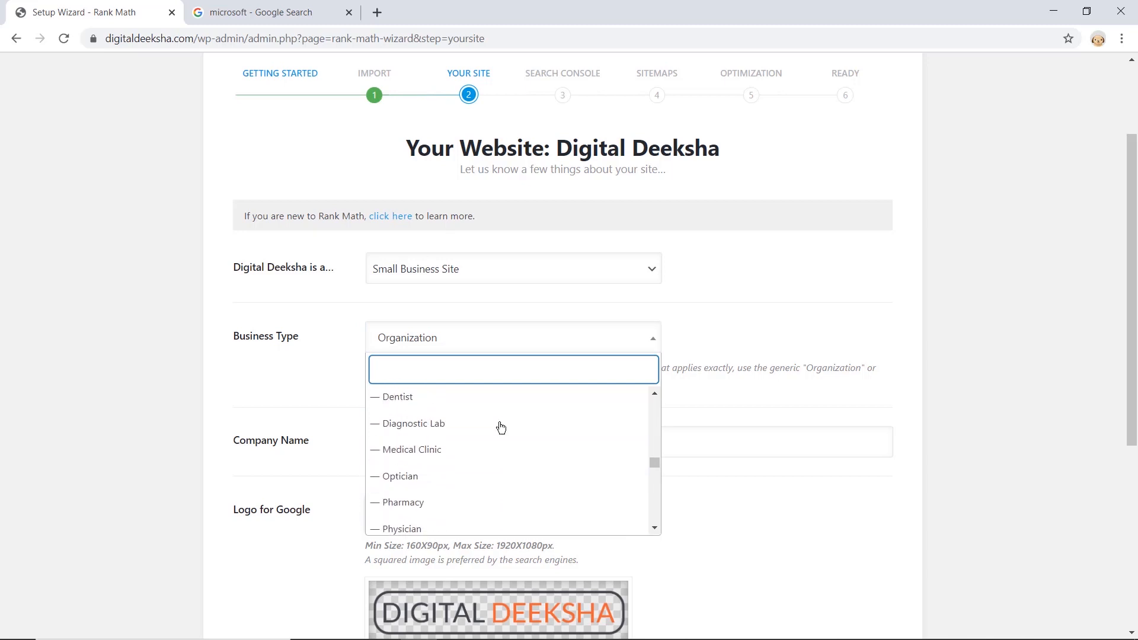
pyautogui.scroll(5, 501, 427)
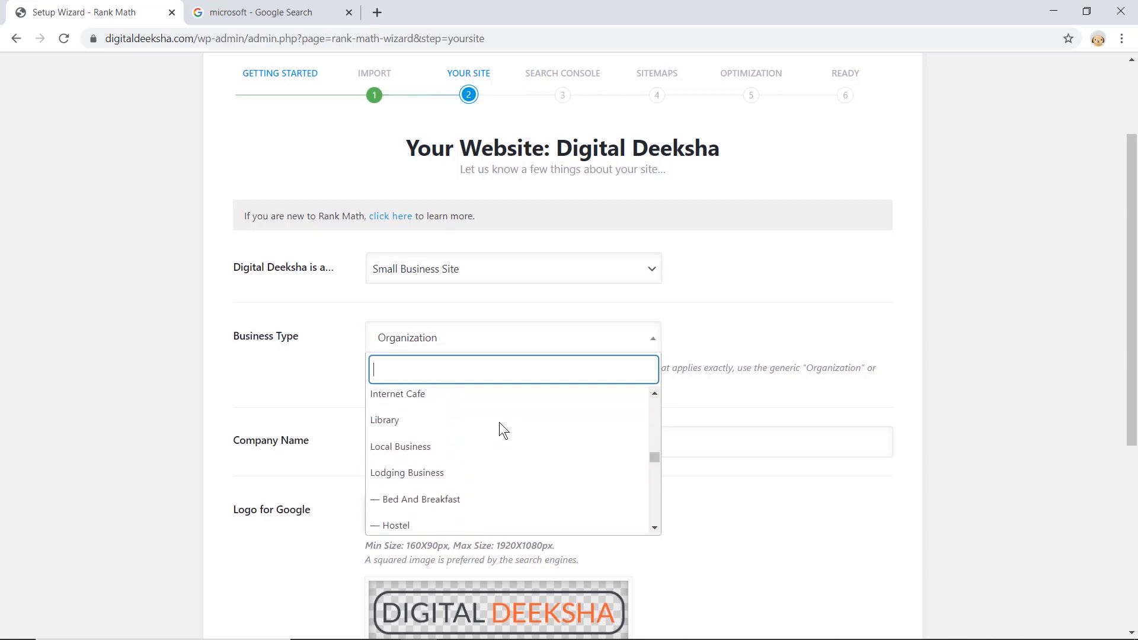
pyautogui.scroll(8, 501, 428)
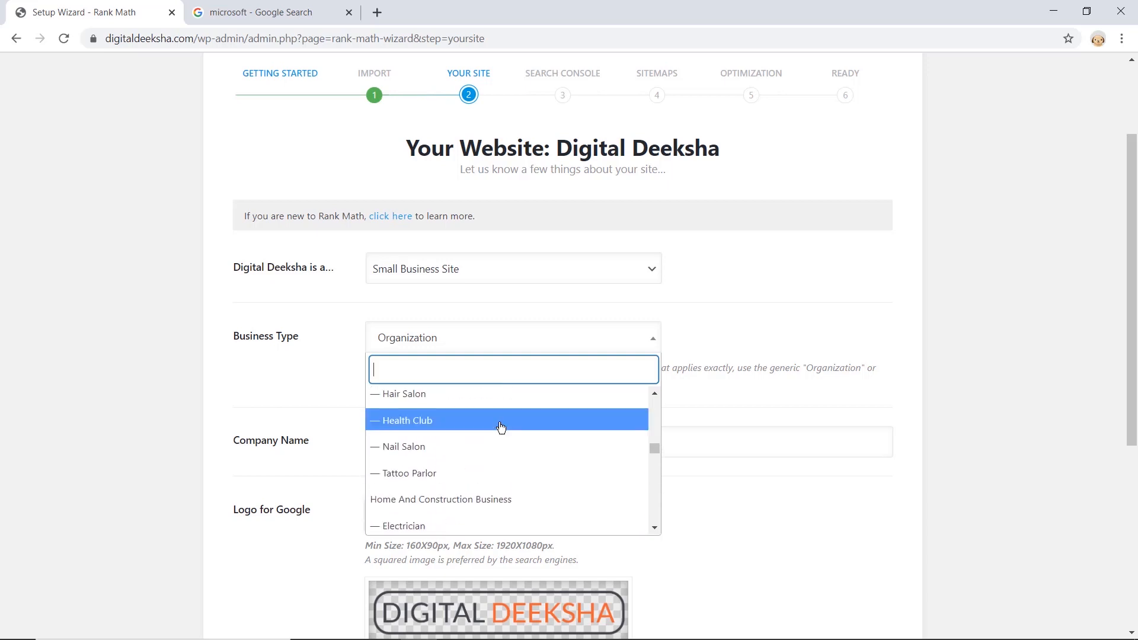
# Step: Search the Business Type options for "tea" and "scho", and close the list without picking another type
pyautogui.write('tea')
pyautogui.press('BackSpace')
pyautogui.press('BackSpace')
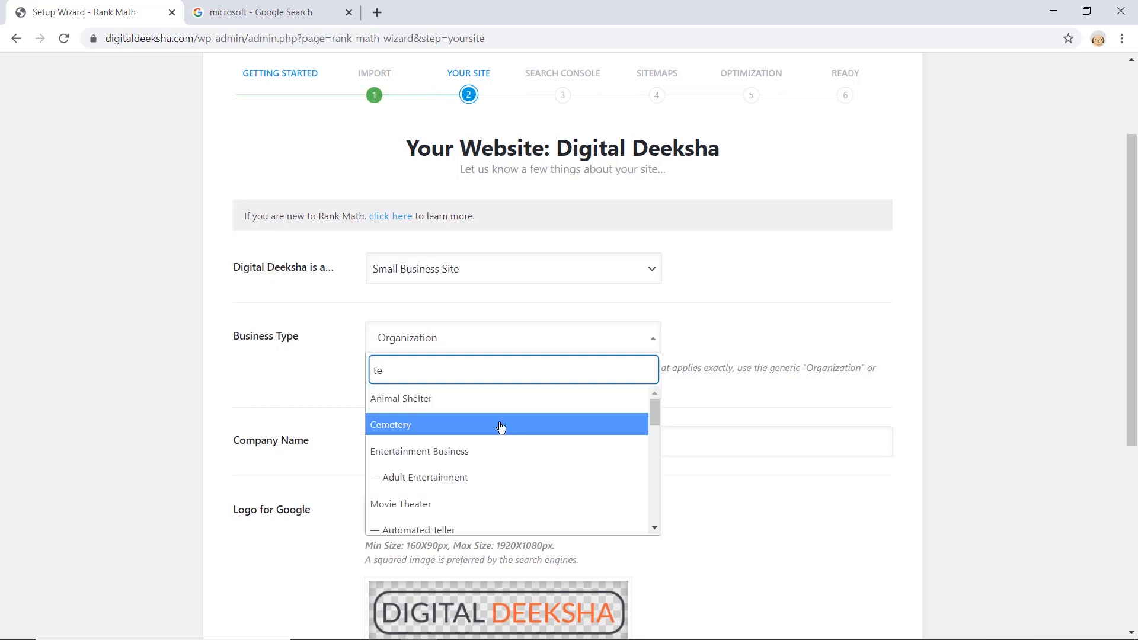
pyautogui.press('BackSpace')
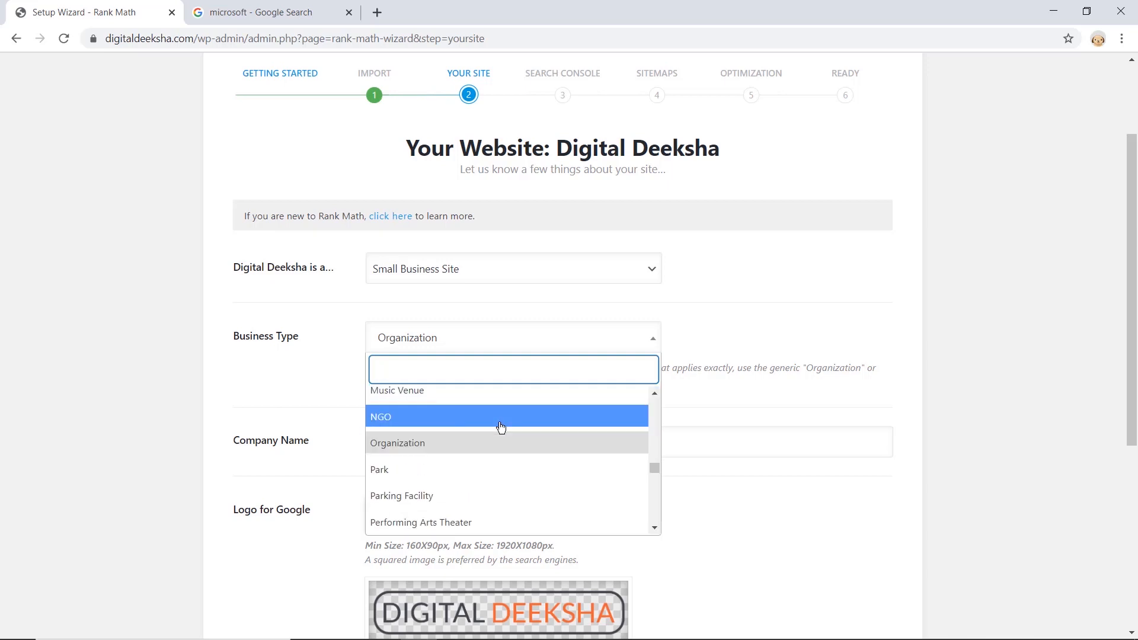
pyautogui.write('scho')
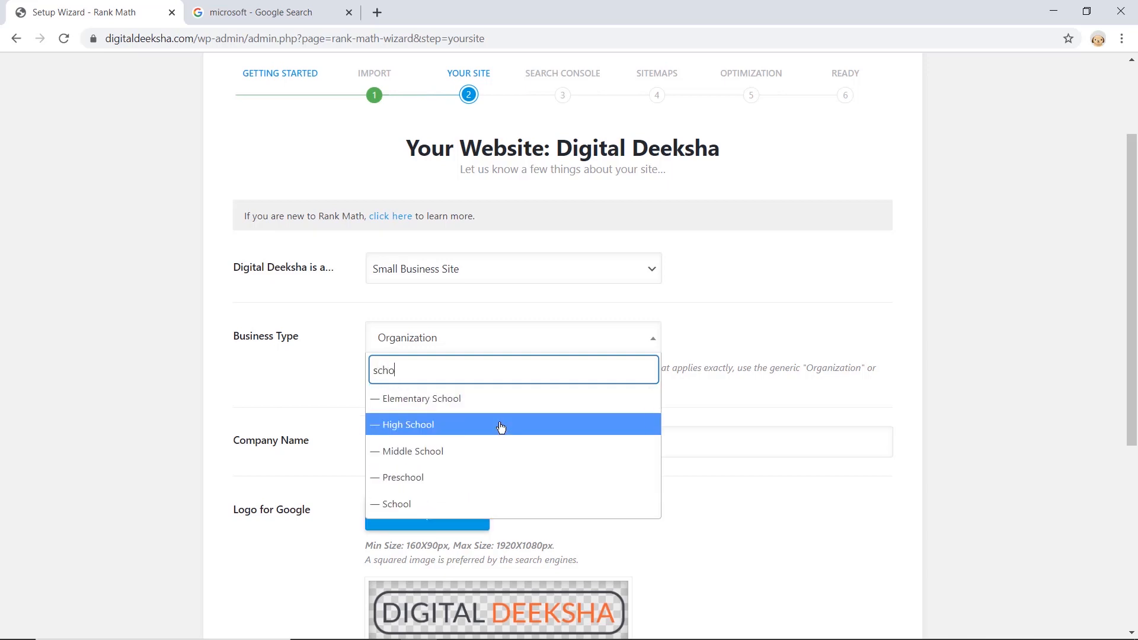
pyautogui.scroll(2, 500, 427)
pyautogui.scroll(-2, 501, 426)
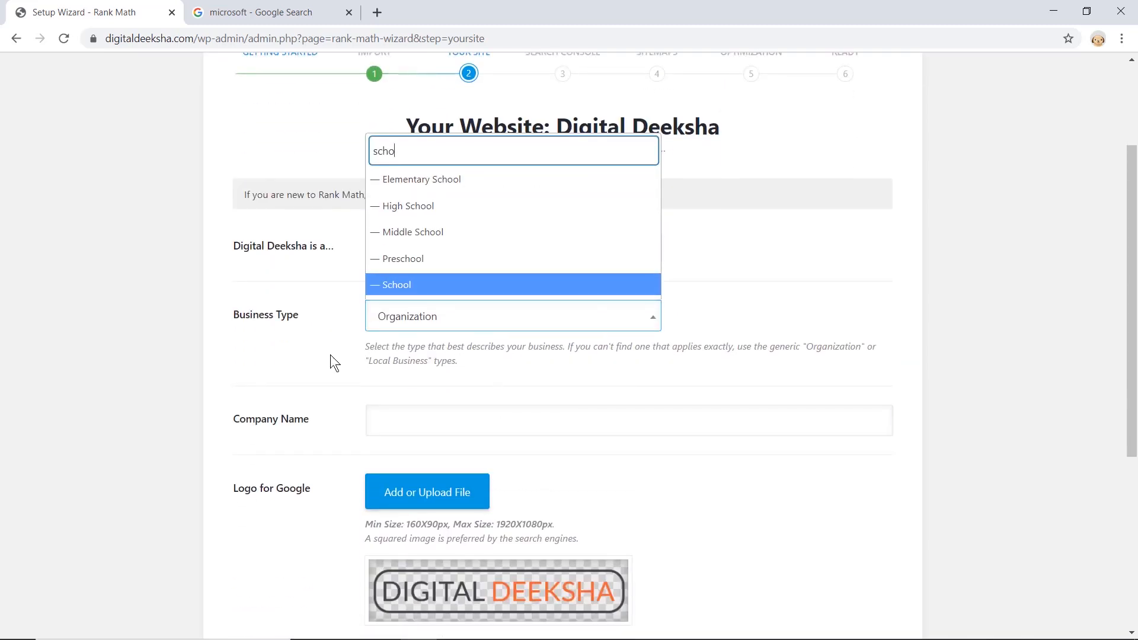
pyautogui.click(312, 357)
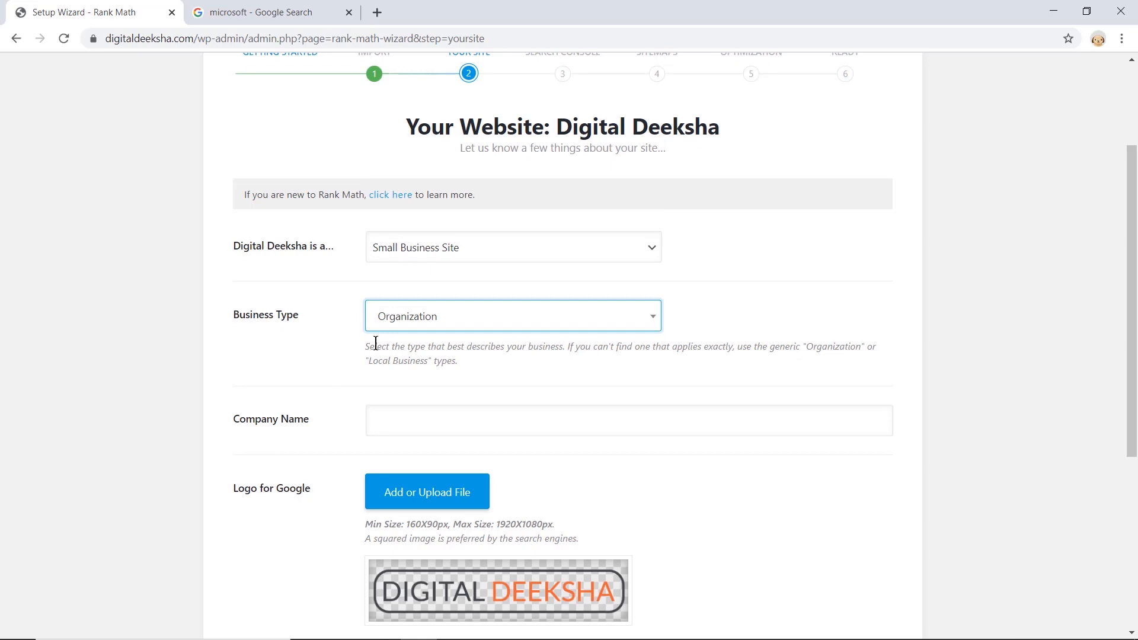
# Step: Set the company name to Digital Deeksha, and save the site details to continue to the Search Console setup
pyautogui.scroll(-1, 342, 359)
pyautogui.click(409, 333)
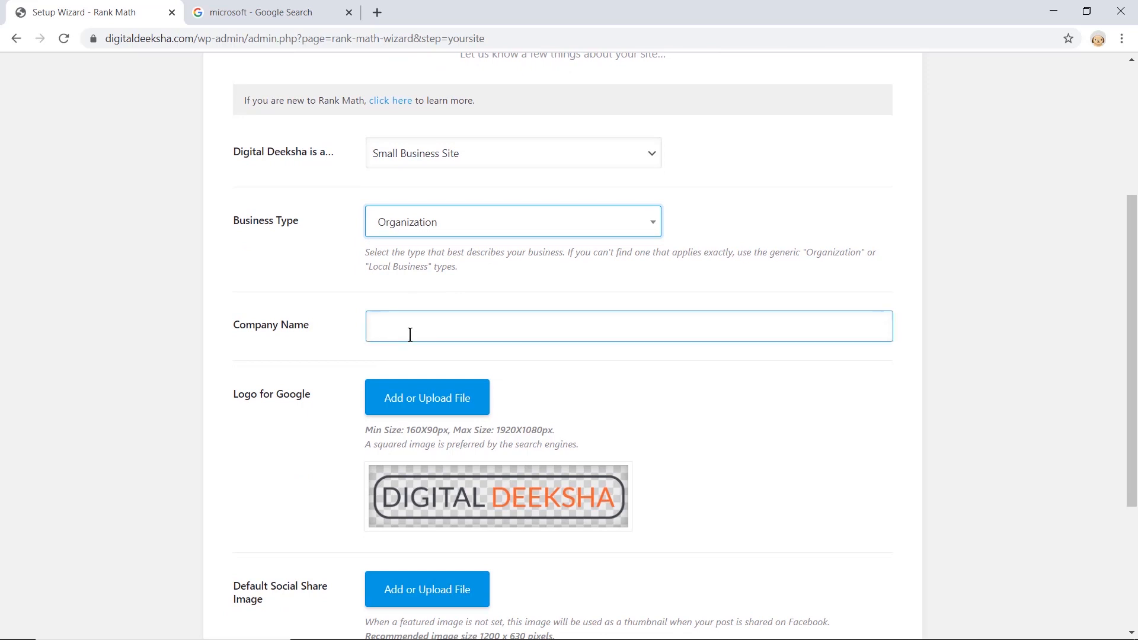
pyautogui.write('Digital Deeksha')
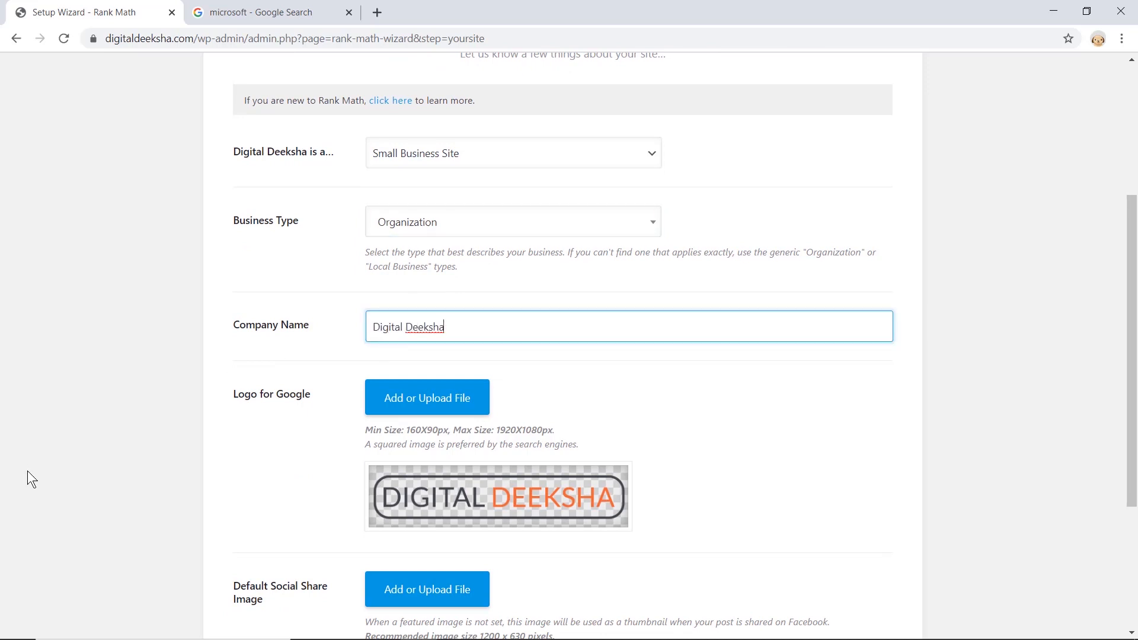
pyautogui.click(254, 424)
pyautogui.scroll(-2, 254, 424)
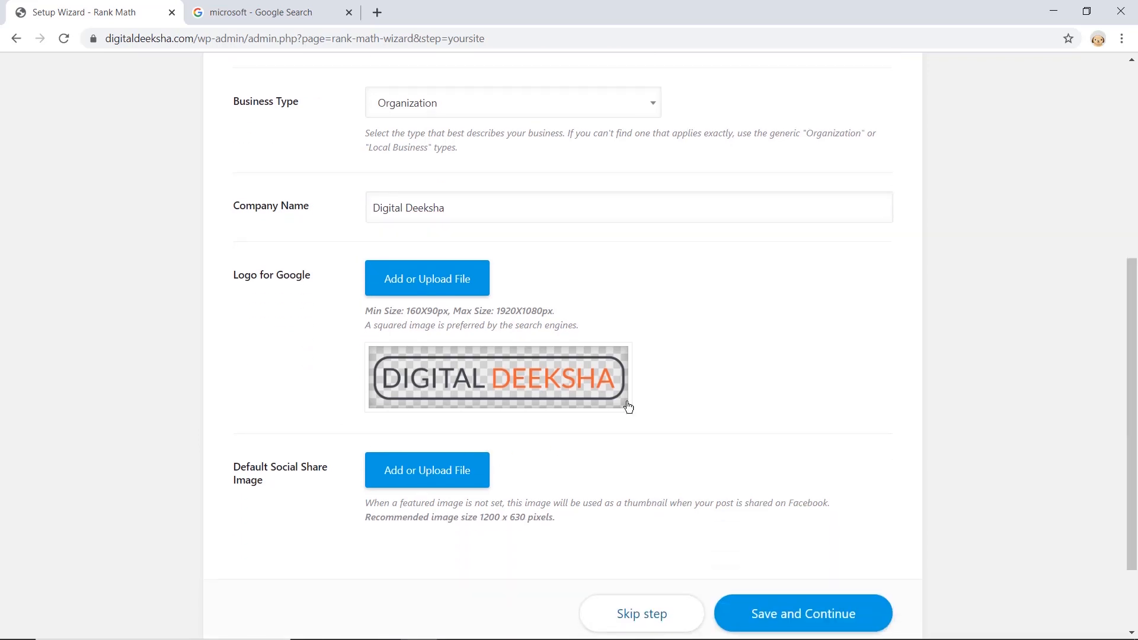
pyautogui.scroll(-2, 831, 374)
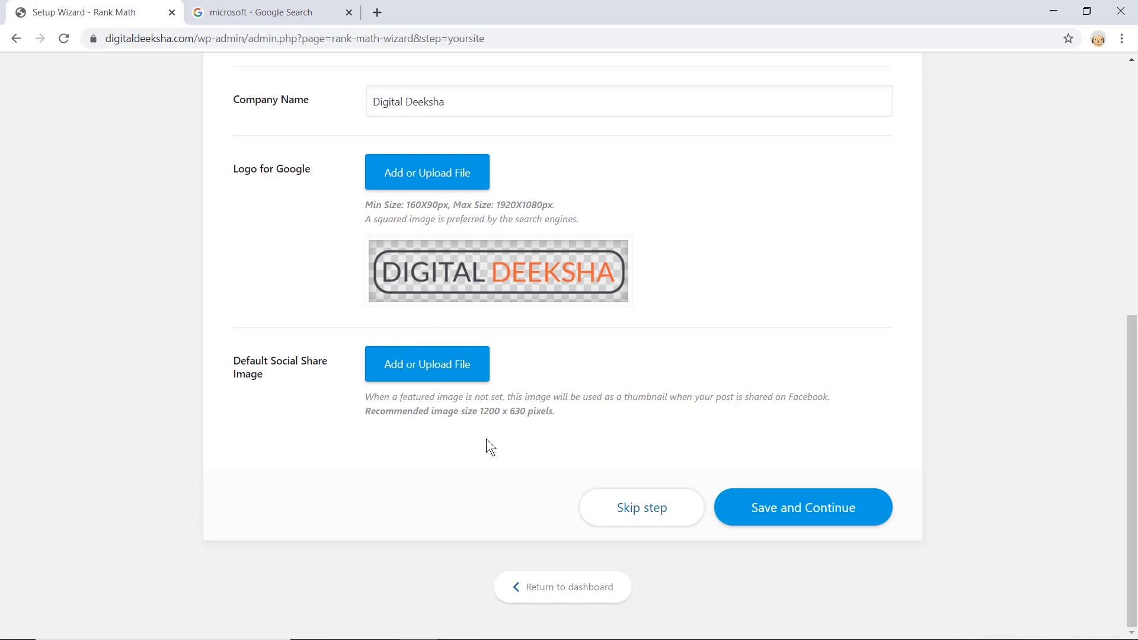
pyautogui.click(823, 524)
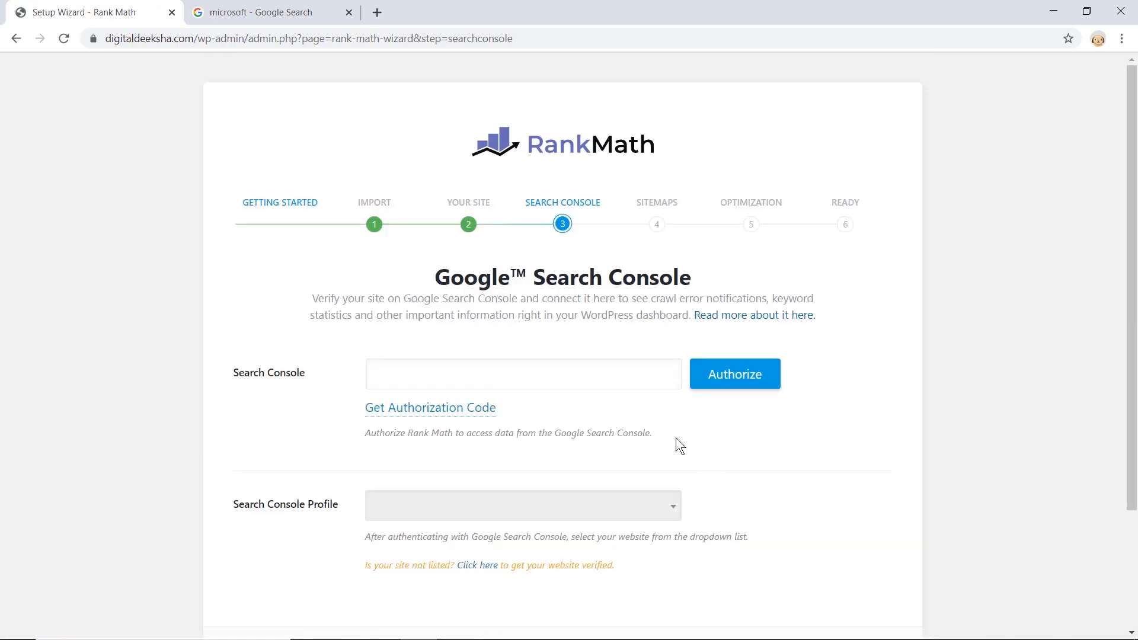
# Step: Request a Search Console authorization code with the signed-in Google account and allow Rank Math SEO to access its data
pyautogui.scroll(-2, 676, 437)
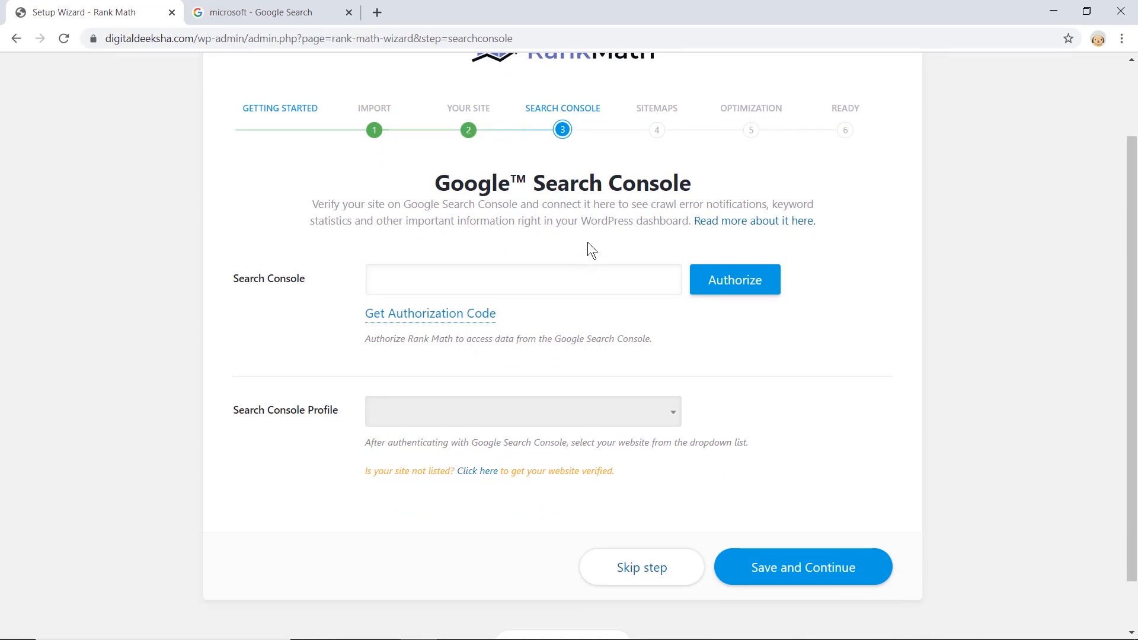
pyautogui.doubleClick(589, 189)
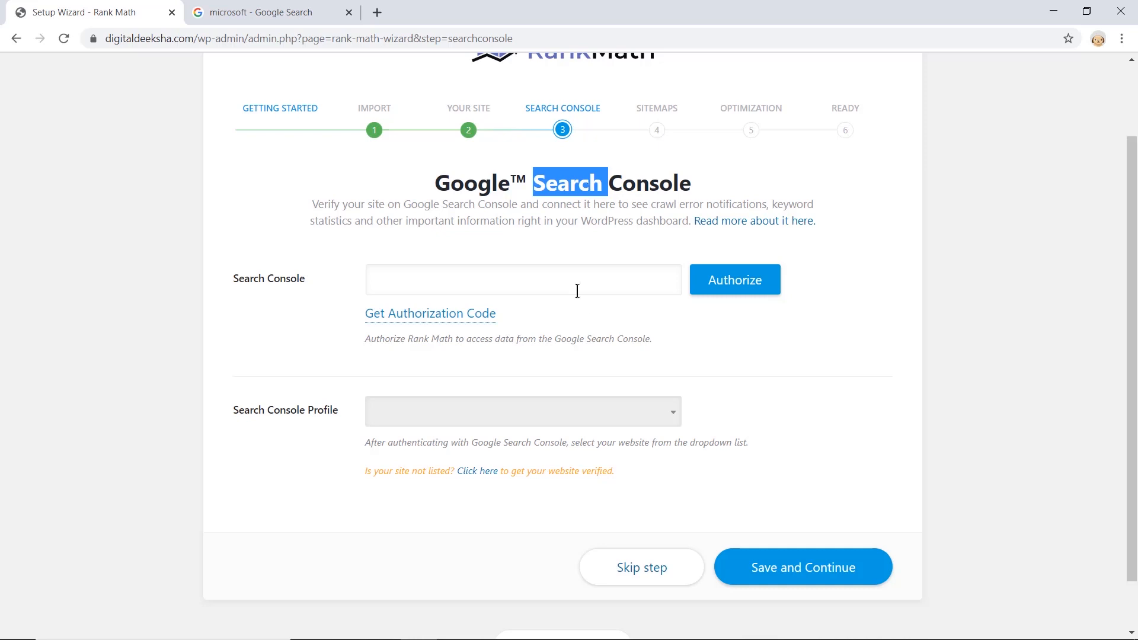
pyautogui.click(504, 281)
pyautogui.click(317, 276)
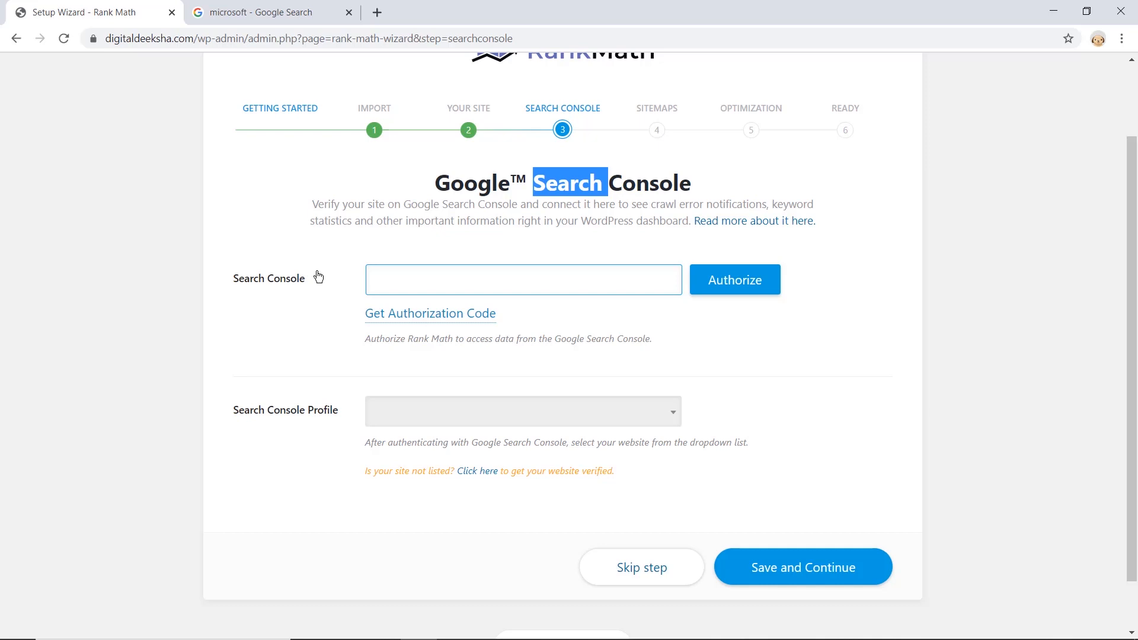
pyautogui.click(430, 321)
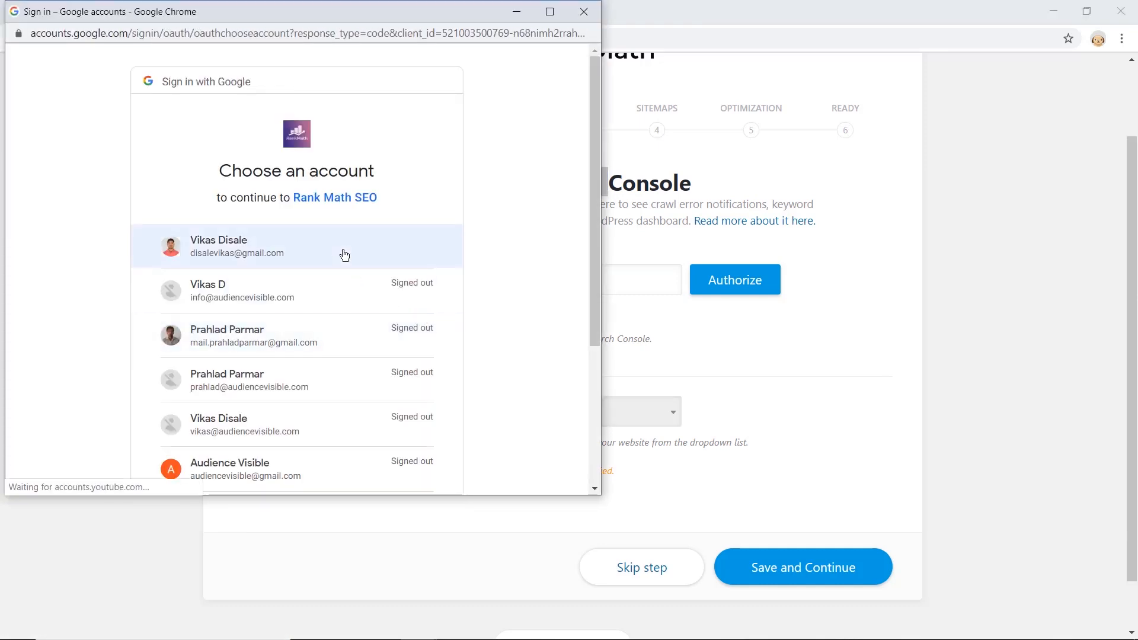
pyautogui.click(345, 255)
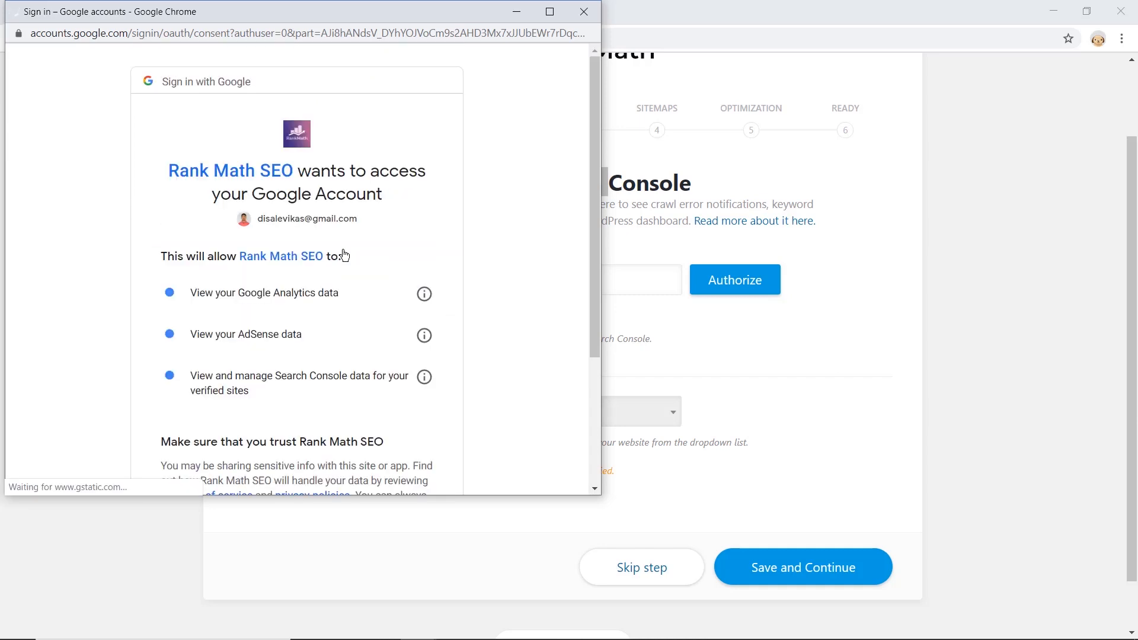
pyautogui.scroll(-3, 383, 292)
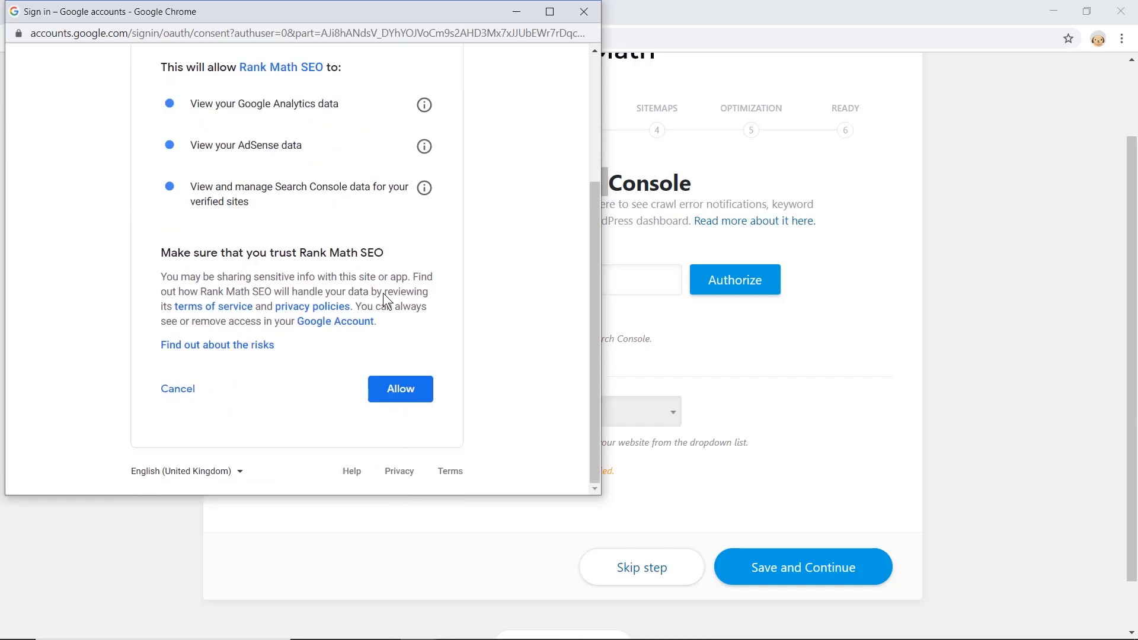
pyautogui.click(403, 402)
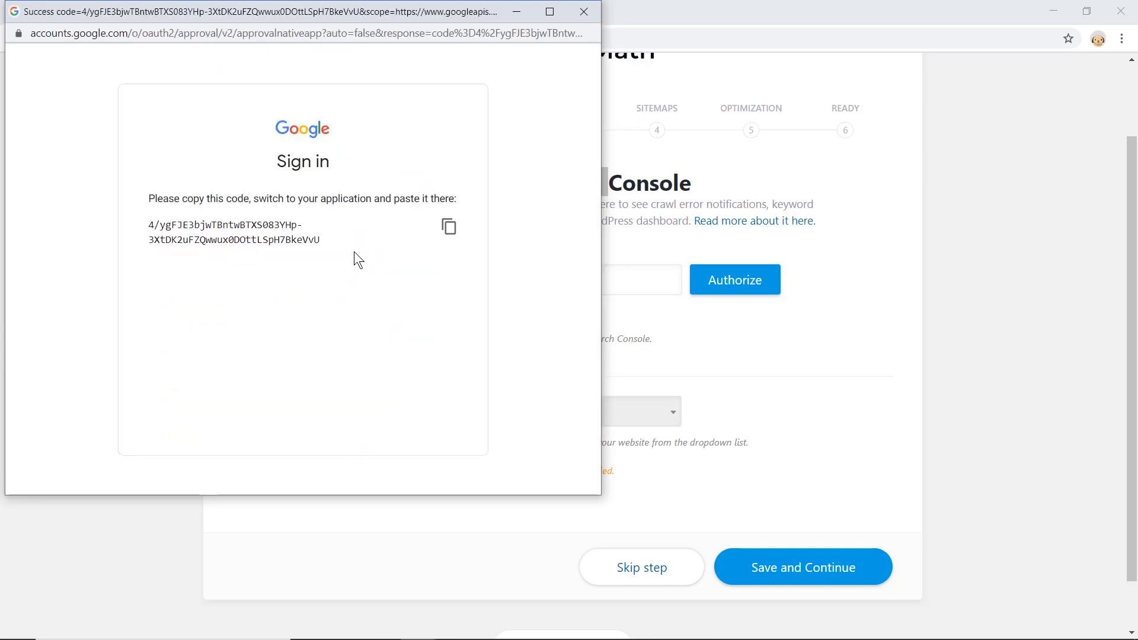
# Step: Copy the Google authorization code into the wizard's Search Console field and authorize the connection
pyautogui.click(449, 229)
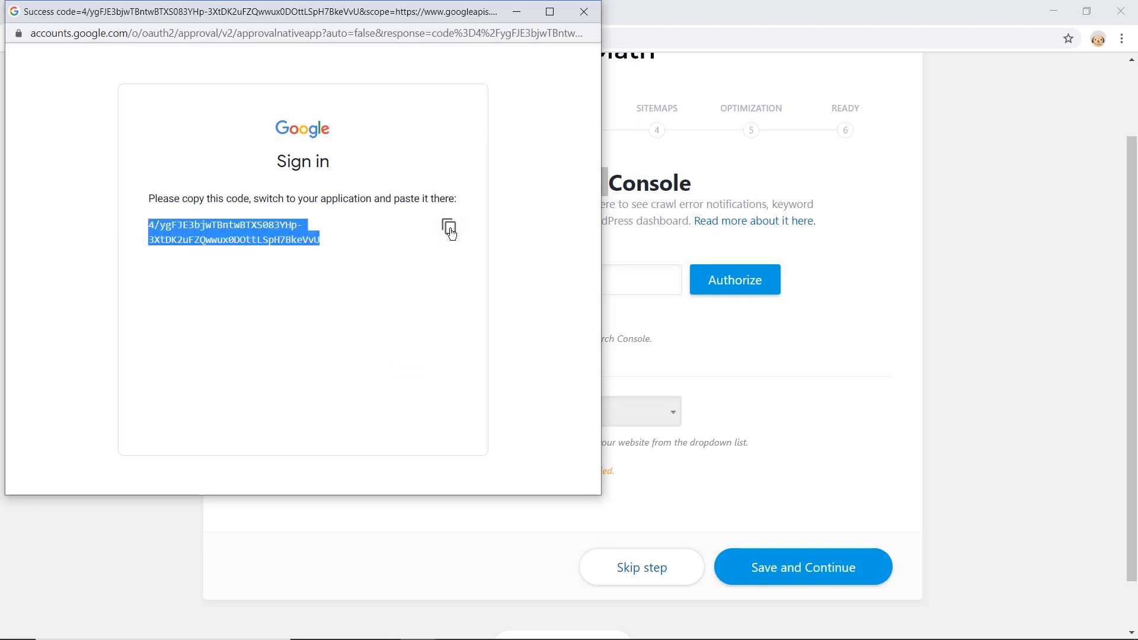
pyautogui.click(724, 344)
pyautogui.click(567, 287)
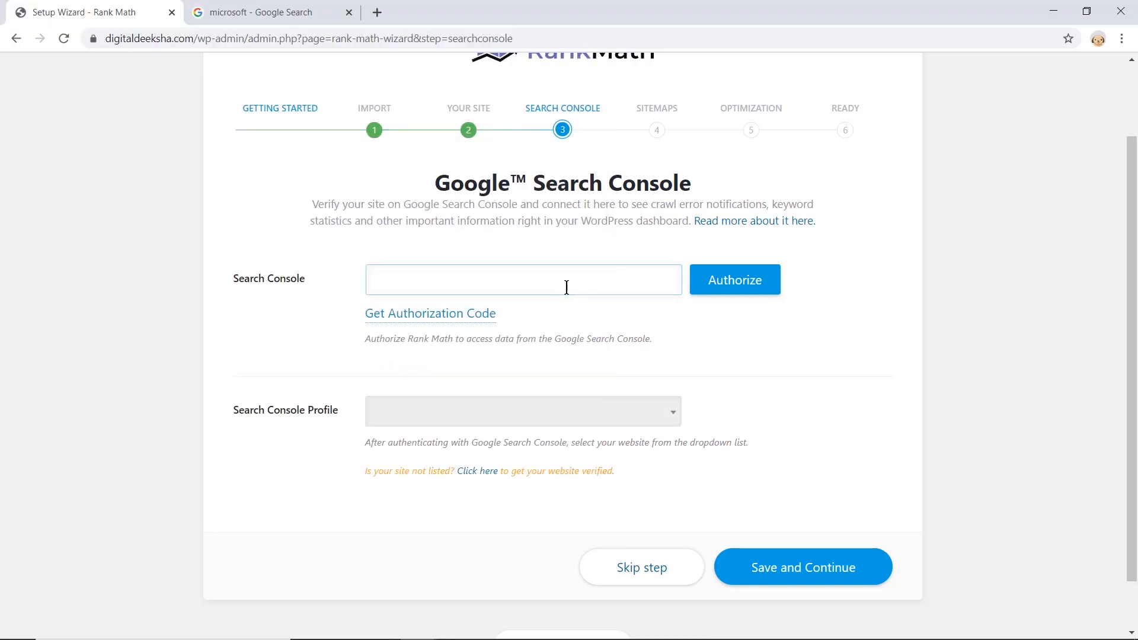
pyautogui.hotkey('ctrl', 'v')
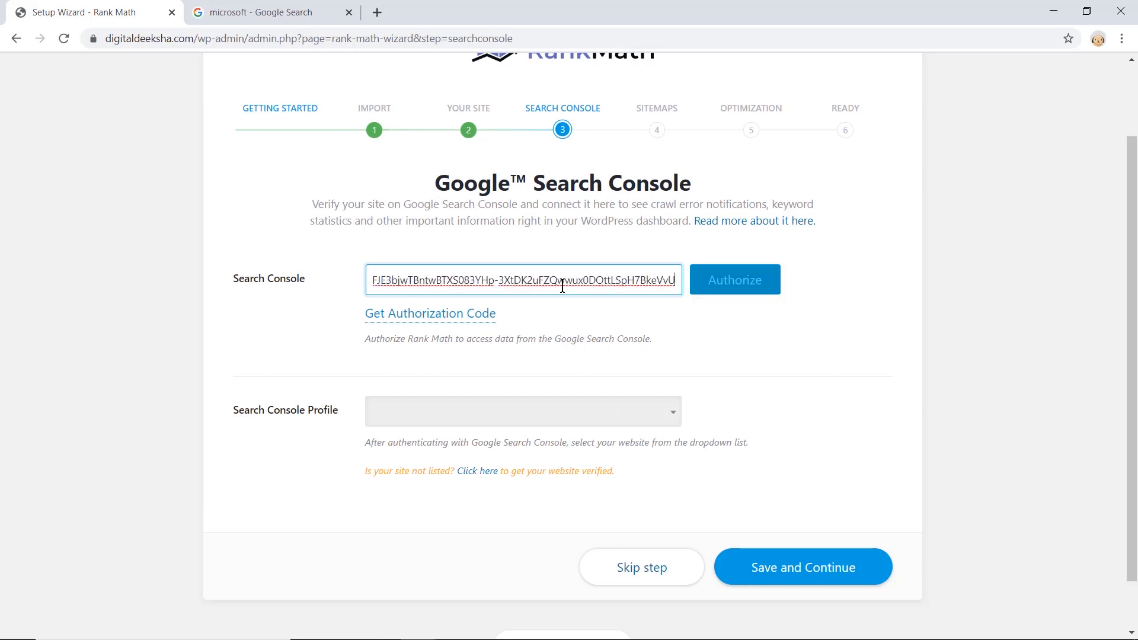
pyautogui.click(740, 288)
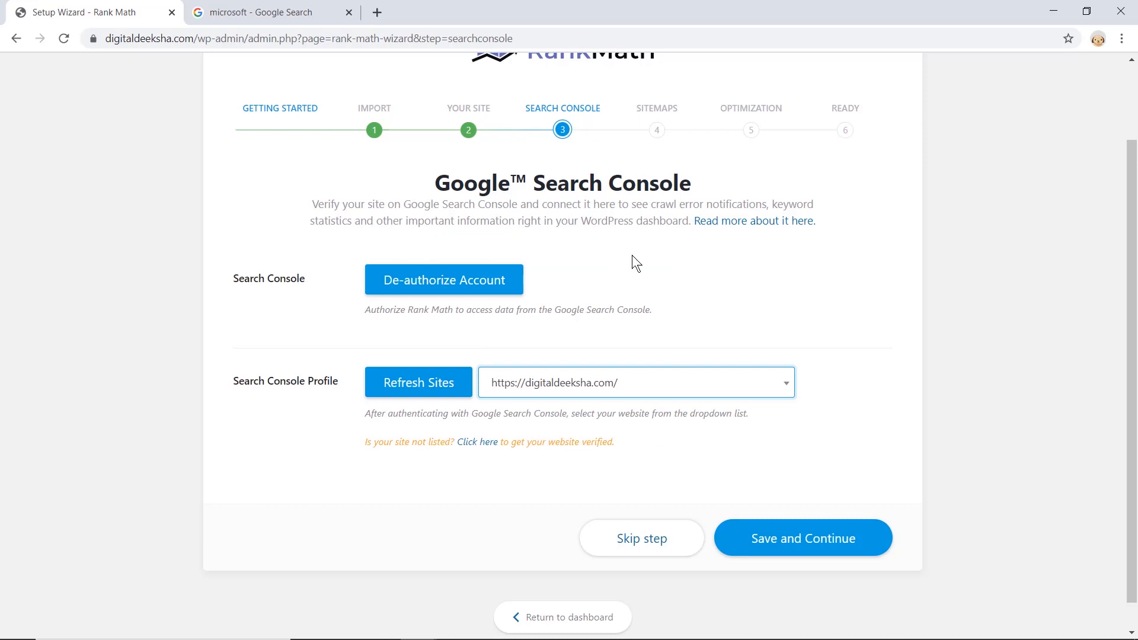
pyautogui.click(662, 390)
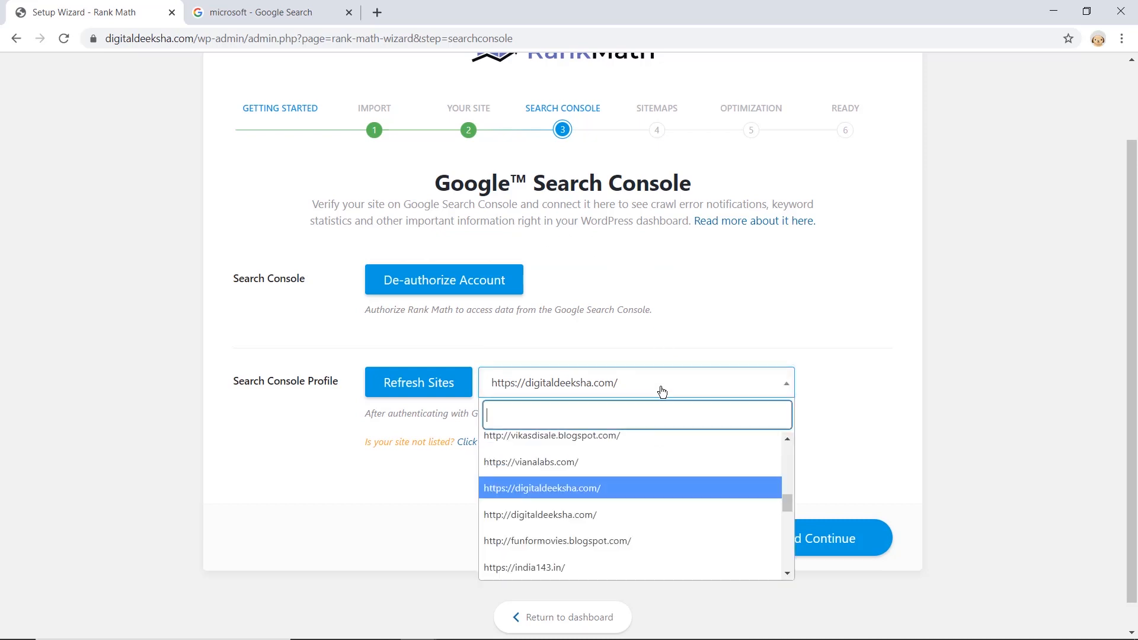
pyautogui.click(713, 317)
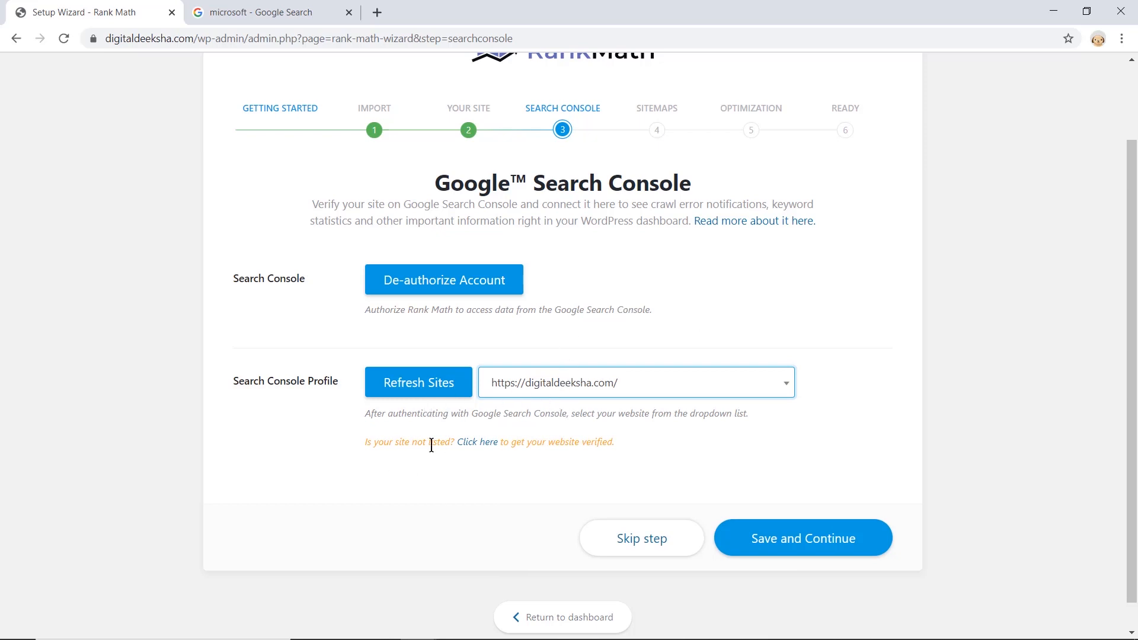
pyautogui.scroll(-1, 431, 445)
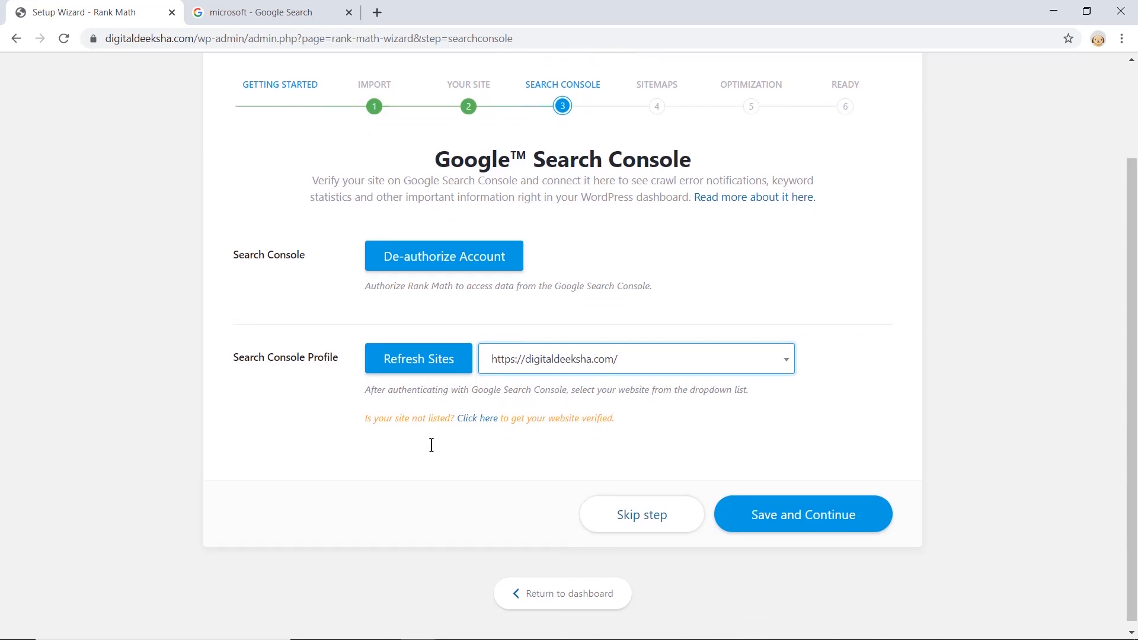
pyautogui.click(790, 509)
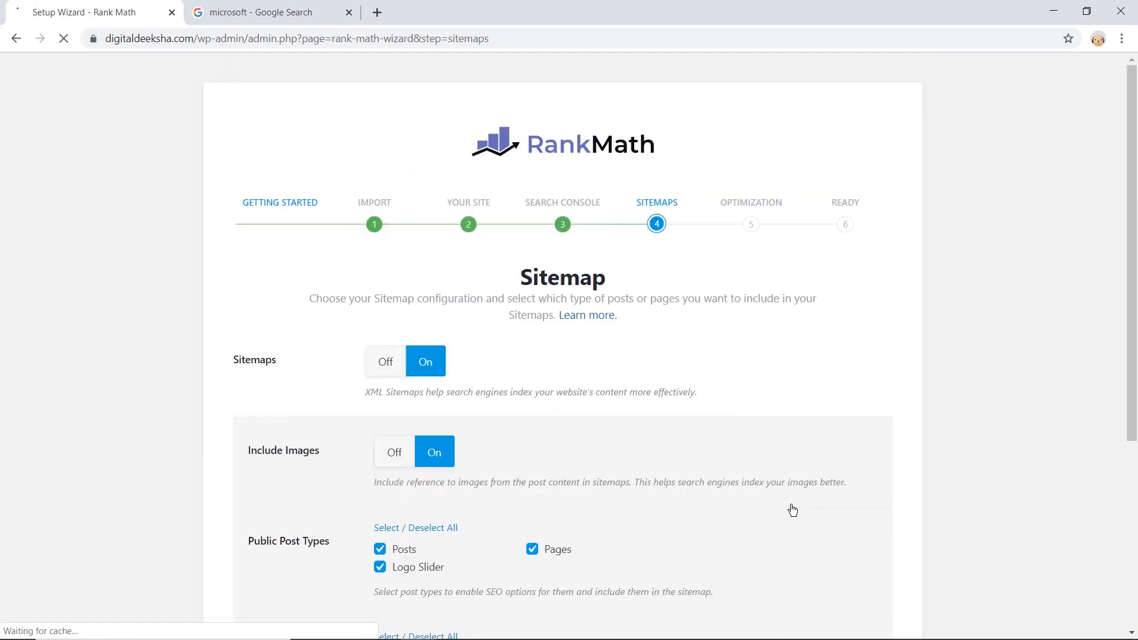
# Step: Exclude the Logo Slider post type from the sitemap, include the first Categories taxonomy, and save the sitemap settings
pyautogui.scroll(-2, 792, 510)
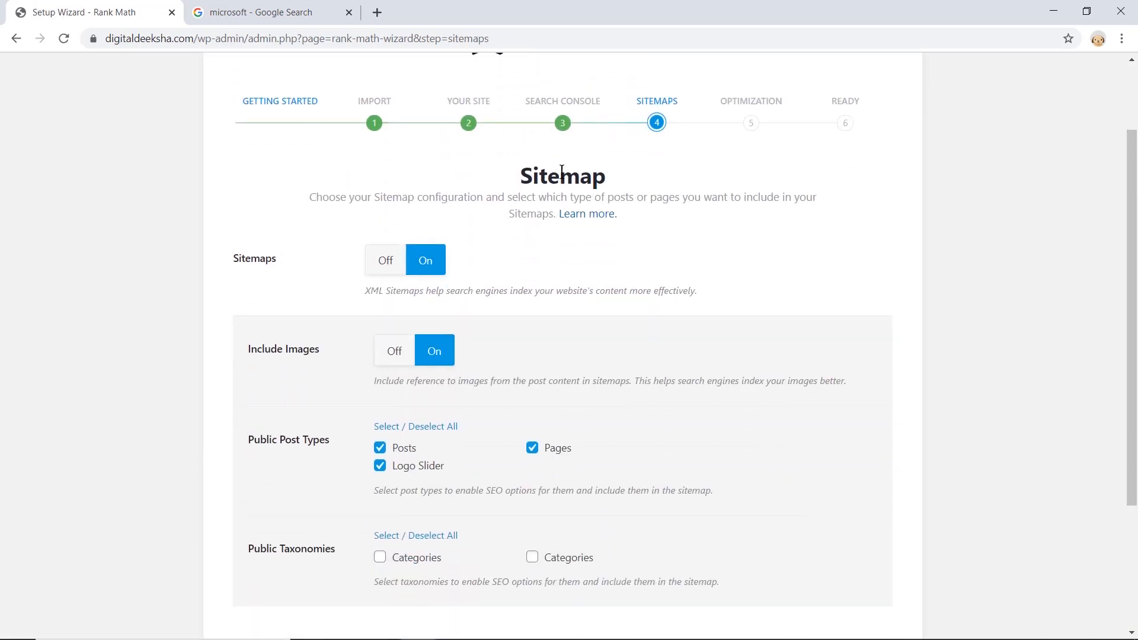
pyautogui.doubleClick(562, 171)
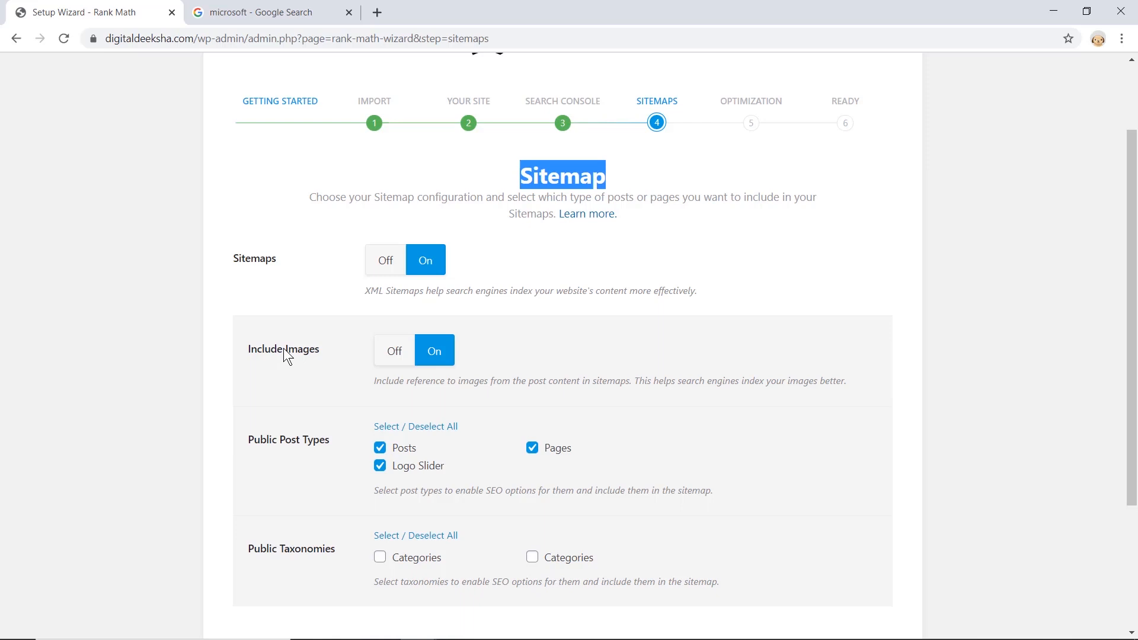
pyautogui.scroll(-3, 419, 369)
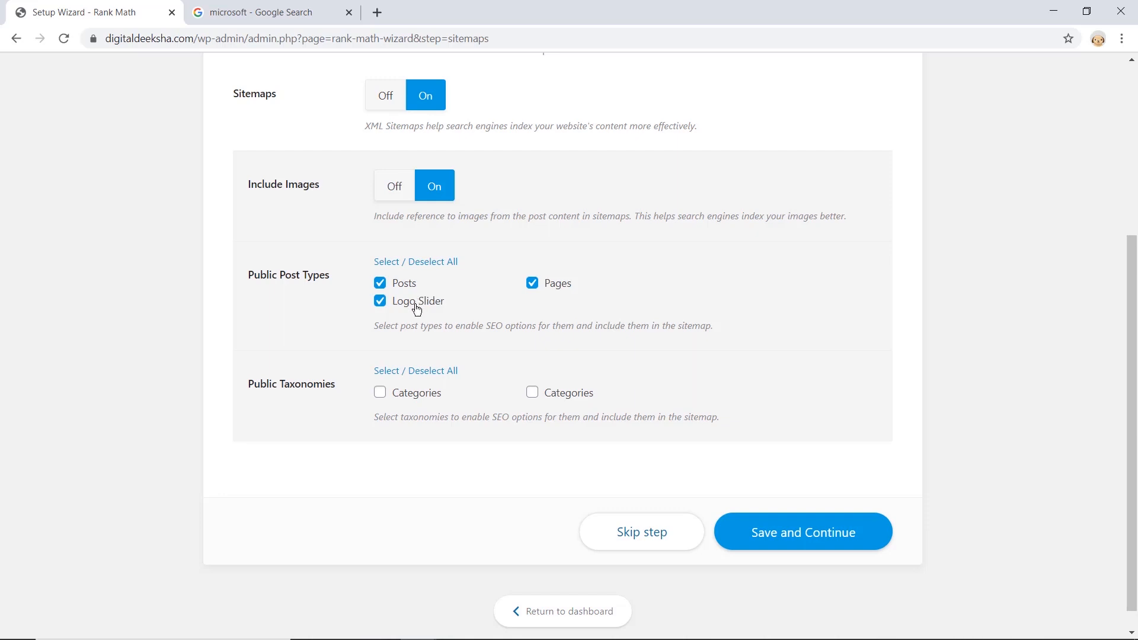
pyautogui.click(380, 302)
pyautogui.click(400, 397)
pyautogui.scroll(3, 400, 398)
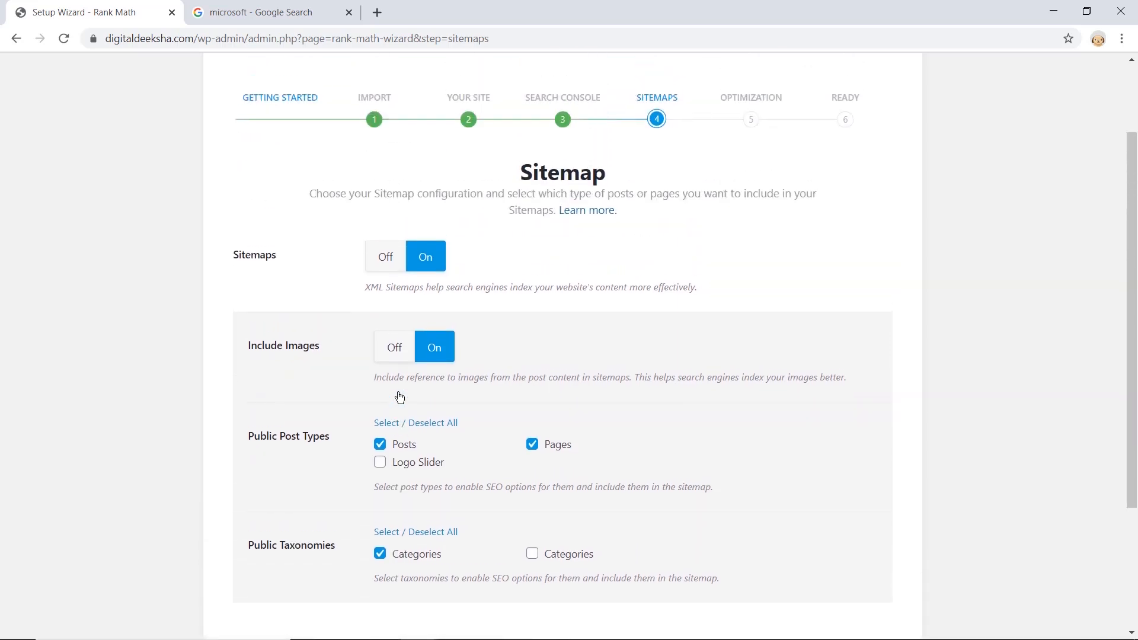
pyautogui.scroll(-3, 544, 296)
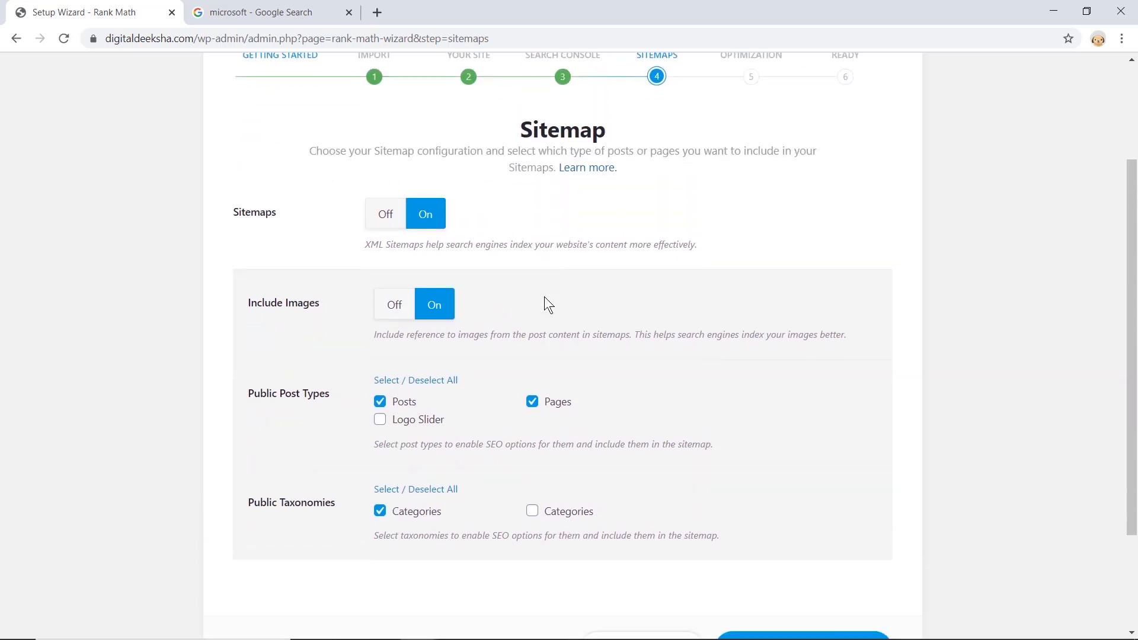
pyautogui.click(802, 509)
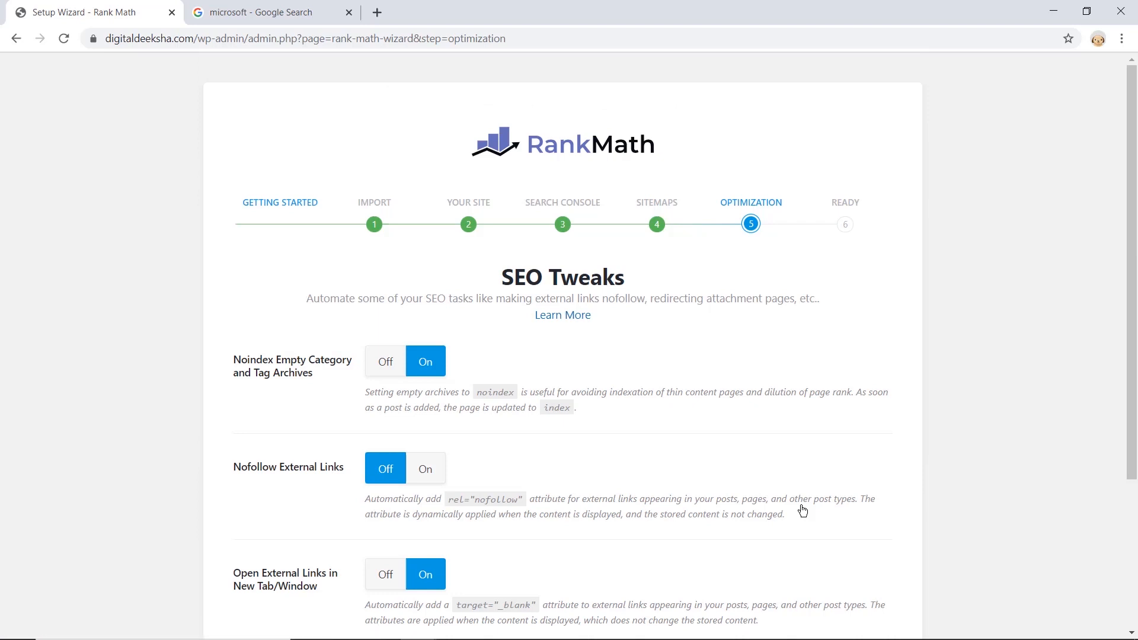
# Step: Review the SEO Tweaks, keep Noindex Empty Category and Tag Archives on and Nofollow External Links off, and save them
pyautogui.scroll(-1, 801, 510)
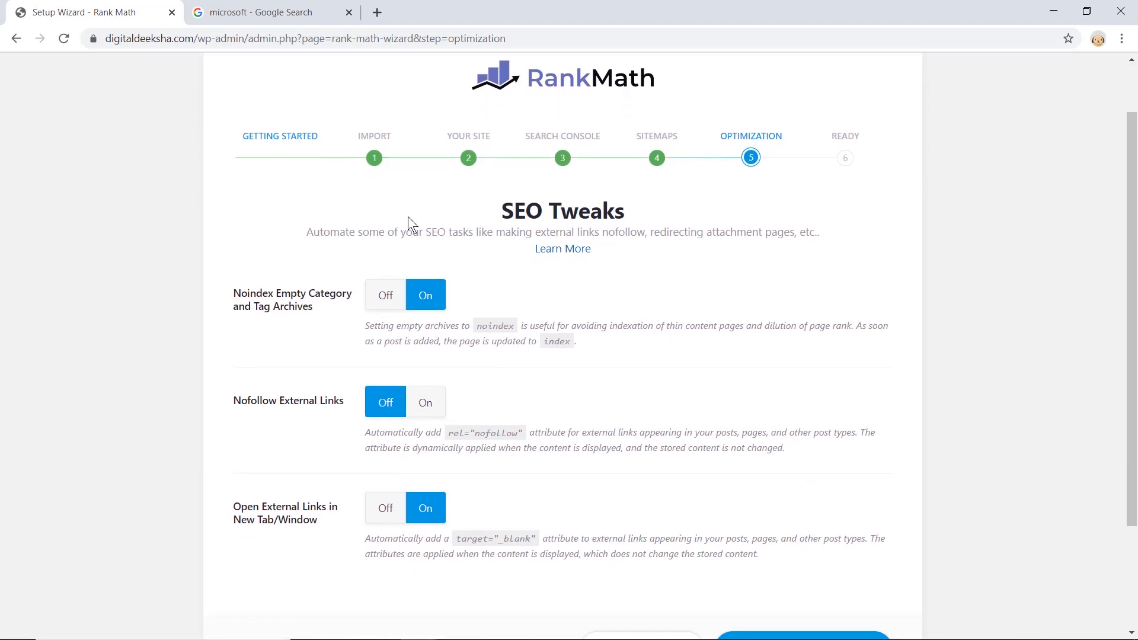
pyautogui.tripleClick(262, 289)
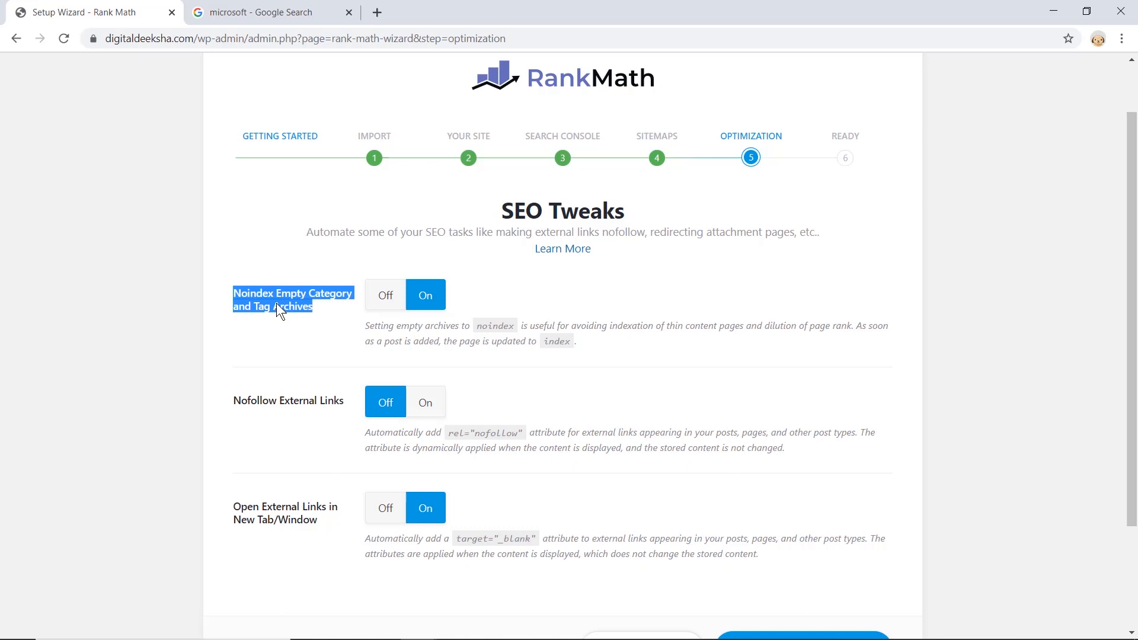
pyautogui.doubleClick(470, 342)
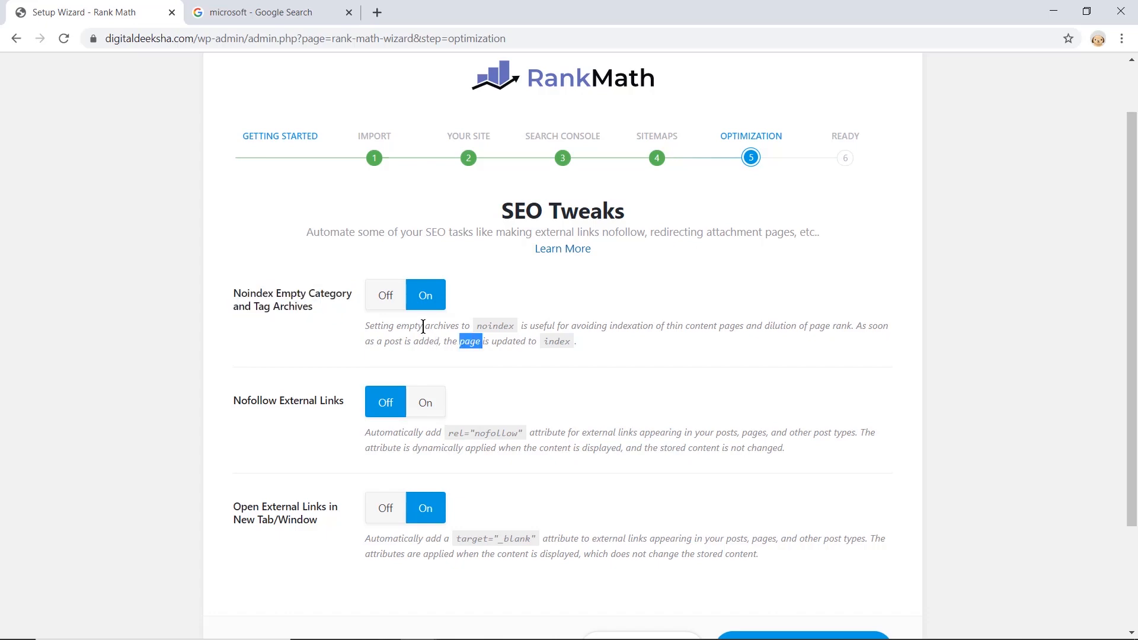
pyautogui.scroll(-2, 283, 361)
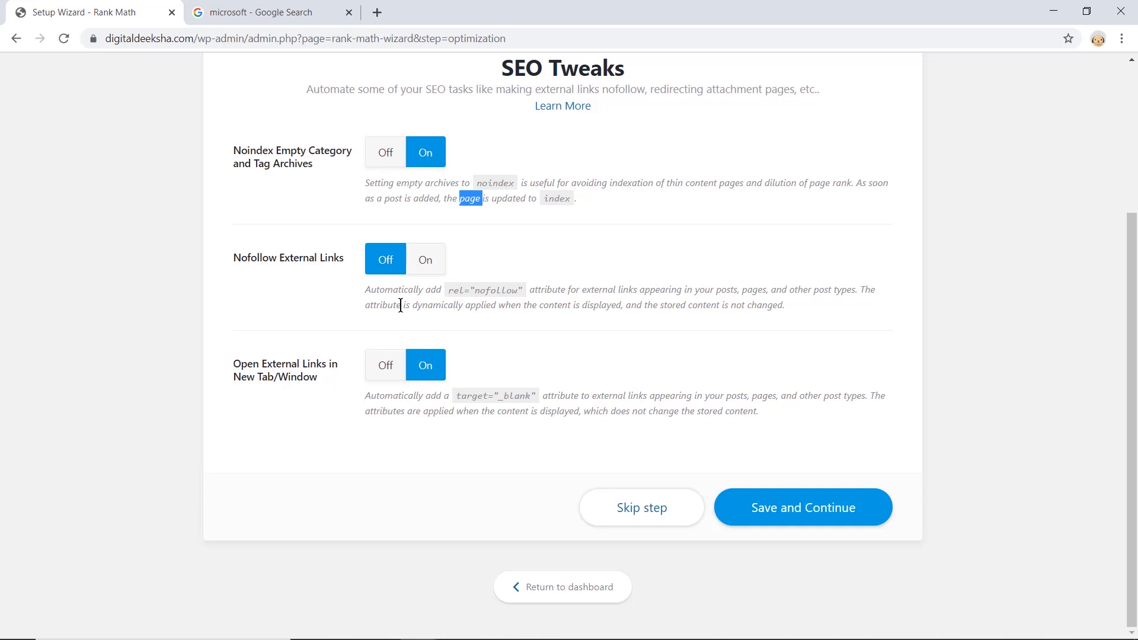
pyautogui.tripleClick(260, 254)
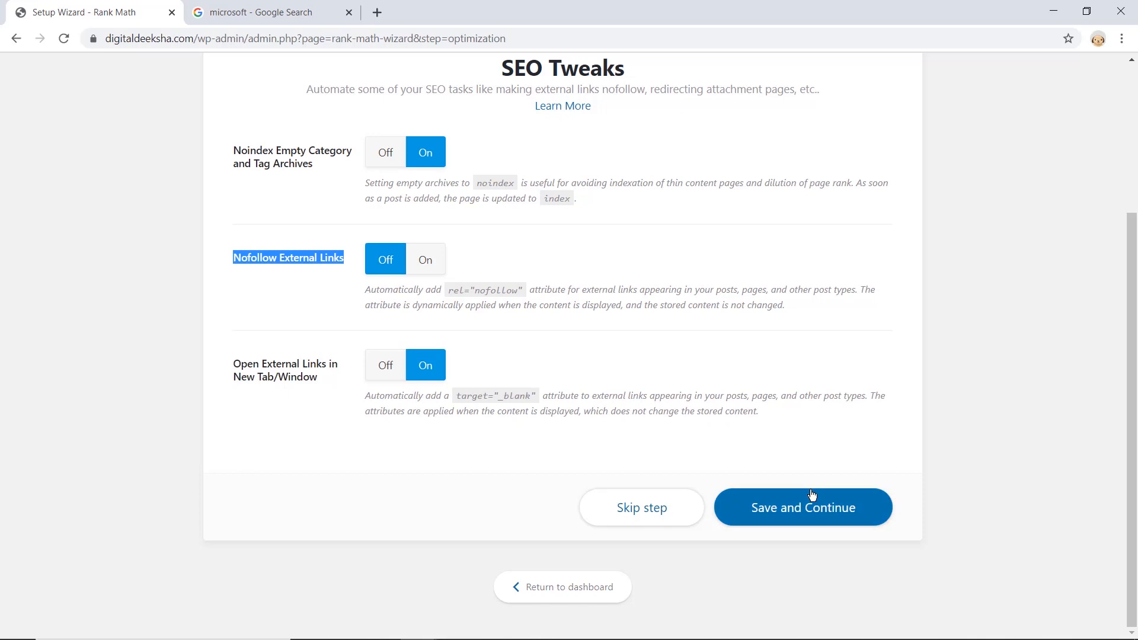
pyautogui.click(809, 513)
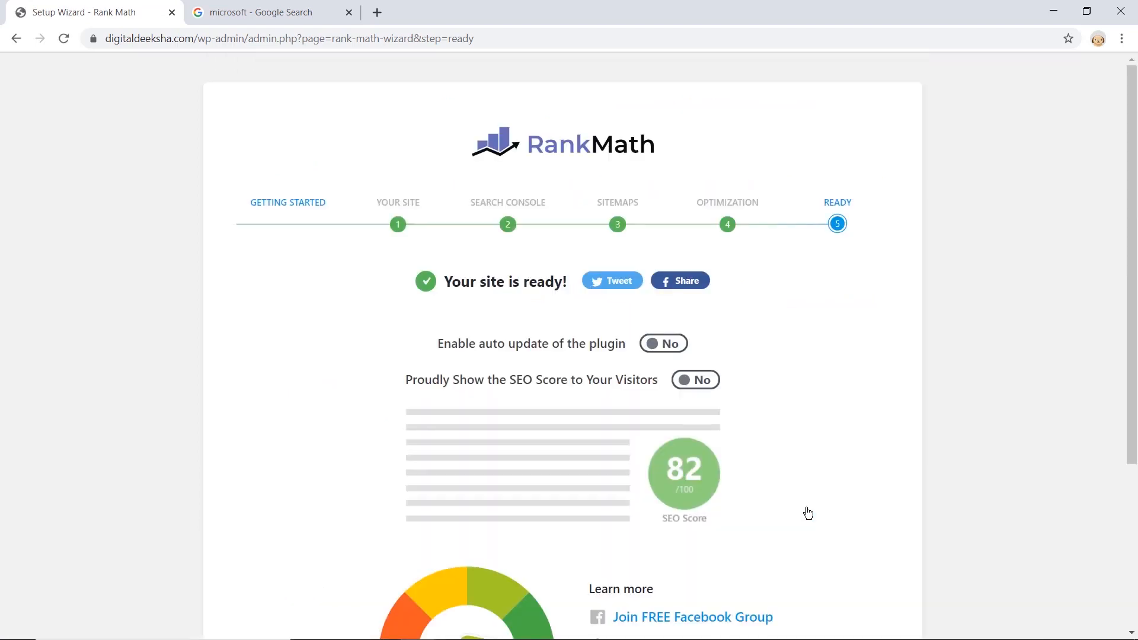
# Step: Enable auto update of the plugin on the wizard's ready page and proceed to the advanced options setup
pyautogui.scroll(-2, 808, 513)
pyautogui.scroll(2, 809, 513)
pyautogui.tripleClick(502, 340)
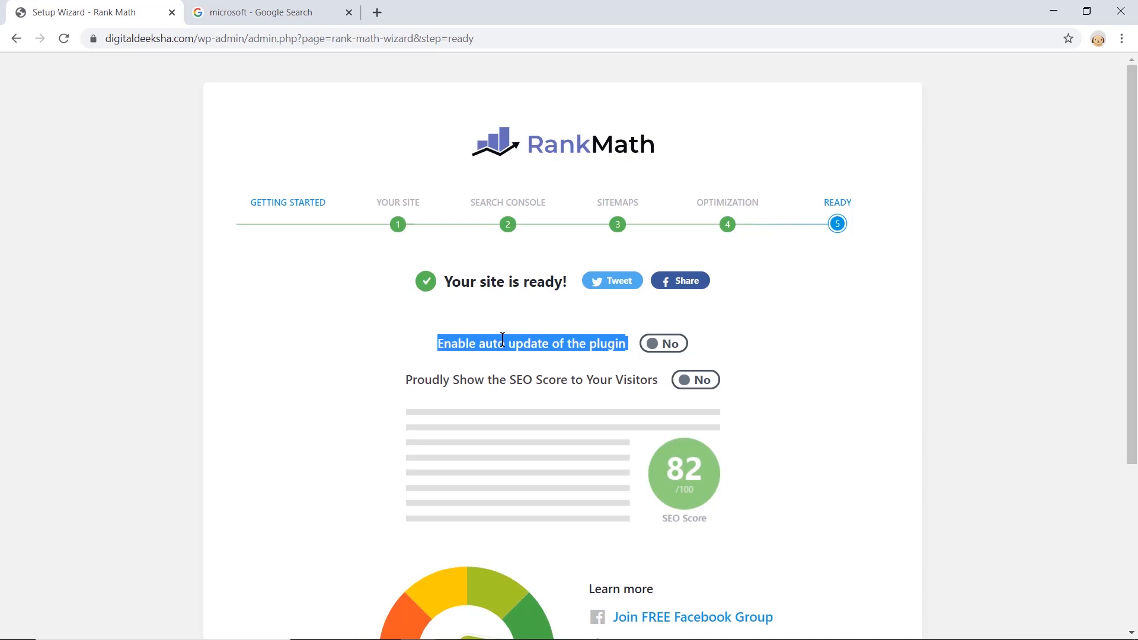
pyautogui.click(660, 353)
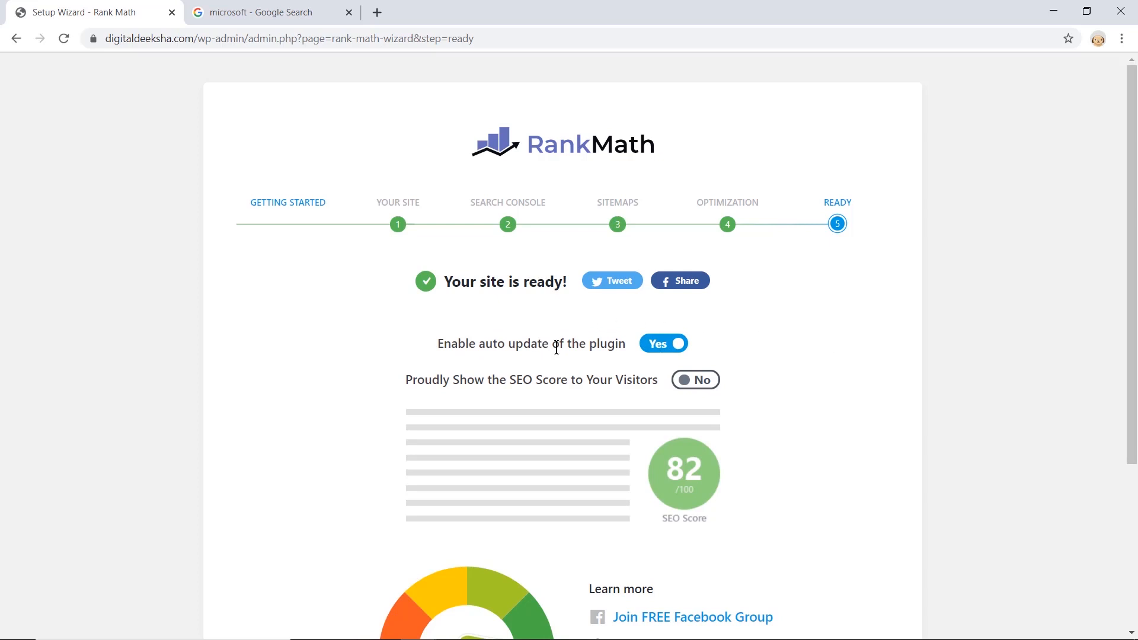
pyautogui.scroll(-2, 740, 347)
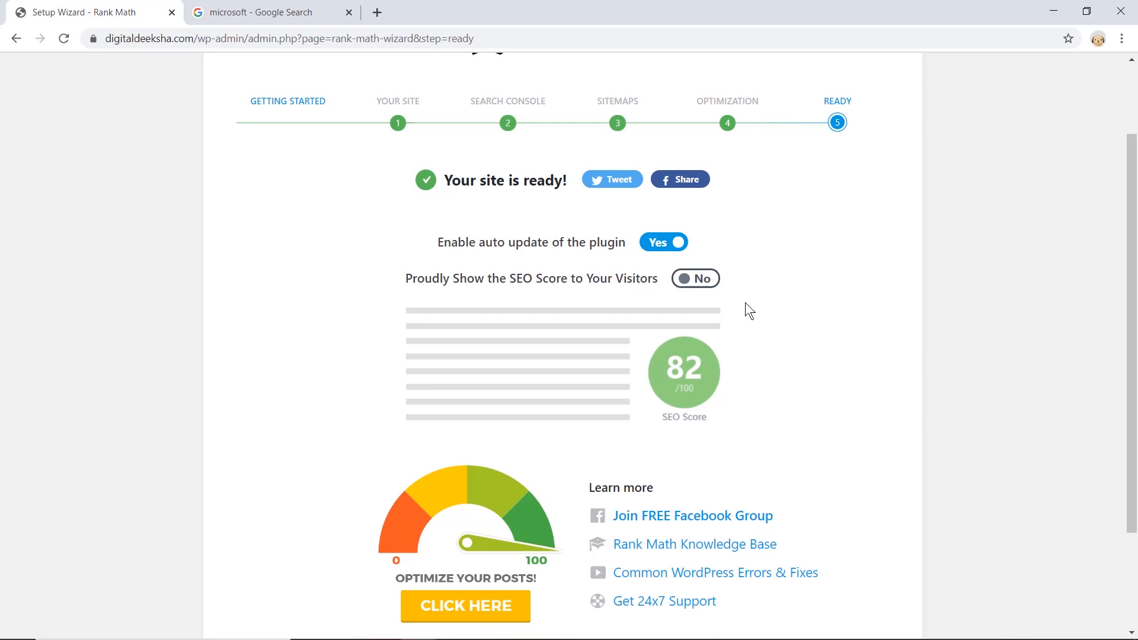
pyautogui.scroll(-2, 745, 303)
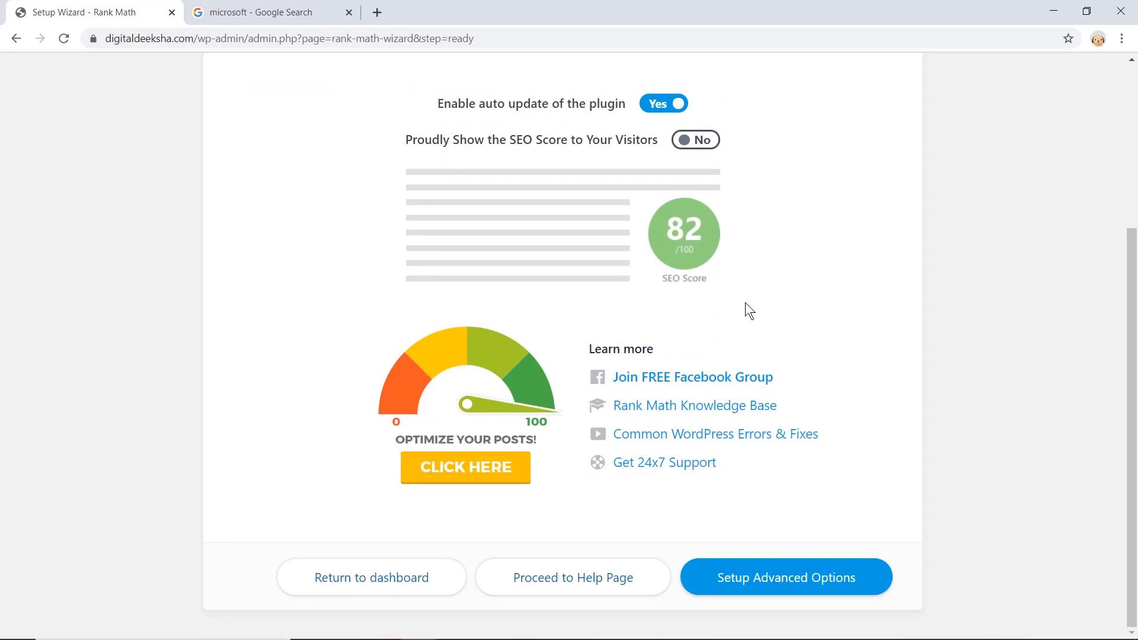
pyautogui.scroll(4, 745, 303)
pyautogui.scroll(-4, 745, 304)
pyautogui.click(764, 587)
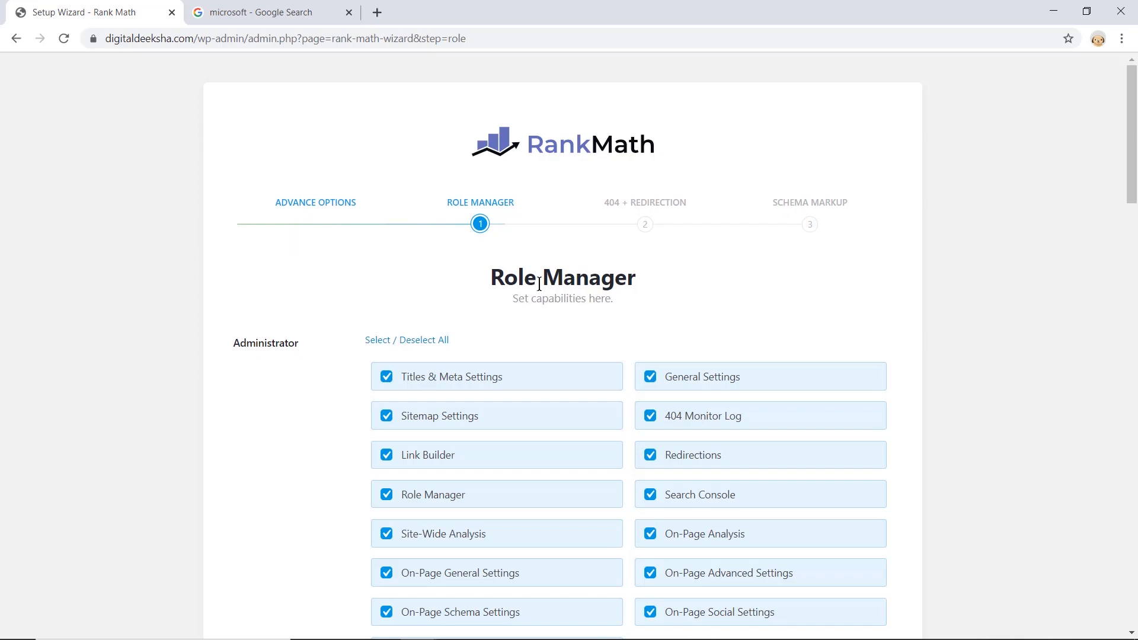
# Step: Review the Role Manager capabilities from Administrator down to Subscriber, keep the default selections, and save them
pyautogui.scroll(-1, 529, 288)
pyautogui.scroll(-4, 529, 287)
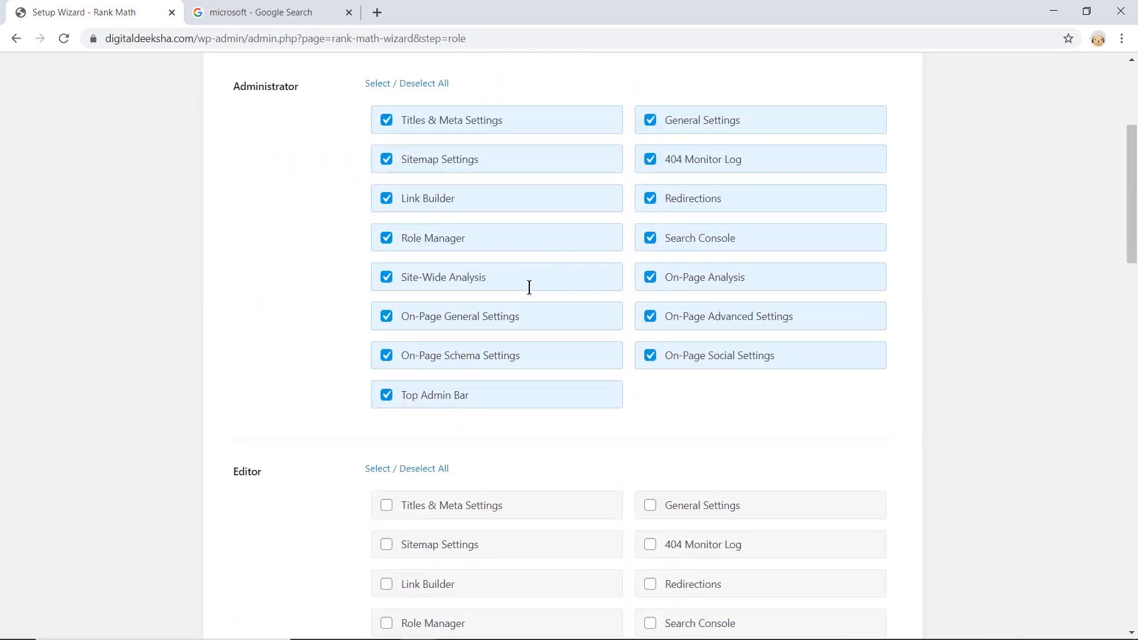
pyautogui.scroll(2, 529, 290)
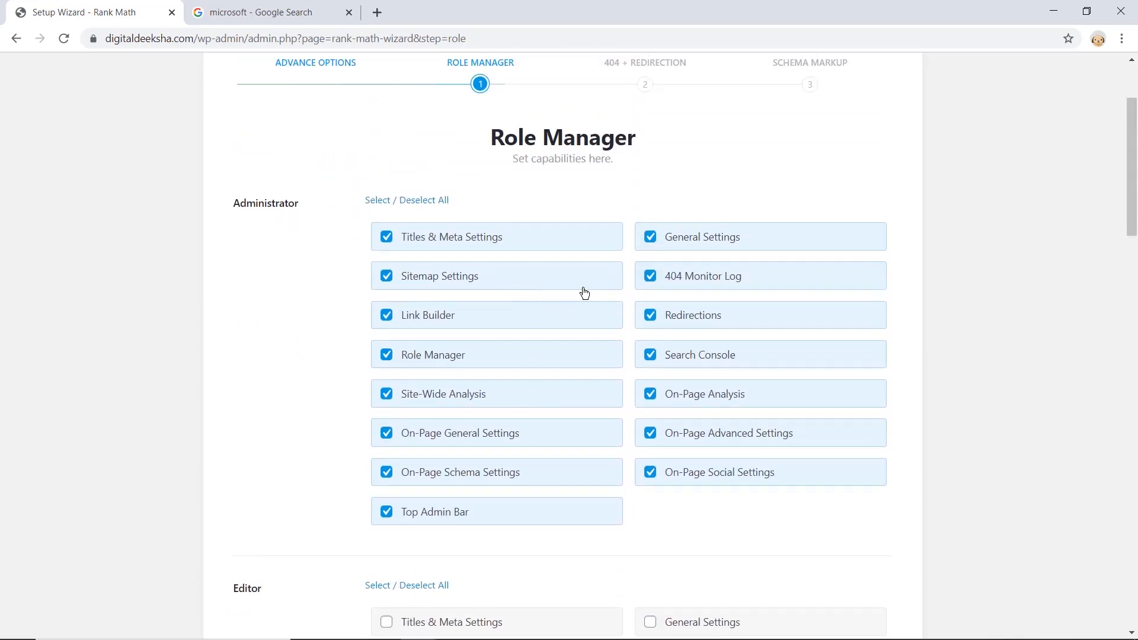
pyautogui.scroll(-5, 302, 365)
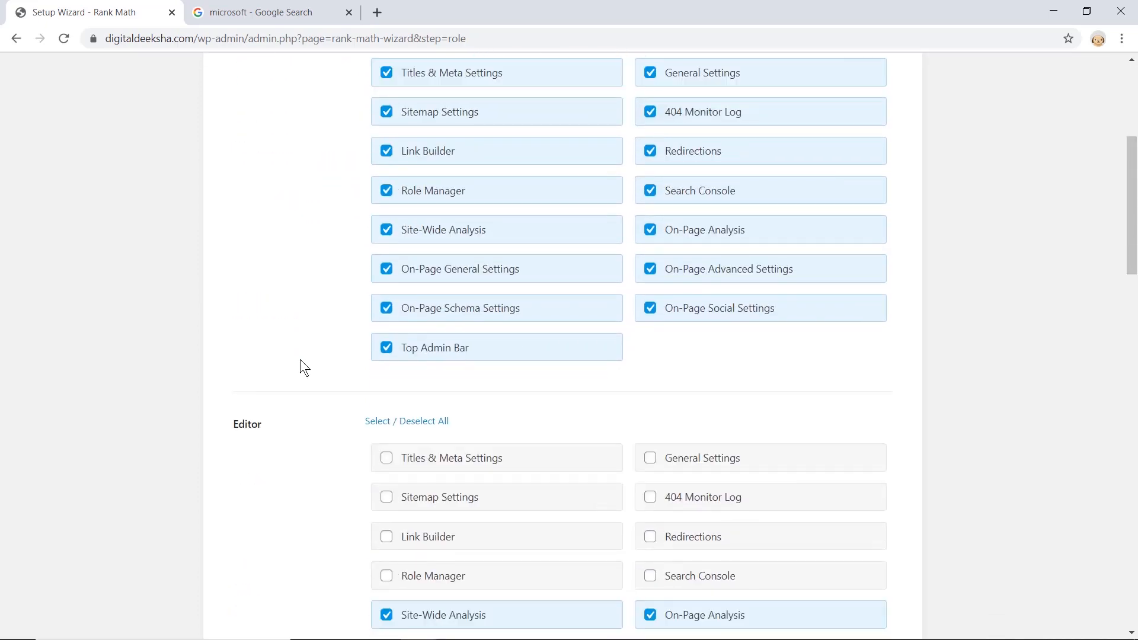
pyautogui.scroll(-3, 300, 359)
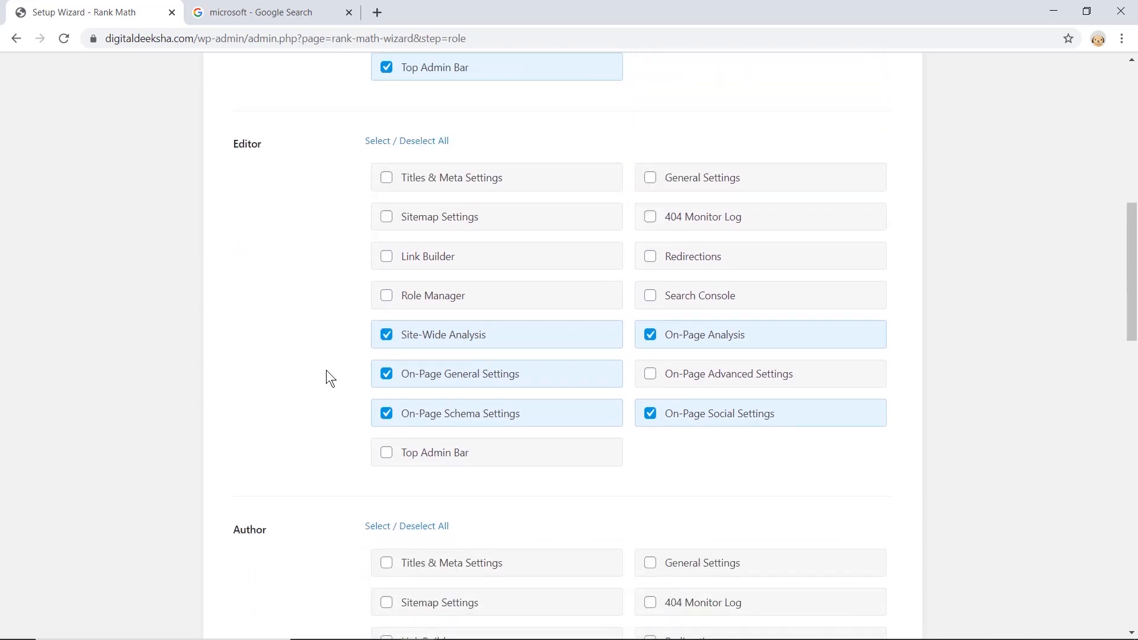
pyautogui.scroll(-5, 267, 329)
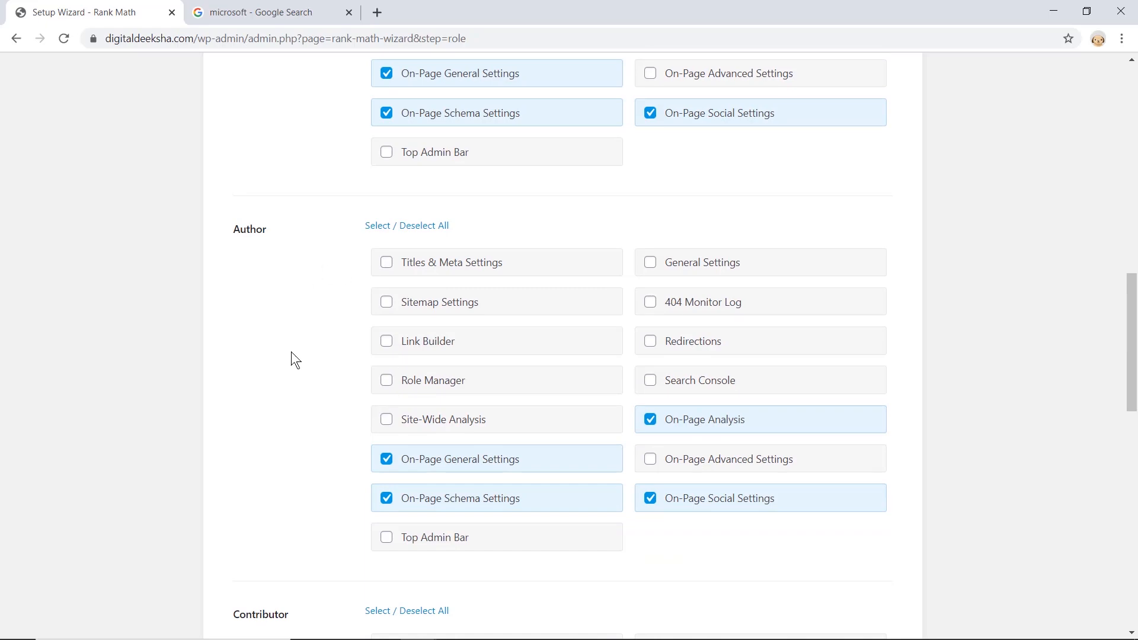
pyautogui.scroll(6, 291, 352)
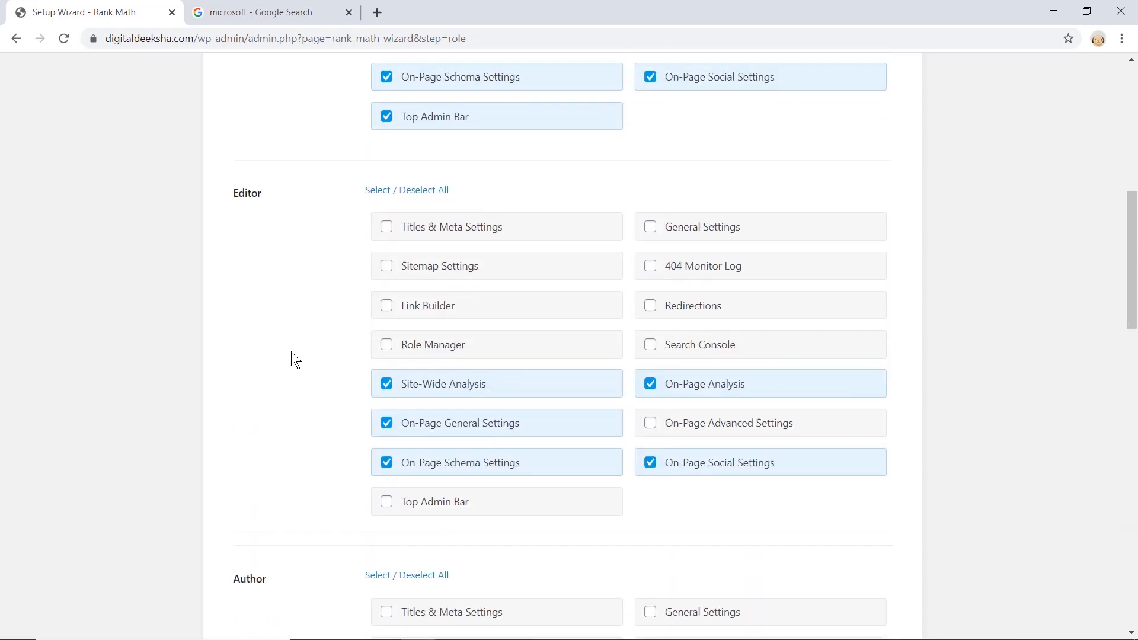
pyautogui.scroll(-9, 291, 352)
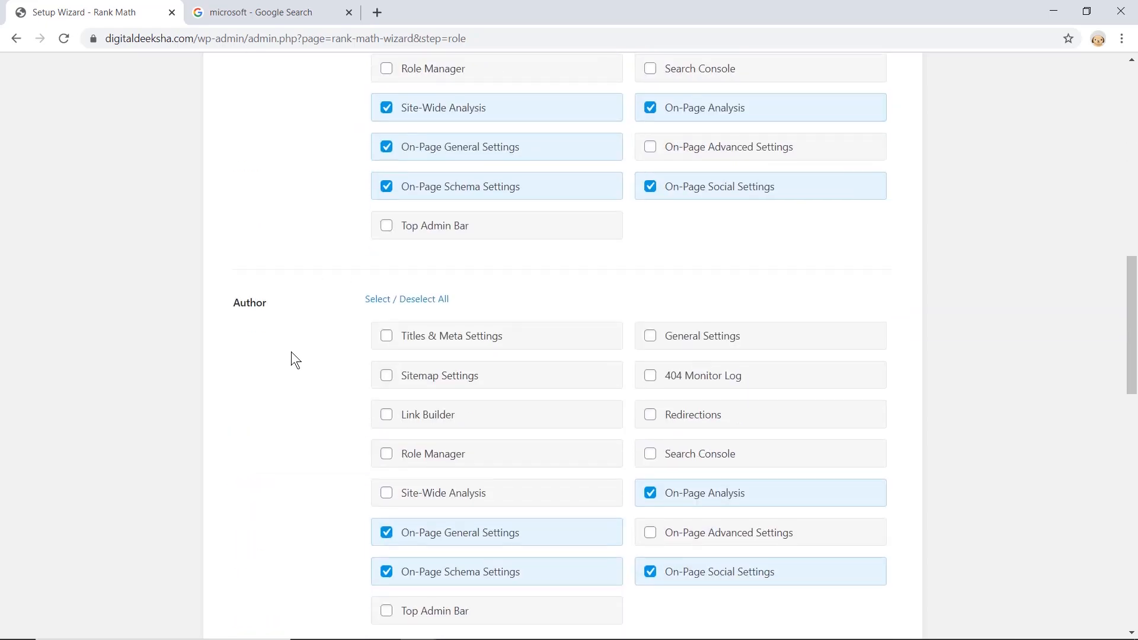
pyautogui.scroll(-3, 291, 352)
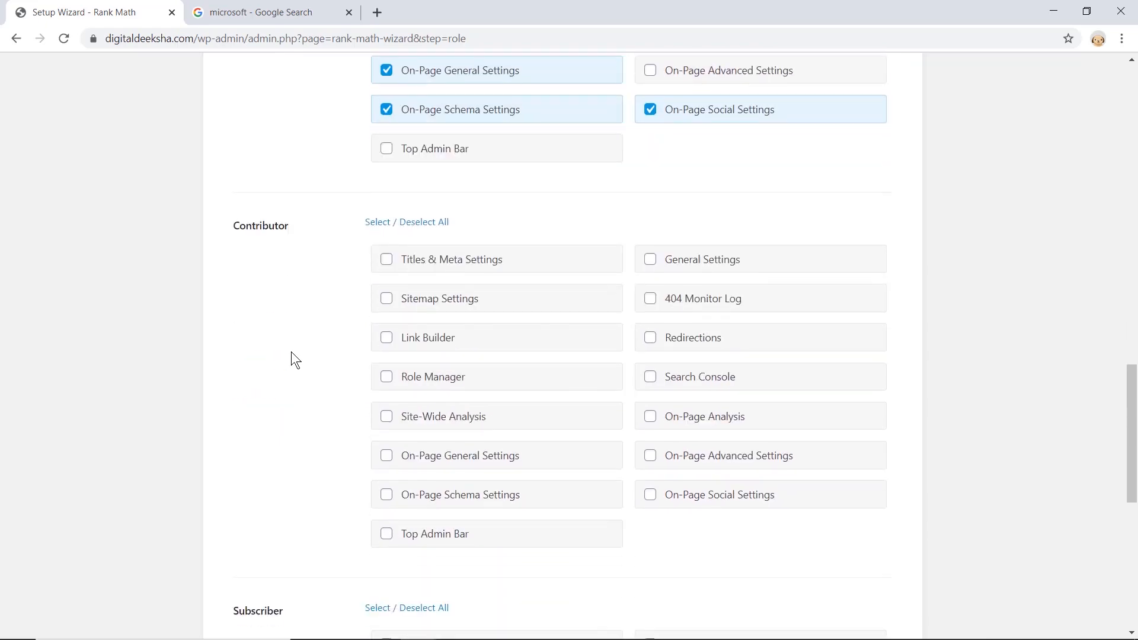
pyautogui.scroll(-9, 291, 353)
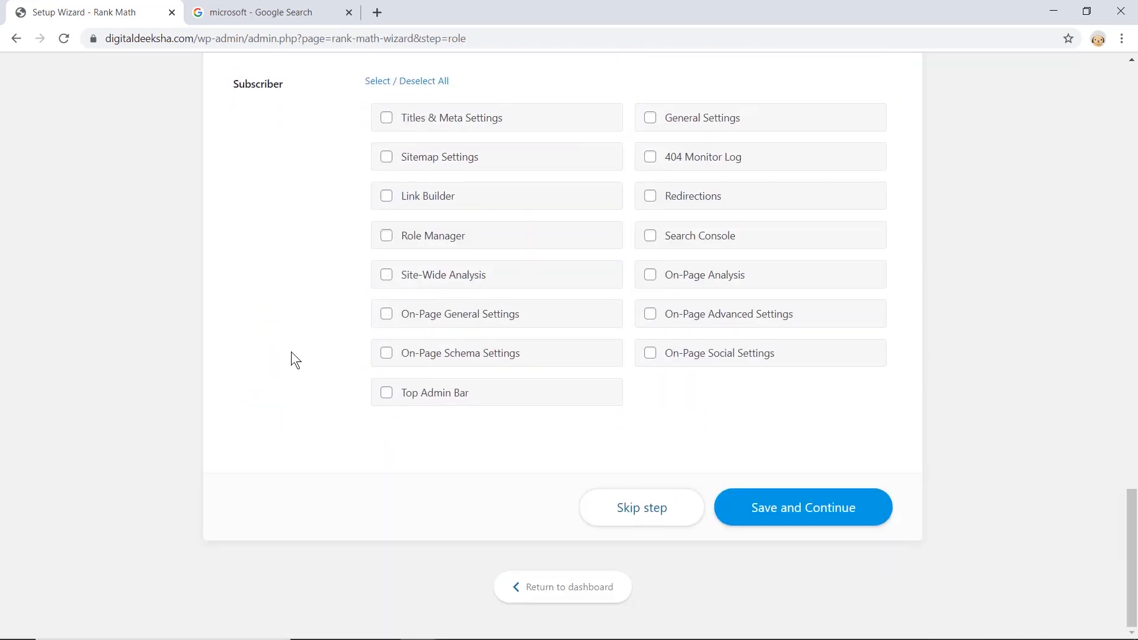
pyautogui.click(773, 515)
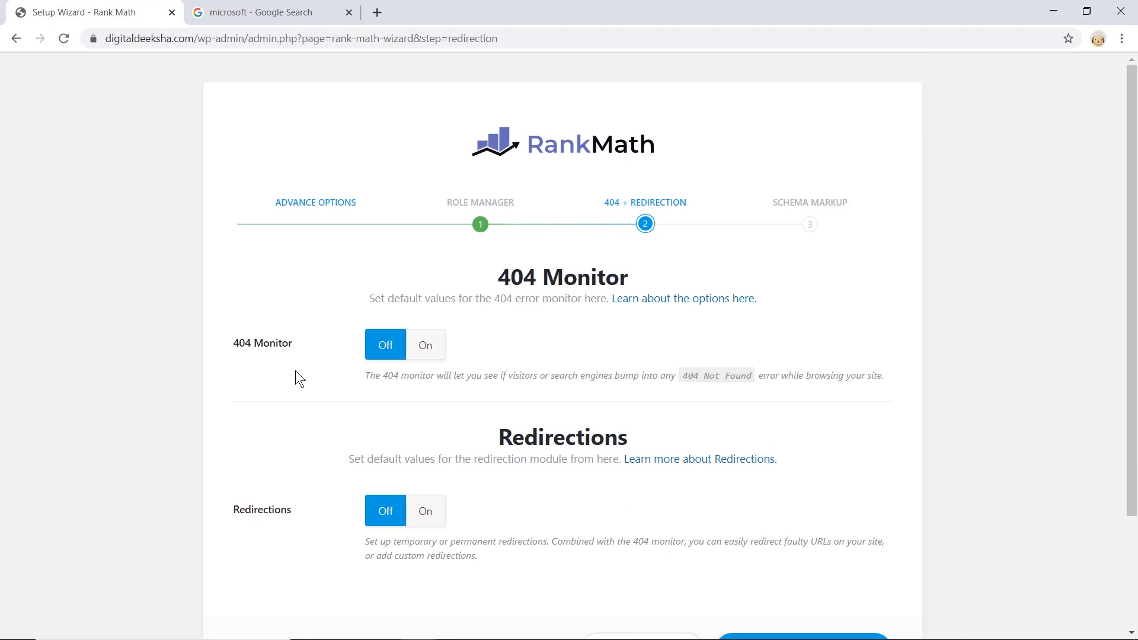
# Step: Turn on the 404 Monitor and Redirections modules, and save to continue to the Schema Markup settings
pyautogui.tripleClick(529, 378)
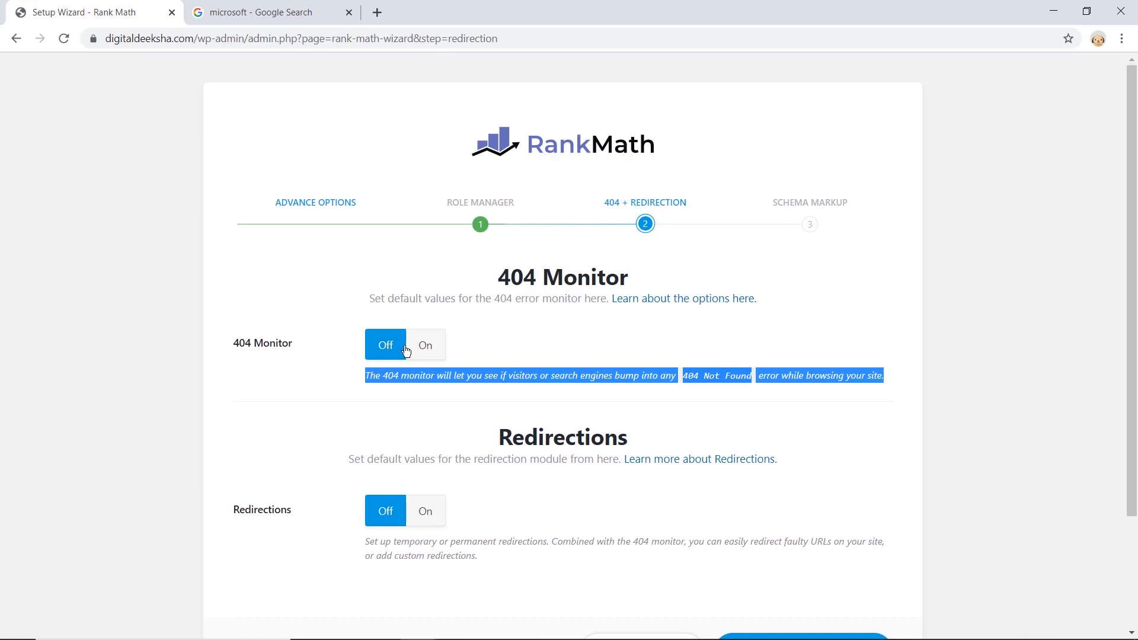
pyautogui.click(423, 349)
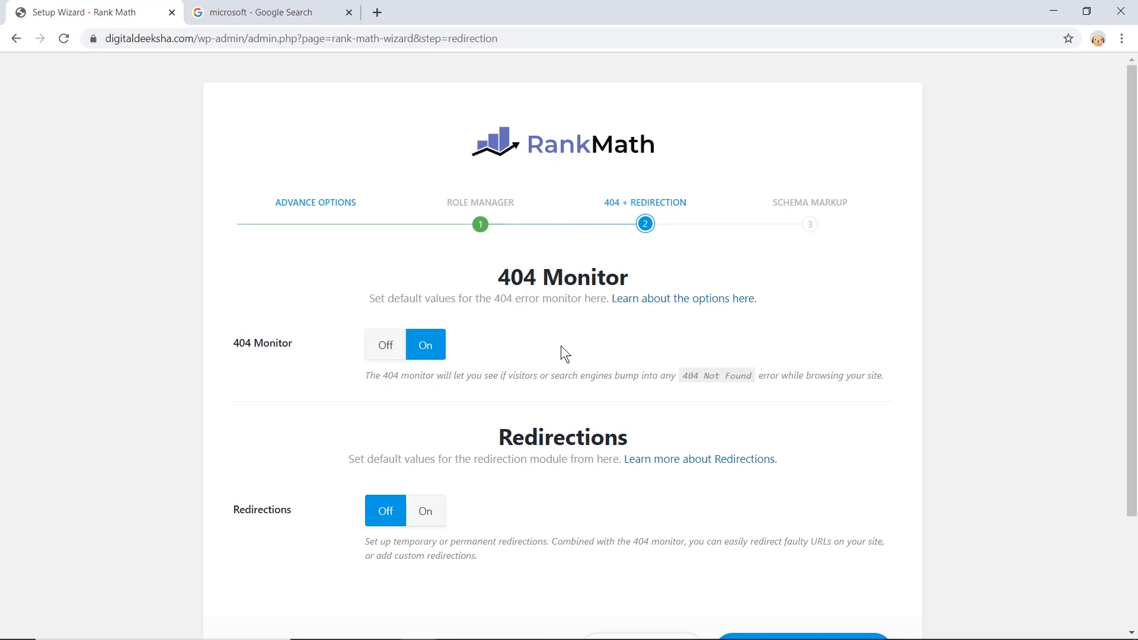
pyautogui.scroll(-3, 562, 349)
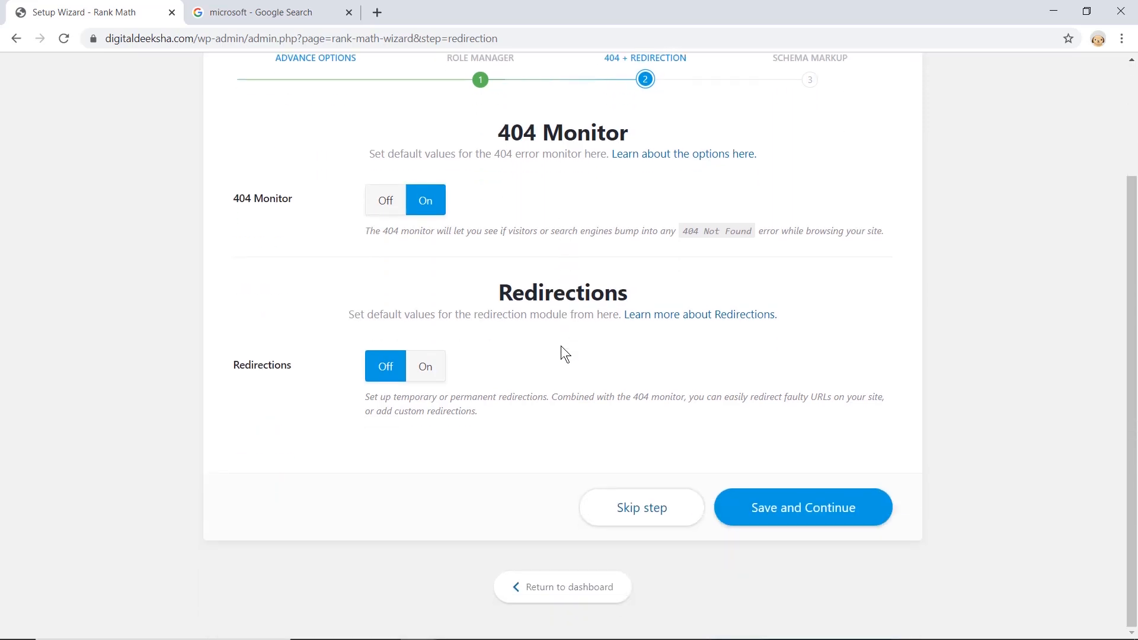
pyautogui.doubleClick(472, 398)
pyautogui.tripleClick(600, 397)
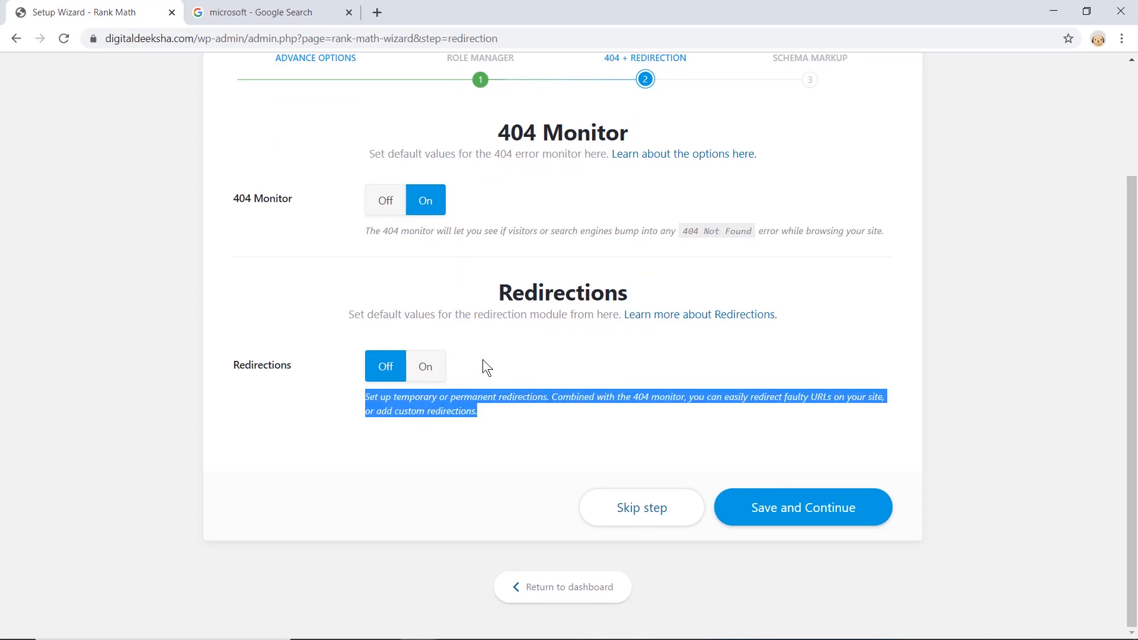
pyautogui.click(434, 357)
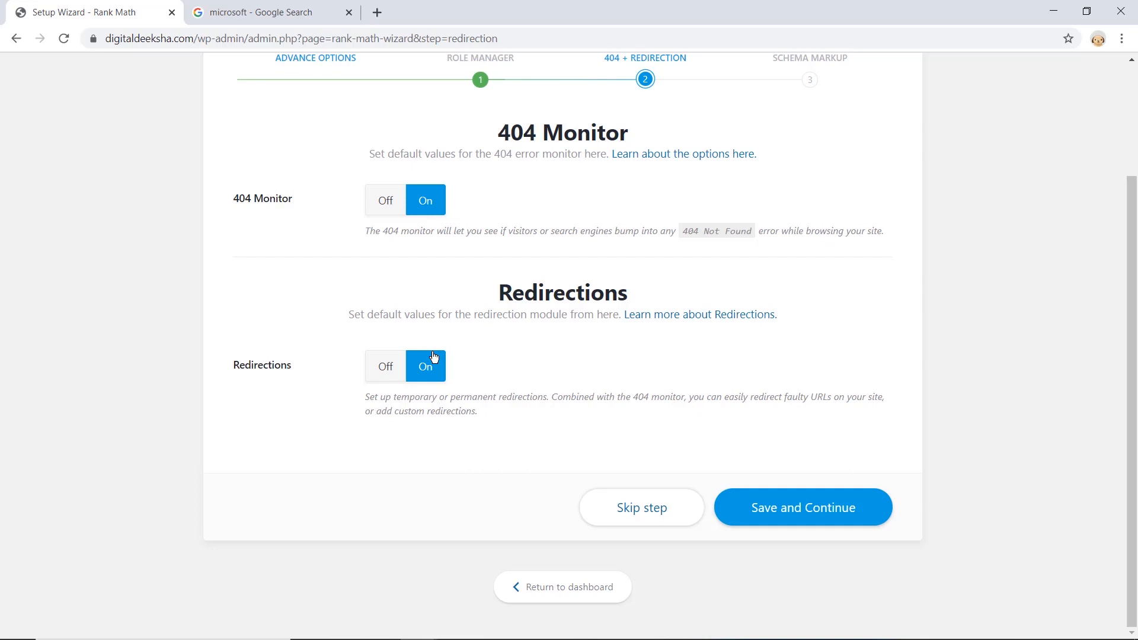
pyautogui.scroll(2, 572, 365)
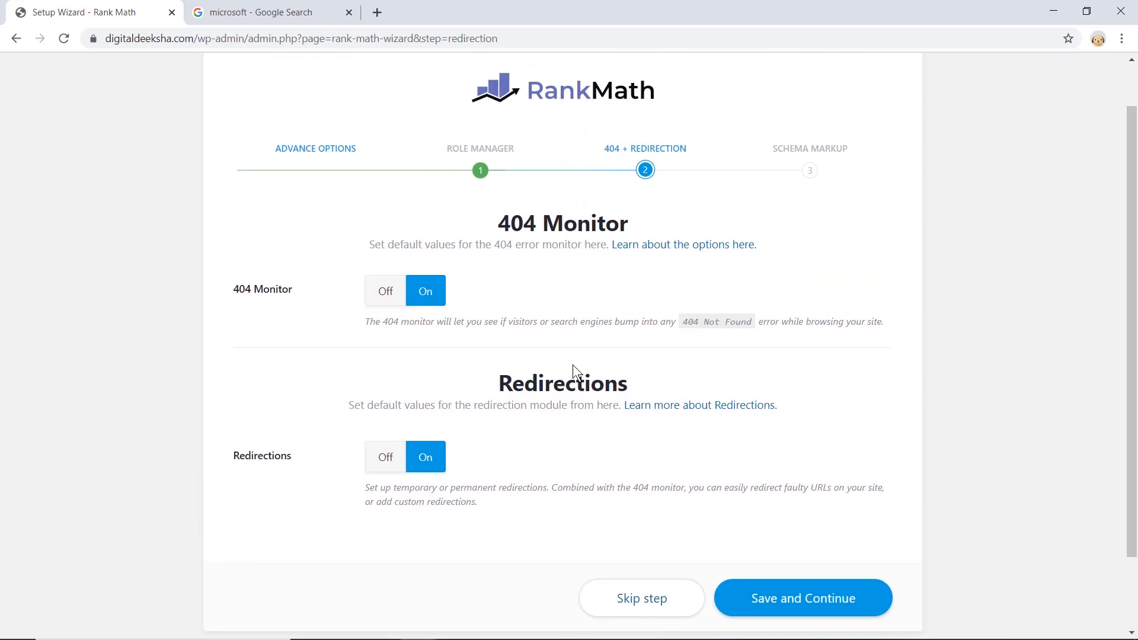
pyautogui.scroll(-2, 572, 365)
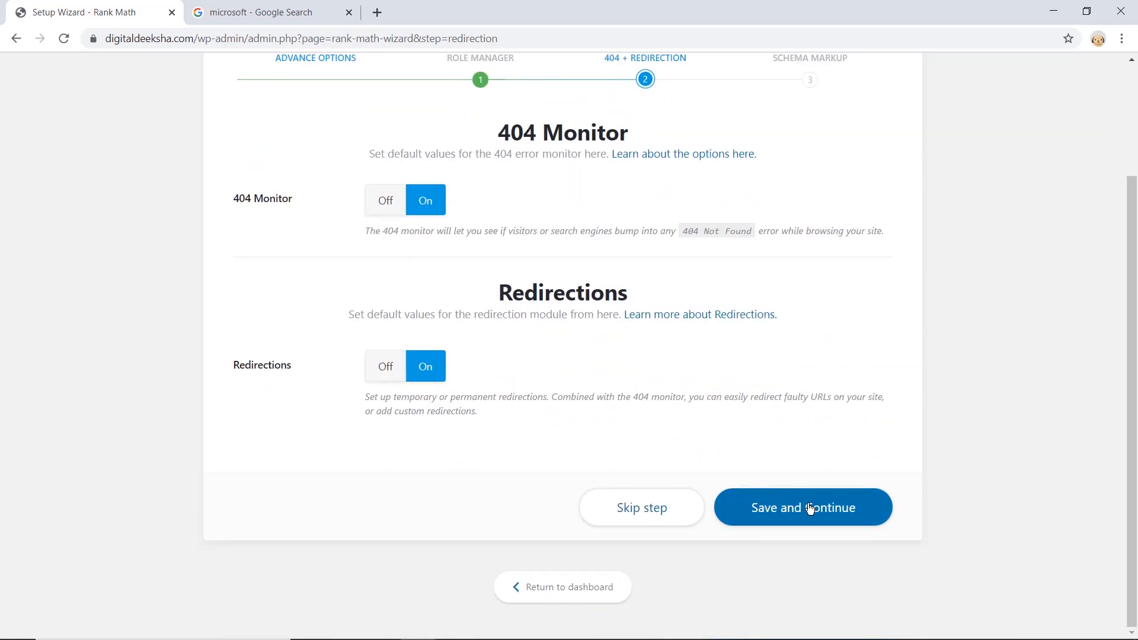
pyautogui.click(809, 508)
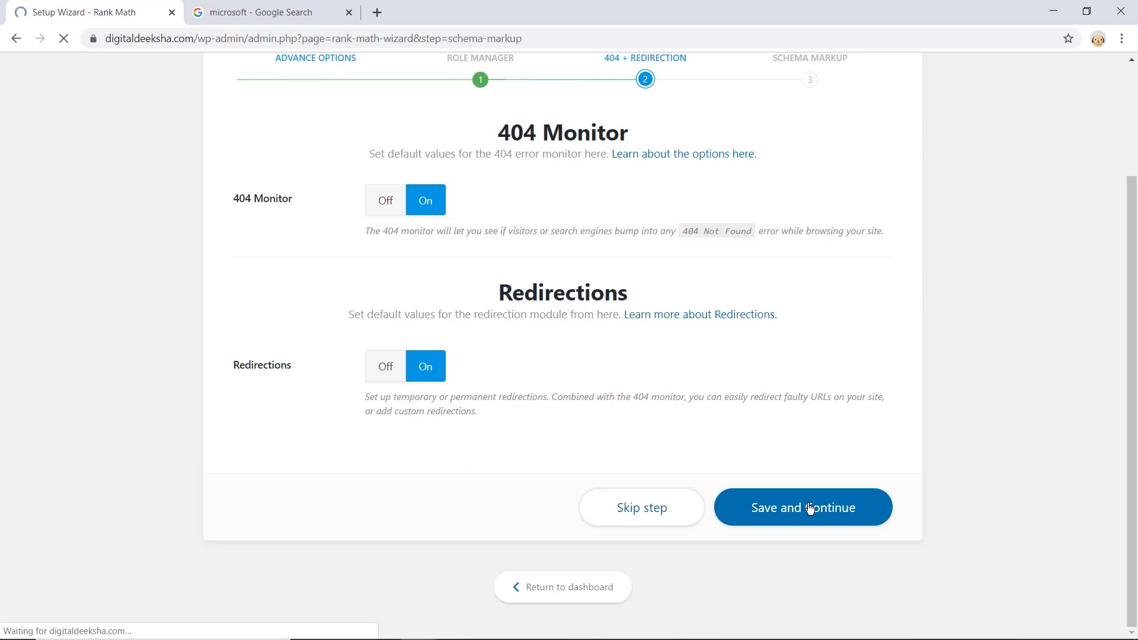
# Step: Look over the Schema Markup defaults and search Google for "paneer tikka masala recipe" as a rich result example
pyautogui.scroll(-2, 809, 508)
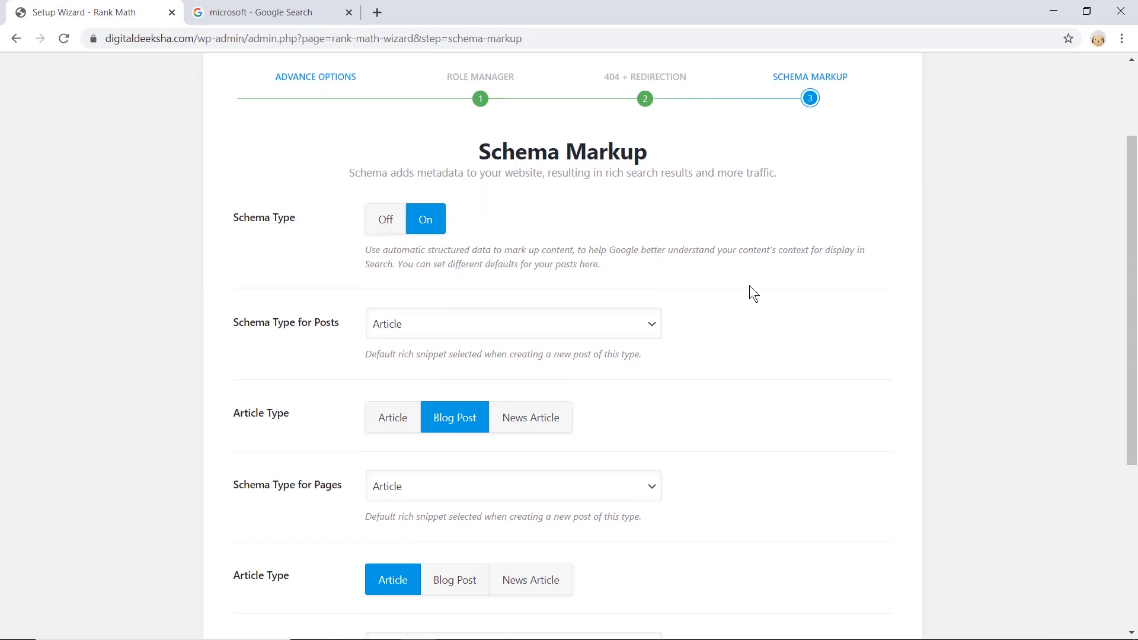
pyautogui.click(241, 11)
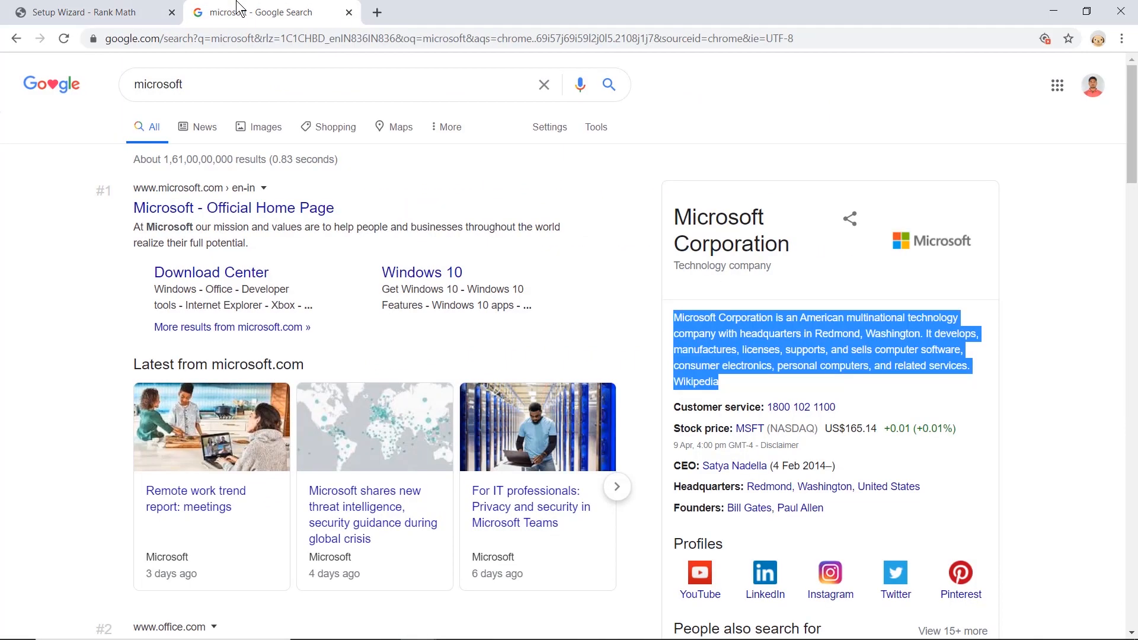
pyautogui.click(230, 93)
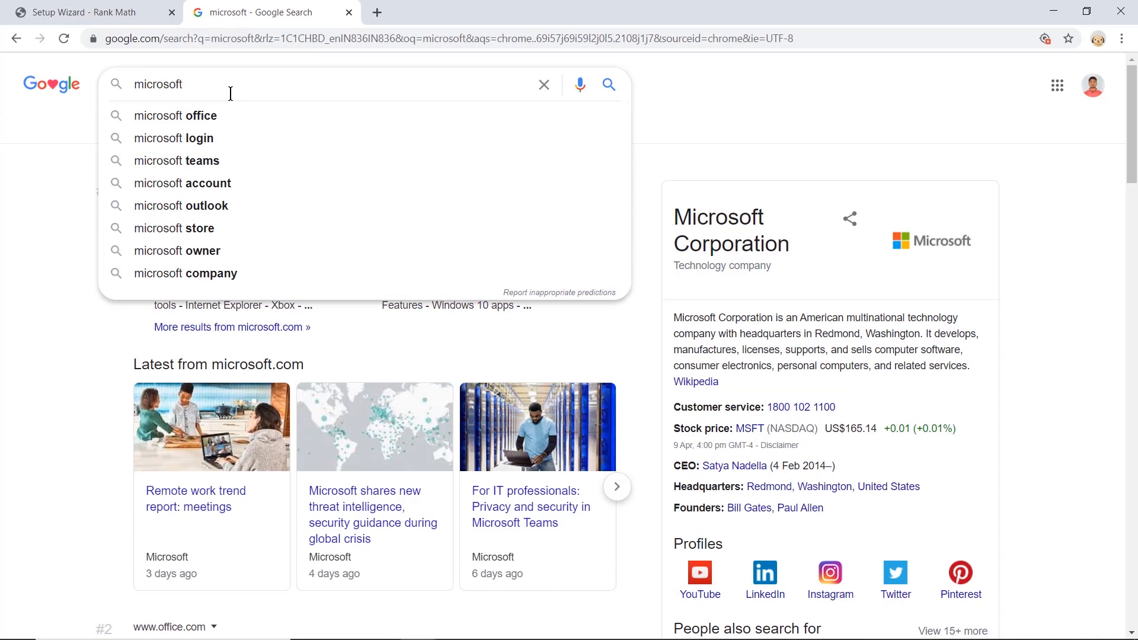
pyautogui.doubleClick(230, 93)
pyautogui.write('paneer ')
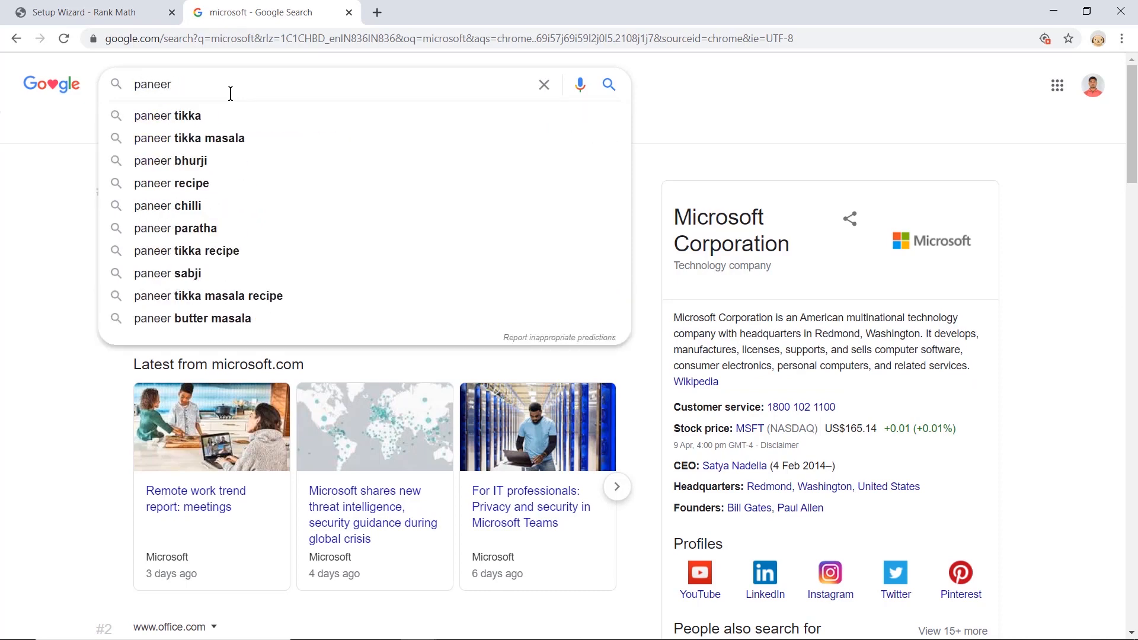
pyautogui.write('tikka masala re')
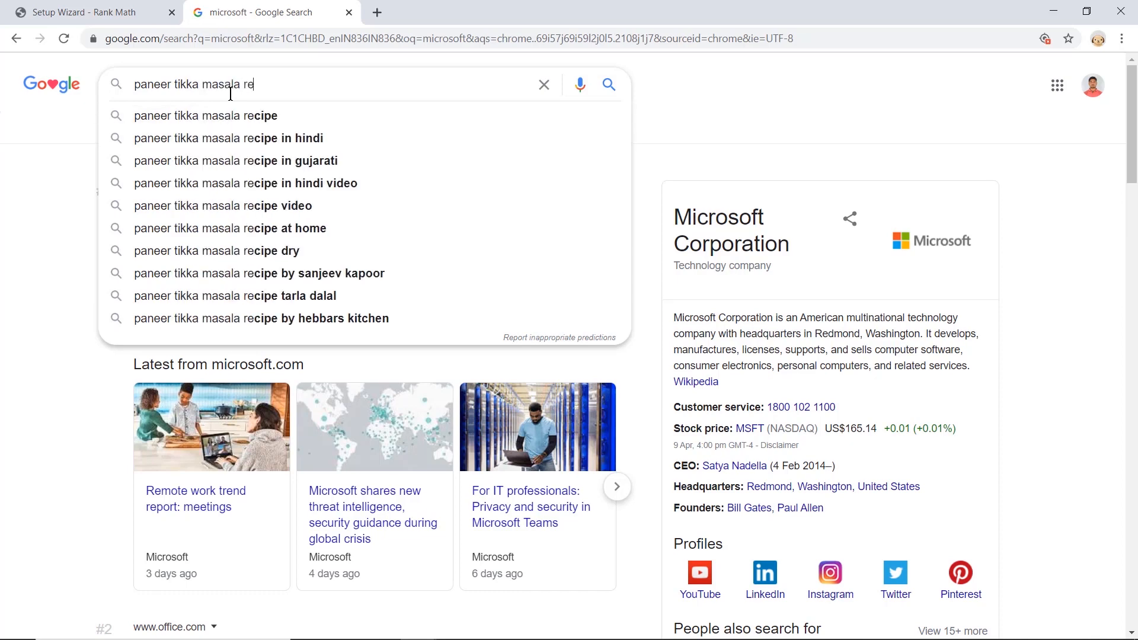
pyautogui.write('cipe')
pyautogui.press('Return')
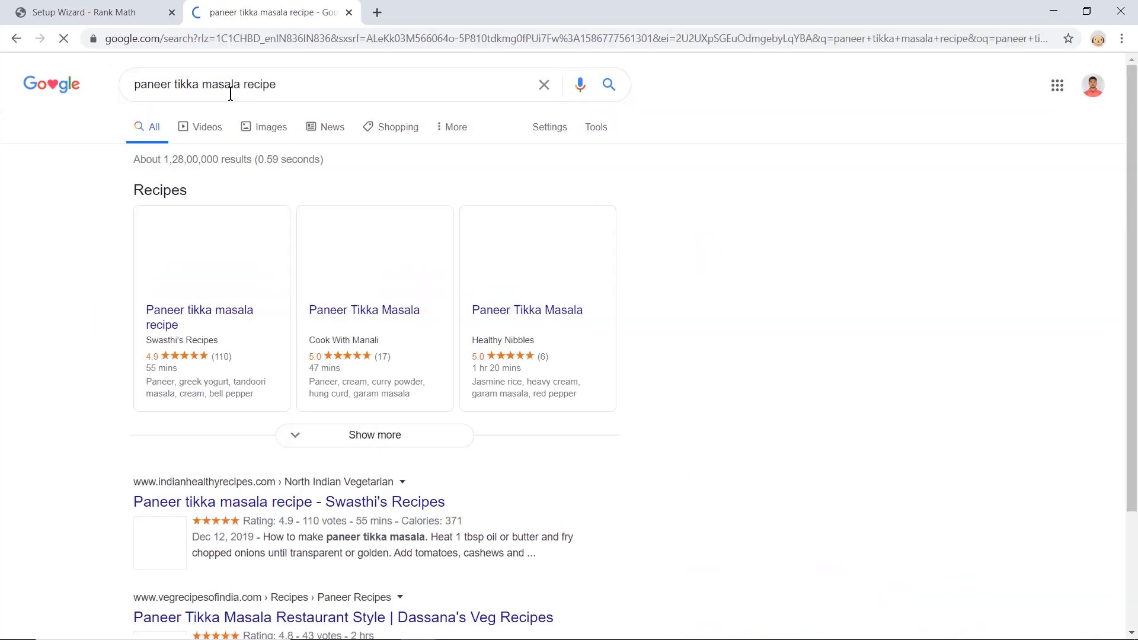
# Step: Examine the ratings, votes, cooking time and calories in the recipe search results, and return to the Rank Math setup wizard
pyautogui.scroll(-3, 124, 300)
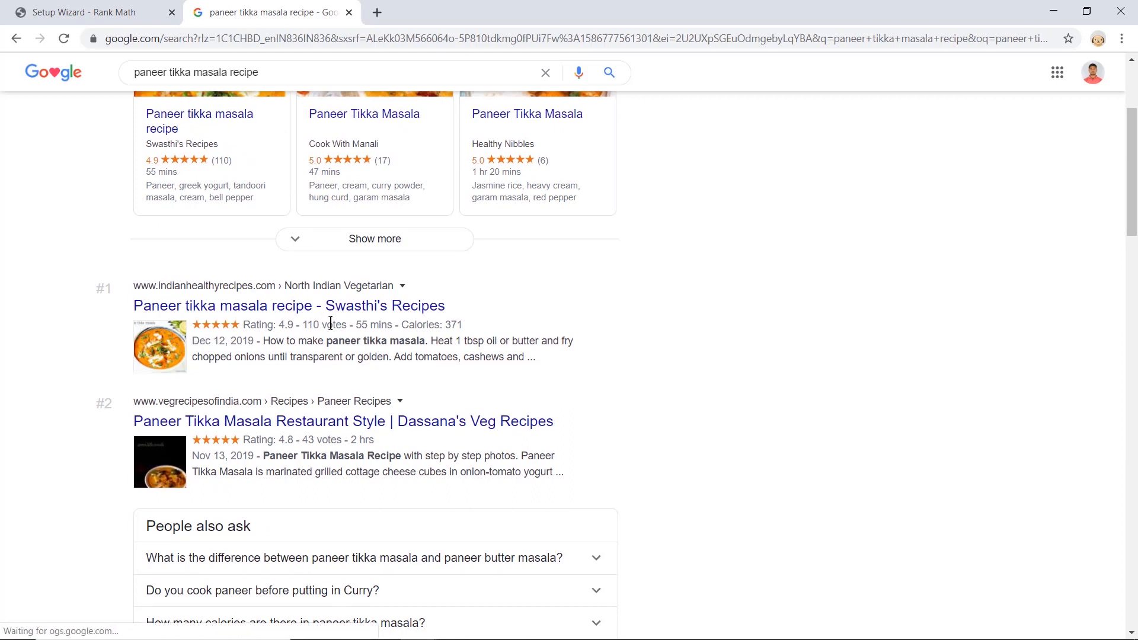
pyautogui.click(425, 330)
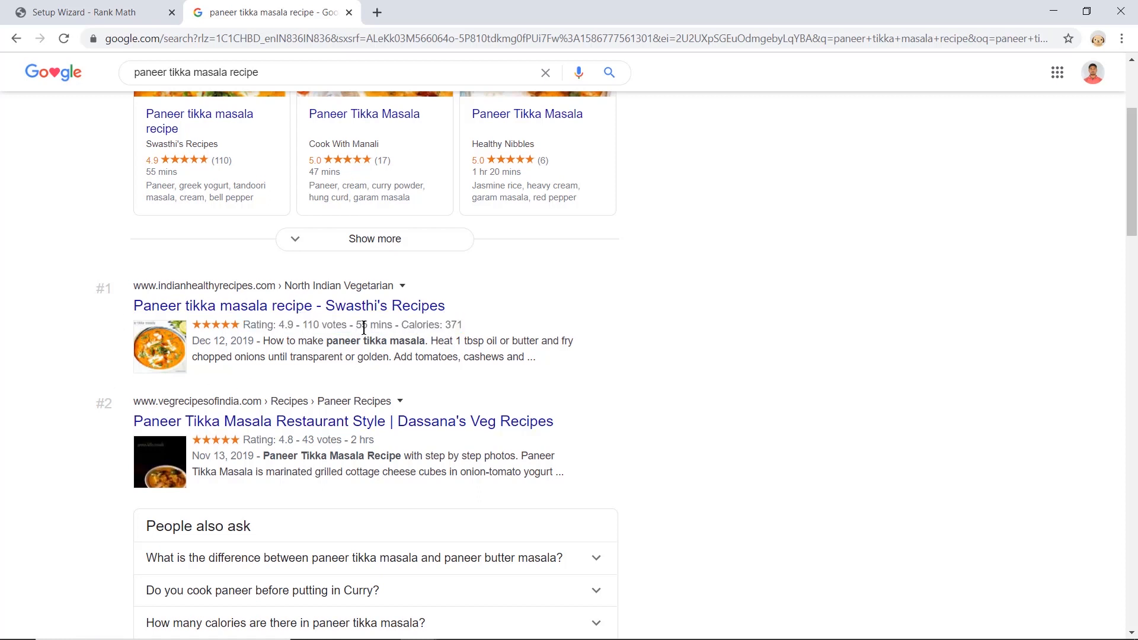
pyautogui.click(65, 9)
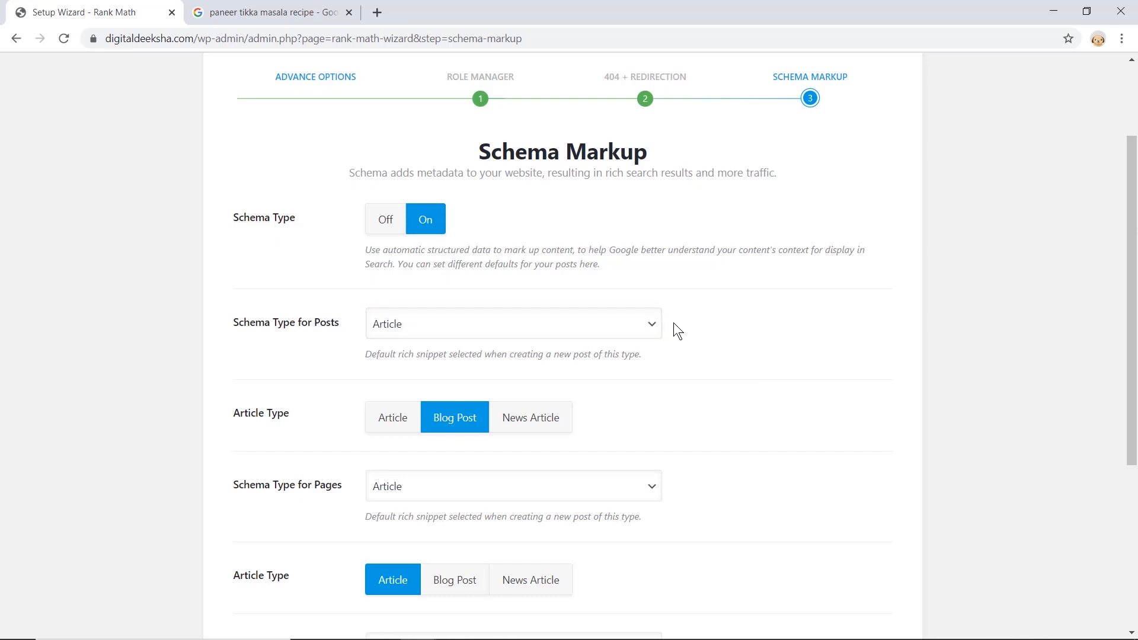
# Step: Review the available schema types for posts, keep Article with the Blog Post article type, and save the Schema Markup settings
pyautogui.click(626, 332)
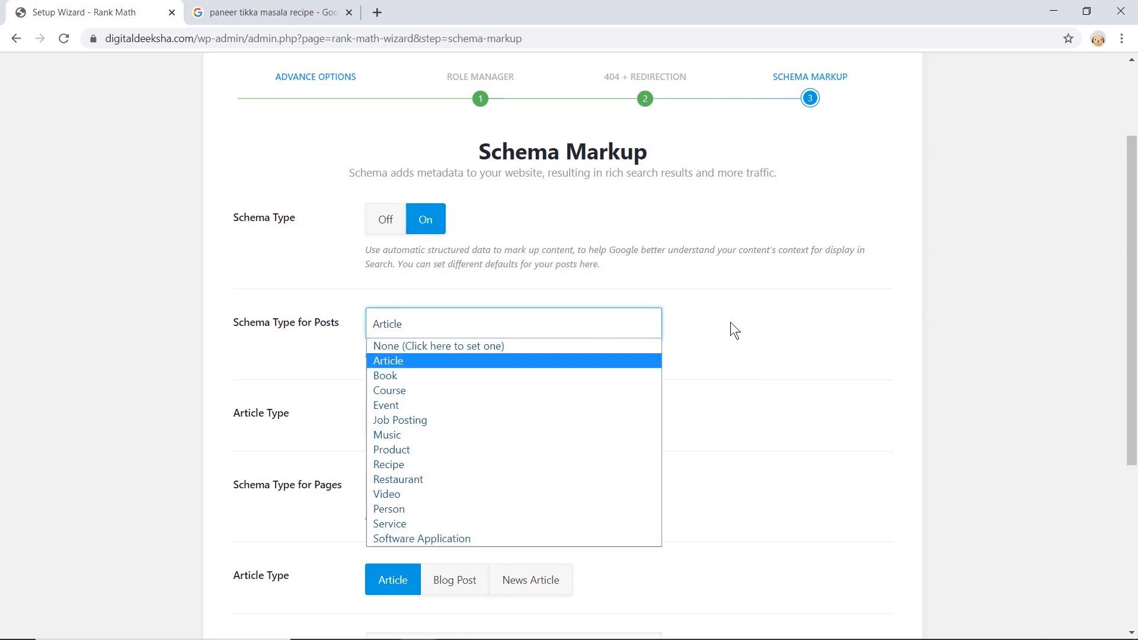
pyautogui.click(731, 323)
pyautogui.click(602, 328)
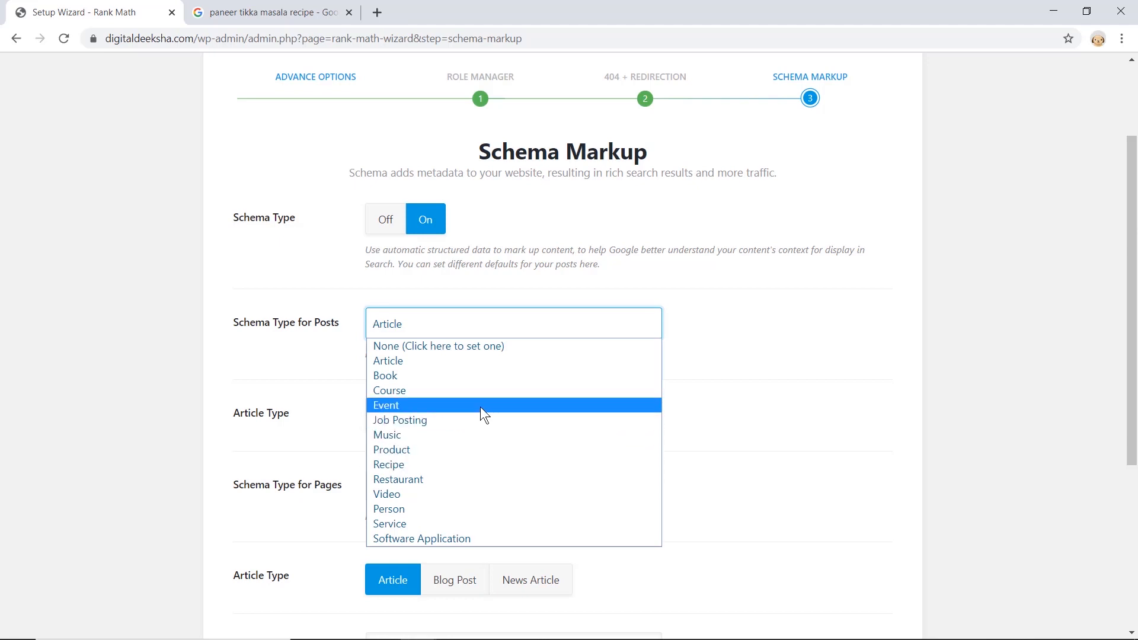
pyautogui.click(798, 361)
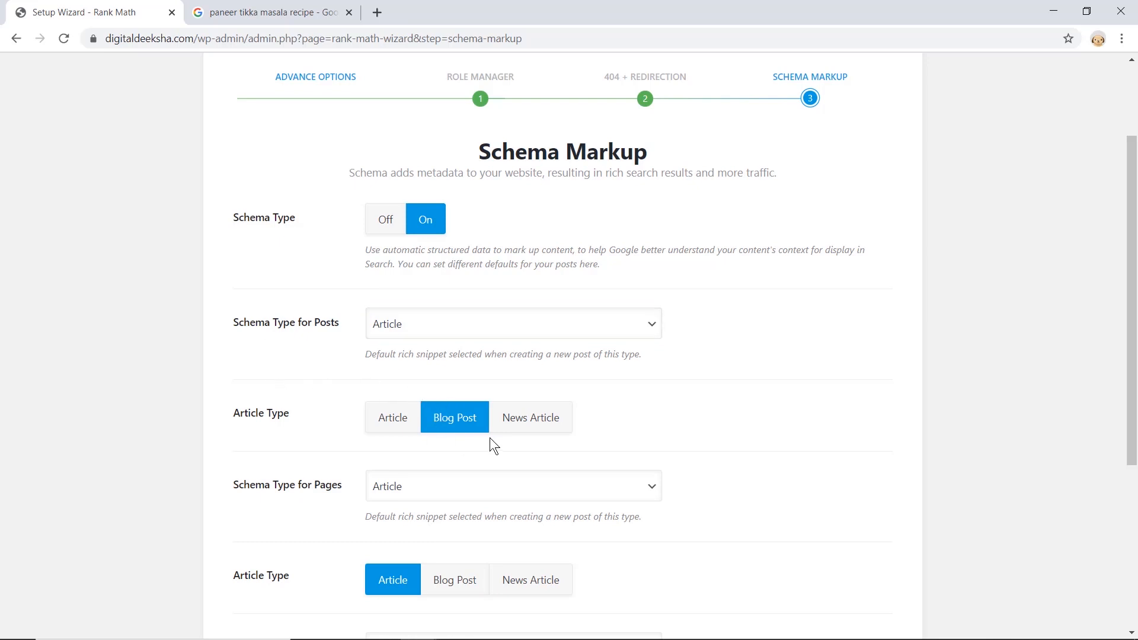
pyautogui.scroll(-4, 816, 461)
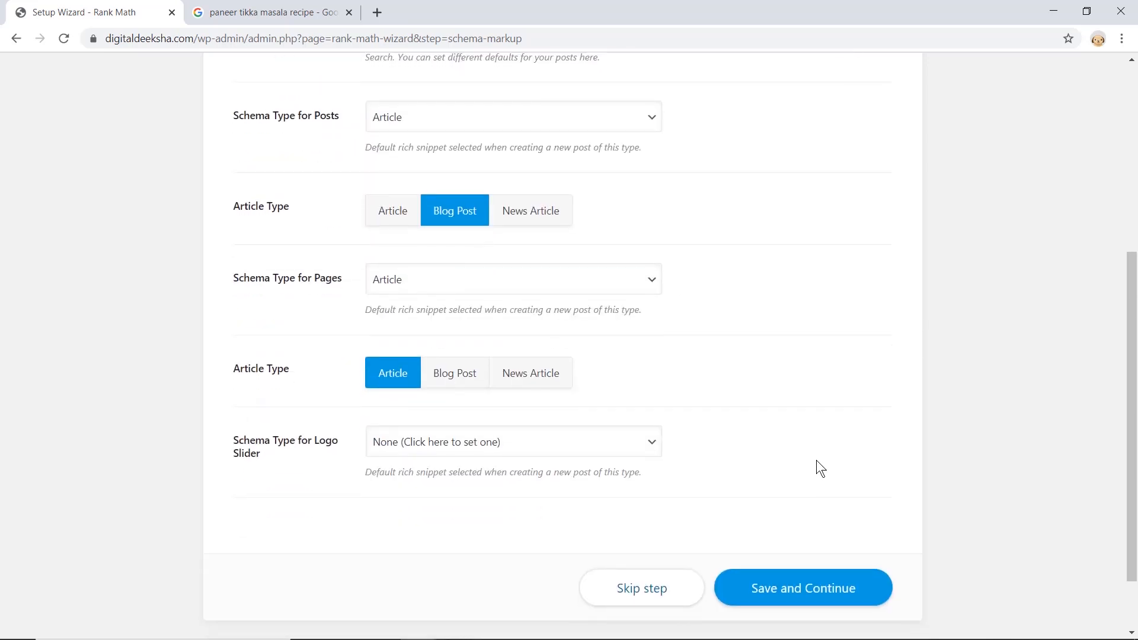
pyautogui.click(806, 544)
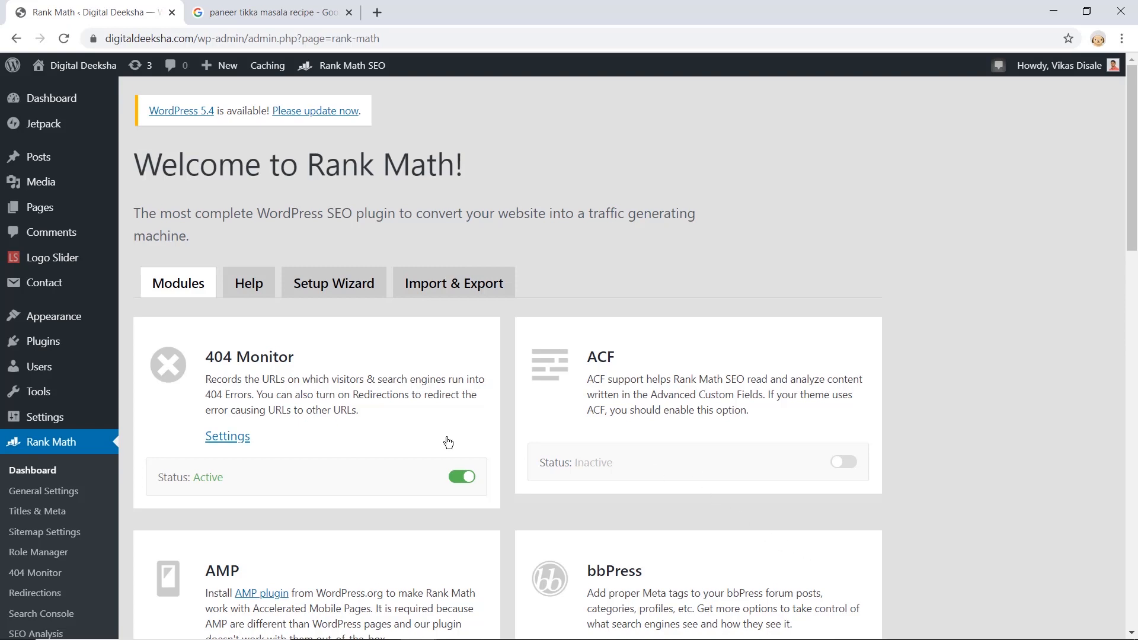
# Step: Look through all the Rank Math dashboard modules and their activation status, from 404 Monitor down to Sitemap and WooCommerce
pyautogui.scroll(-3, 445, 437)
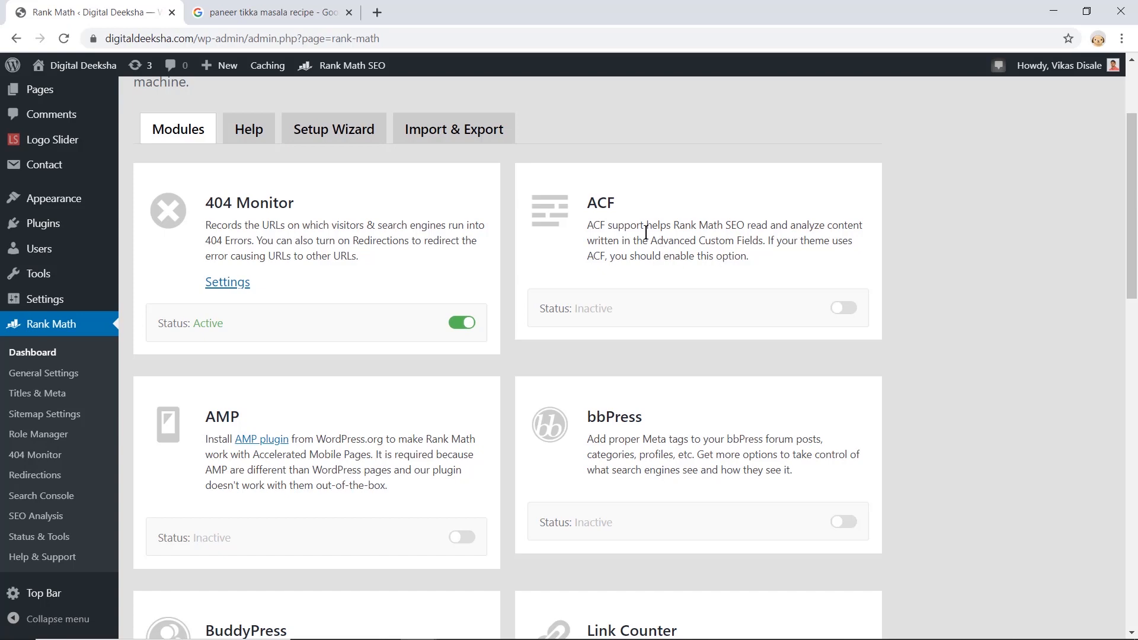
pyautogui.scroll(-3, 647, 234)
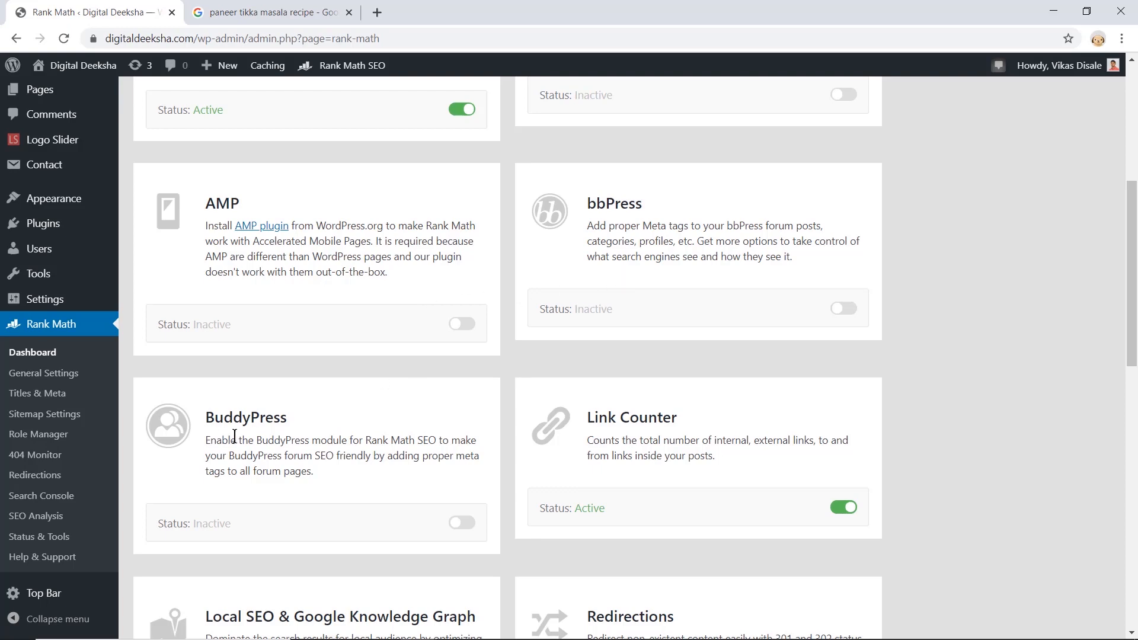
pyautogui.scroll(-4, 302, 429)
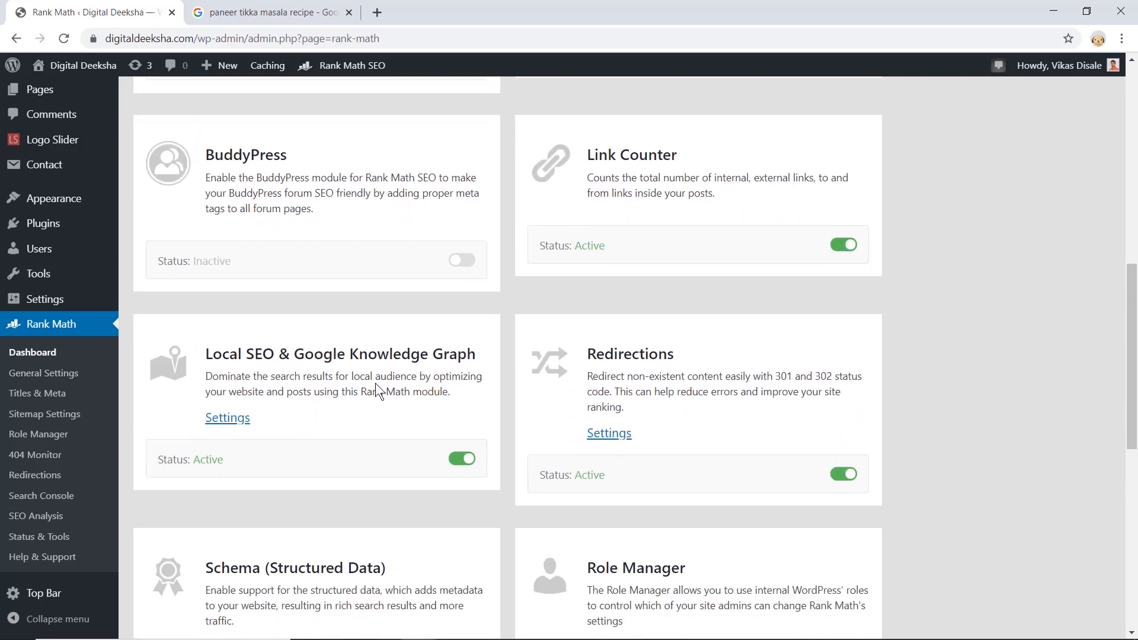
pyautogui.scroll(-3, 375, 385)
pyautogui.scroll(4, 375, 383)
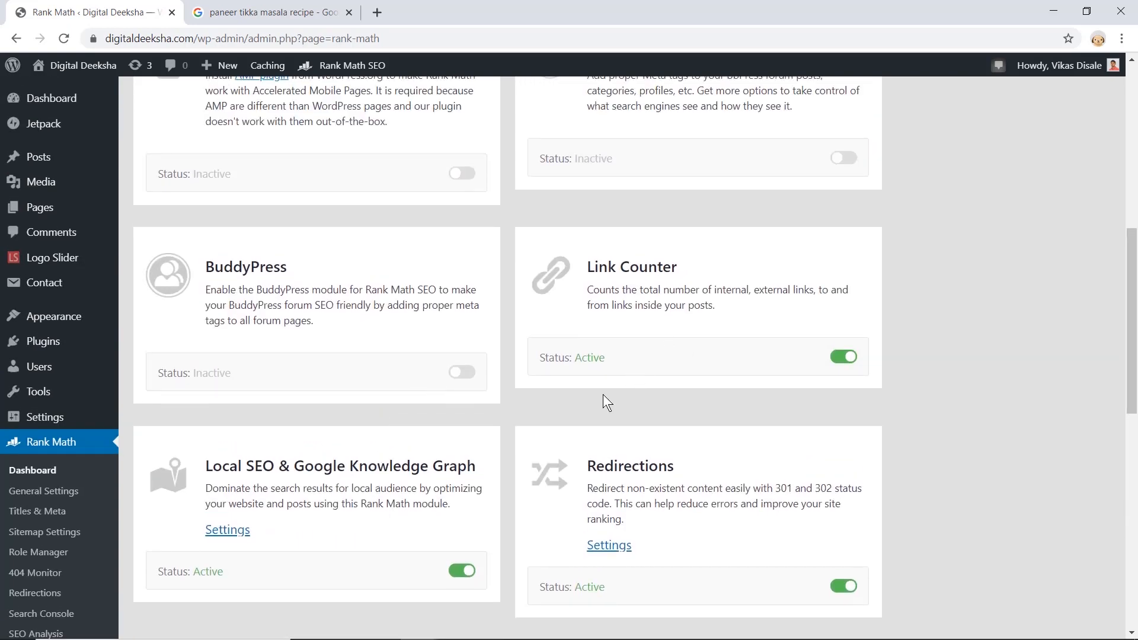
pyautogui.scroll(-4, 603, 393)
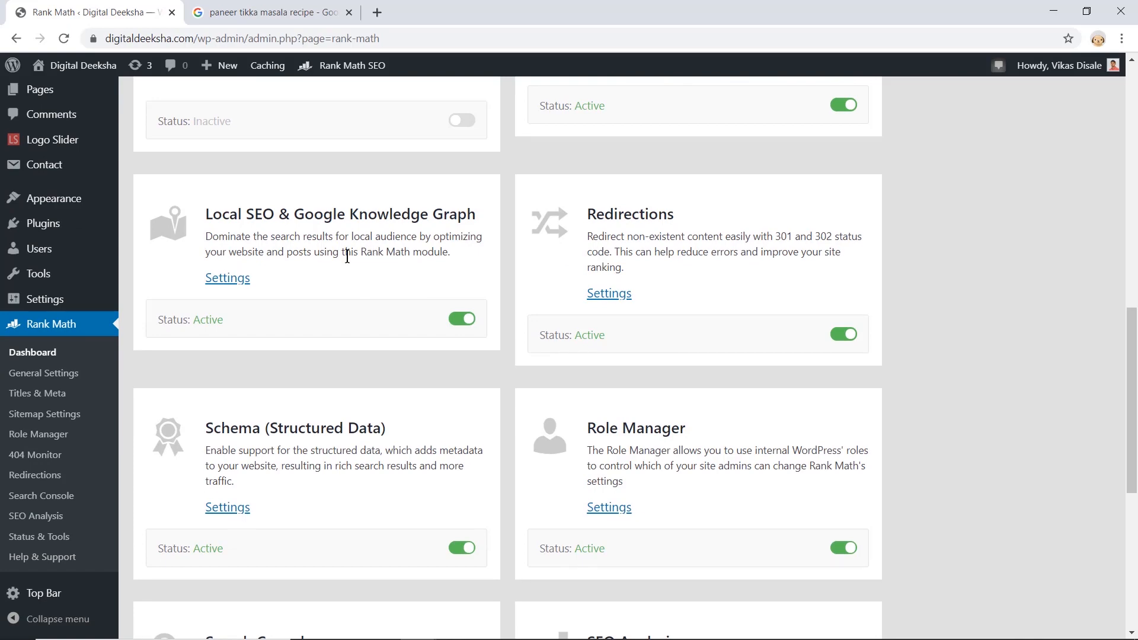
pyautogui.scroll(-3, 381, 256)
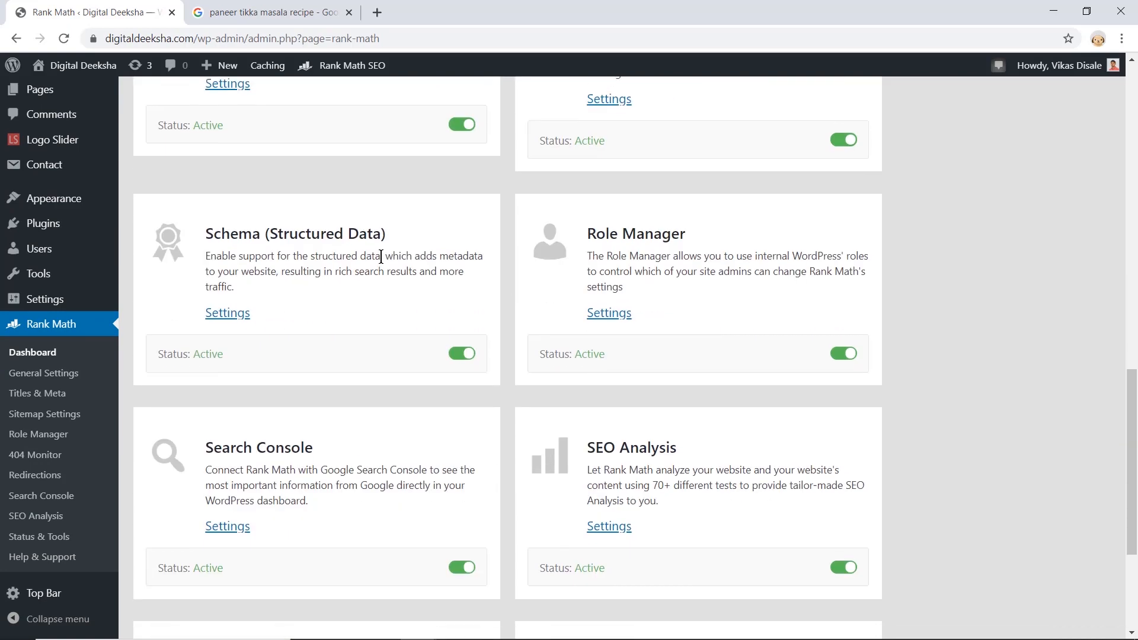
pyautogui.scroll(-3, 367, 279)
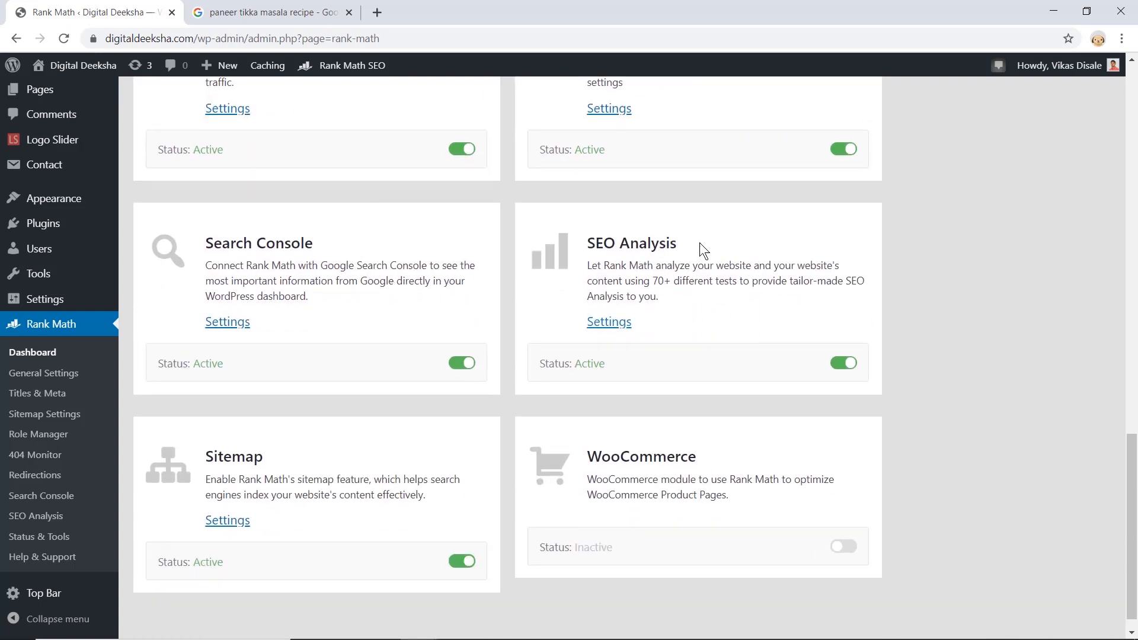
pyautogui.scroll(-1, 590, 294)
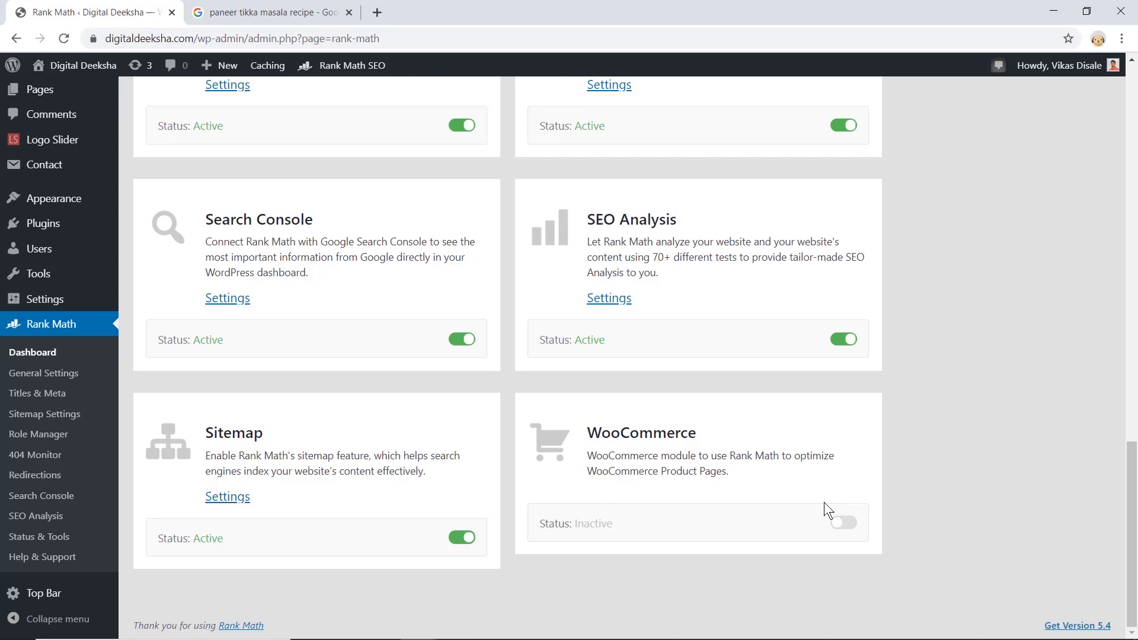
pyautogui.scroll(15, 823, 503)
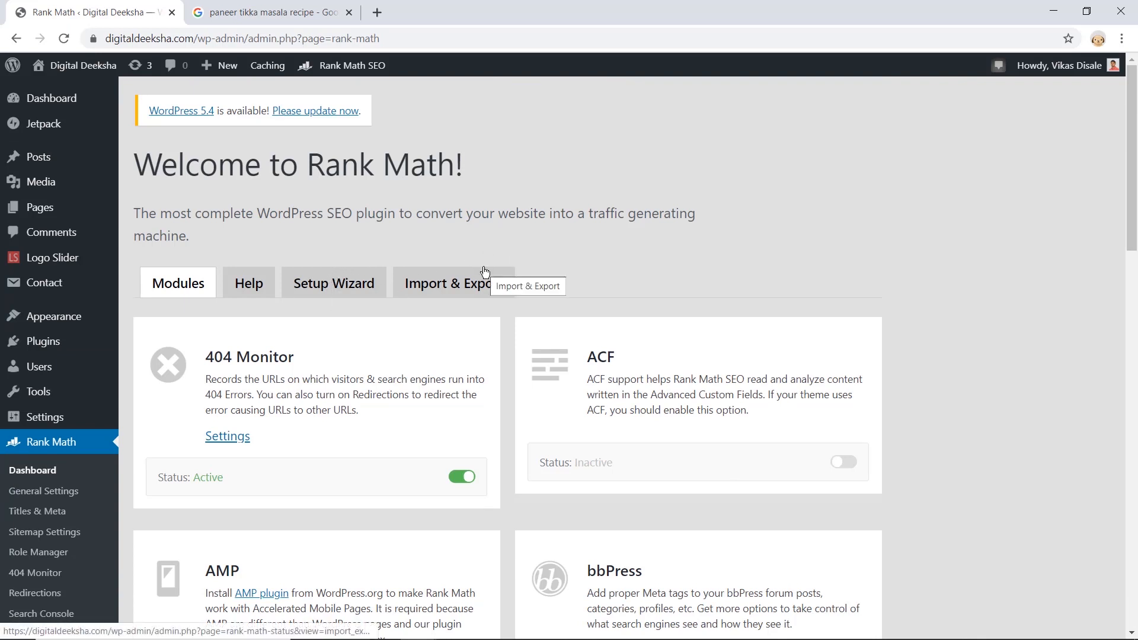
# Step: Examine Rank Math's Import & Export page, including the export and import settings, backups and Yoast SEO importer
pyautogui.click(438, 287)
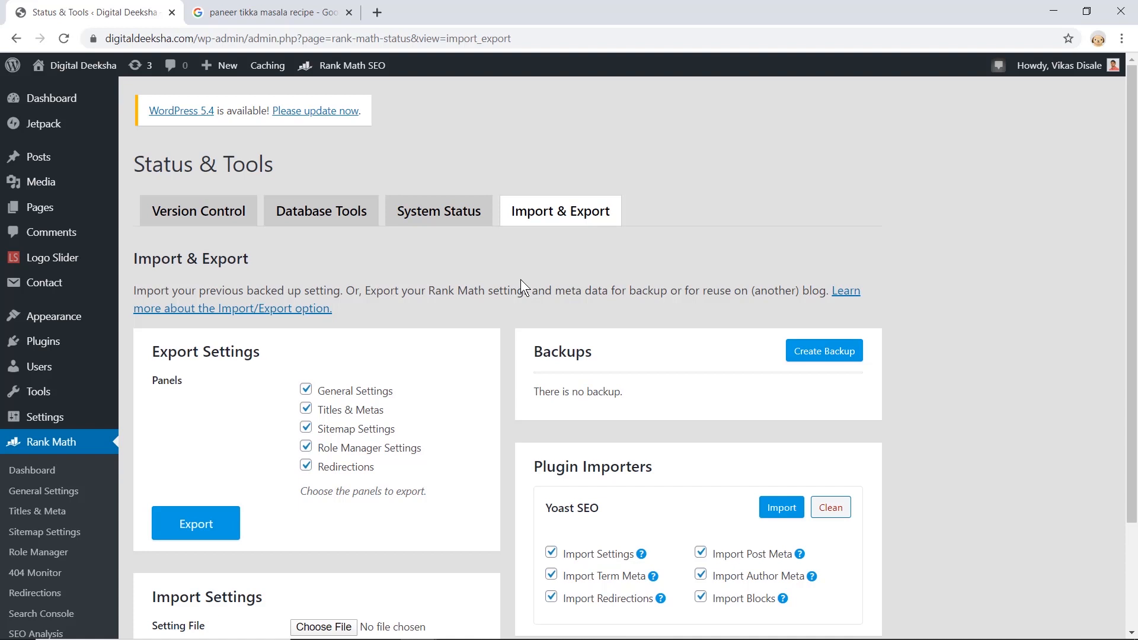
pyautogui.scroll(-3, 520, 279)
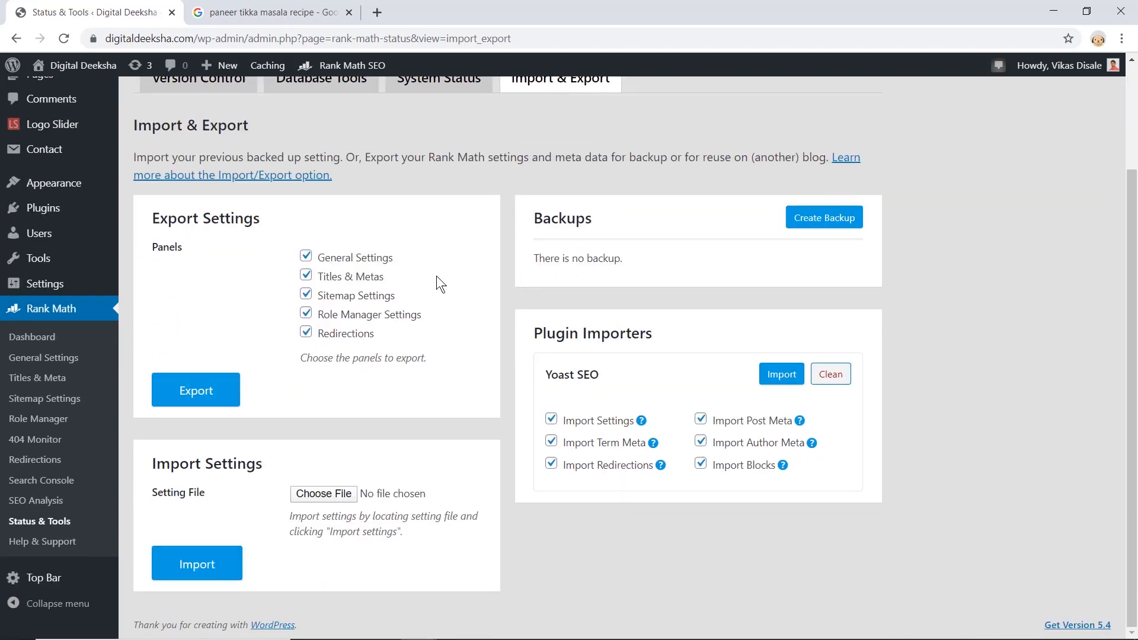
pyautogui.scroll(3, 436, 276)
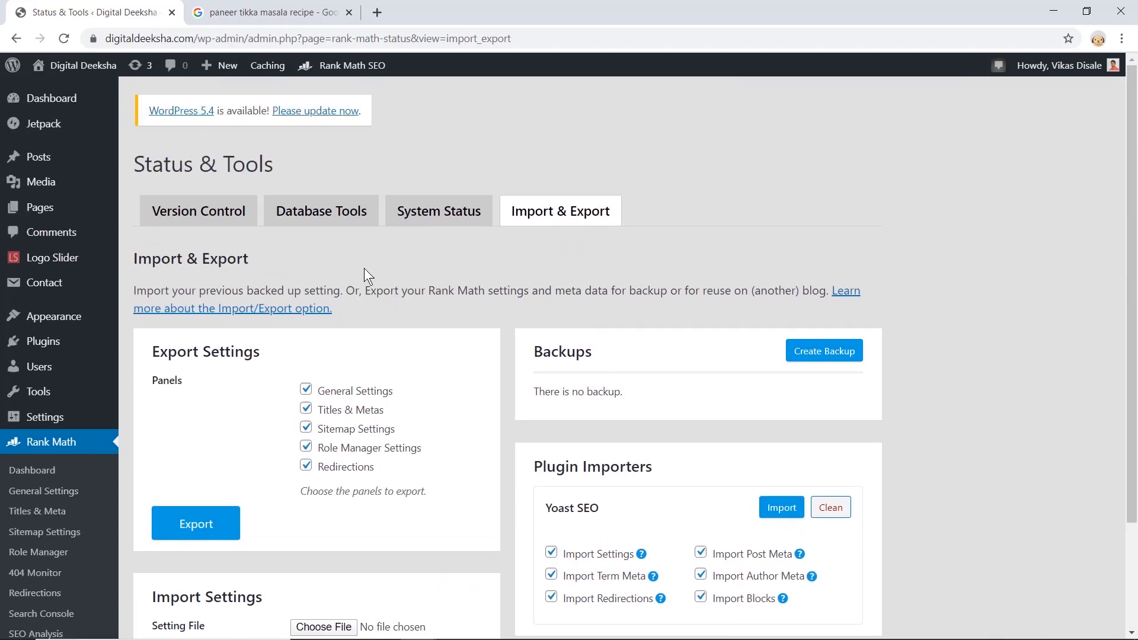
# Step: Open Rank Math's General Settings and look over the options for links and URLs
pyautogui.click(49, 491)
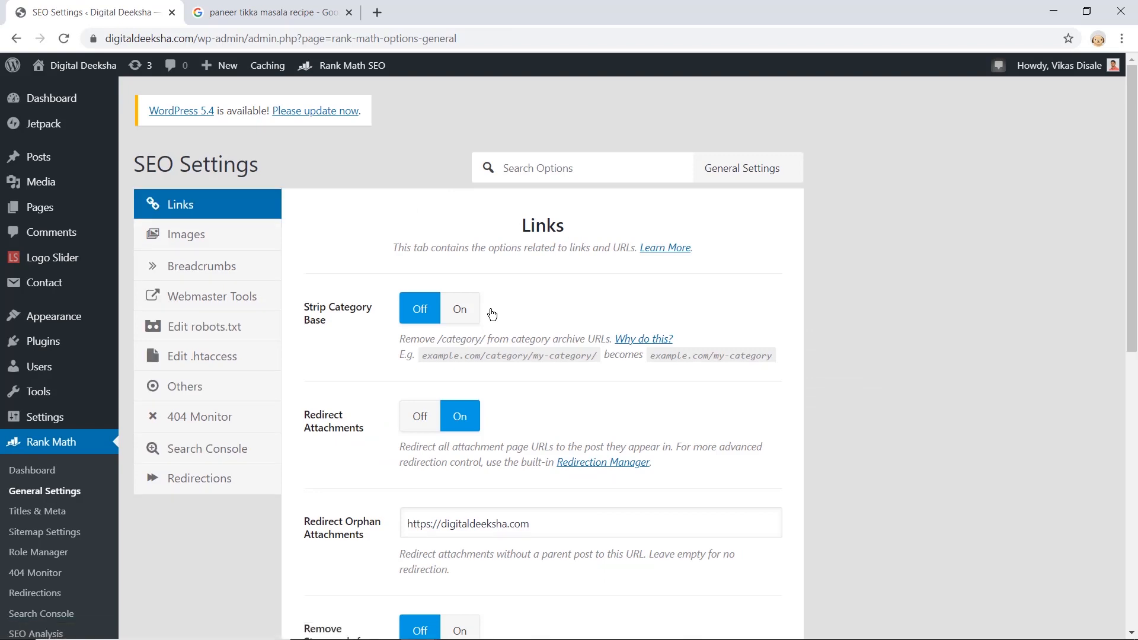
pyautogui.scroll(-2, 492, 314)
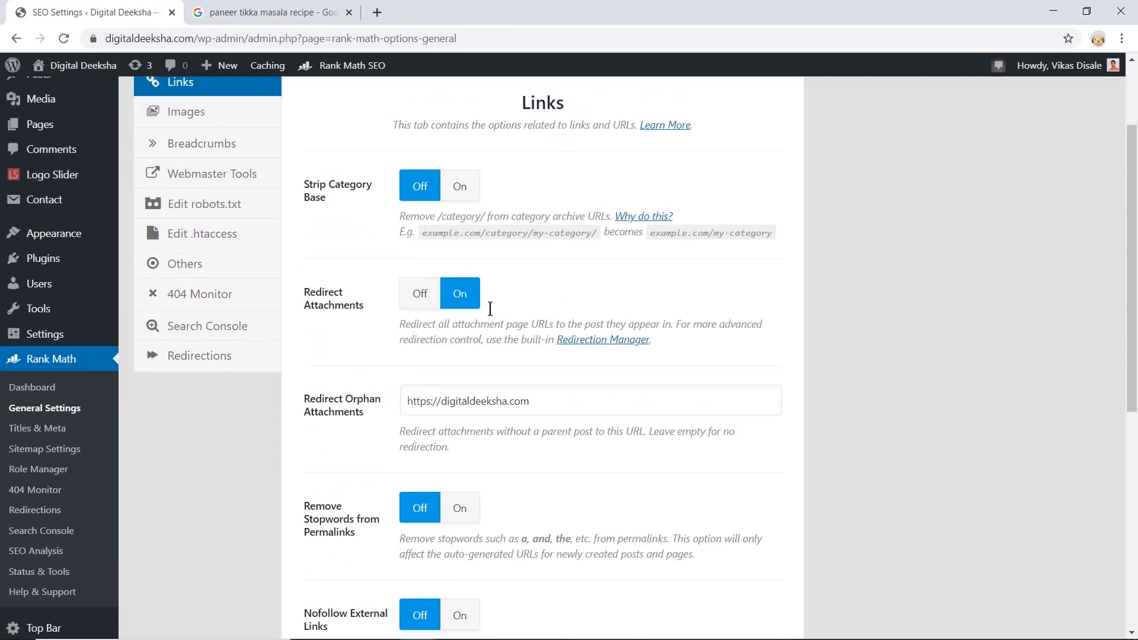
pyautogui.scroll(2, 438, 284)
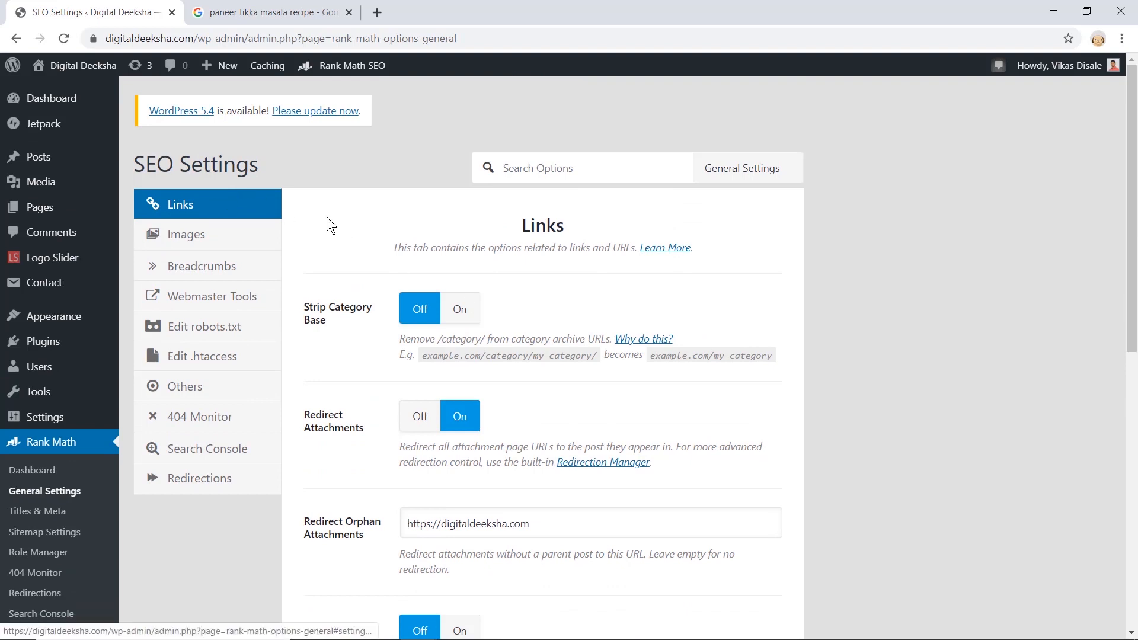
pyautogui.tripleClick(483, 242)
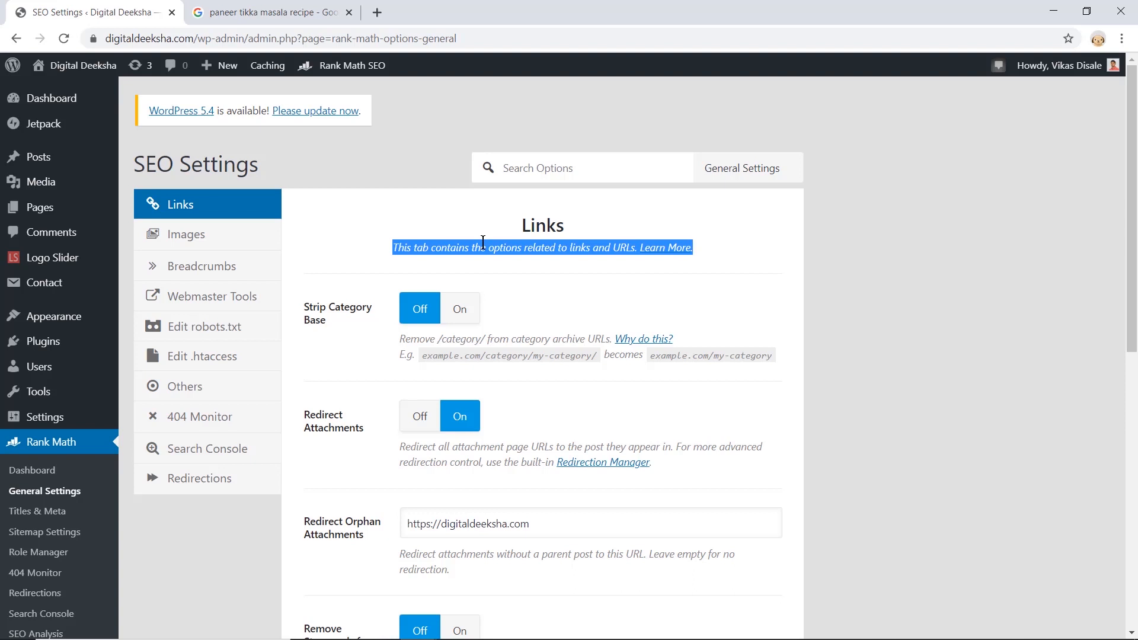
# Step: Read the Strip Category Base example URLs and turn on the option to remove /category/ from category archive URLs
pyautogui.doubleClick(317, 311)
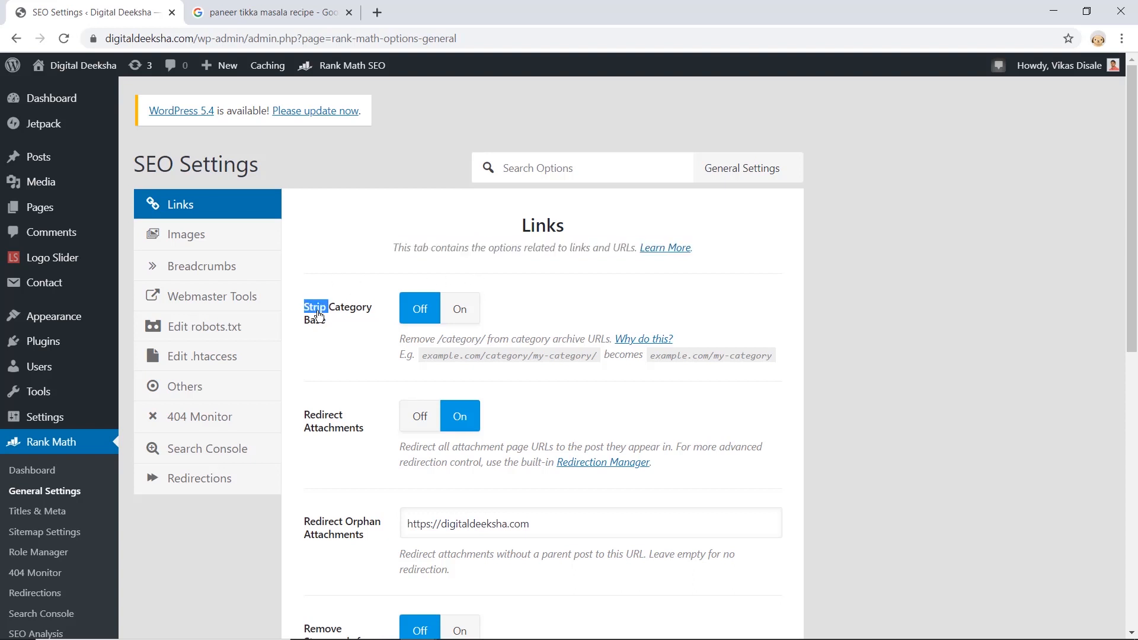
pyautogui.click(318, 314)
pyautogui.click(484, 357)
pyautogui.tripleClick(485, 357)
pyautogui.doubleClick(495, 357)
pyautogui.moveTo(542, 356); pyautogui.dragTo(549, 356)
pyautogui.moveTo(687, 358); pyautogui.dragTo(690, 358)
pyautogui.doubleClick(500, 356)
pyautogui.click(456, 319)
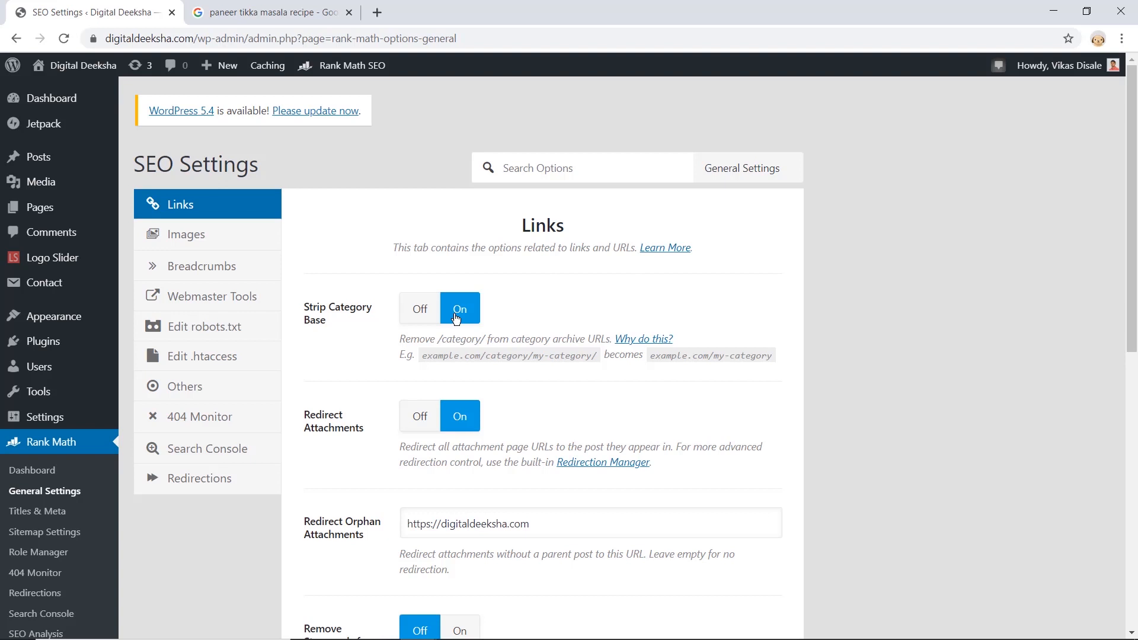
# Step: Examine the Redirect Attachments and Redirect Orphan Attachments settings among the link options
pyautogui.scroll(-2, 620, 397)
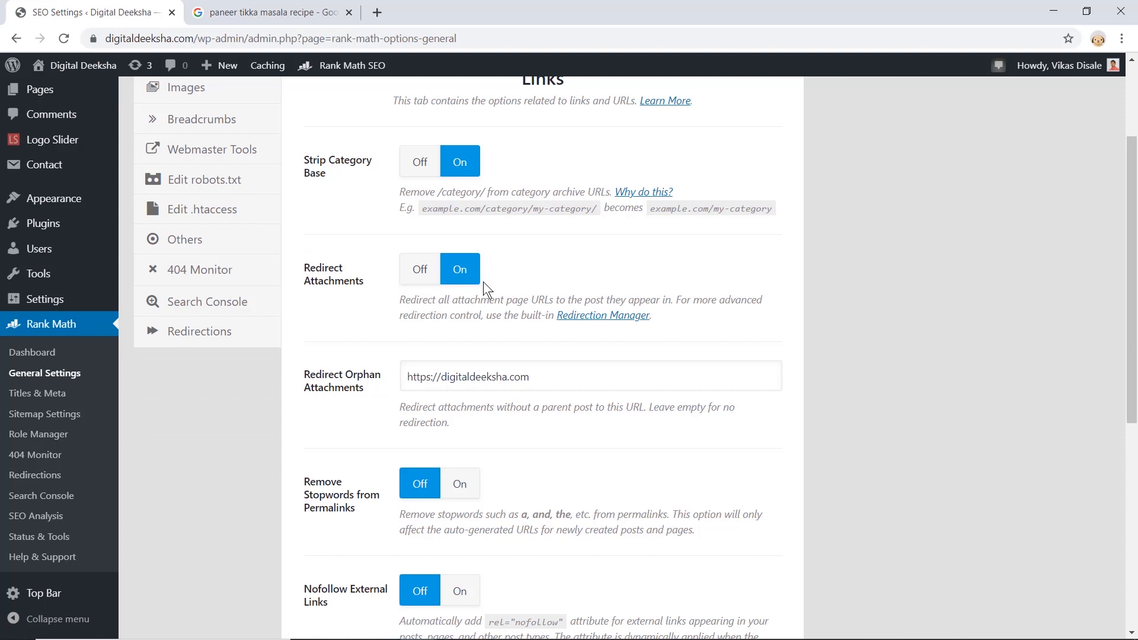
pyautogui.scroll(-3, 353, 304)
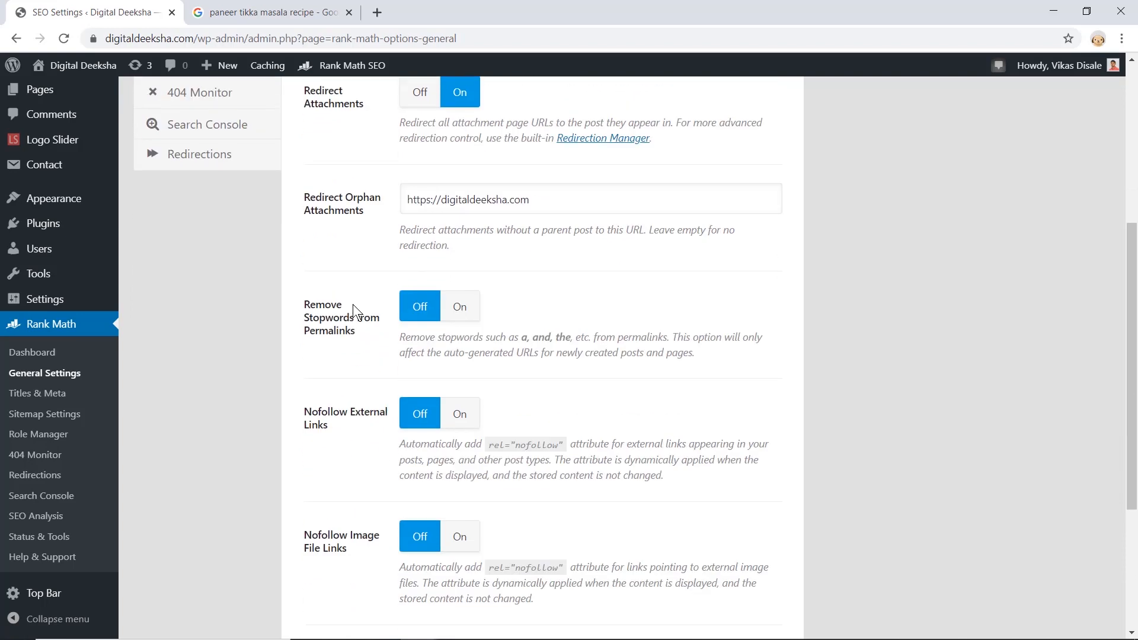
pyautogui.scroll(1, 349, 275)
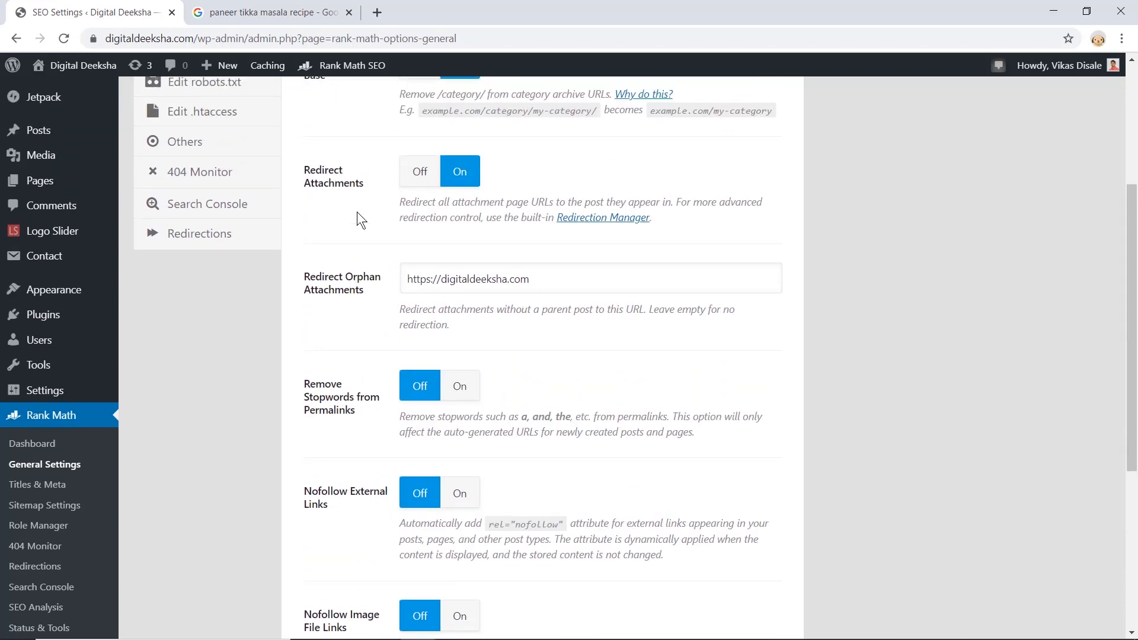
pyautogui.click(320, 288)
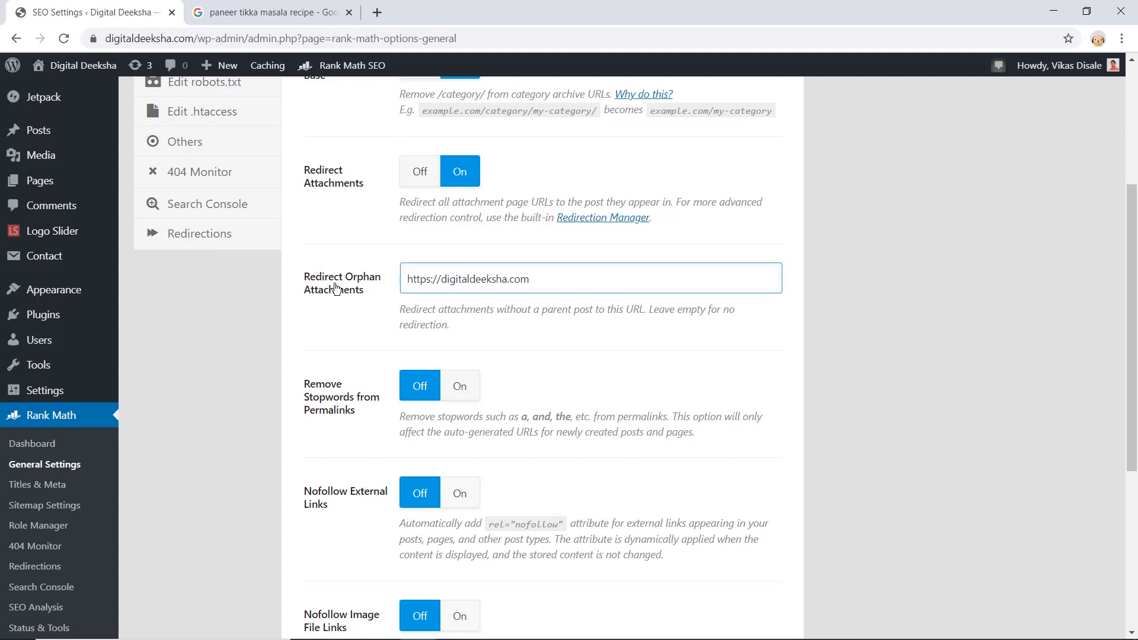
# Step: Turn on Remove Stopwords from Permalinks and place the cursor in the Stopwords List
pyautogui.scroll(-3, 336, 289)
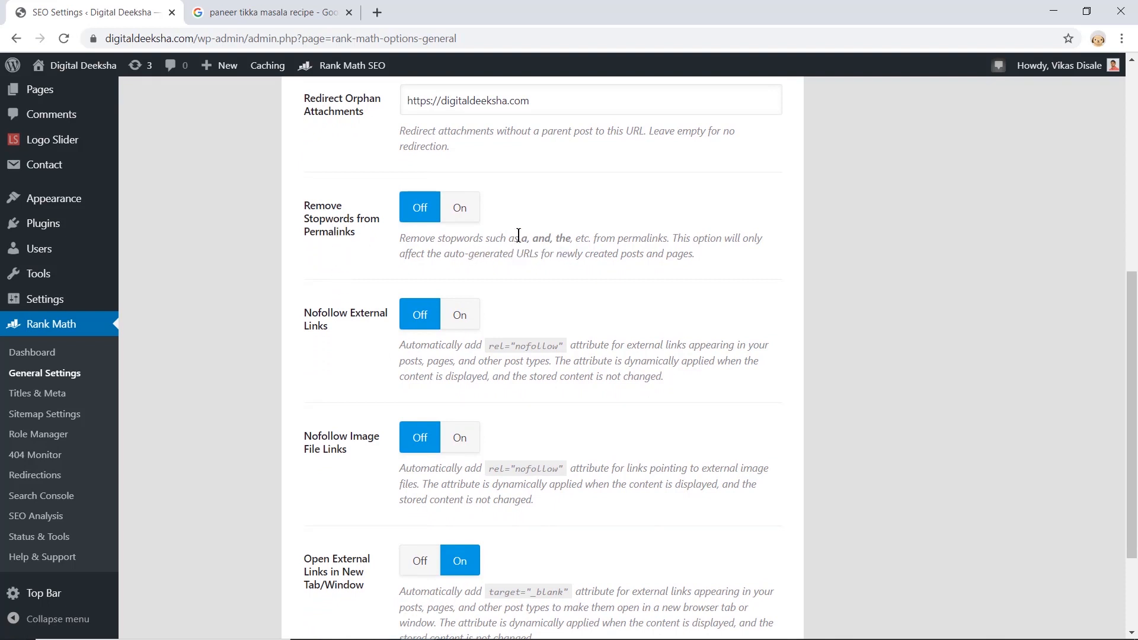
pyautogui.click(461, 215)
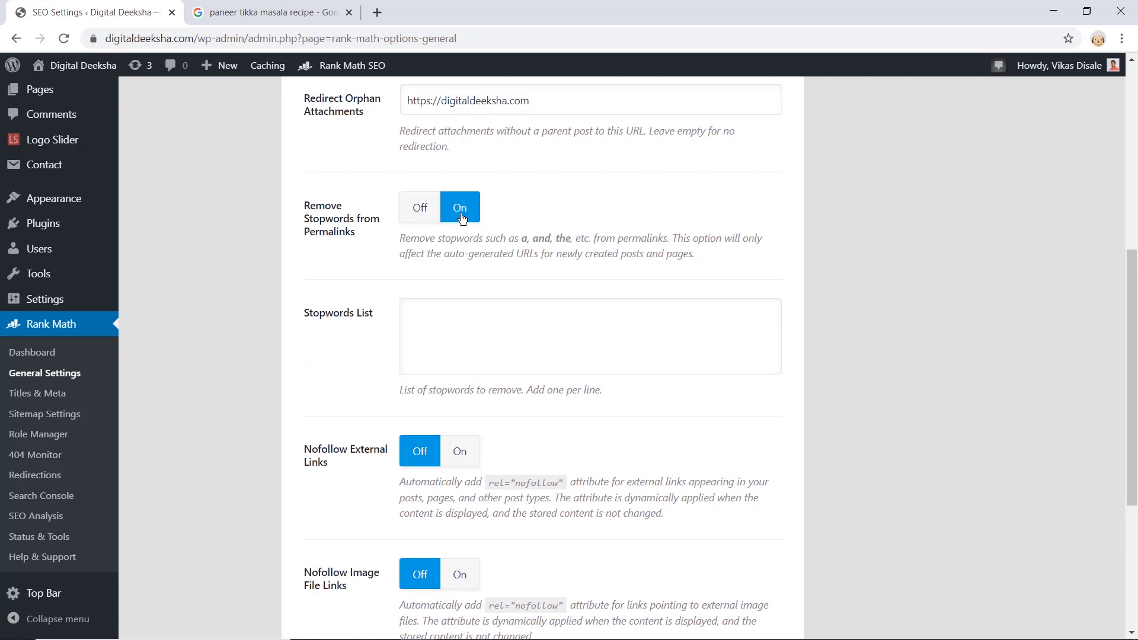
pyautogui.click(452, 306)
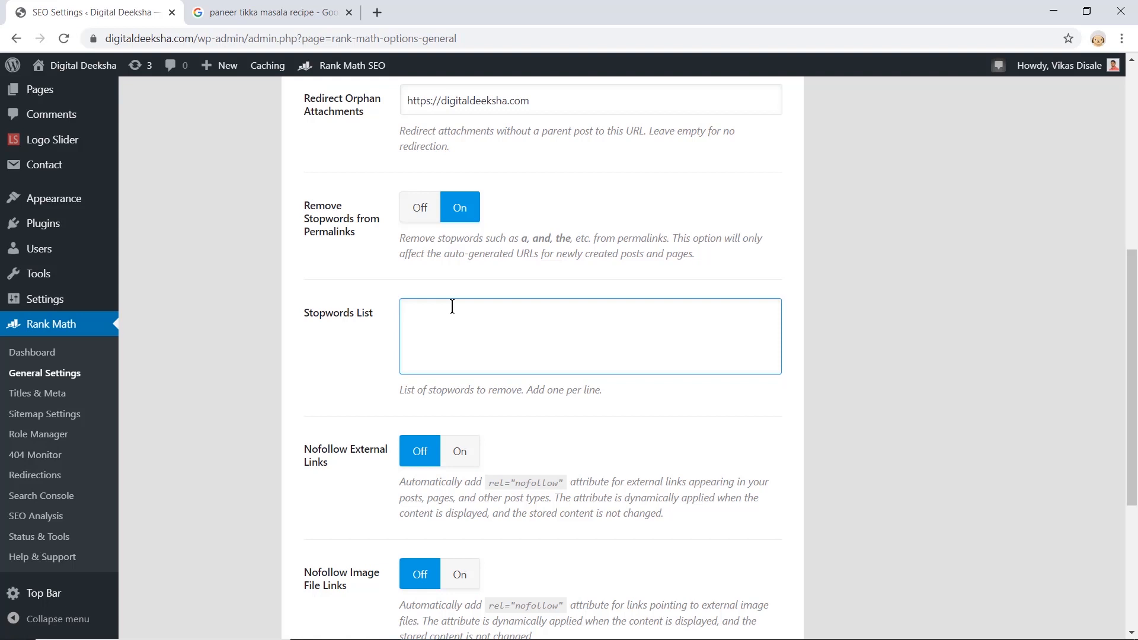
pyautogui.click(526, 248)
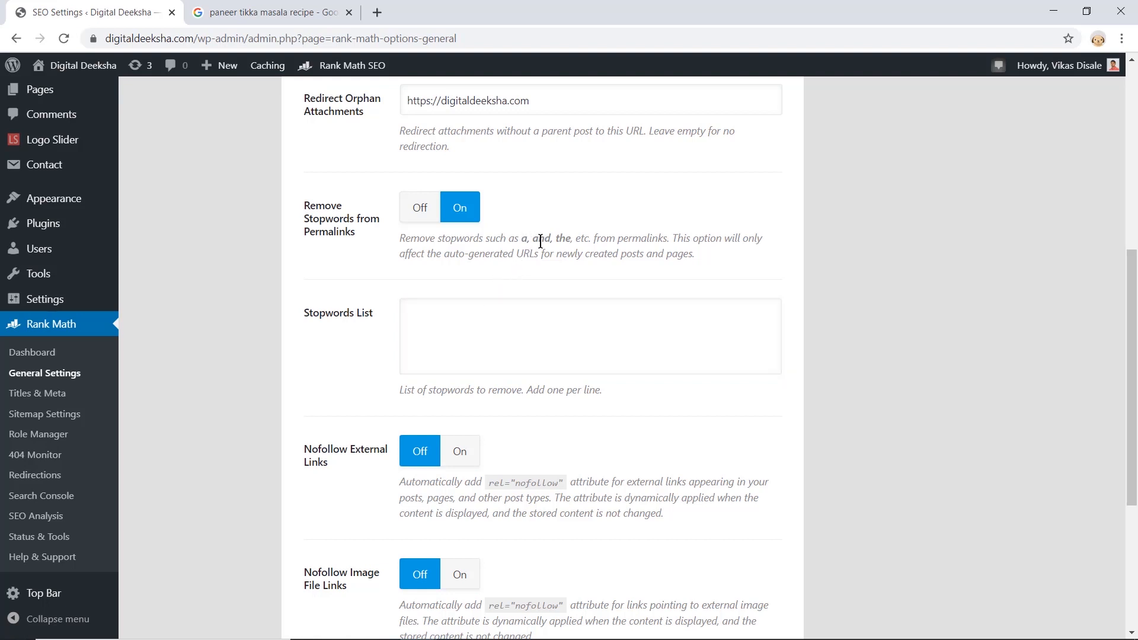
pyautogui.click(502, 320)
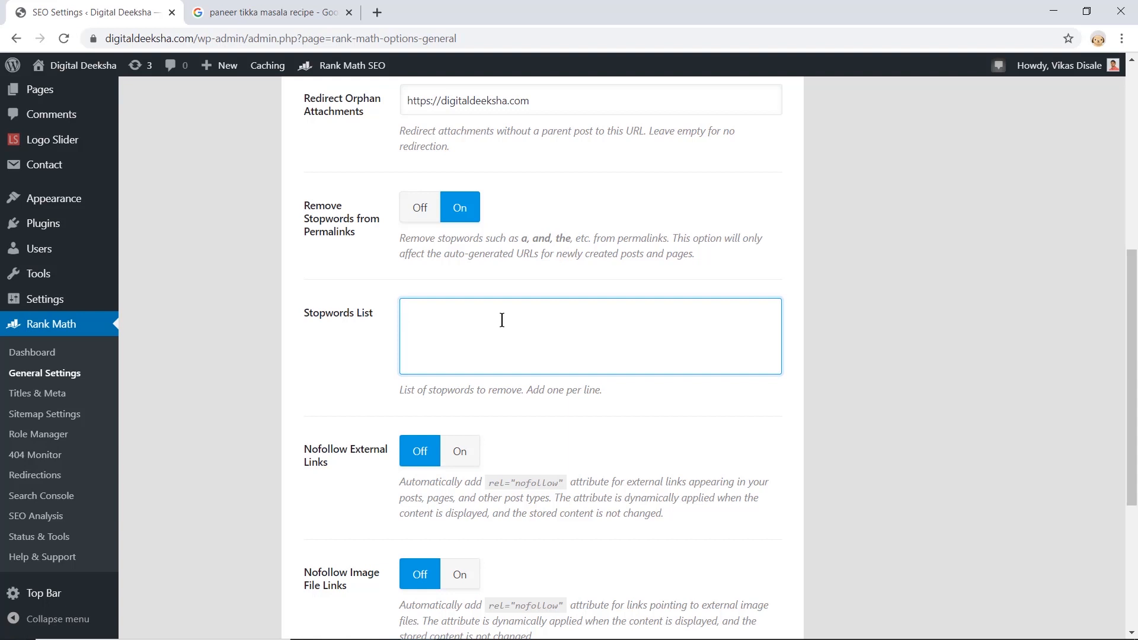
# Step: Enter or, the, and, and is in the Stopwords List, one word per line
pyautogui.write('or')
pyautogui.press('Return')
pyautogui.write('the')
pyautogui.press('Return')
pyautogui.write('b')
pyautogui.press('BackSpace')
pyautogui.write('and ')
pyautogui.write('is')
pyautogui.press('Return')
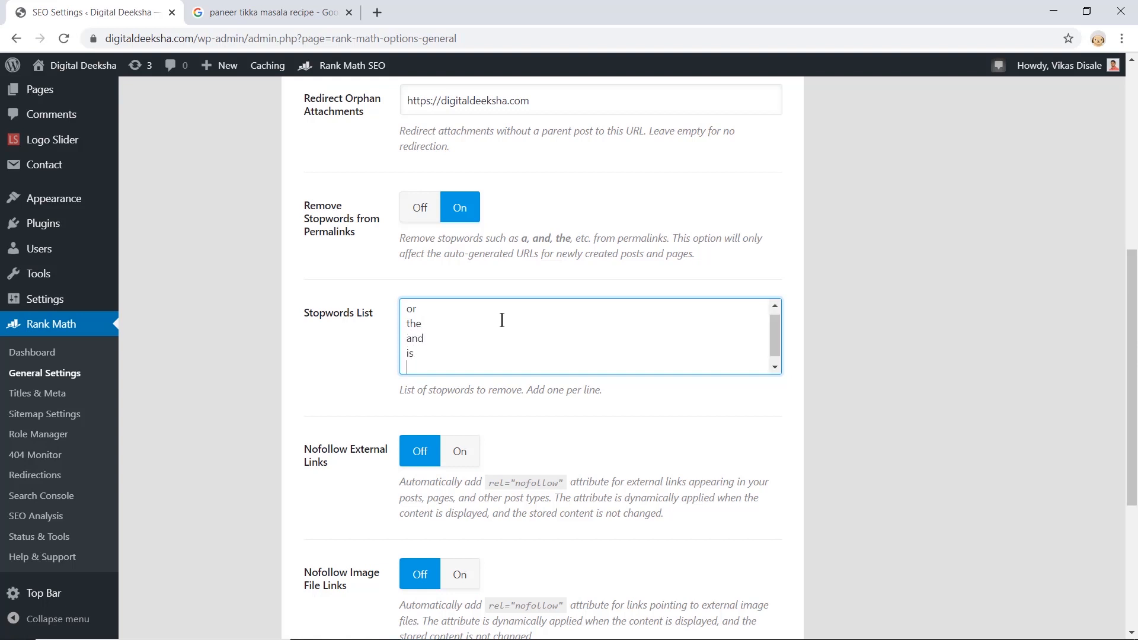
pyautogui.write('our')
pyautogui.press('BackSpace')
pyautogui.press('BackSpace')
pyautogui.press('BackSpace')
pyautogui.press('BackSpace')
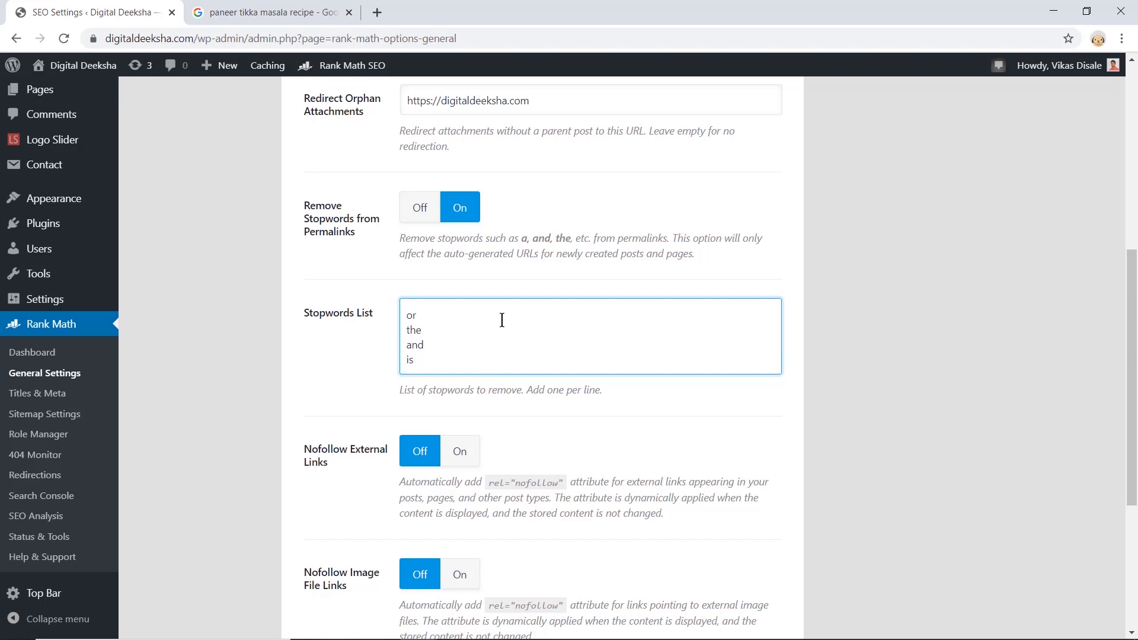
# Step: Review the nofollow and Open External Links in New Tab/Window options, and save the link settings
pyautogui.scroll(2, 501, 320)
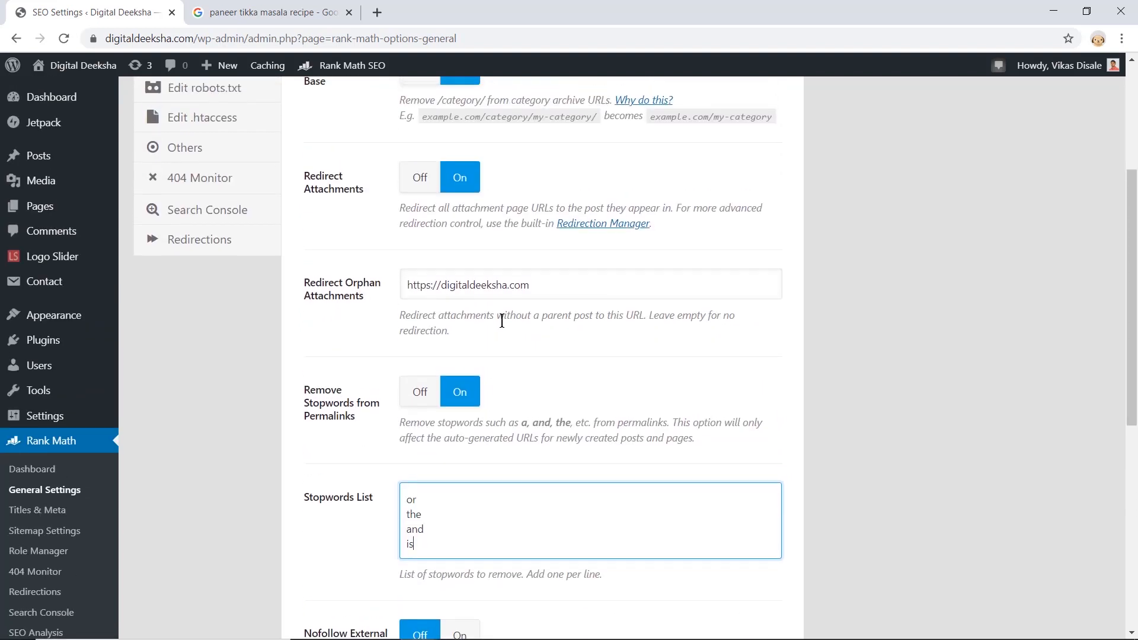
pyautogui.scroll(-2, 502, 321)
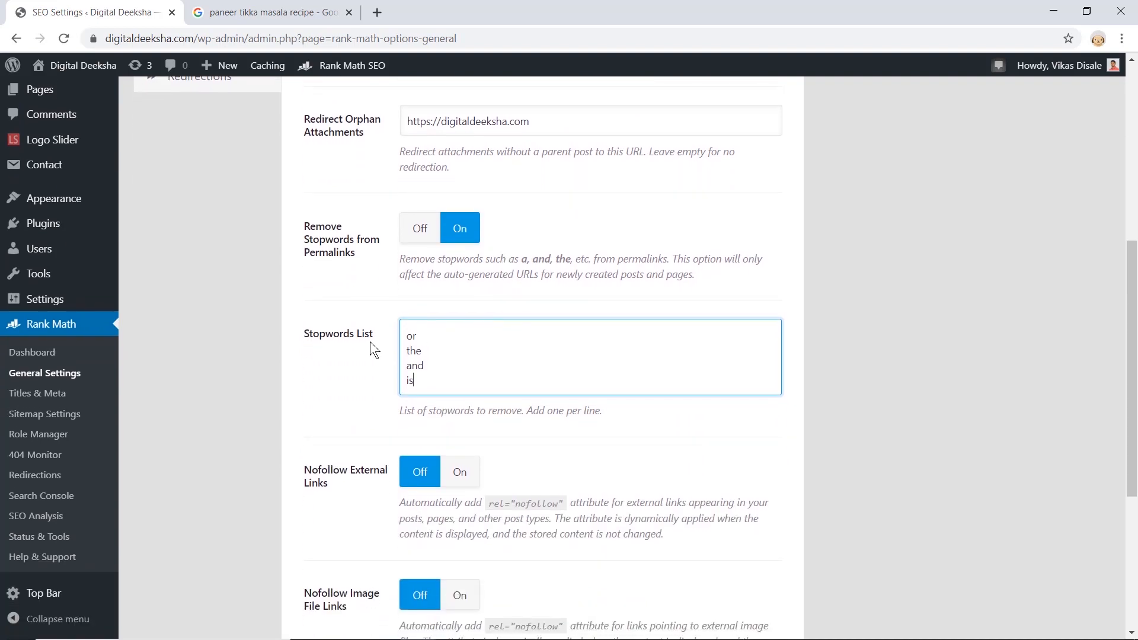
pyautogui.scroll(-3, 370, 342)
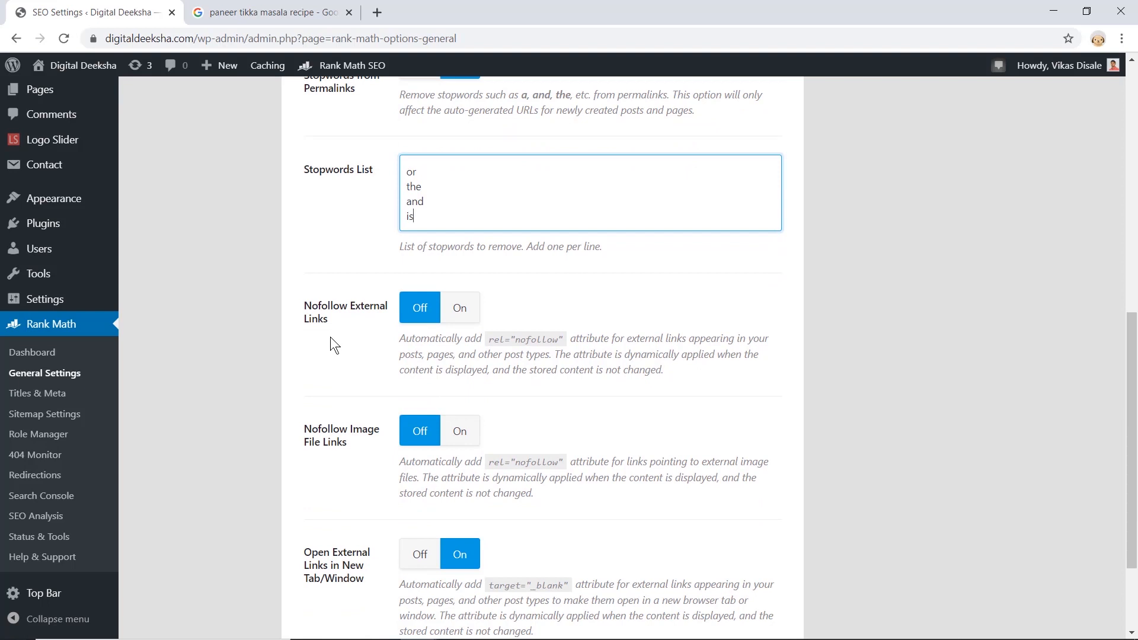
pyautogui.scroll(-2, 338, 351)
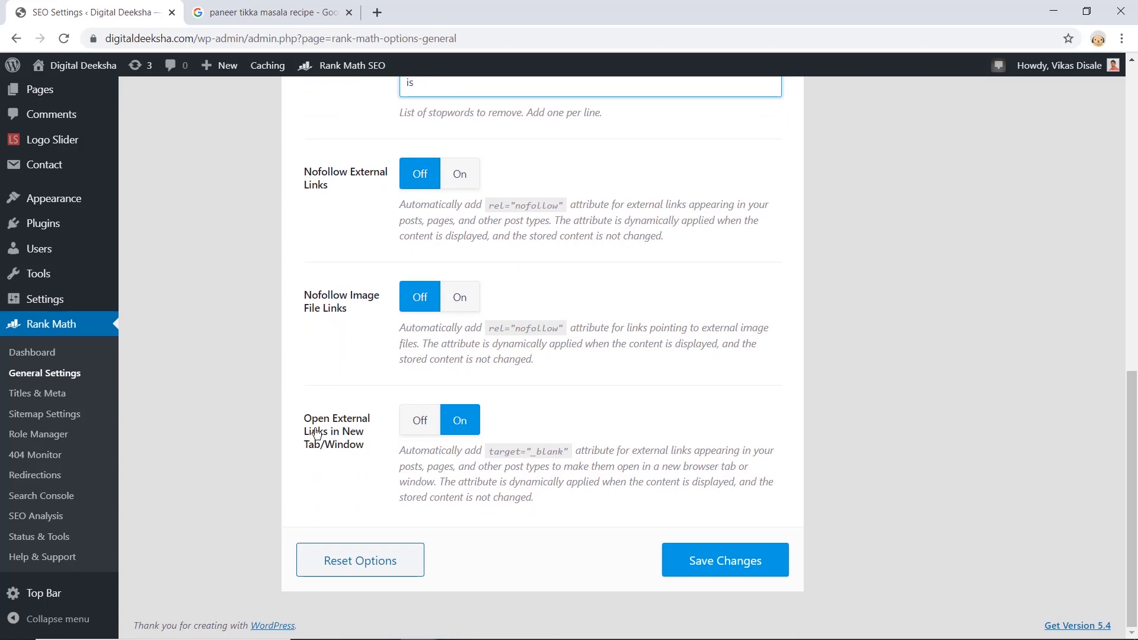
pyautogui.scroll(2, 316, 468)
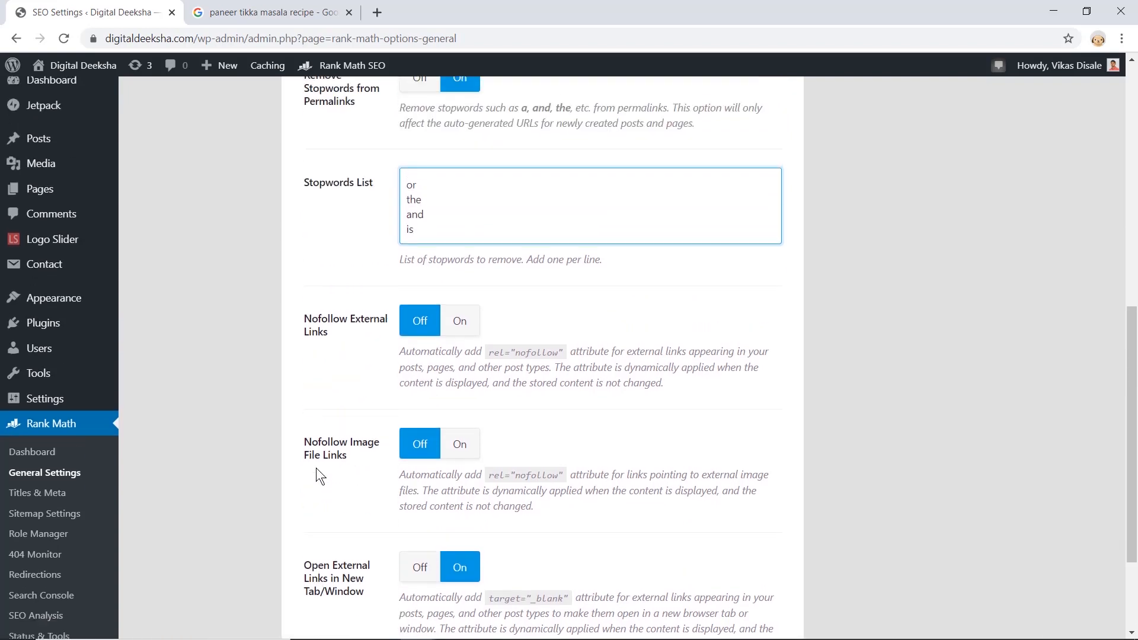
pyautogui.scroll(-2, 315, 468)
pyautogui.click(707, 566)
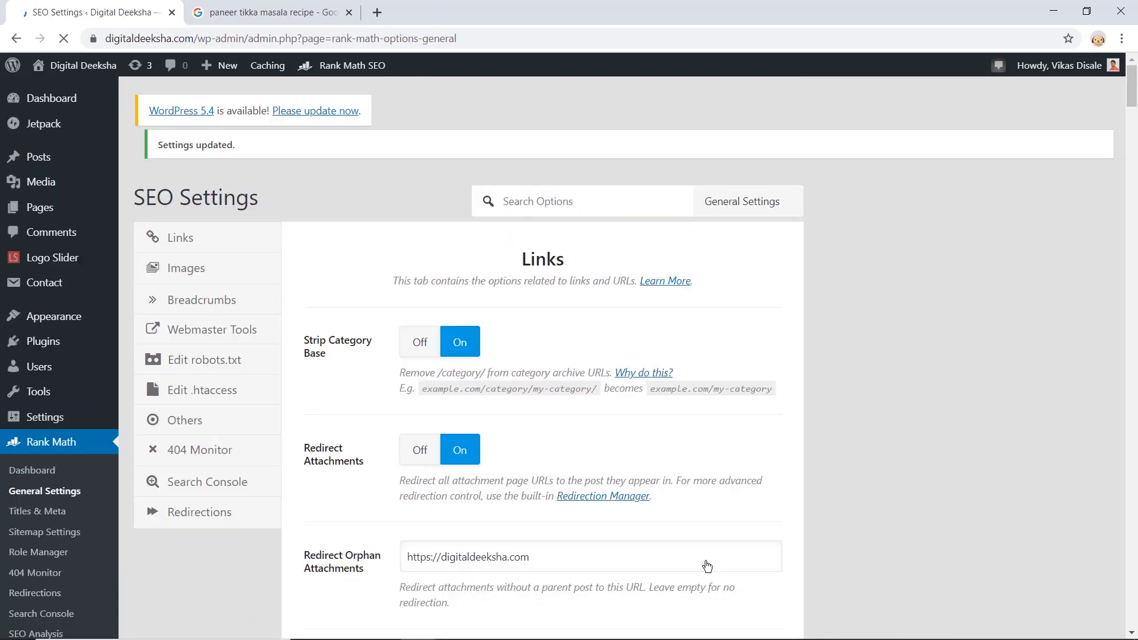
# Step: Open the Images settings and turn on Add missing ALT attributes
pyautogui.click(211, 298)
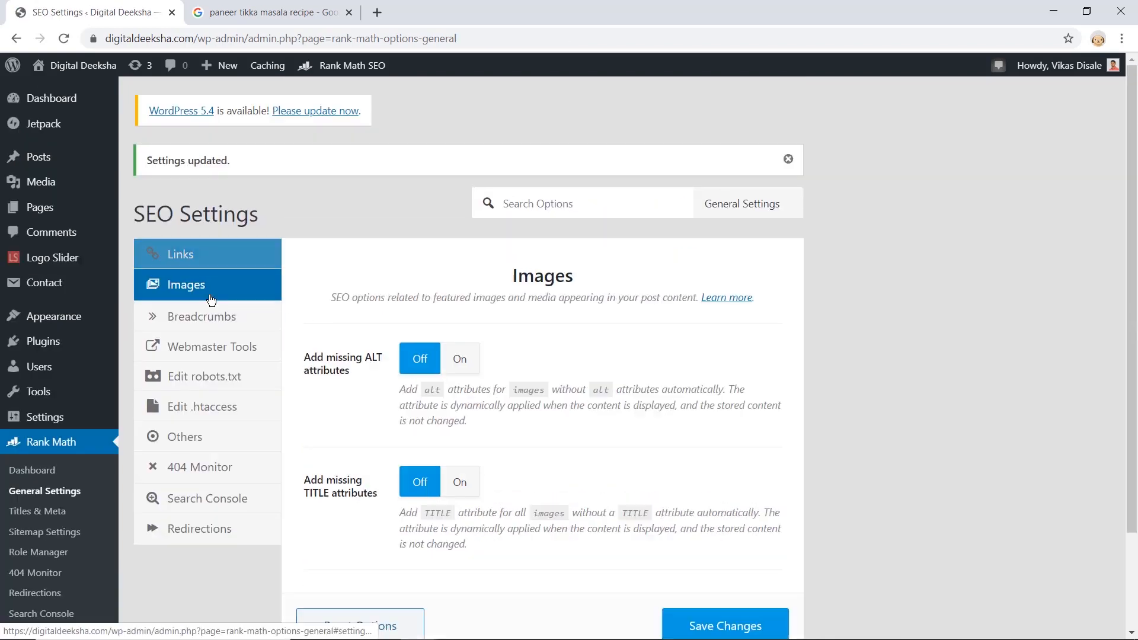
pyautogui.scroll(-2, 640, 308)
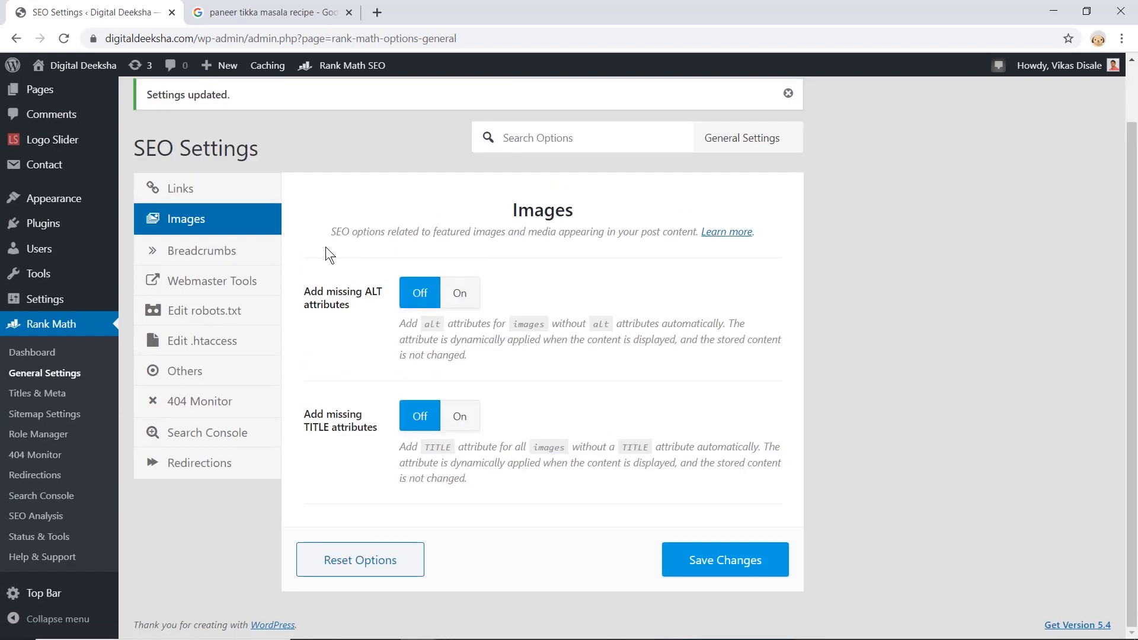
pyautogui.tripleClick(319, 289)
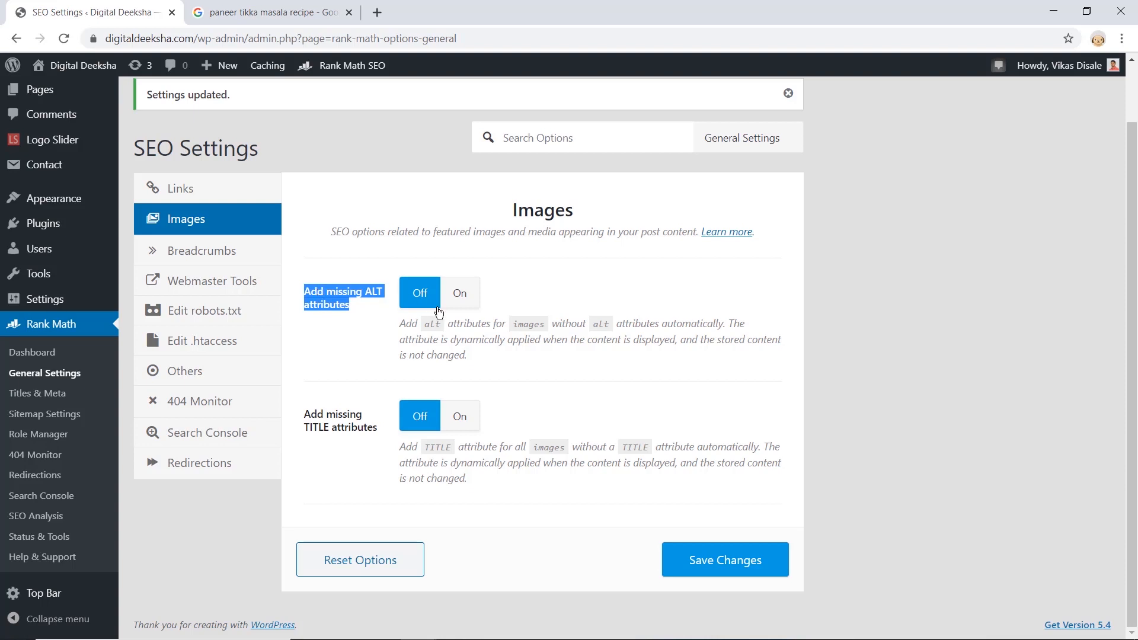
pyautogui.click(459, 301)
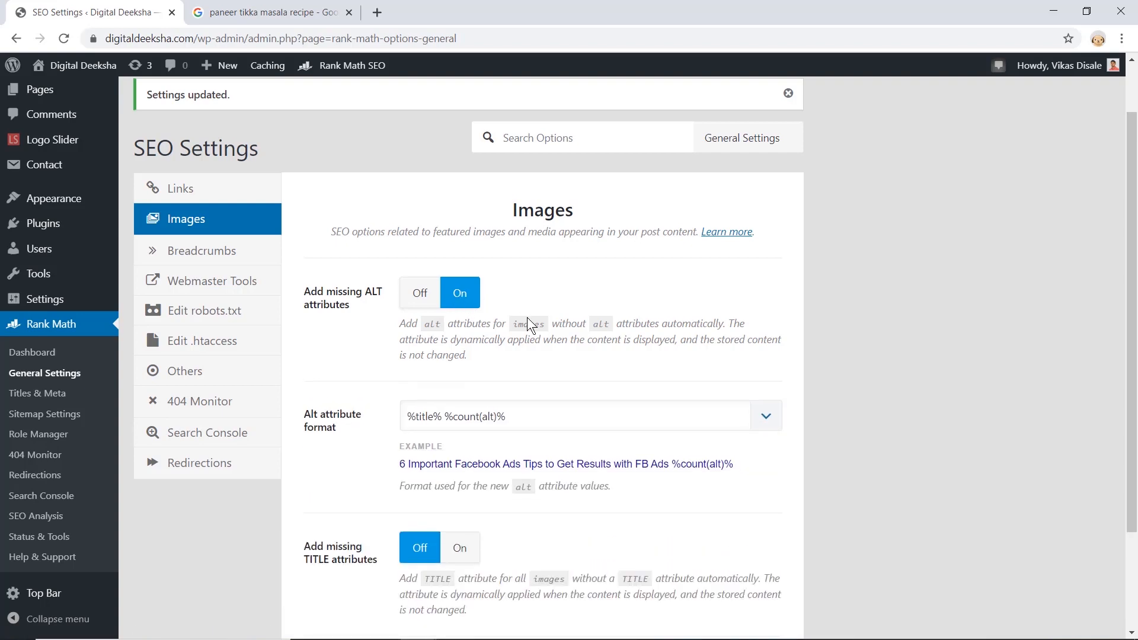
# Step: Try turning on Add missing TITLE attributes, look at the title format option, and switch the setting back off
pyautogui.scroll(-2, 528, 317)
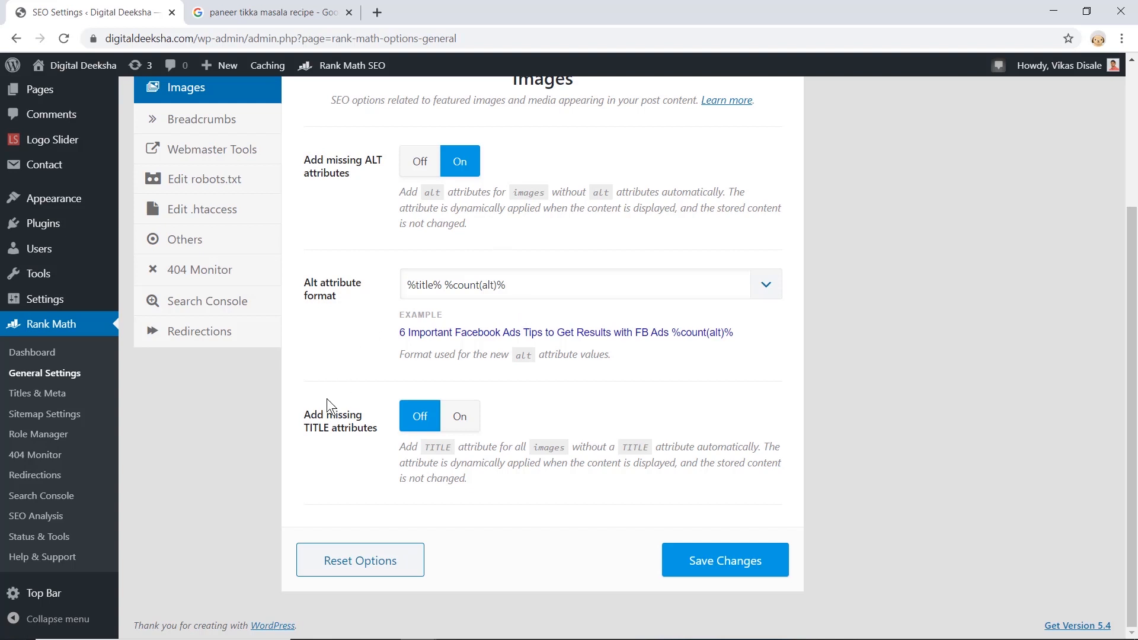
pyautogui.click(450, 423)
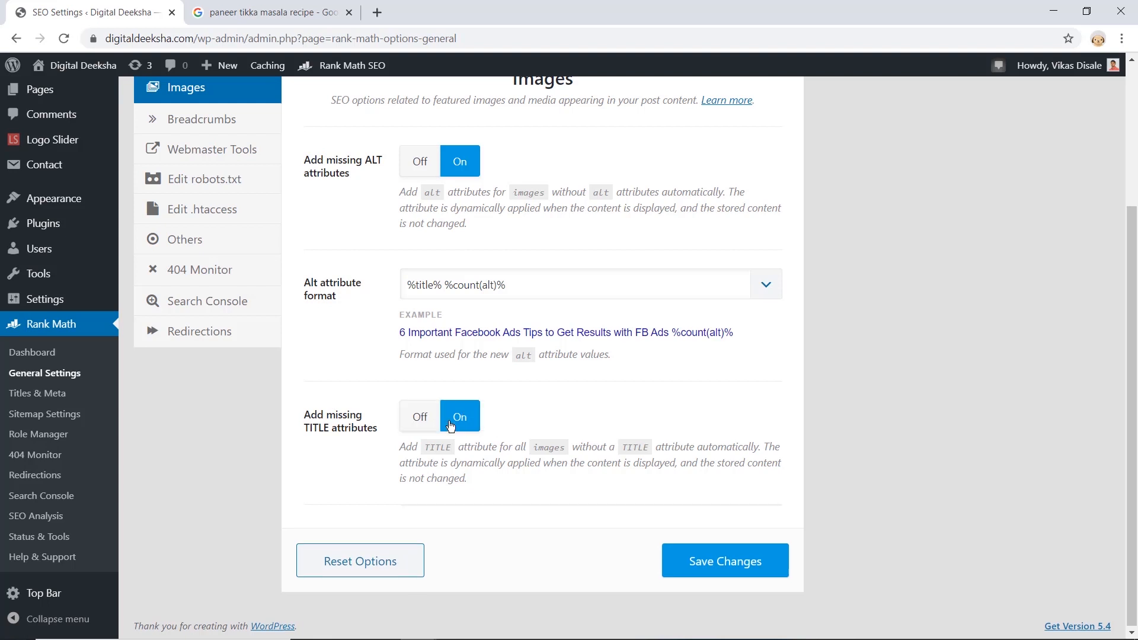
pyautogui.scroll(-2, 449, 426)
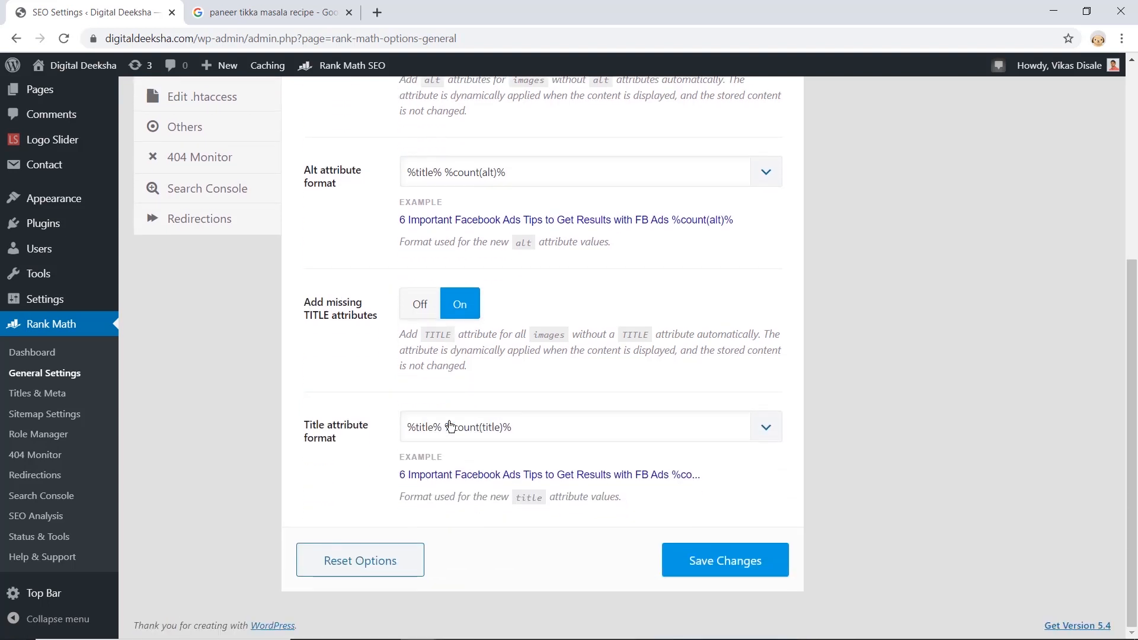
pyautogui.click(423, 320)
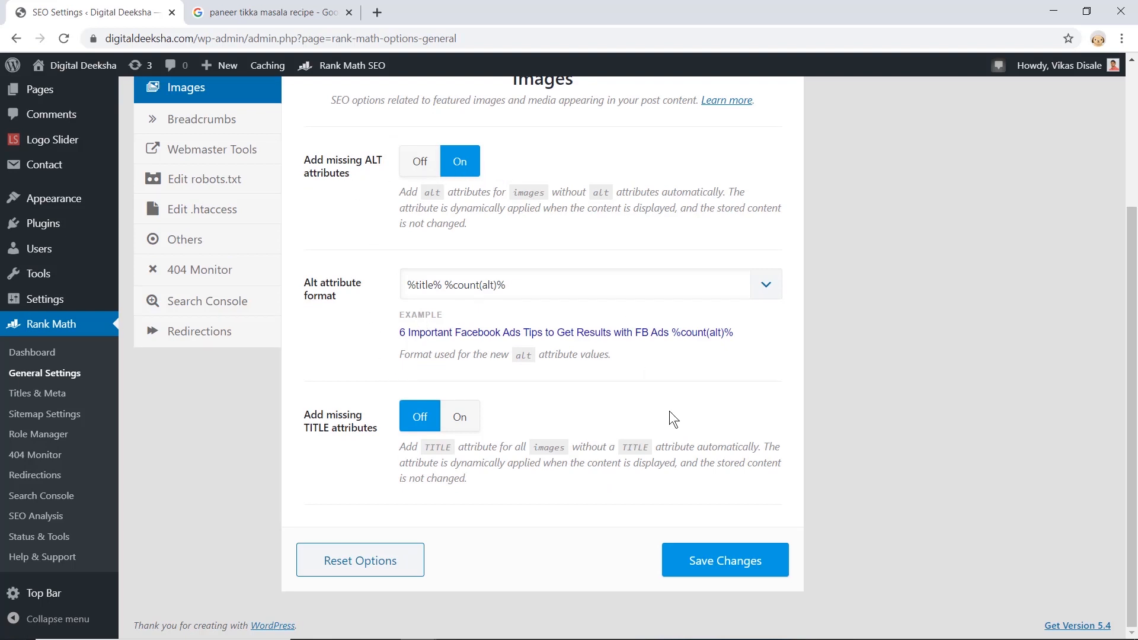
# Step: Save the image settings and open the Breadcrumbs settings
pyautogui.click(714, 562)
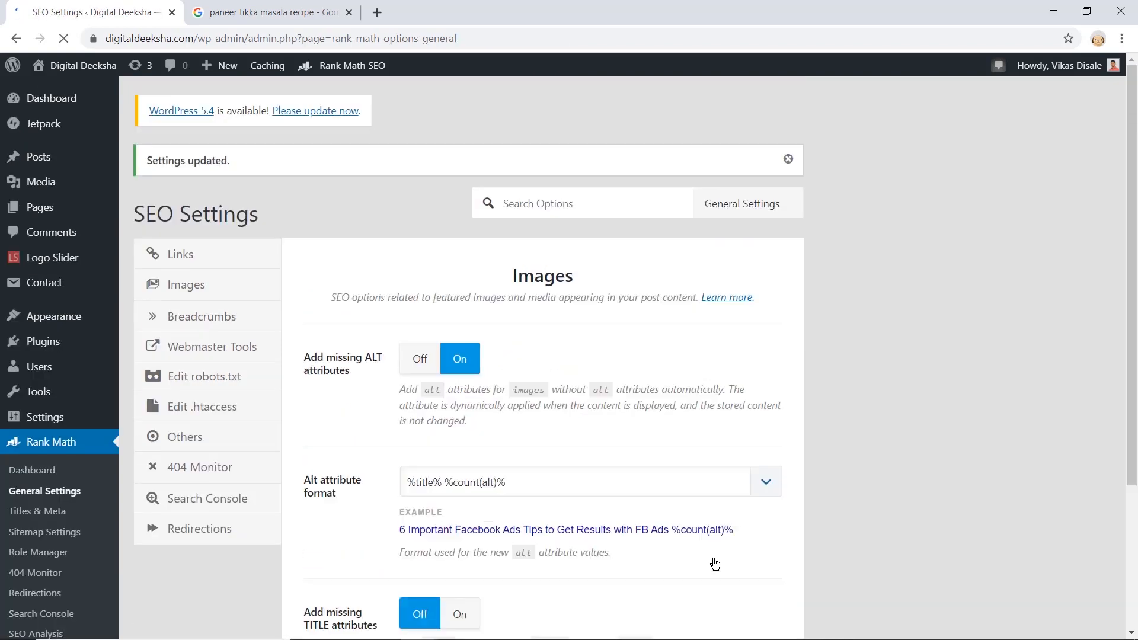
pyautogui.click(198, 318)
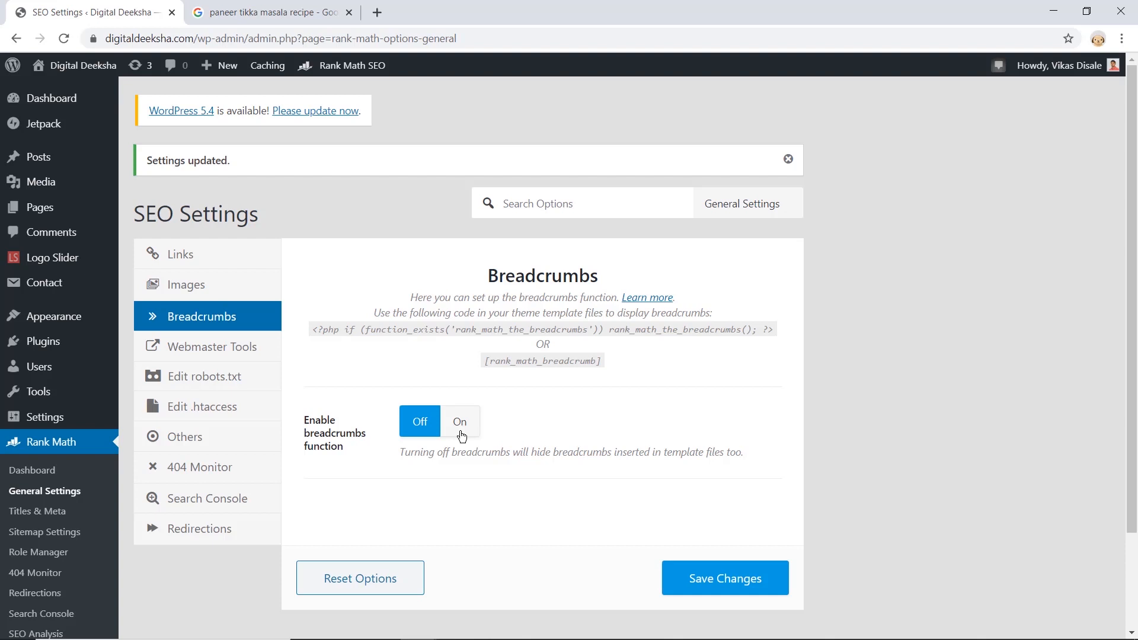
# Step: Open the Webmaster Tools settings and look through the verification fields for the listed services
pyautogui.click(185, 362)
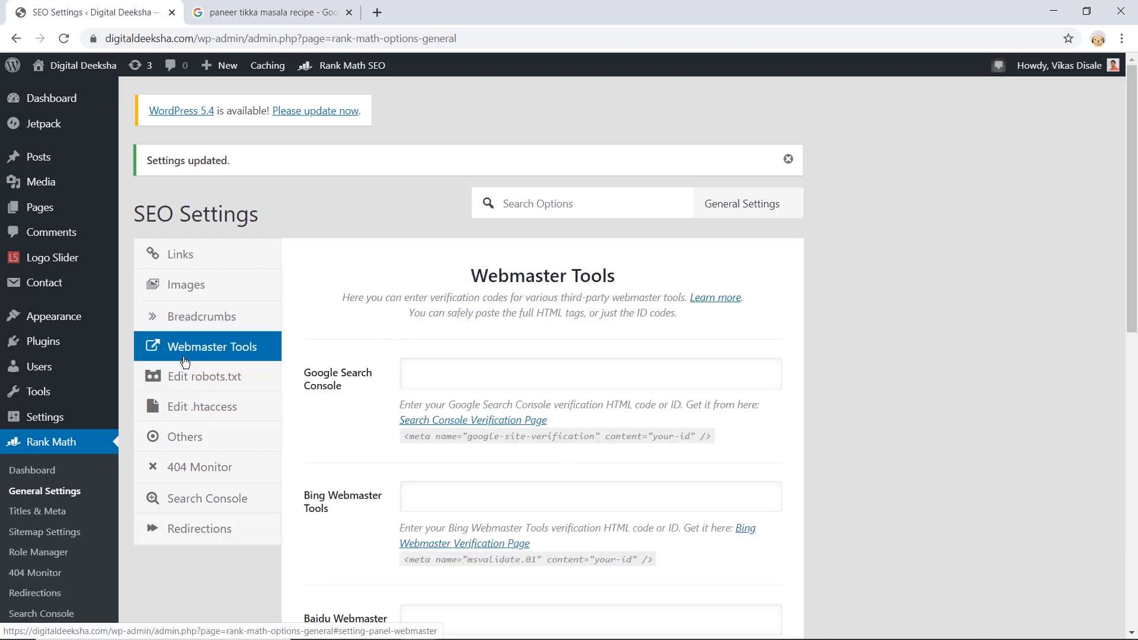
pyautogui.scroll(-1, 375, 335)
pyautogui.scroll(-3, 375, 335)
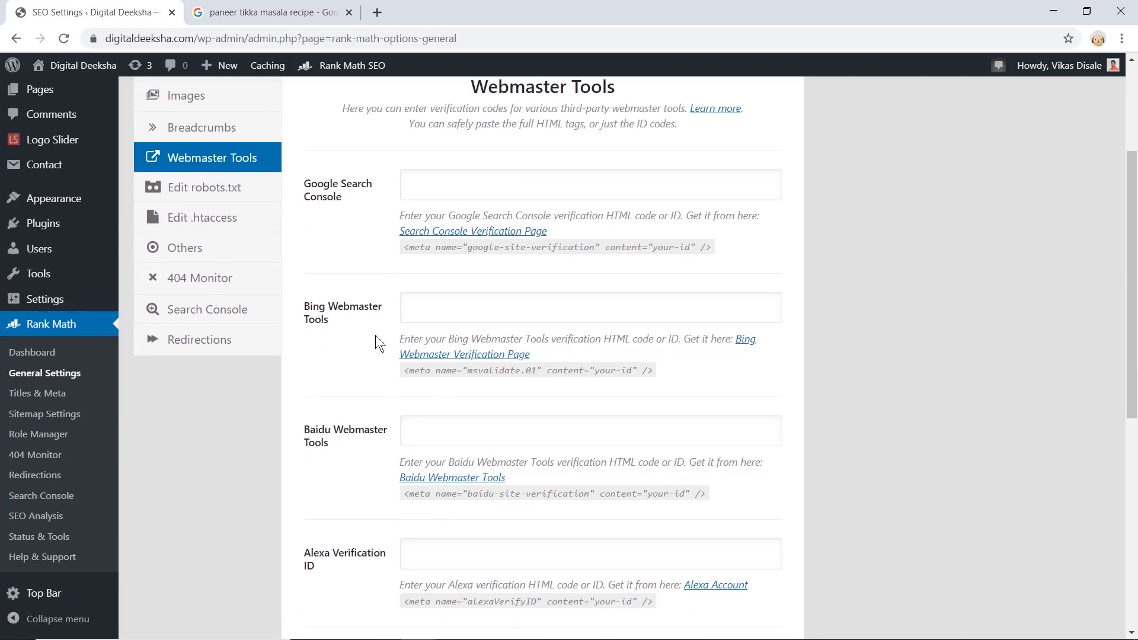
pyautogui.scroll(-4, 376, 336)
pyautogui.click(375, 335)
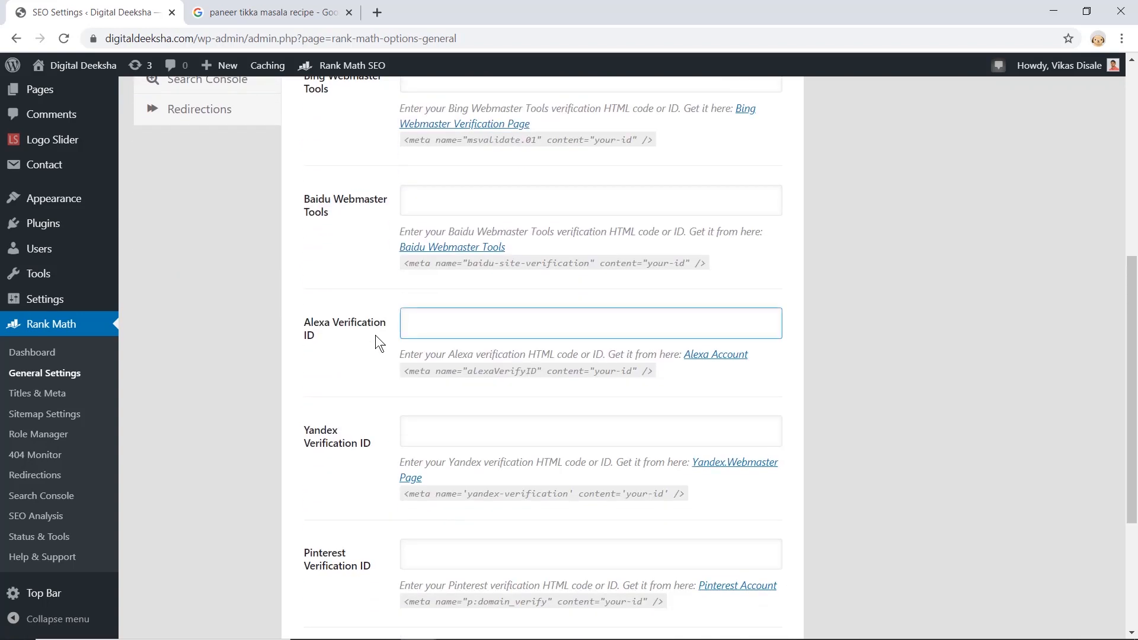
pyautogui.scroll(-4, 375, 335)
pyautogui.click(375, 335)
pyautogui.scroll(3, 375, 336)
pyautogui.scroll(8, 375, 335)
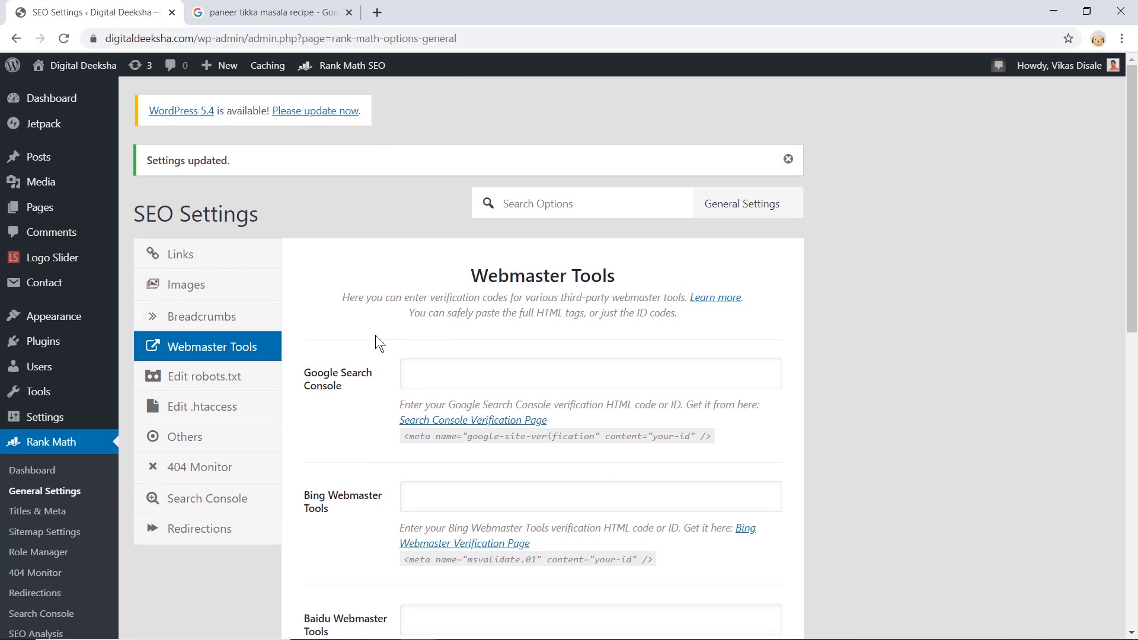
# Step: Examine the Google Search Console and Bing Webmaster Tools fields, plus the Baidu, Alexa, Yandex, Pinterest and Norton verification fields
pyautogui.scroll(-3, 402, 294)
pyautogui.click(446, 212)
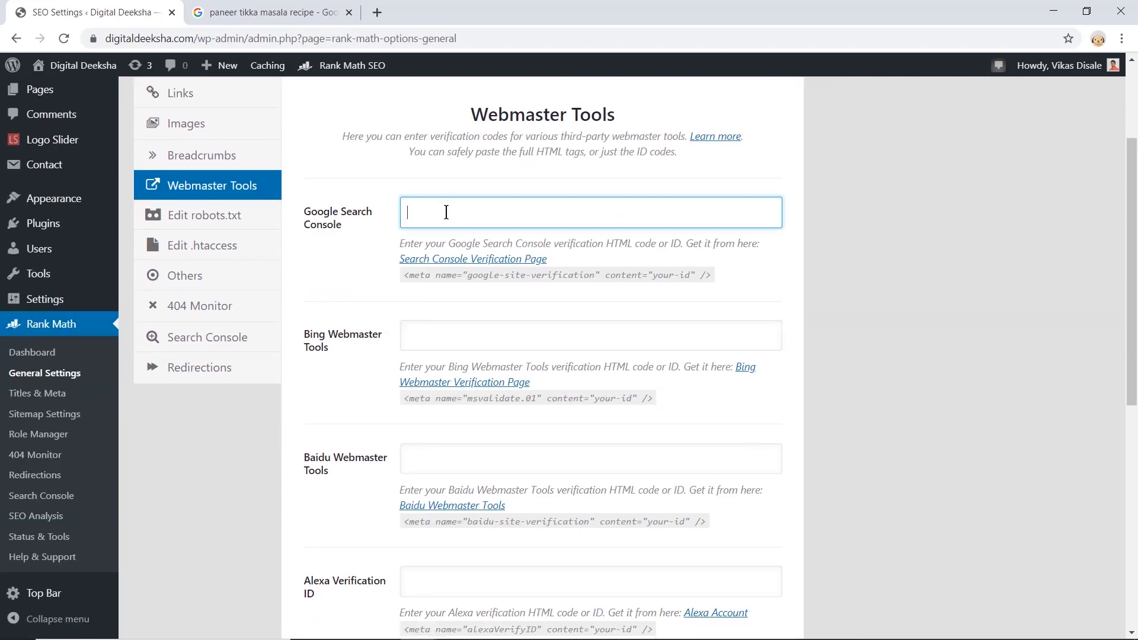
pyautogui.click(422, 344)
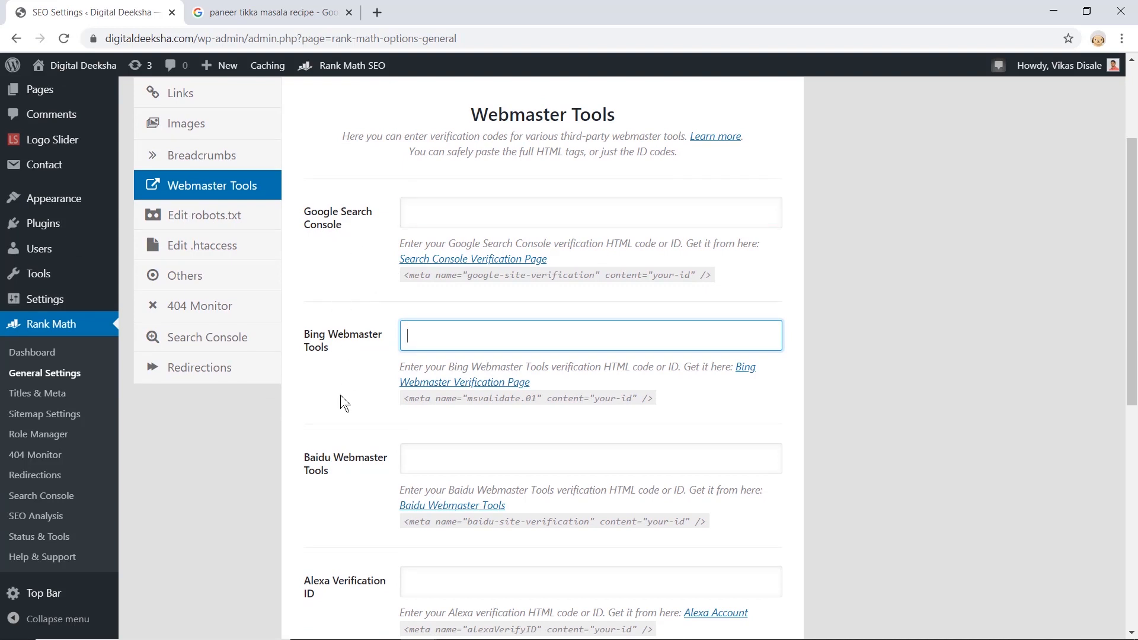
pyautogui.scroll(-5, 340, 395)
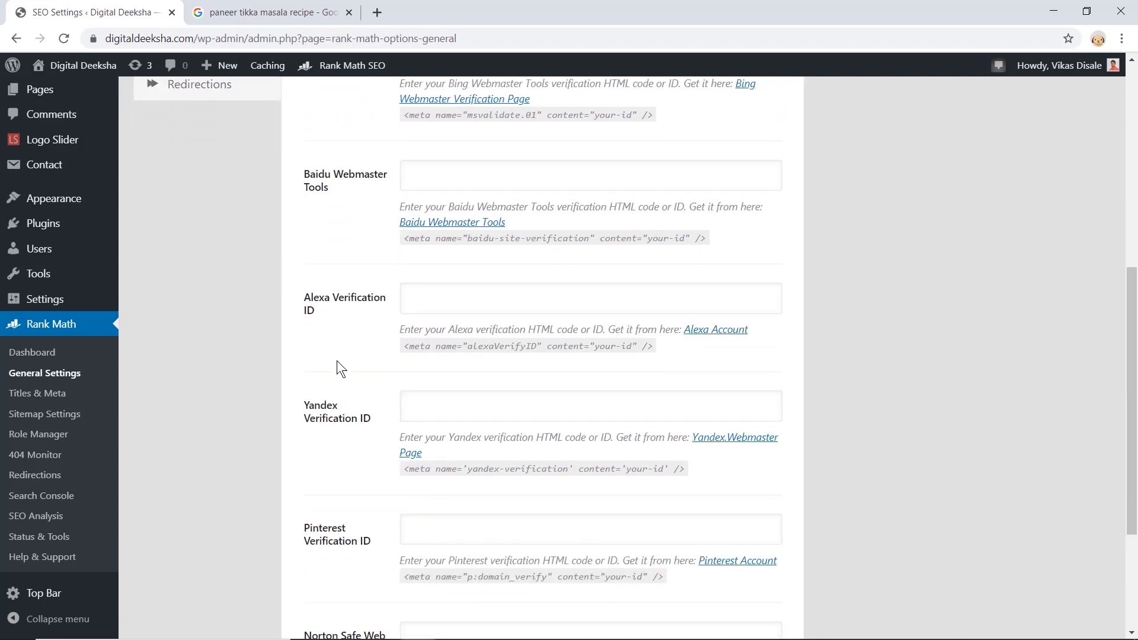
pyautogui.scroll(-4, 323, 456)
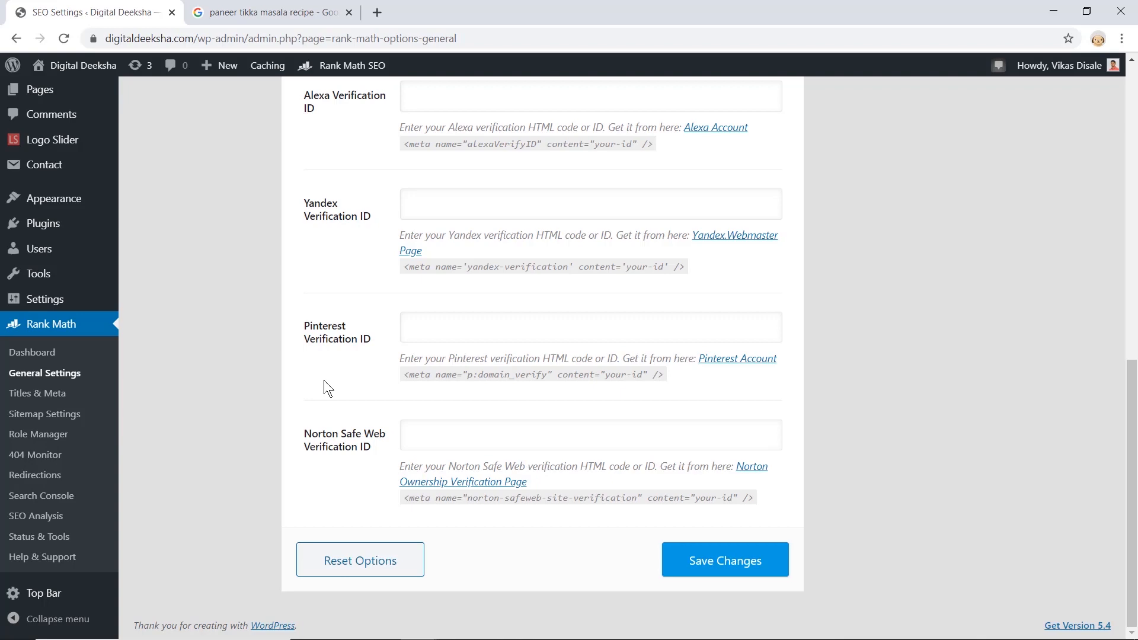
pyautogui.scroll(7, 324, 388)
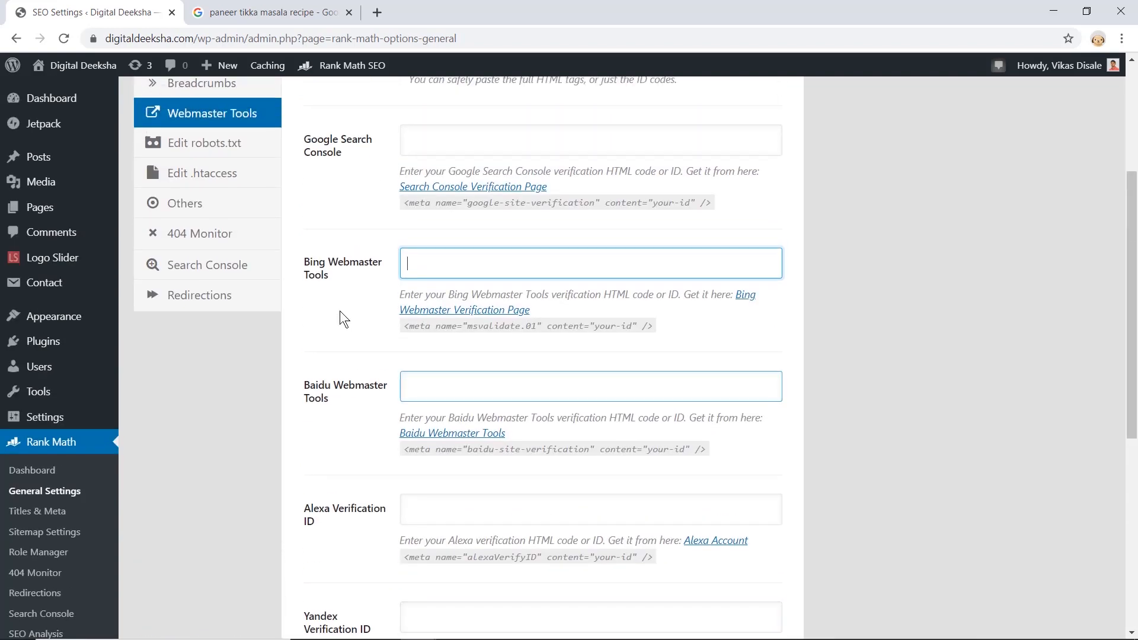
pyautogui.scroll(3, 340, 308)
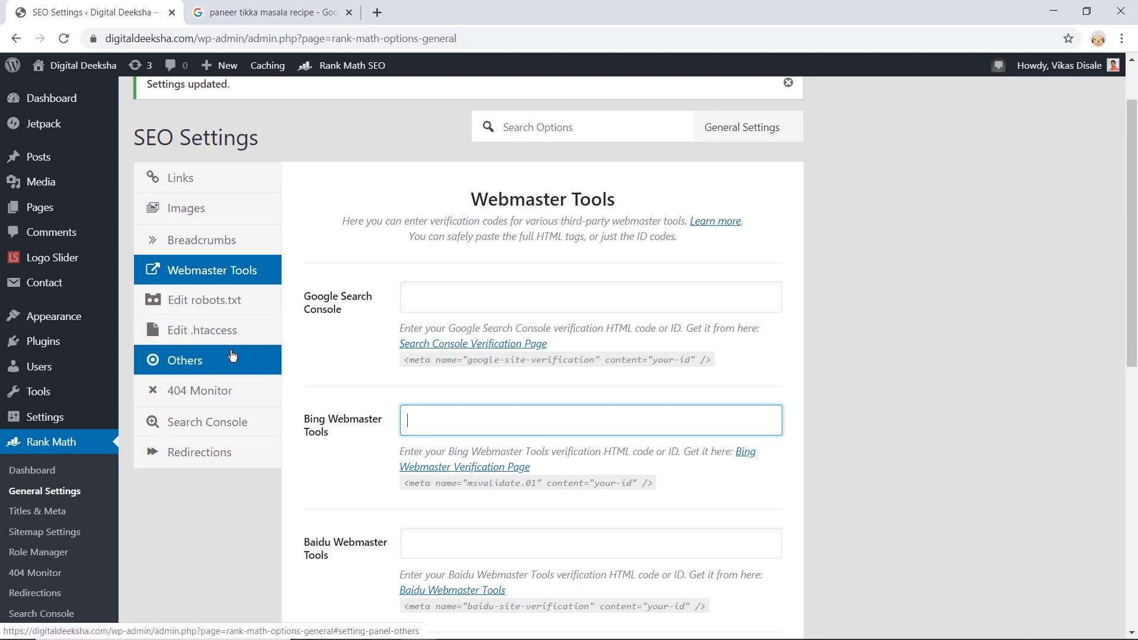
# Step: Open the Search Console settings and check the account authorization, site profile and cache limit options
pyautogui.click(223, 423)
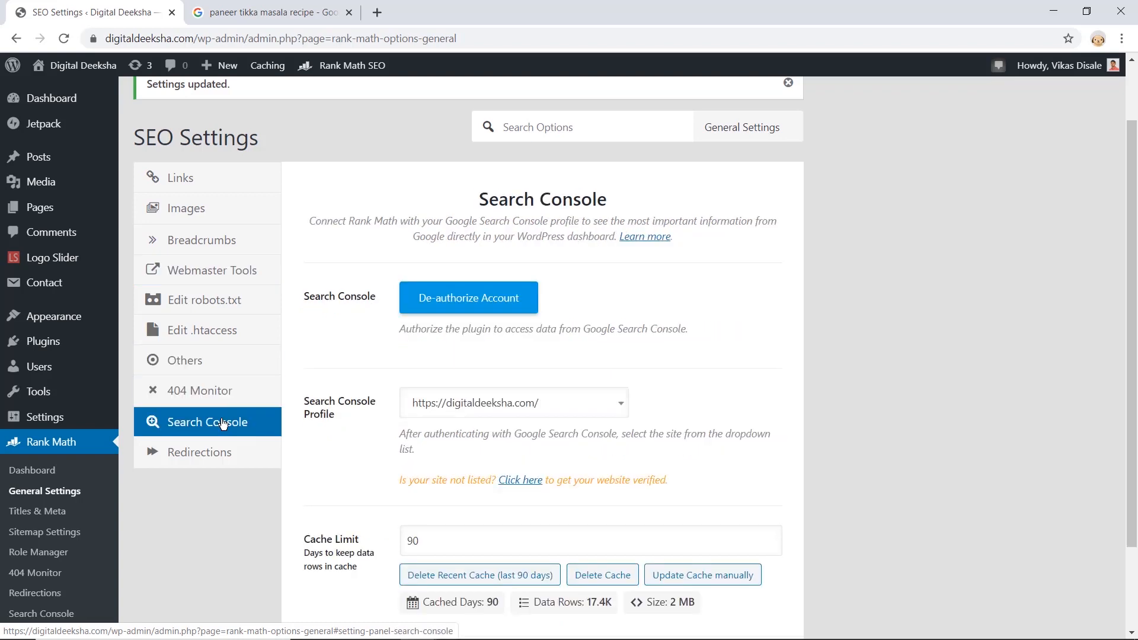
pyautogui.scroll(-2, 709, 384)
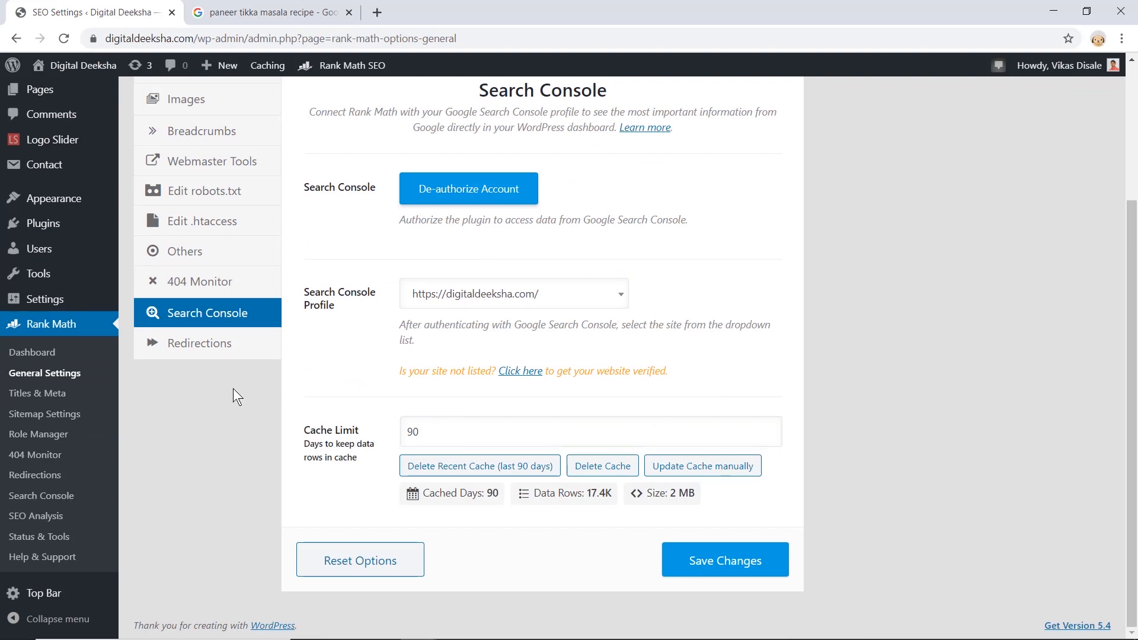
# Step: Open Rank Math's Titles & Meta settings and look over the Global Meta options, from Robots Meta to Twitter Card Type
pyautogui.click(32, 399)
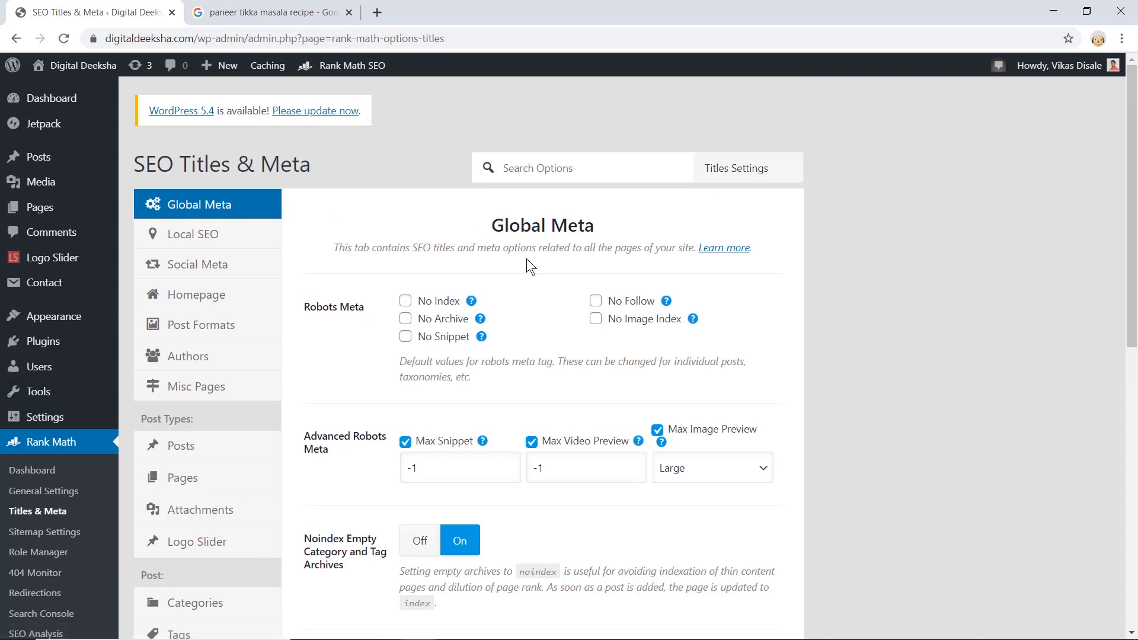
pyautogui.scroll(-3, 528, 263)
pyautogui.scroll(-7, 526, 259)
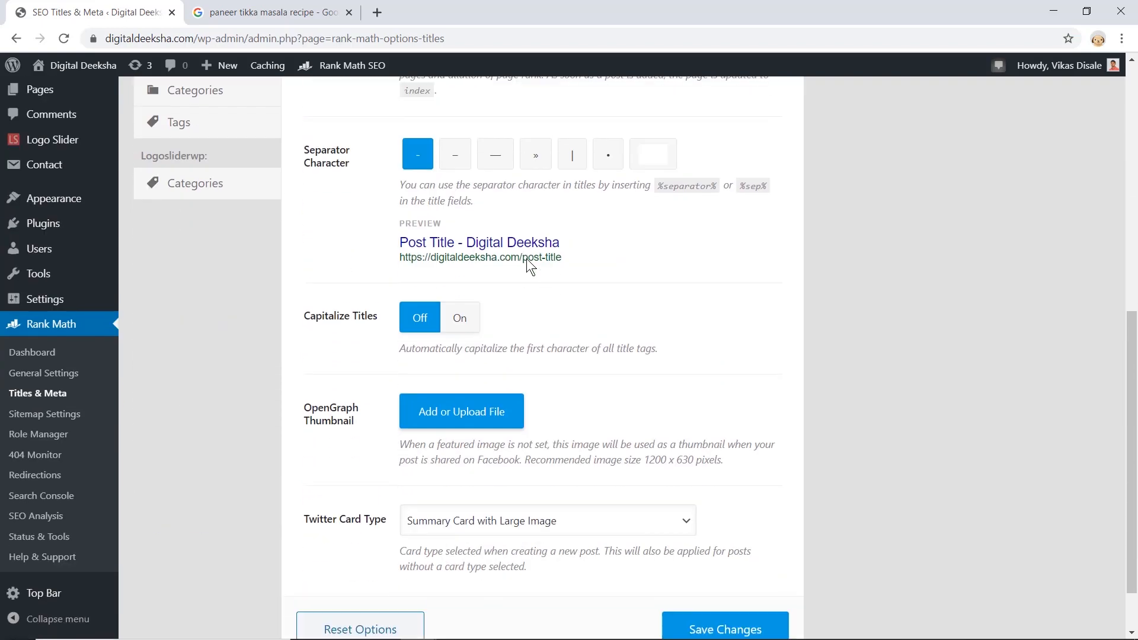
pyautogui.scroll(10, 527, 259)
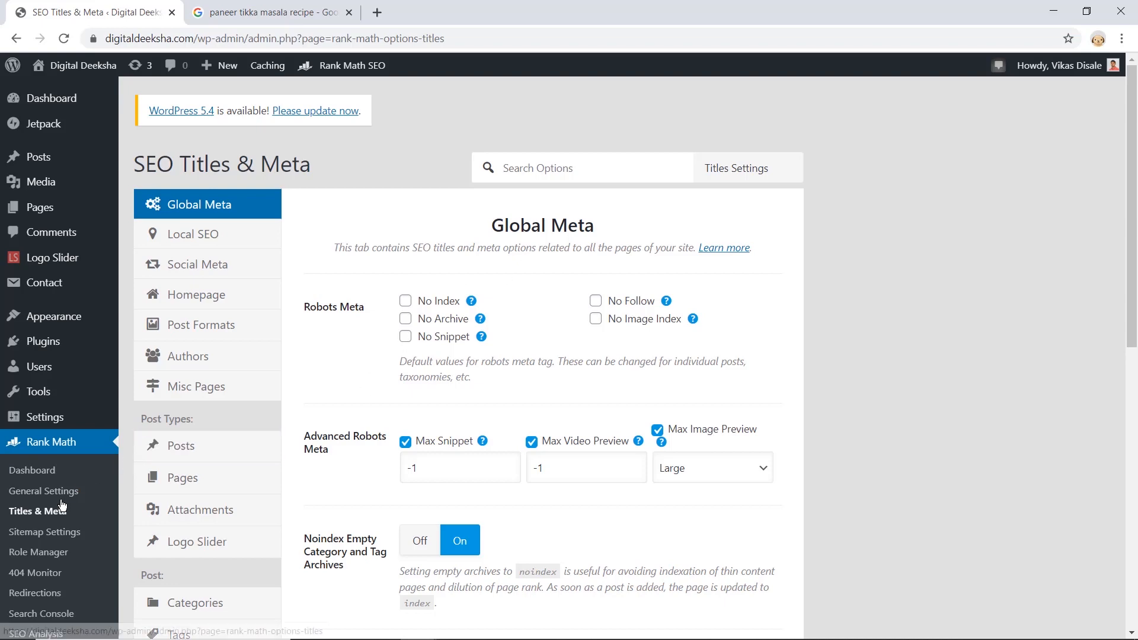
pyautogui.scroll(-4, 63, 505)
pyautogui.scroll(-1, 63, 505)
pyautogui.scroll(5, 66, 505)
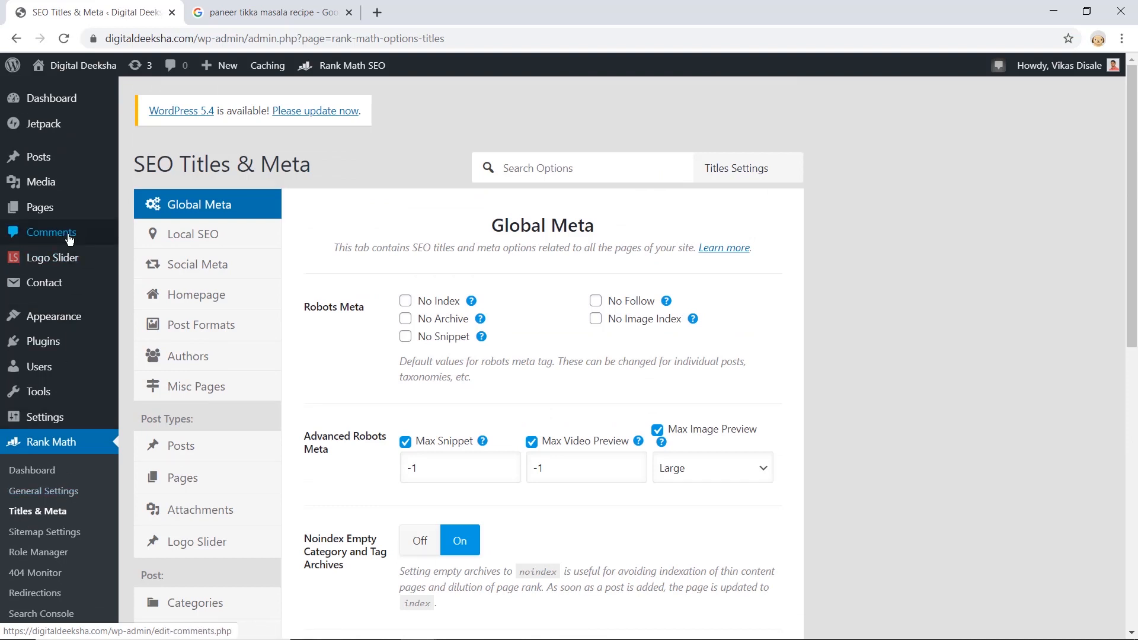
# Step: Open the post "6 Important Facebook Ads Tips to Get Results with FB Ads" for editing and show its Rank Math settings
pyautogui.moveTo(49, 153)
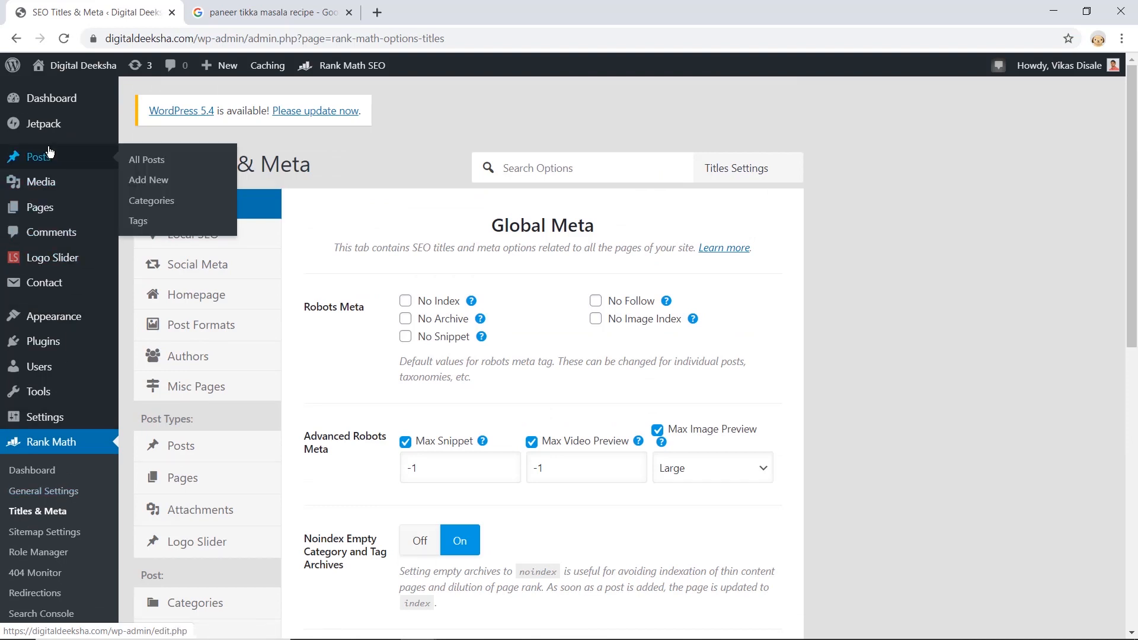
pyautogui.click(148, 164)
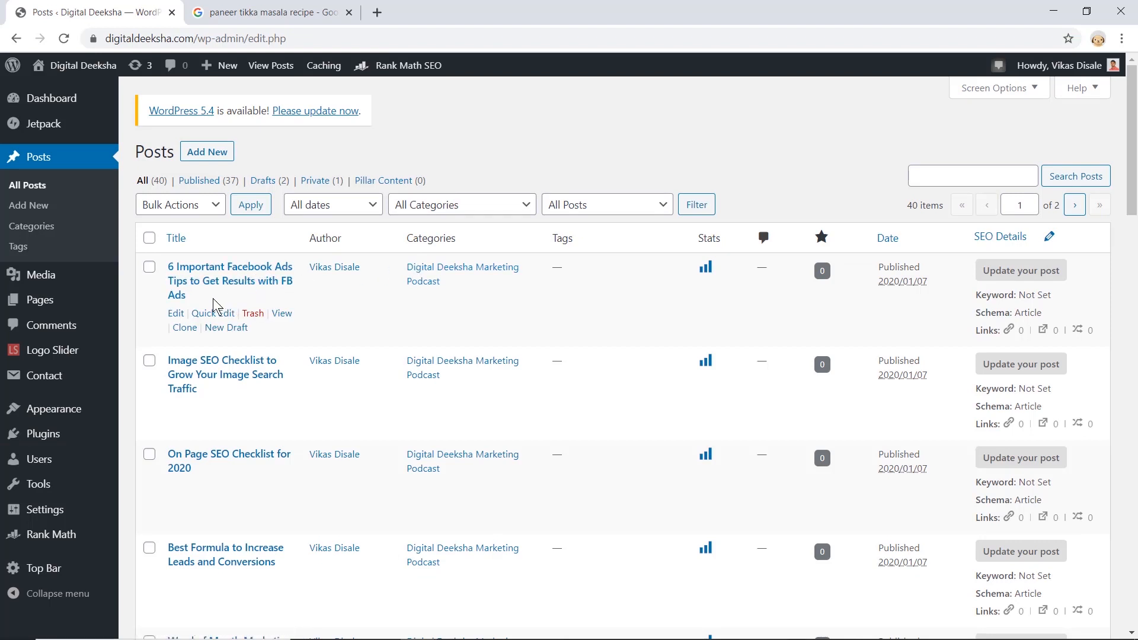
pyautogui.click(175, 314)
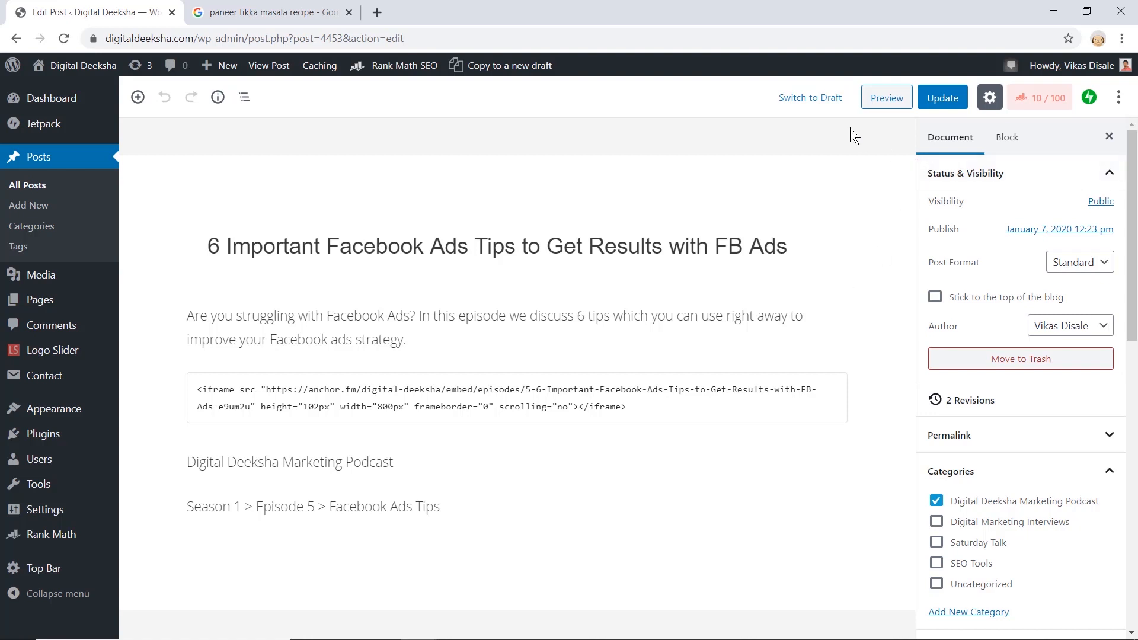
pyautogui.click(1042, 106)
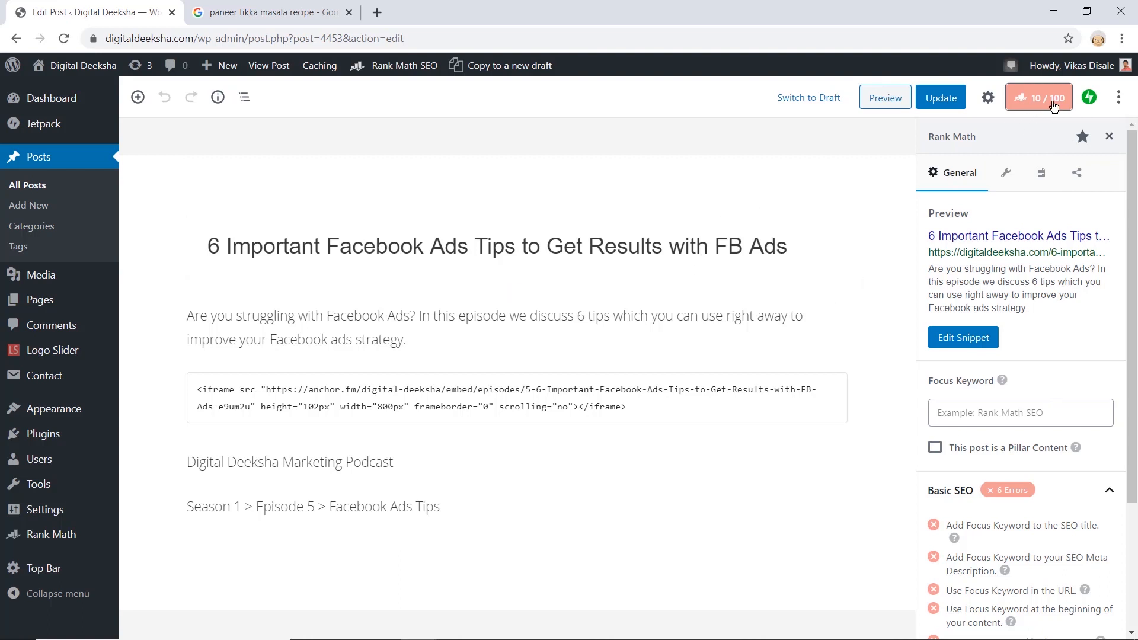
# Step: Set the post's snippet title to "6 Facebook Ads Tips for 2020 to get Better Leads and ROI"
pyautogui.click(960, 339)
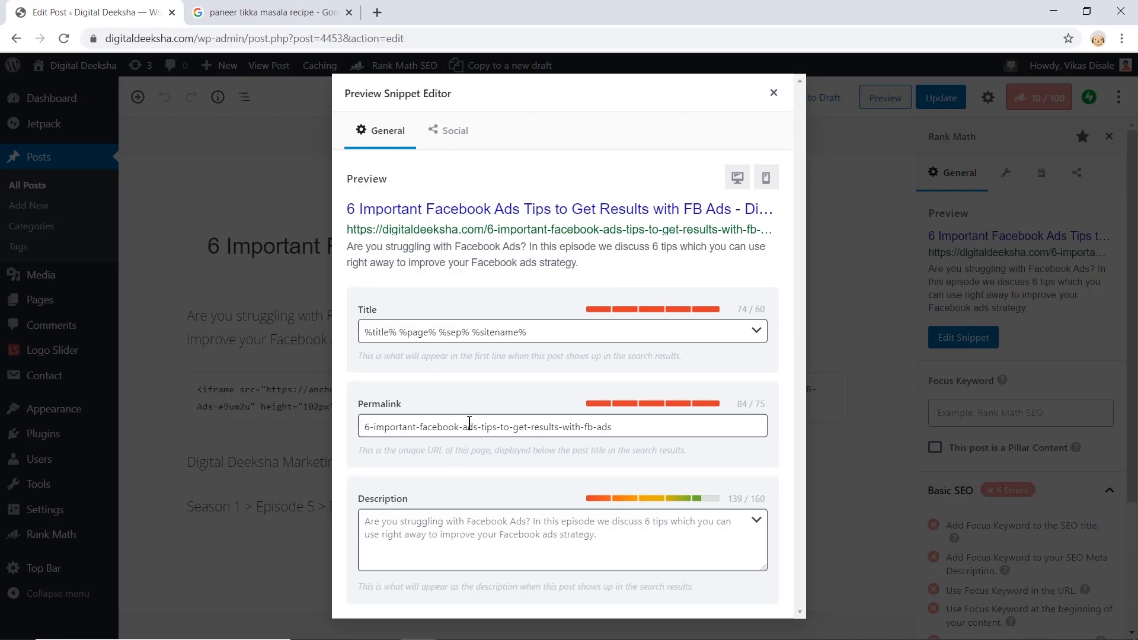
pyautogui.tripleClick(546, 331)
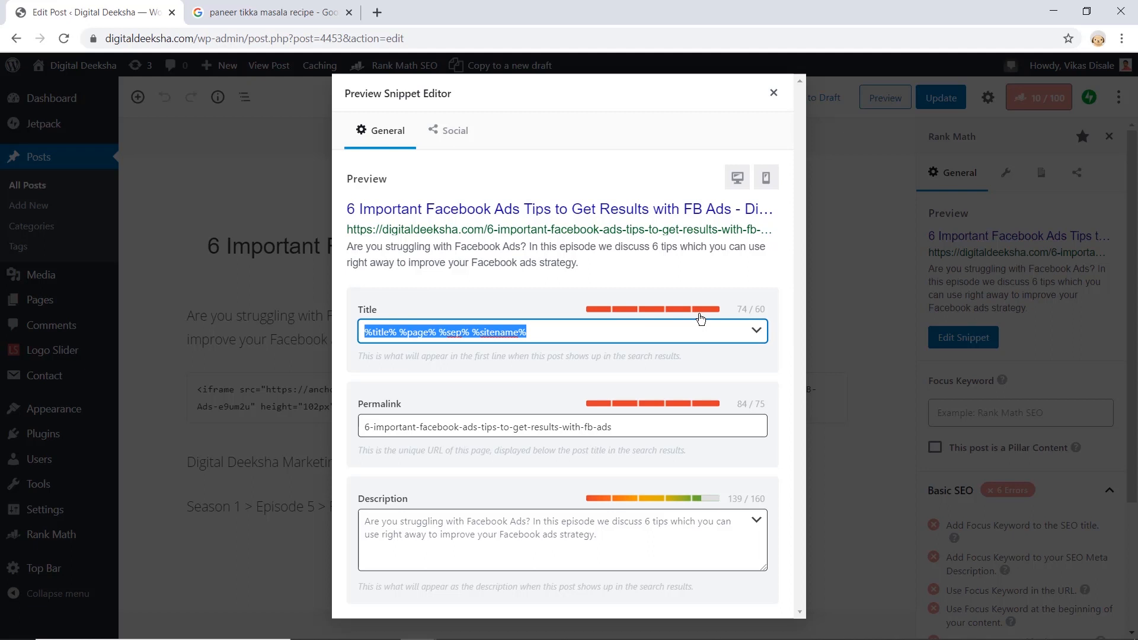
pyautogui.write('6 Face')
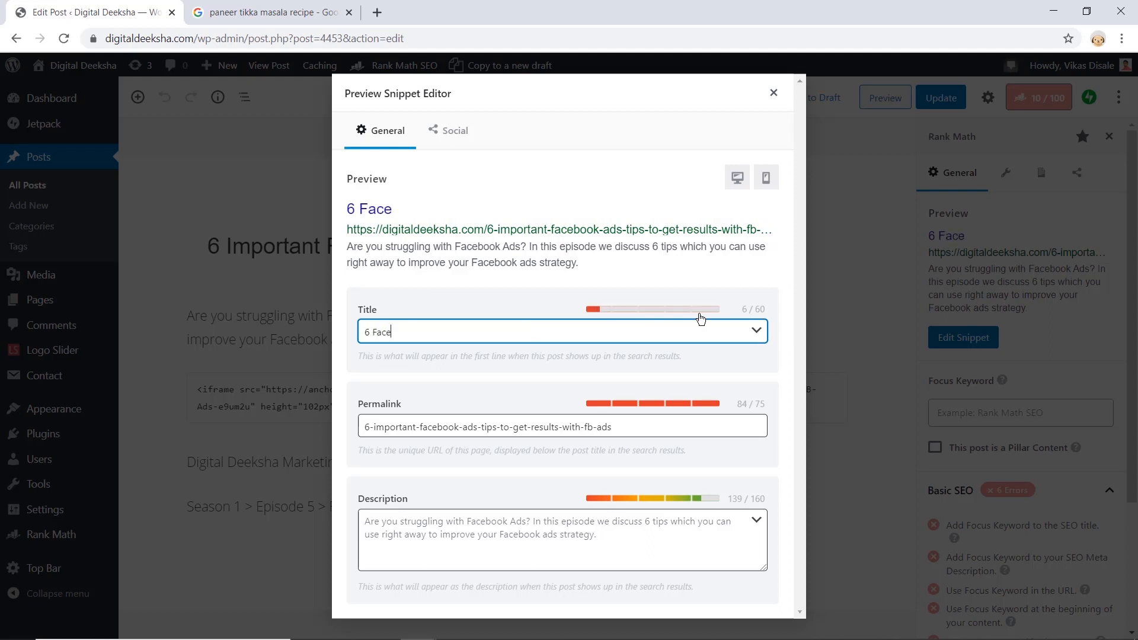
pyautogui.write('book Ads')
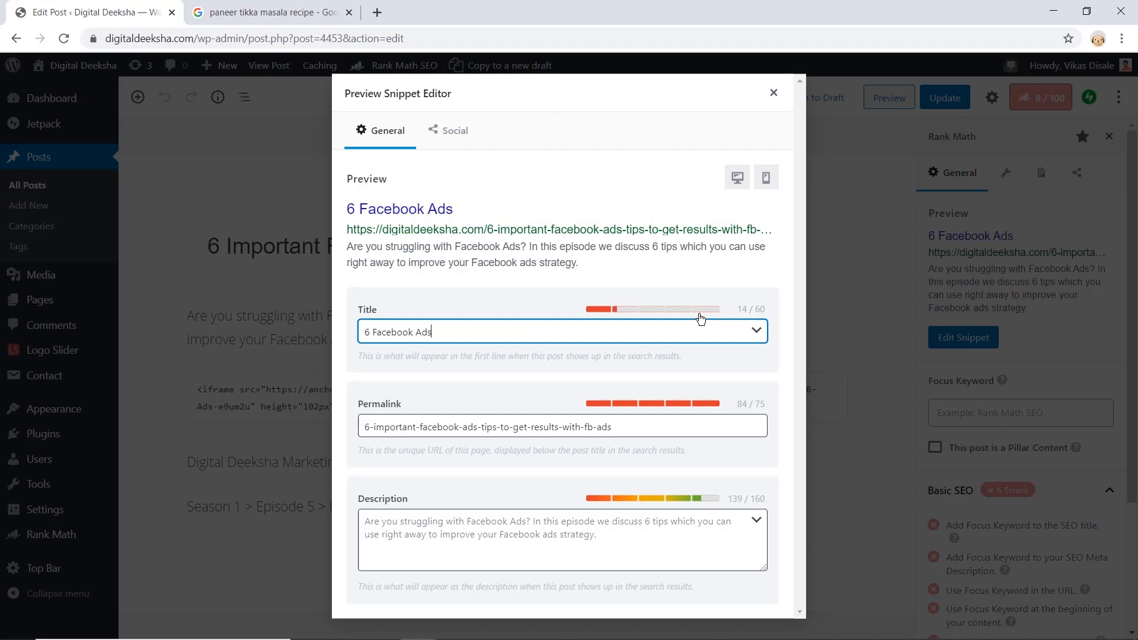
pyautogui.write(' Tips f')
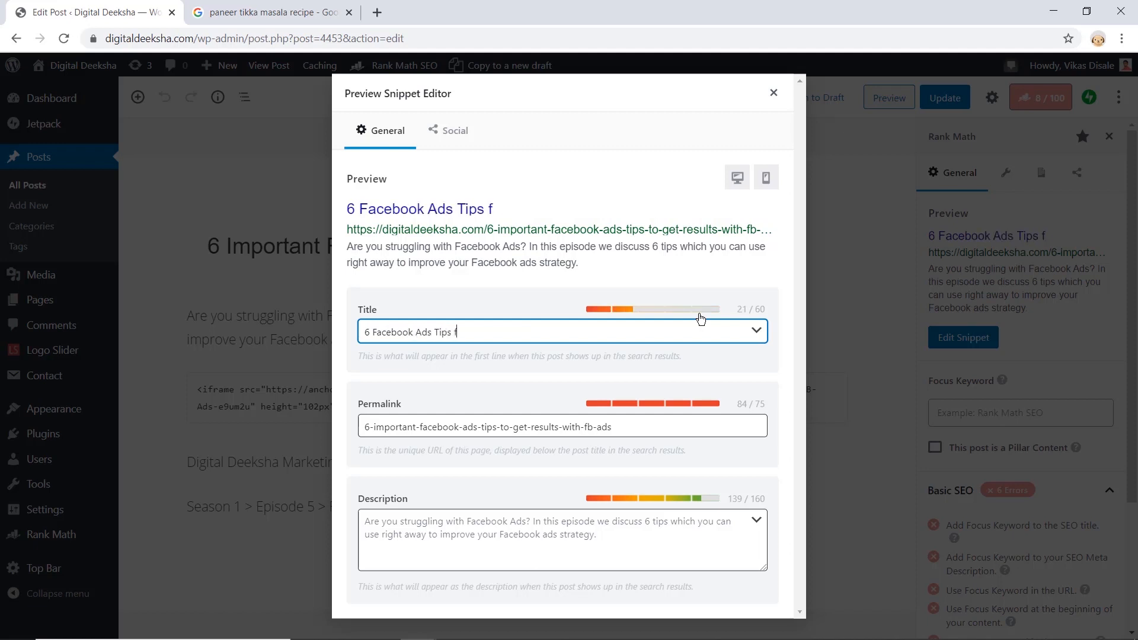
pyautogui.write('or 2020')
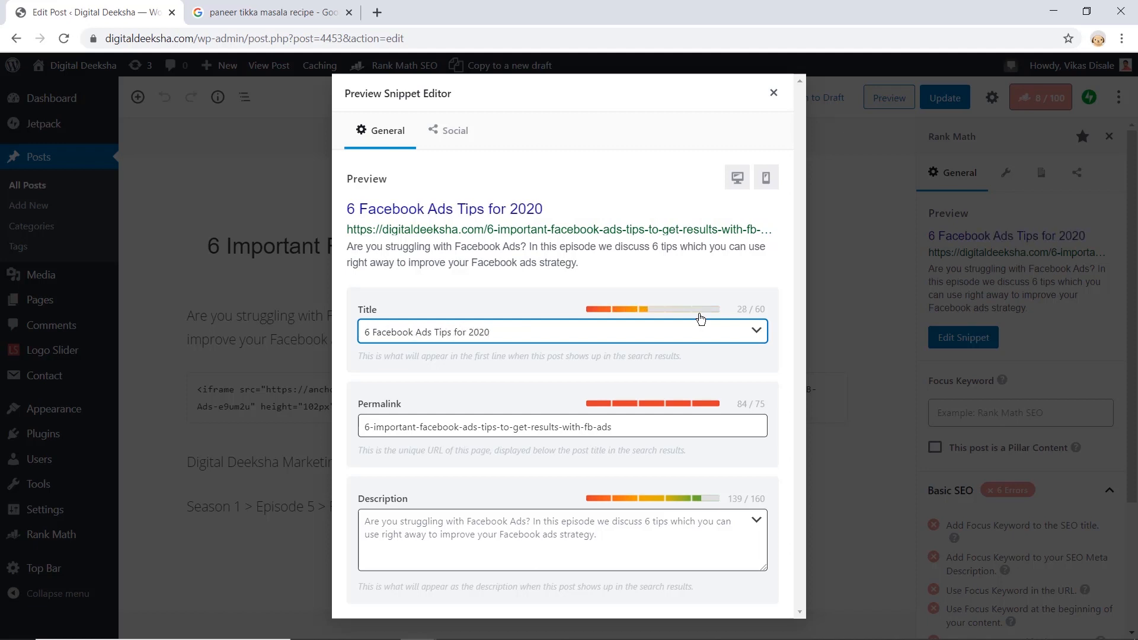
pyautogui.write(' to get Better Leads')
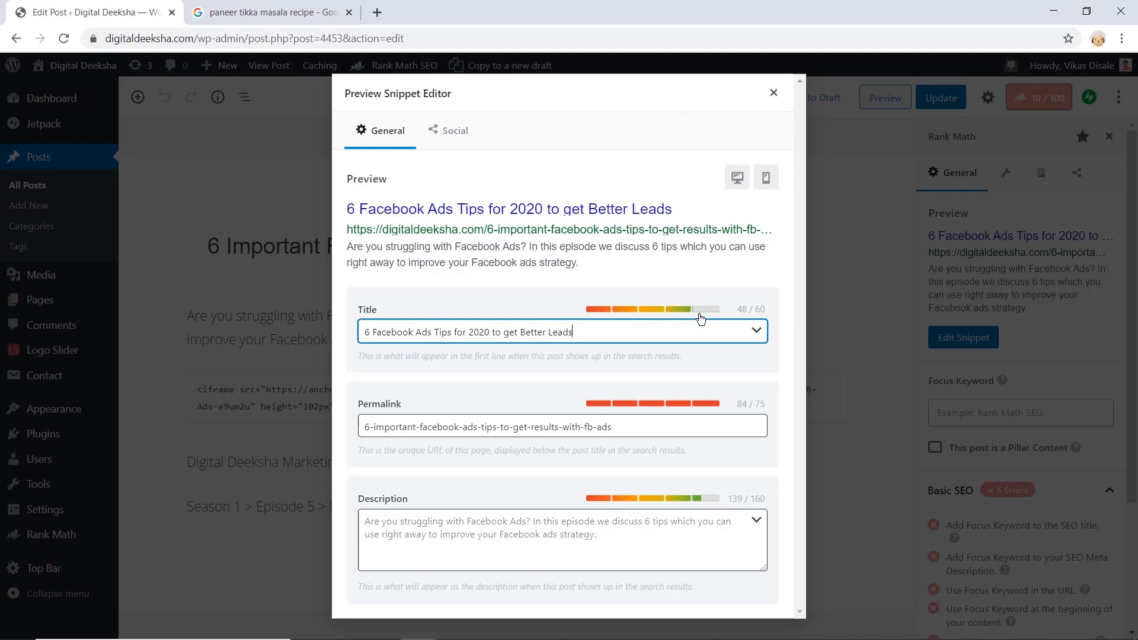
pyautogui.write(' and ROI')
pyautogui.click(609, 541)
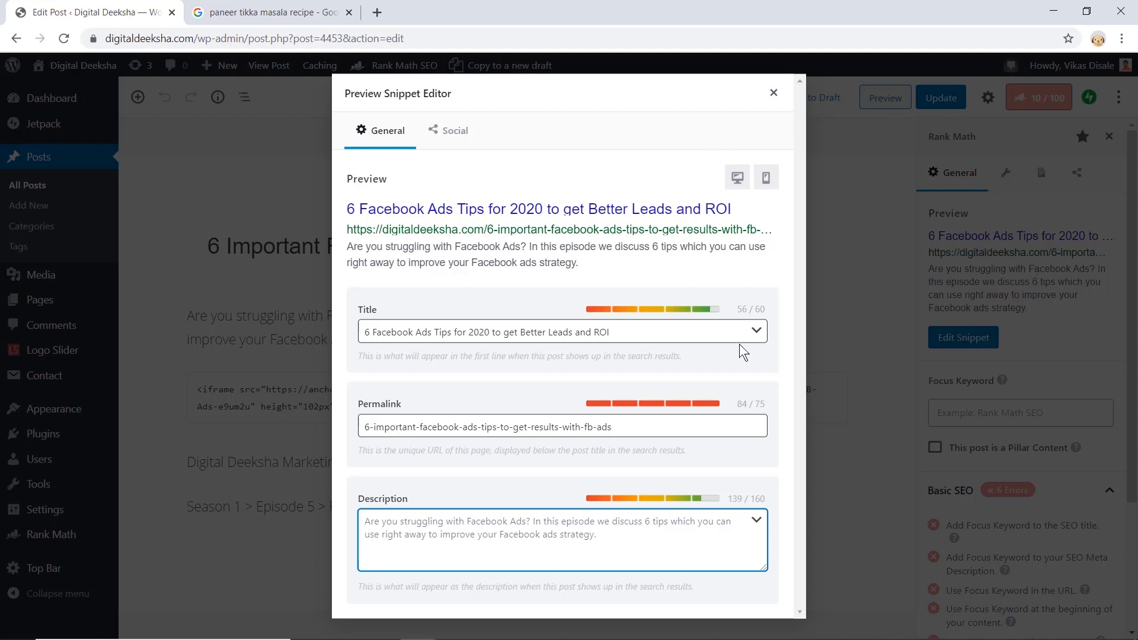
# Step: Examine the snippet's Facebook and Twitter previews with their image, title and description options, and close the snippet editor
pyautogui.click(448, 133)
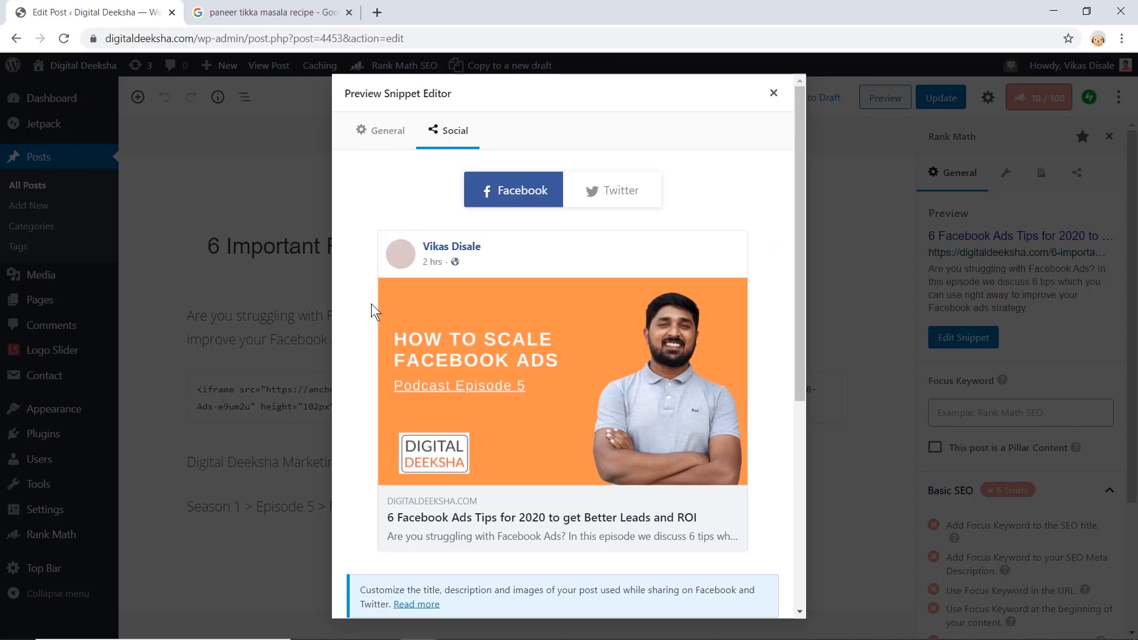
pyautogui.scroll(-3, 371, 303)
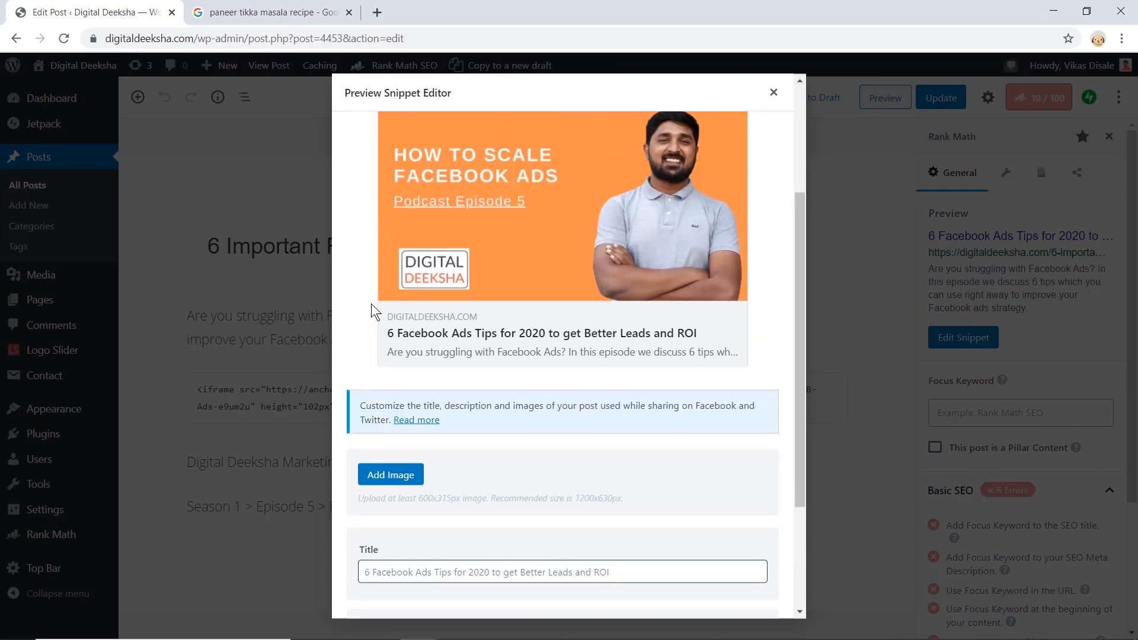
pyautogui.scroll(3, 371, 303)
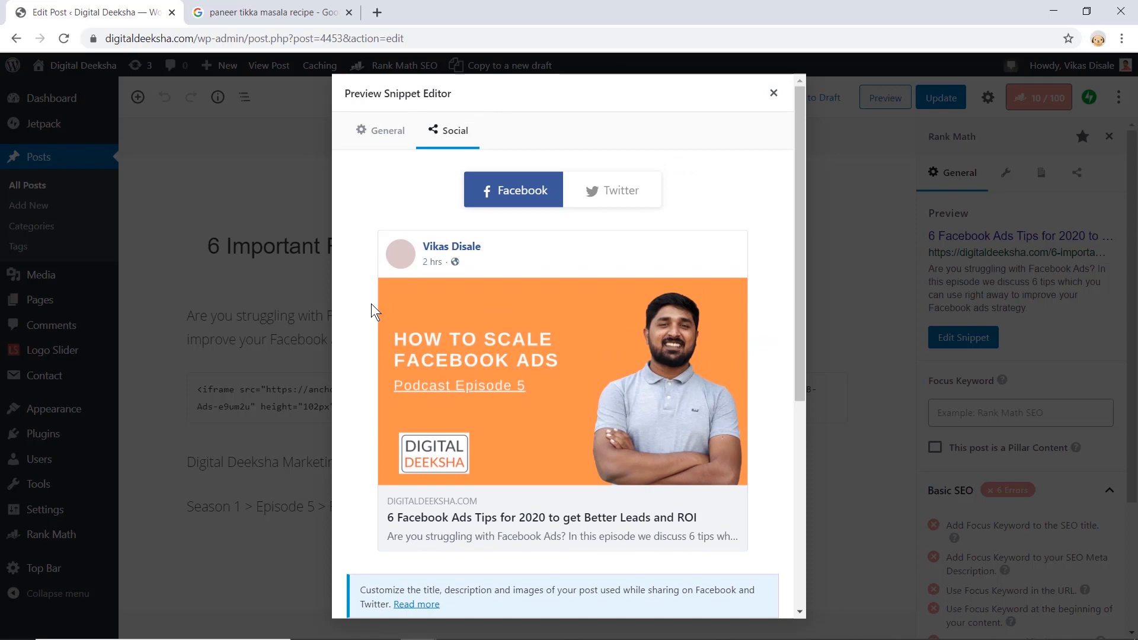
pyautogui.scroll(-6, 645, 401)
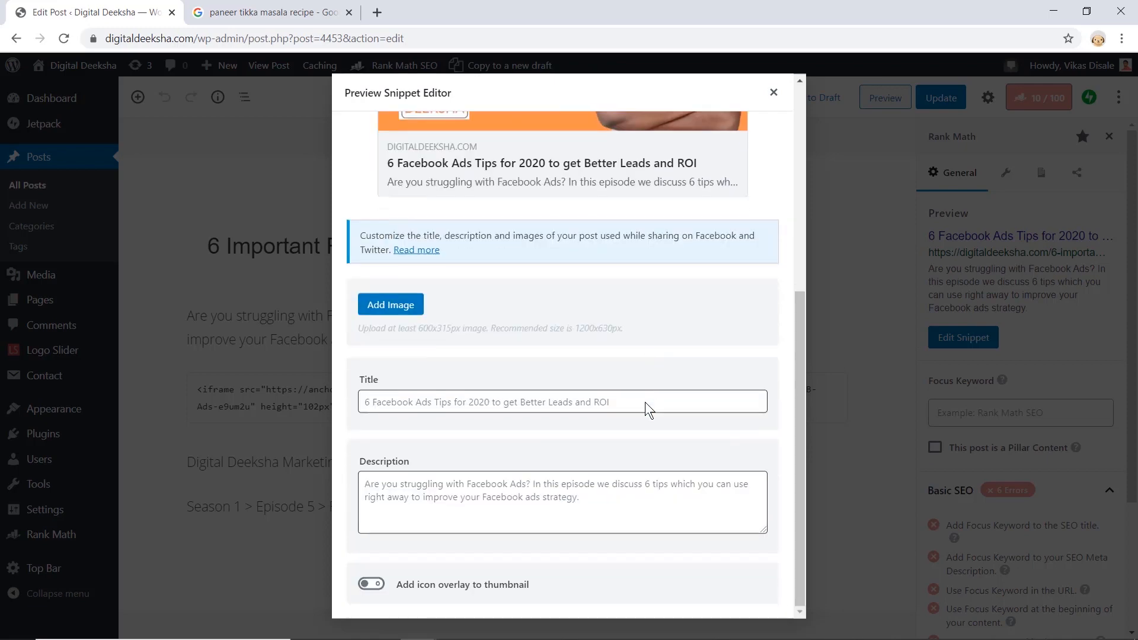
pyautogui.scroll(6, 645, 402)
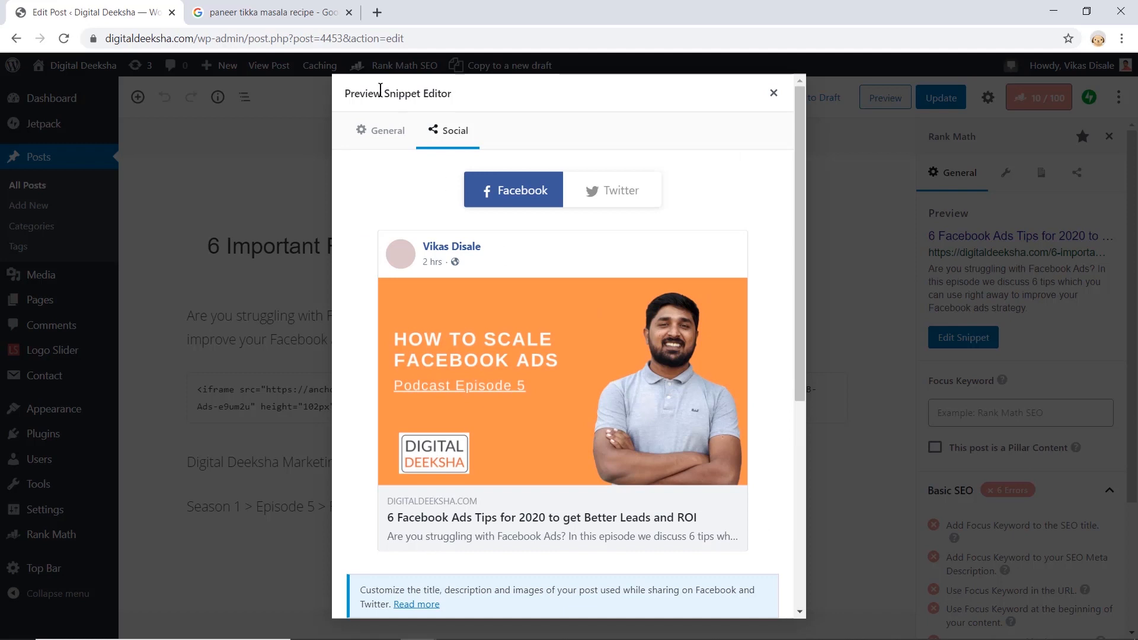
pyautogui.click(382, 131)
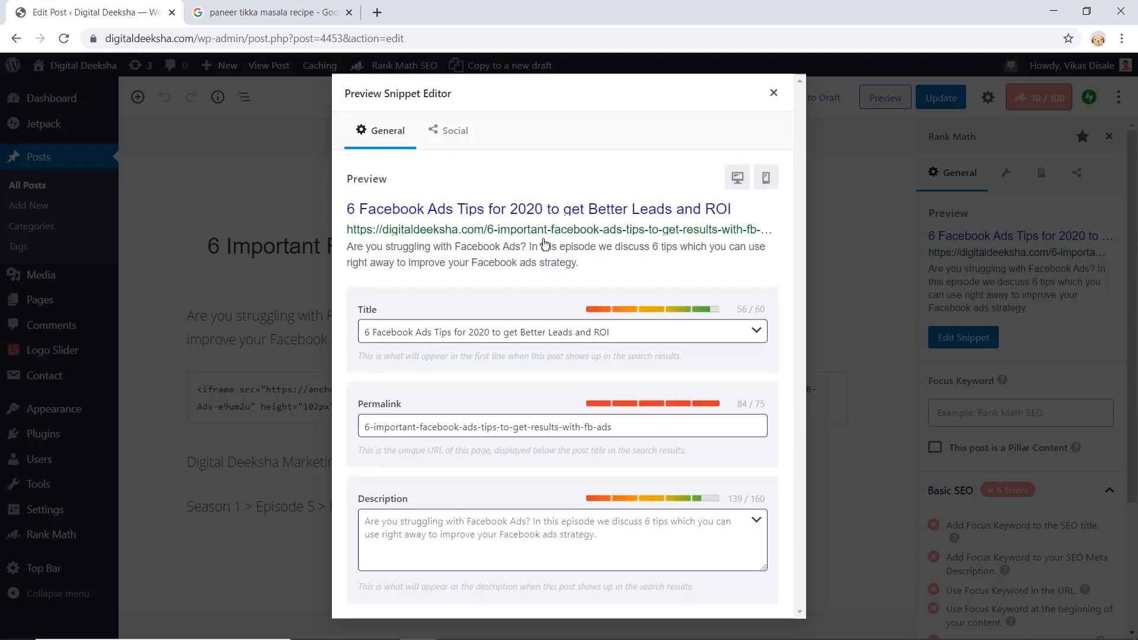
pyautogui.click(454, 131)
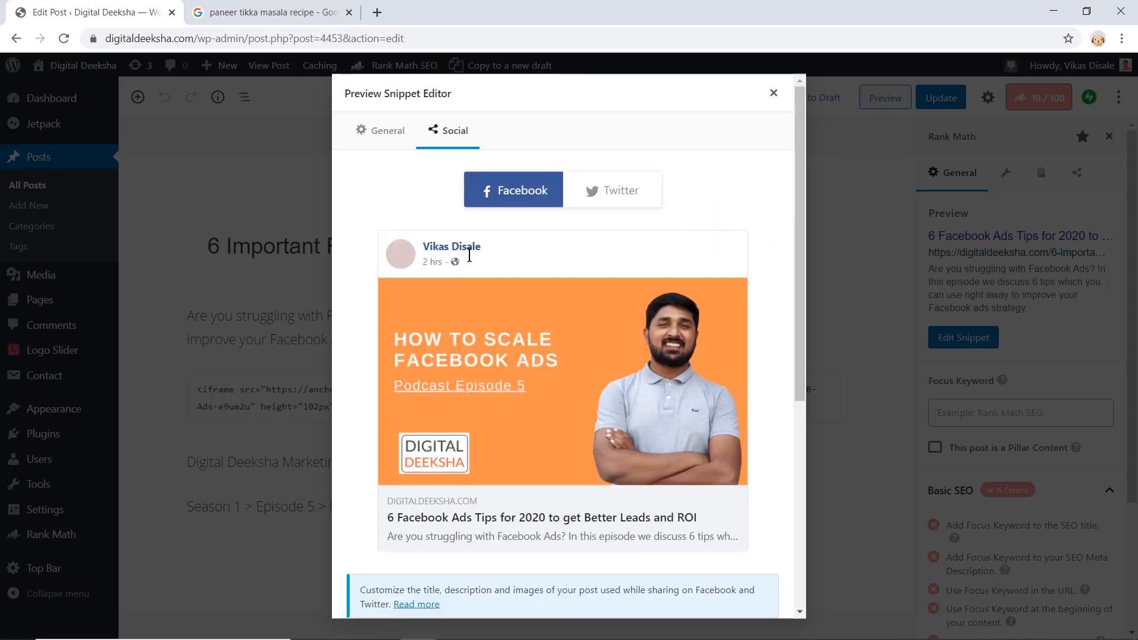
pyautogui.scroll(-6, 535, 384)
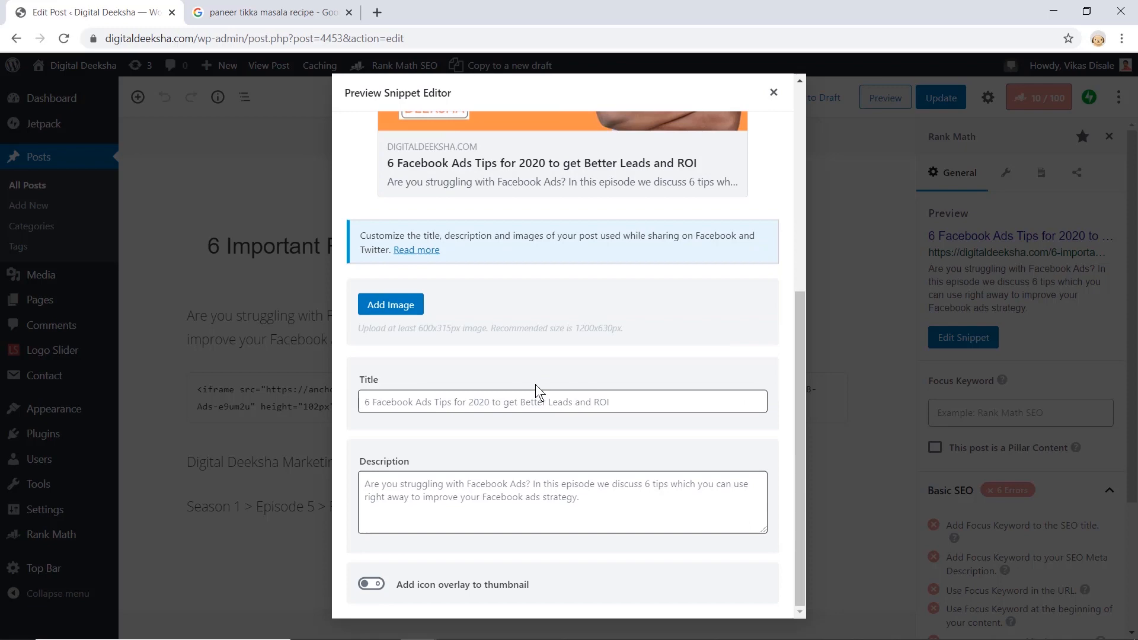
pyautogui.scroll(6, 535, 384)
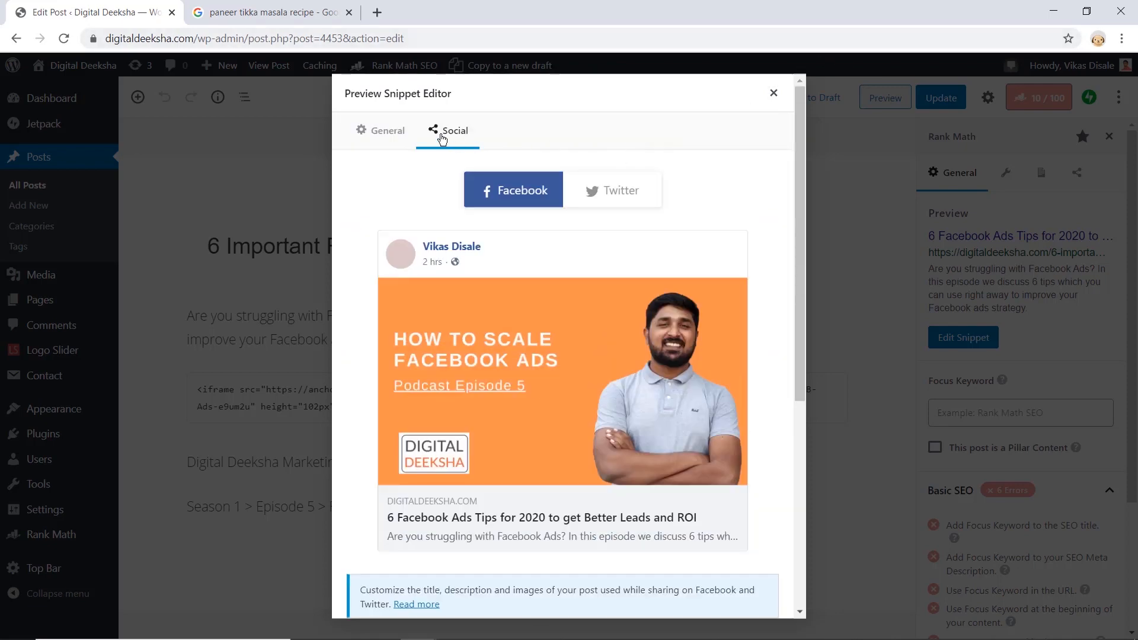
pyautogui.click(611, 187)
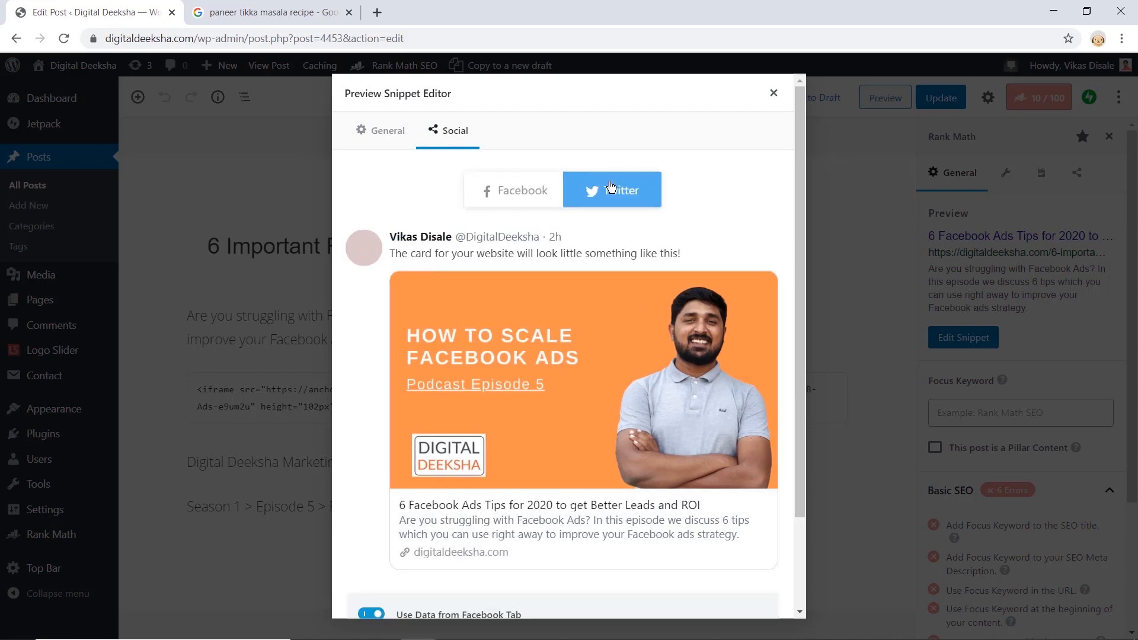
pyautogui.click(766, 86)
# Step: Add "facebook tips for 2020" as the post's focus keyword
pyautogui.scroll(-2, 997, 300)
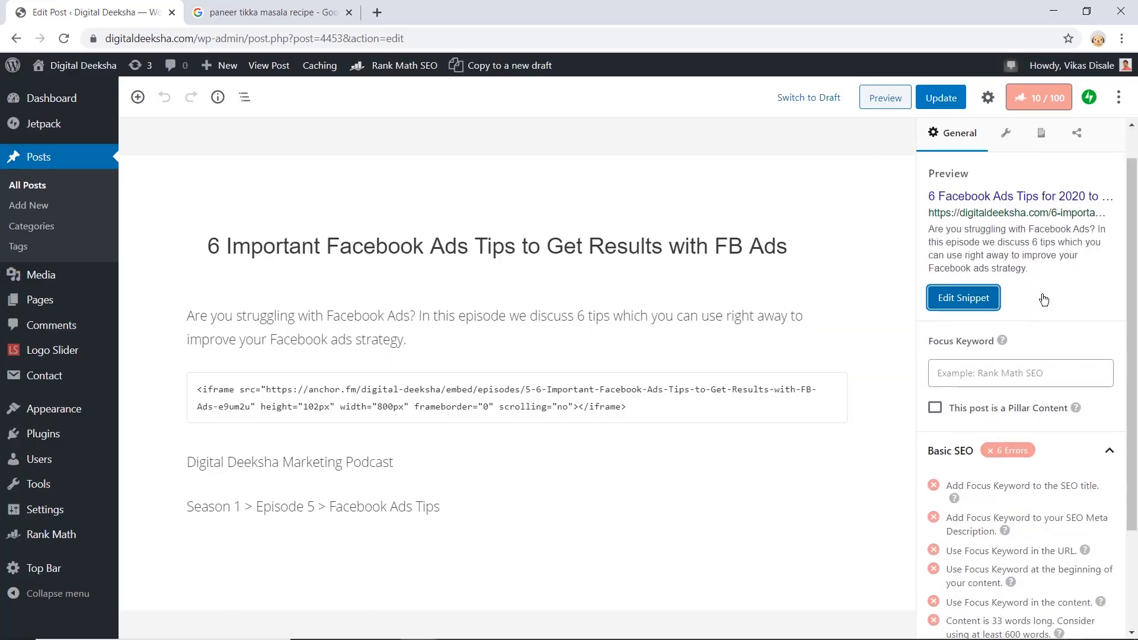
pyautogui.click(998, 302)
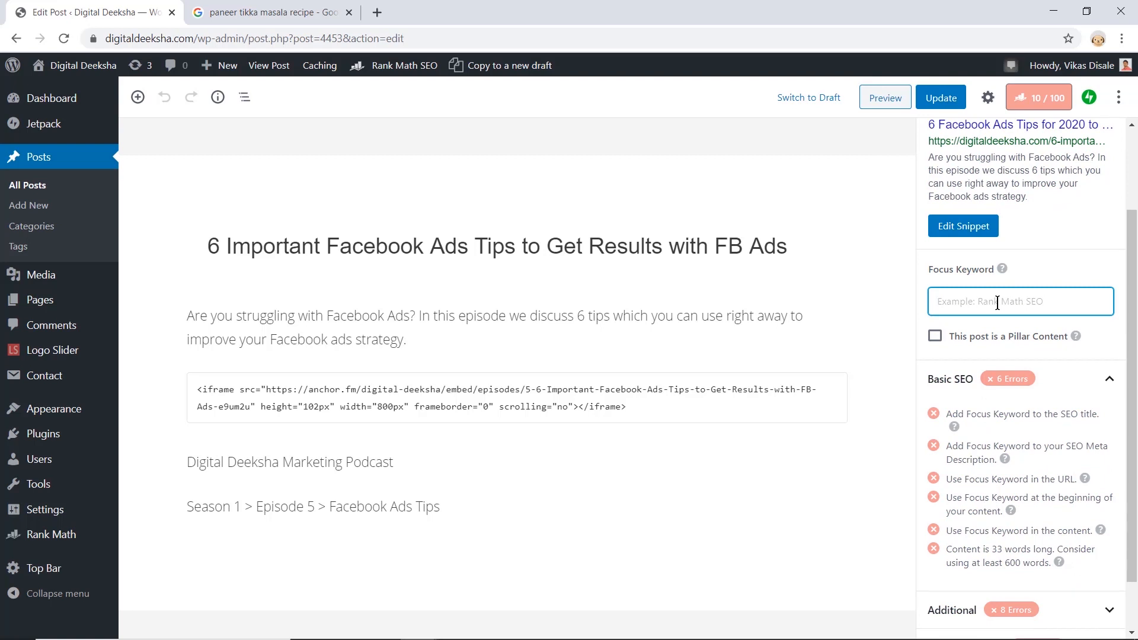
pyautogui.write('facebook tips for 2020')
pyautogui.press('Return')
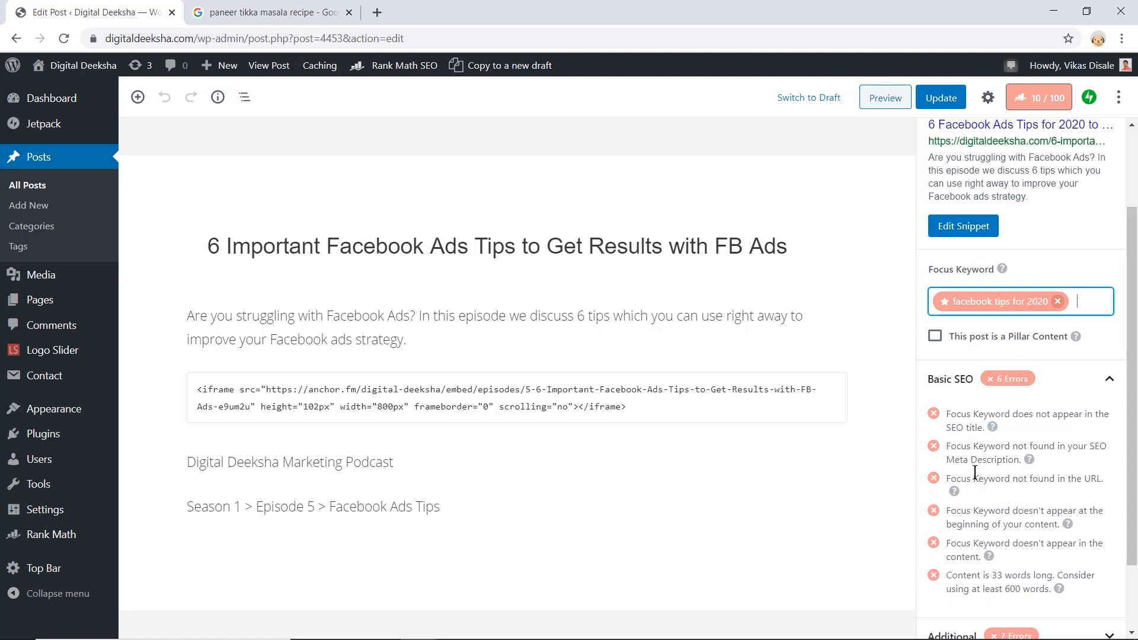
# Step: Read through the Basic SEO checks on focus keyword placement and content length
pyautogui.scroll(-2, 975, 473)
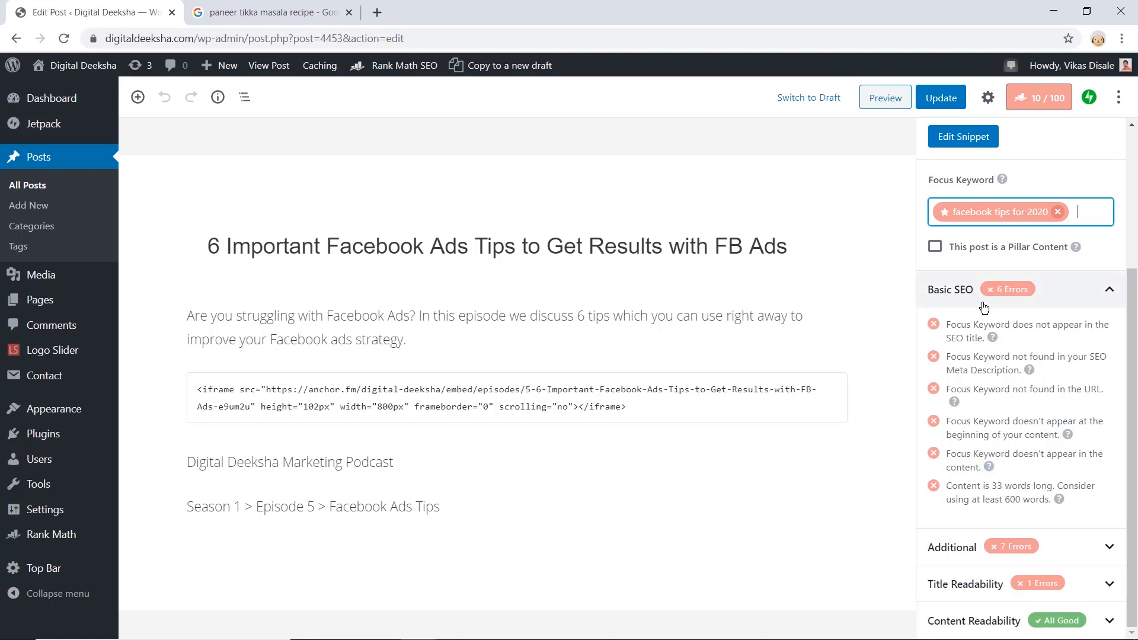
pyautogui.tripleClick(969, 362)
pyautogui.click(993, 391)
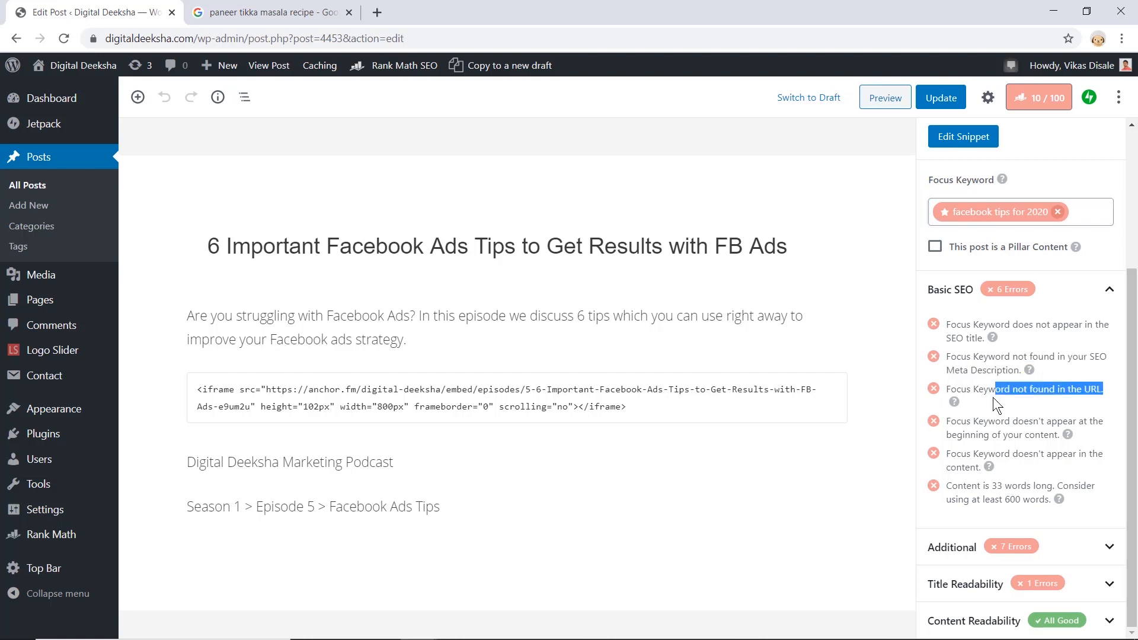
pyautogui.tripleClick(984, 433)
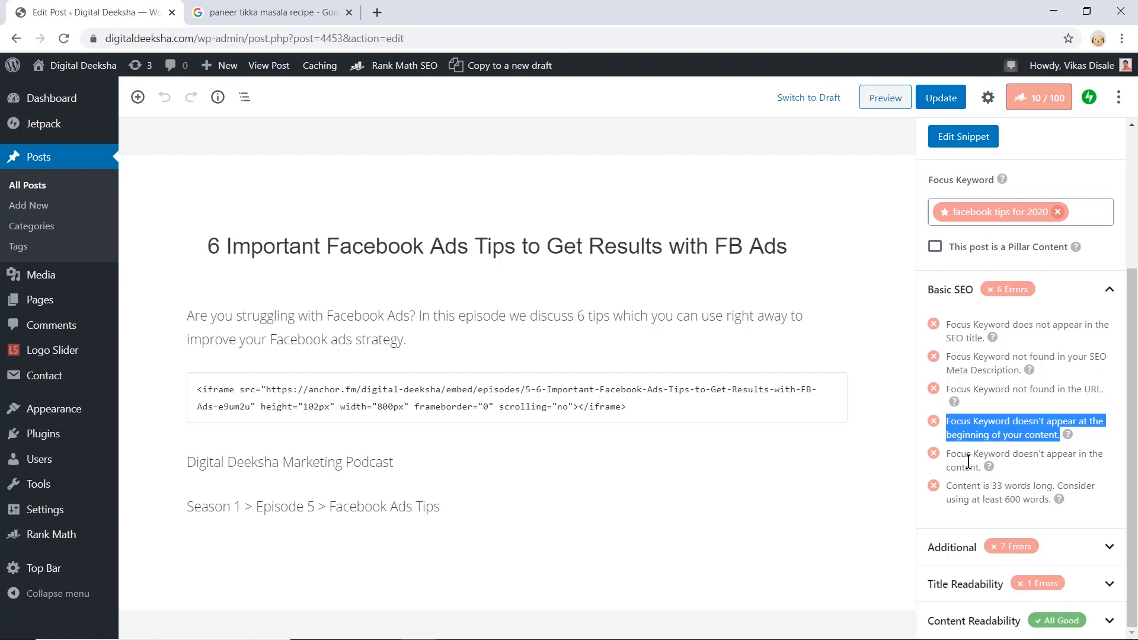
pyautogui.tripleClick(974, 492)
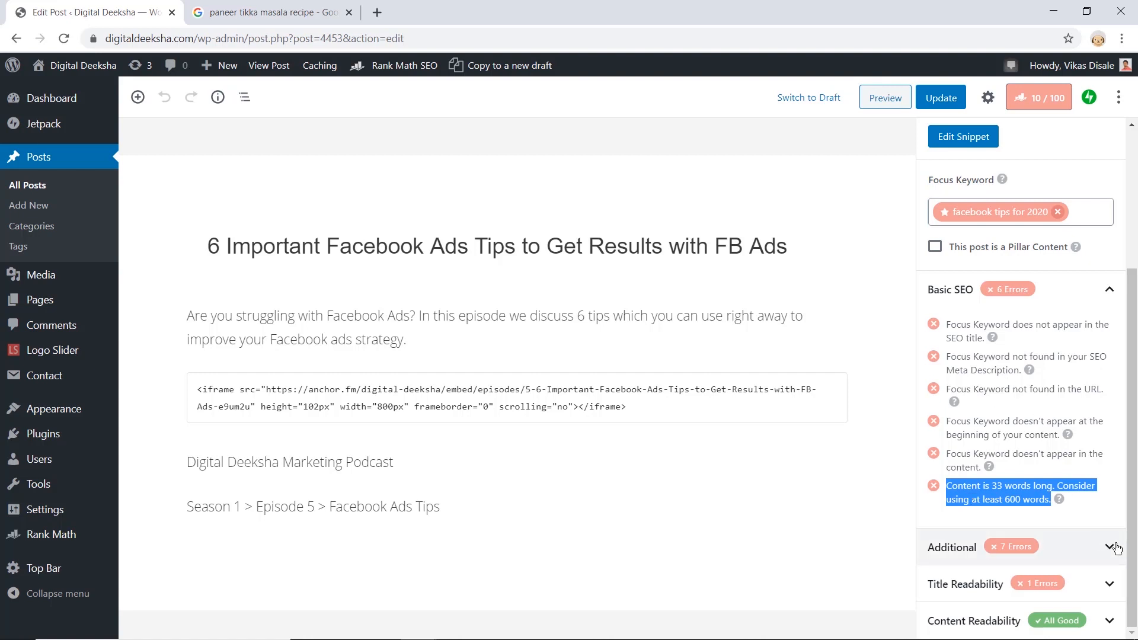
# Step: Expand the Additional and Title Readability checks and read through their recommendations
pyautogui.click(1089, 540)
pyautogui.scroll(-1, 1080, 546)
pyautogui.scroll(-3, 1081, 547)
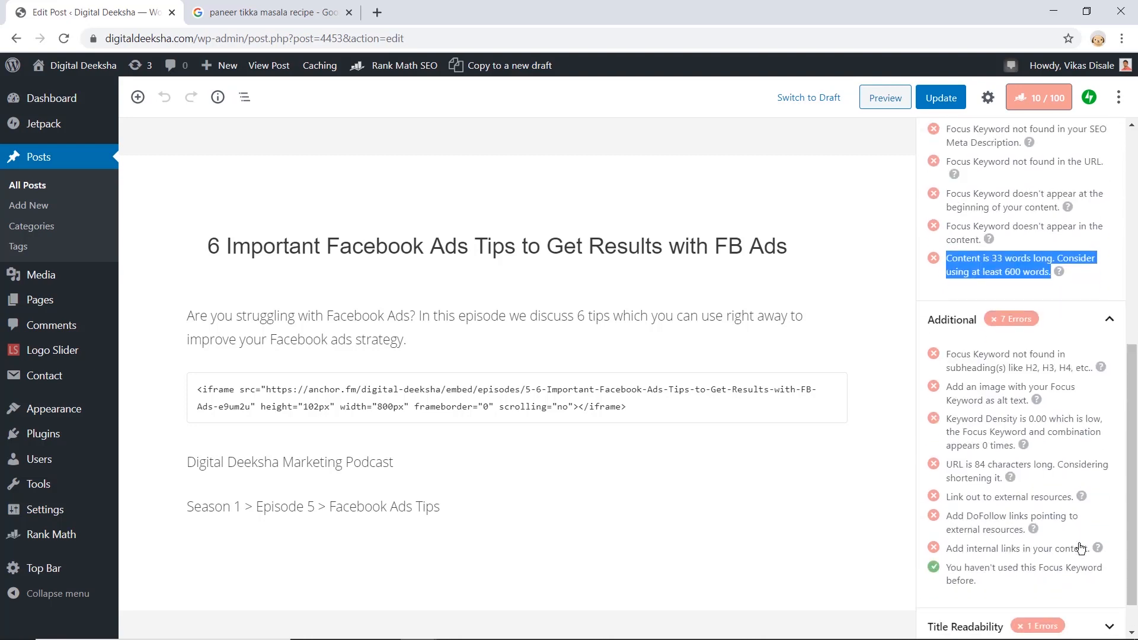
pyautogui.scroll(-1, 1080, 547)
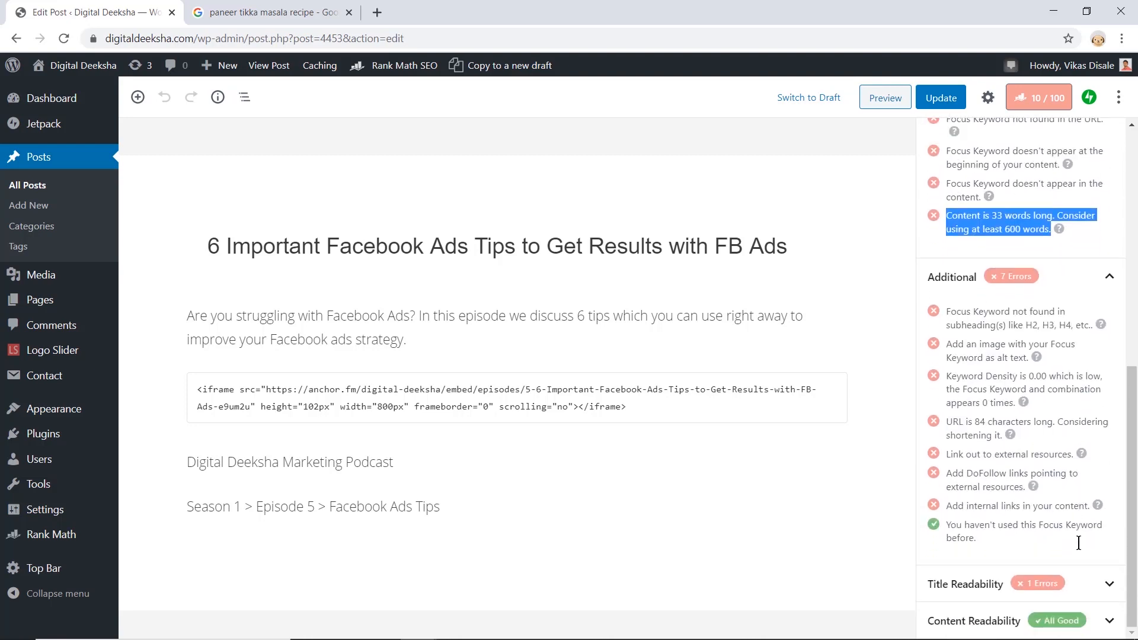
pyautogui.click(1106, 583)
pyautogui.scroll(-4, 1062, 457)
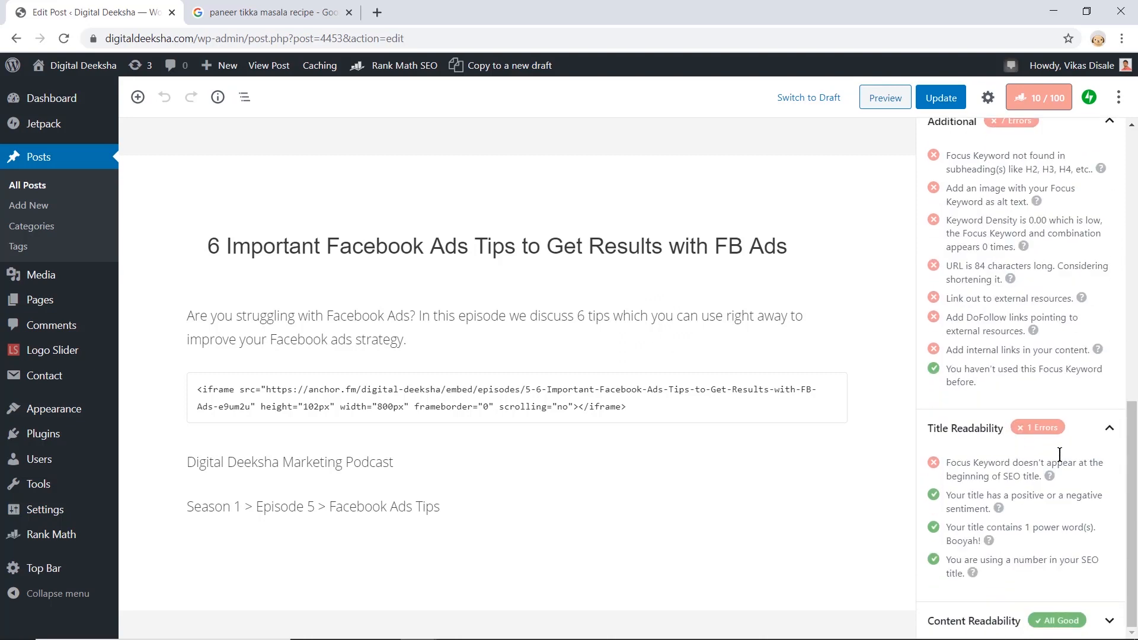
pyautogui.scroll(15, 1061, 456)
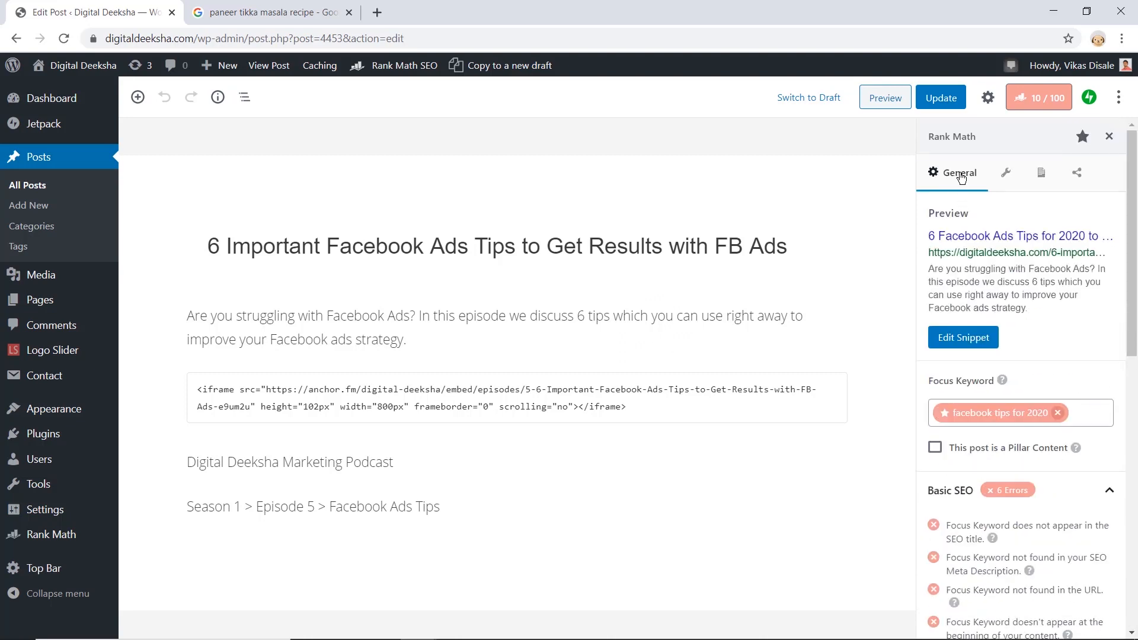
# Step: Look over the post's Advanced robots meta and canonical options, and open its Schema settings
pyautogui.click(1002, 174)
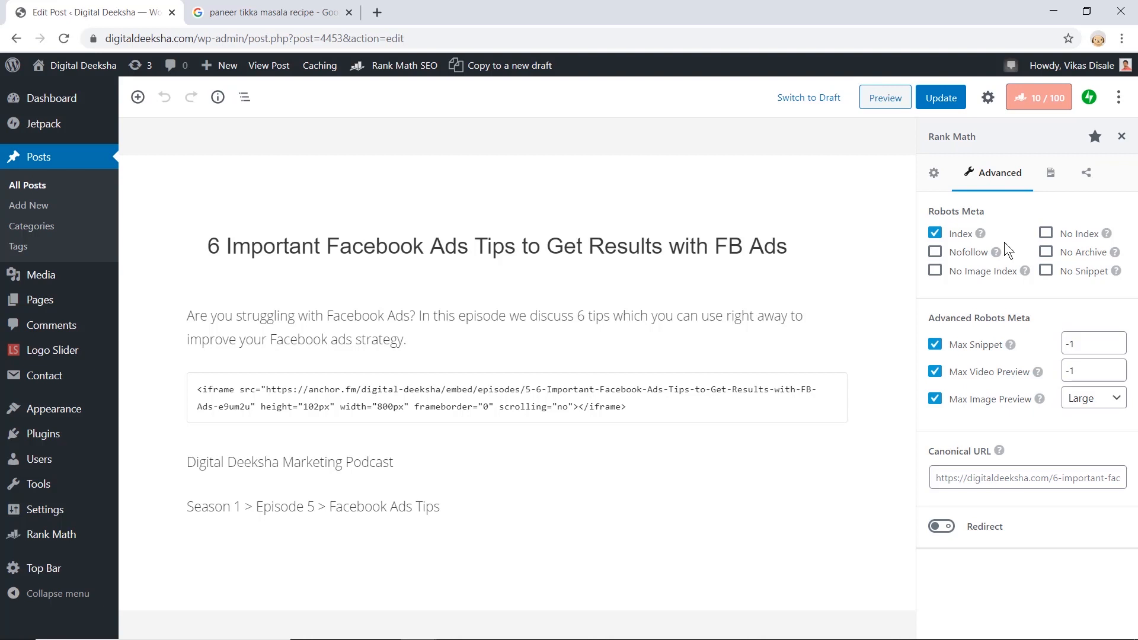
pyautogui.click(1050, 173)
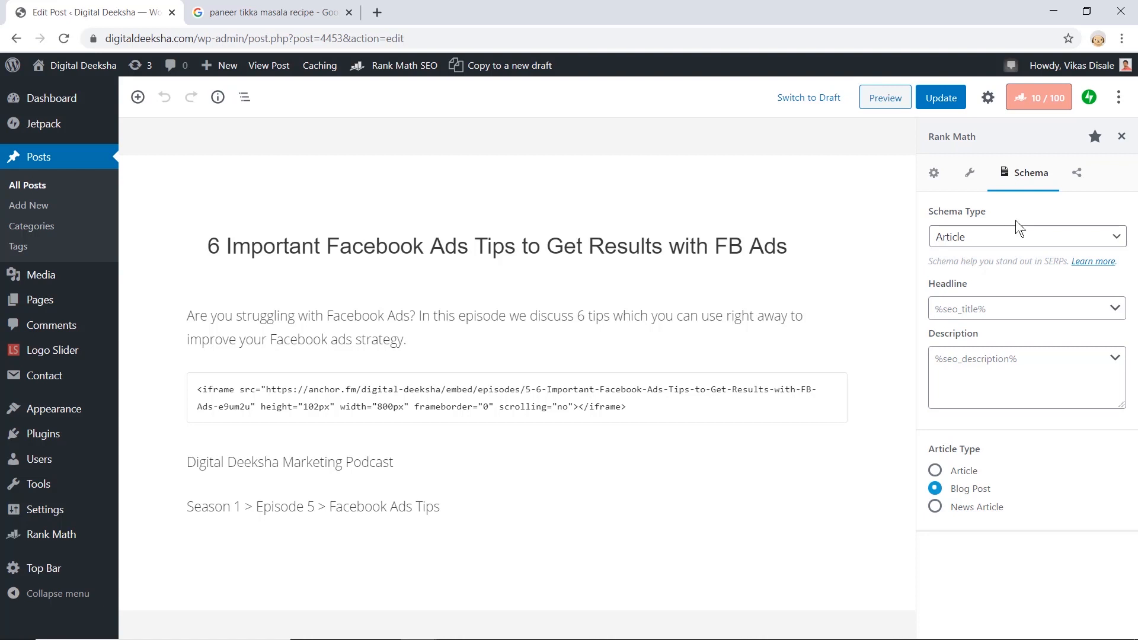
# Step: Switch the post's schema type to Recipe to look through its fields, and set it back to Article
pyautogui.click(991, 238)
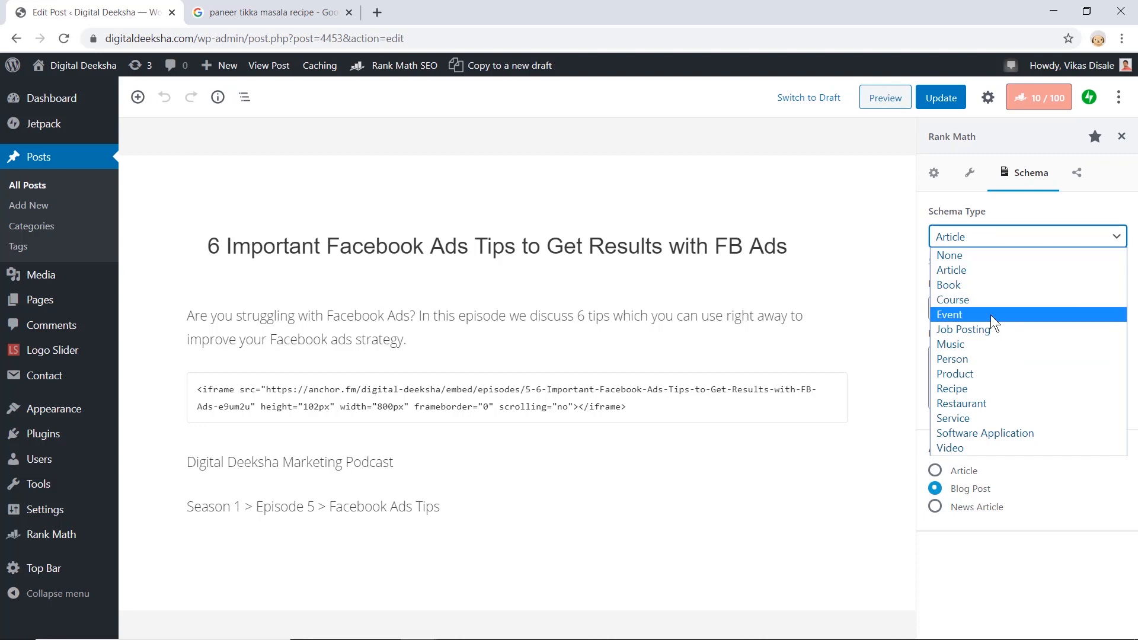
pyautogui.click(979, 390)
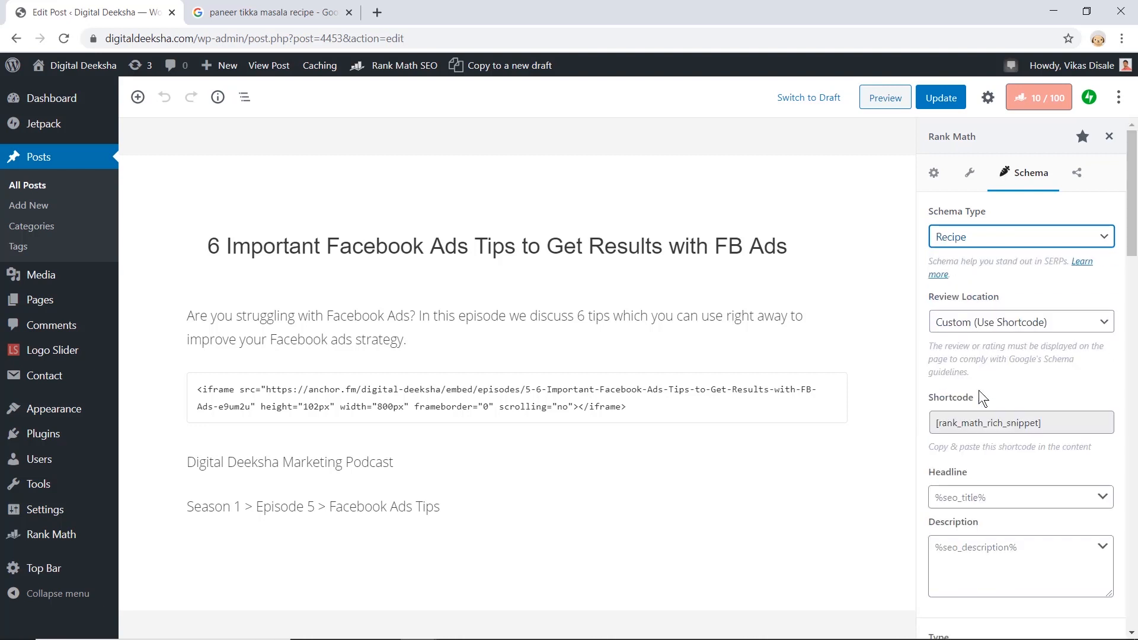
pyautogui.scroll(-8, 1007, 373)
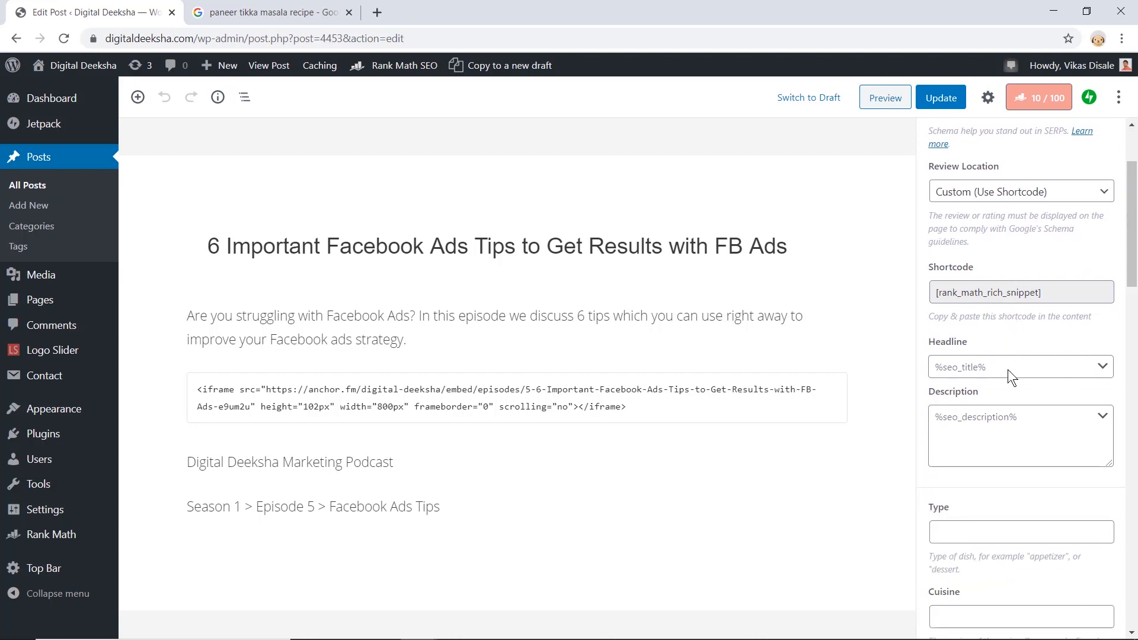
pyautogui.scroll(-3, 1007, 368)
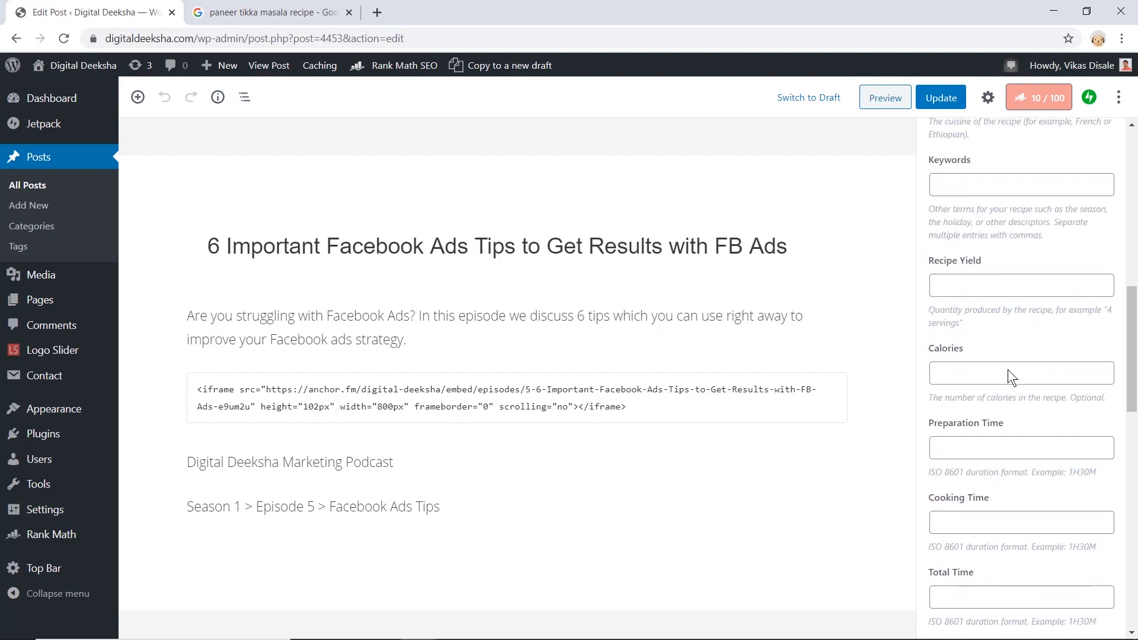
pyautogui.scroll(-3, 1012, 373)
pyautogui.scroll(-8, 1012, 383)
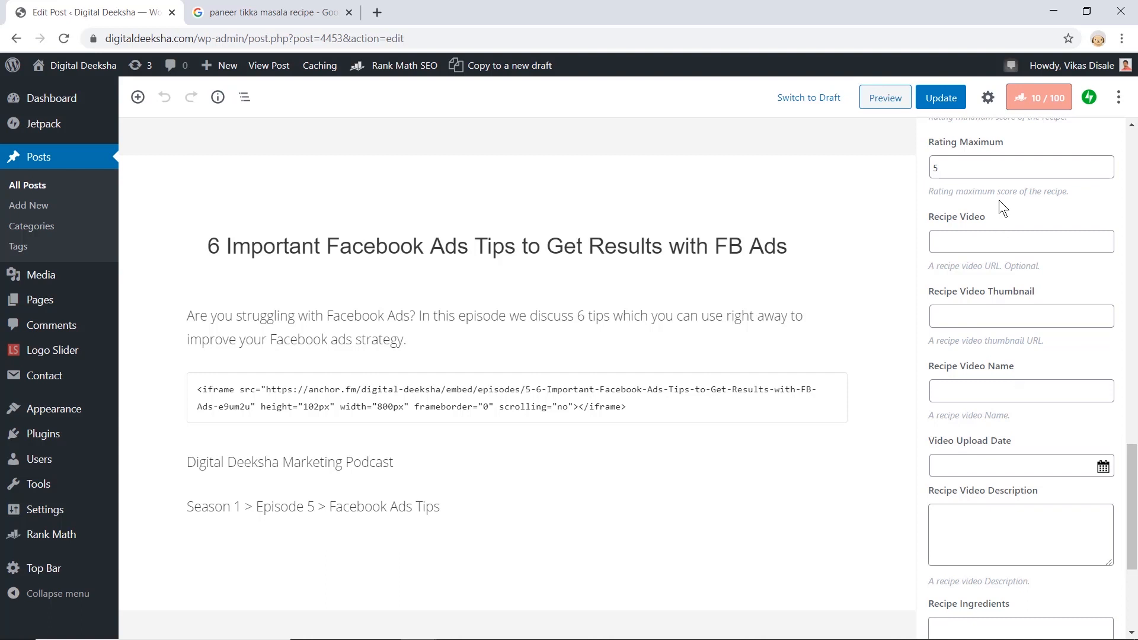
pyautogui.scroll(20, 998, 200)
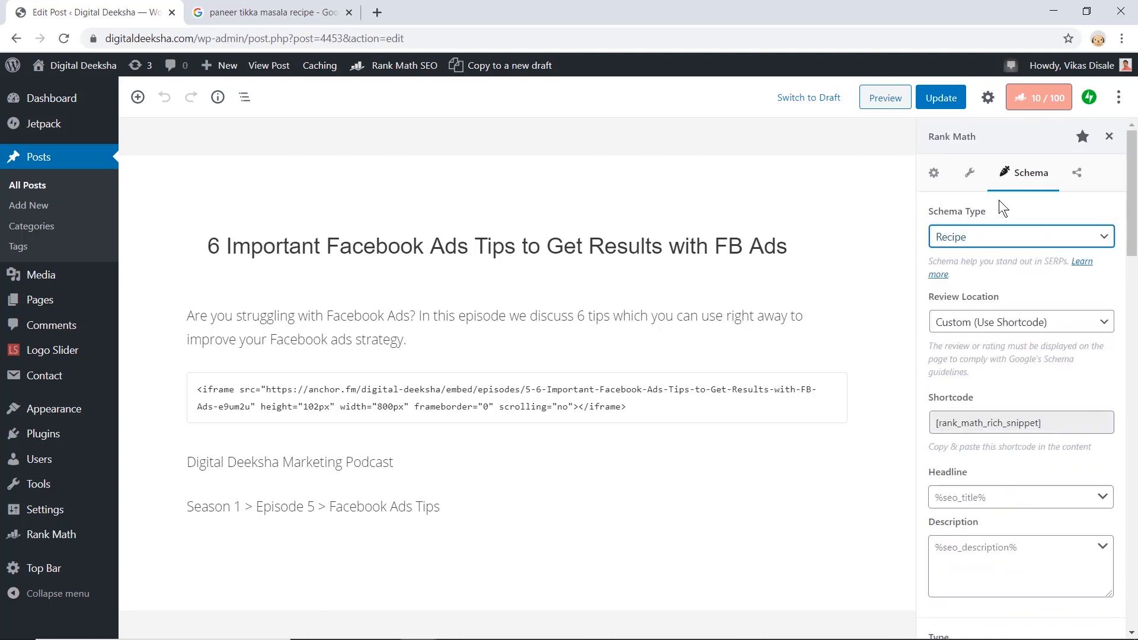
pyautogui.click(1000, 238)
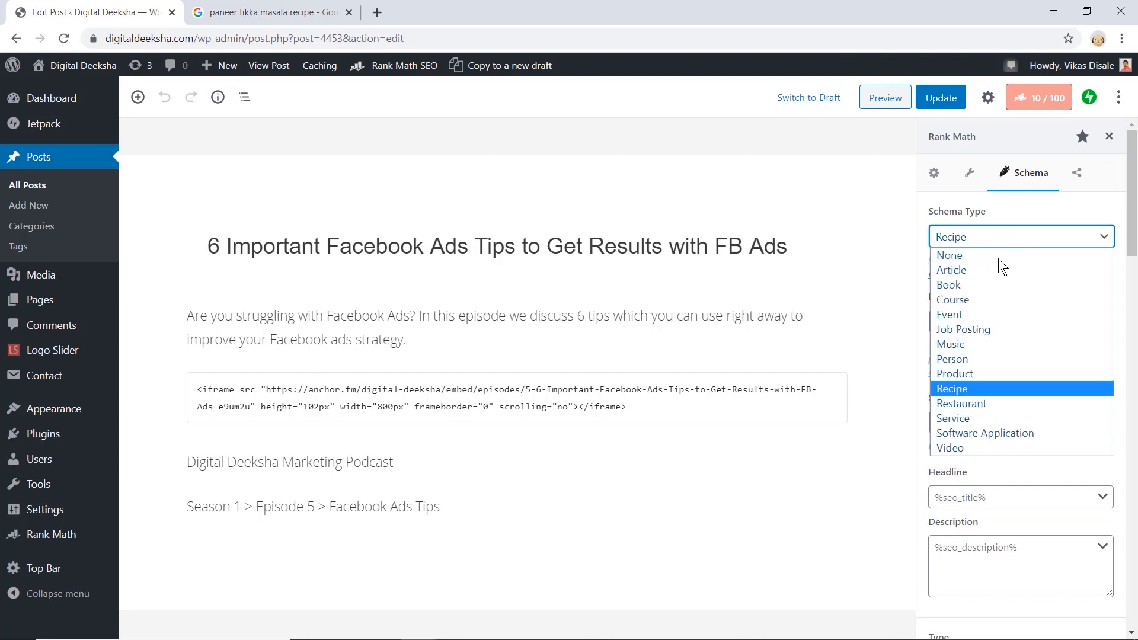
pyautogui.click(998, 268)
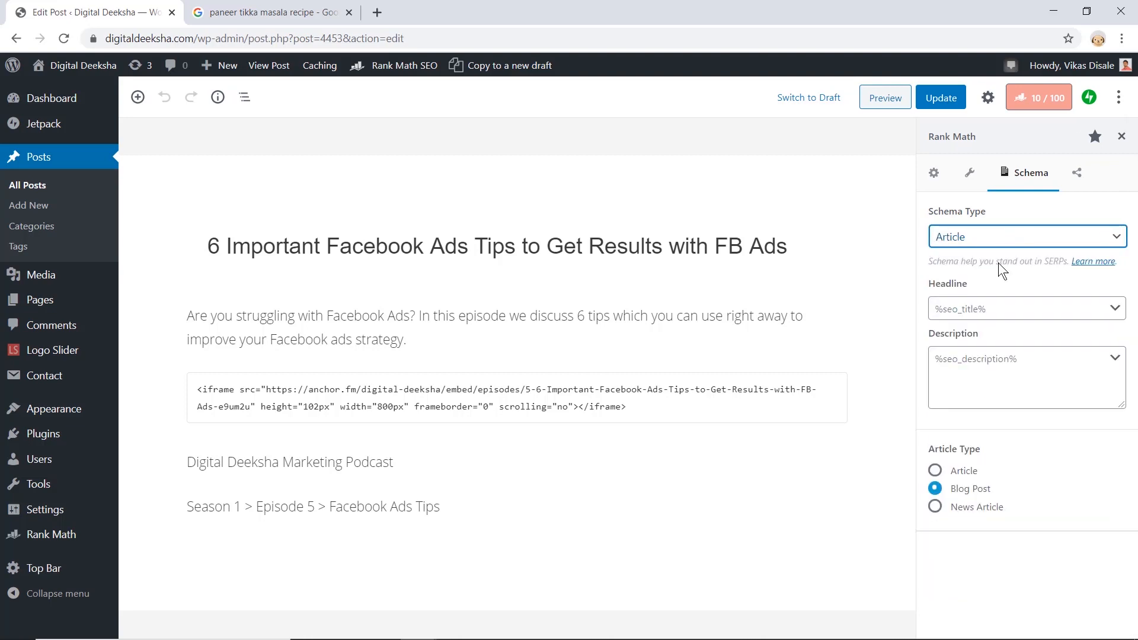
# Step: Preview how the post looks when shared on Facebook and Twitter, and close the snippet editor
pyautogui.click(1074, 175)
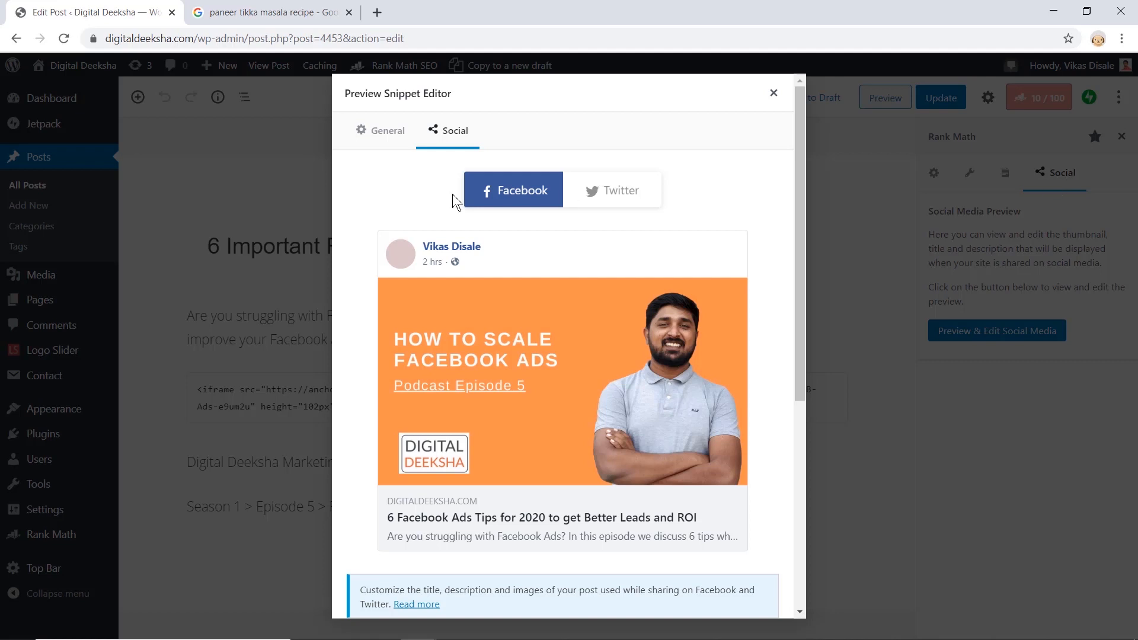
pyautogui.click(599, 196)
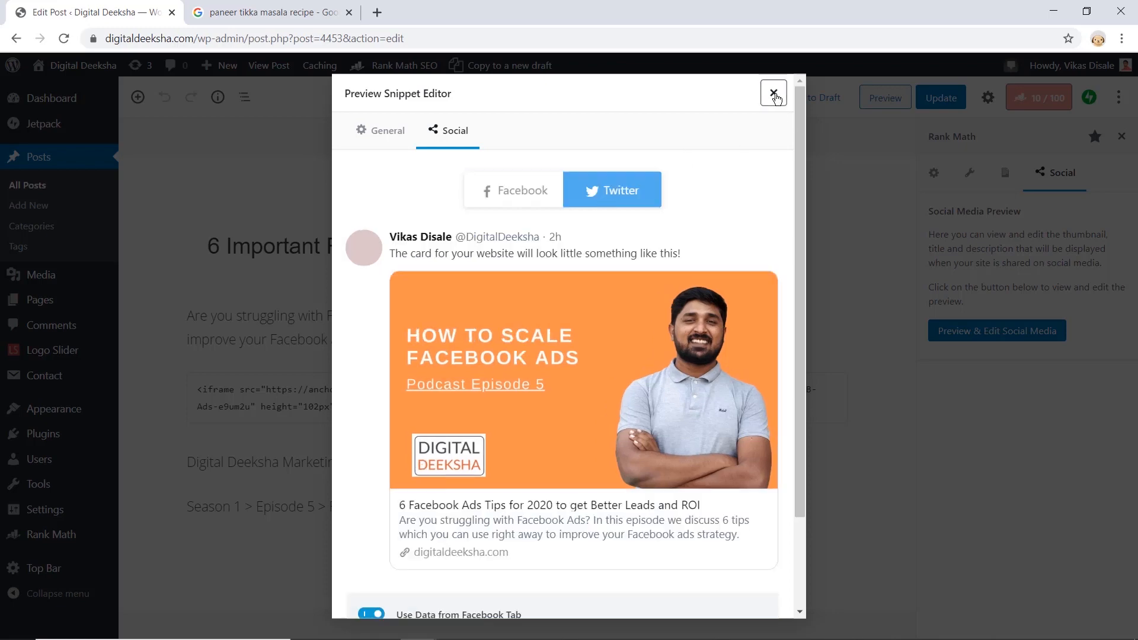
pyautogui.click(773, 93)
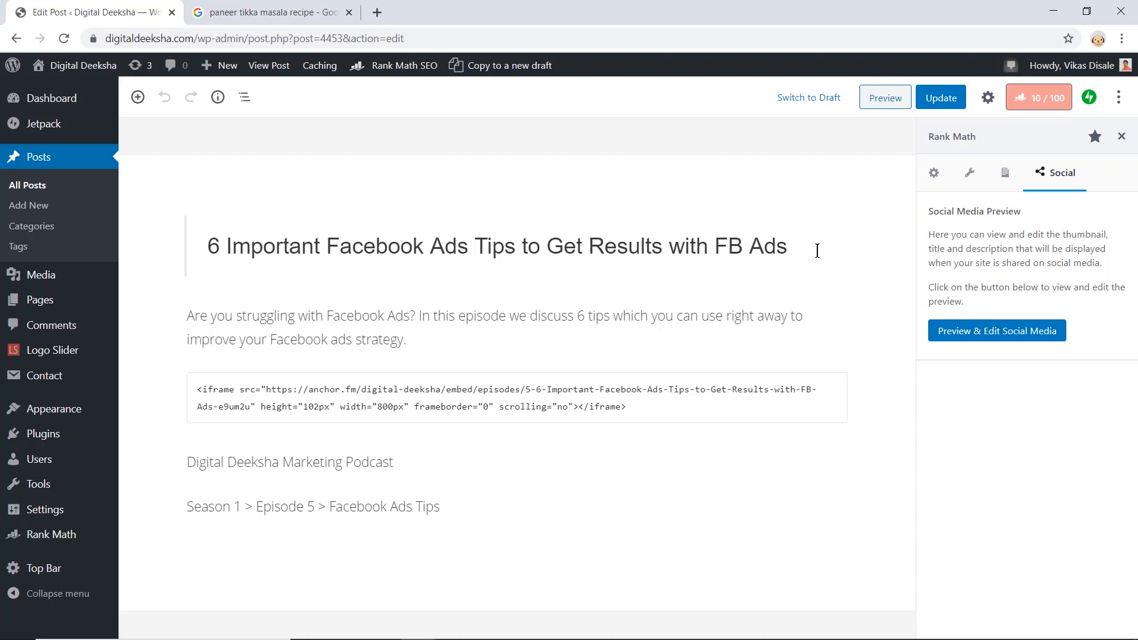
# Step: Update the post, open its live page and copy the page URL
pyautogui.click(945, 99)
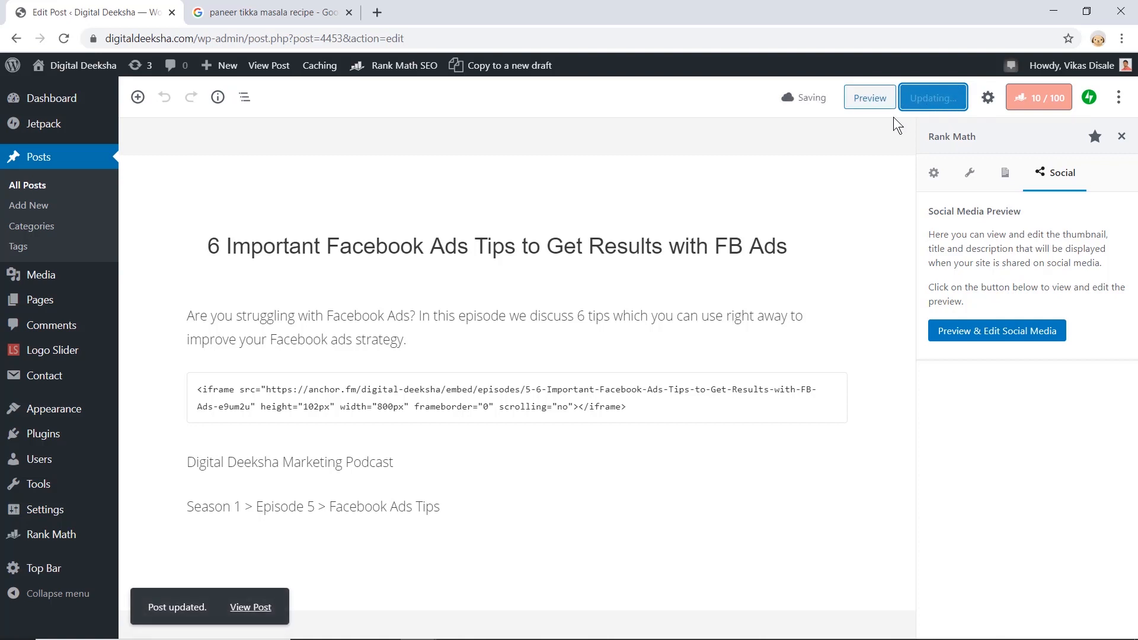
pyautogui.click(251, 607)
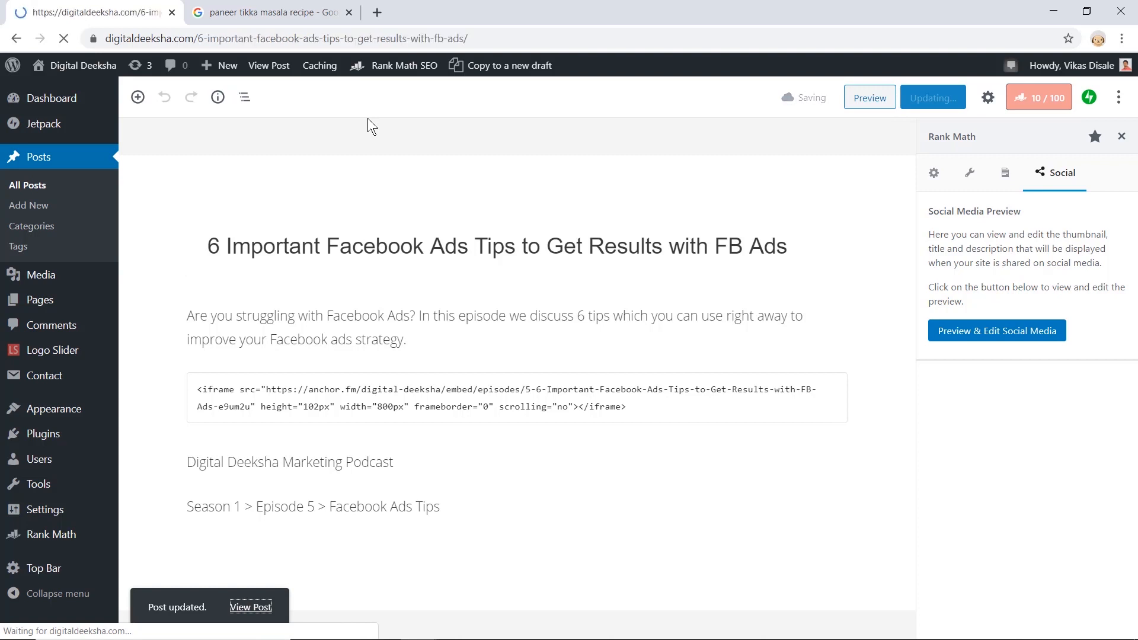
pyautogui.hotkey('ctrl', 'l')
pyautogui.hotkey('ctrl', 'c')
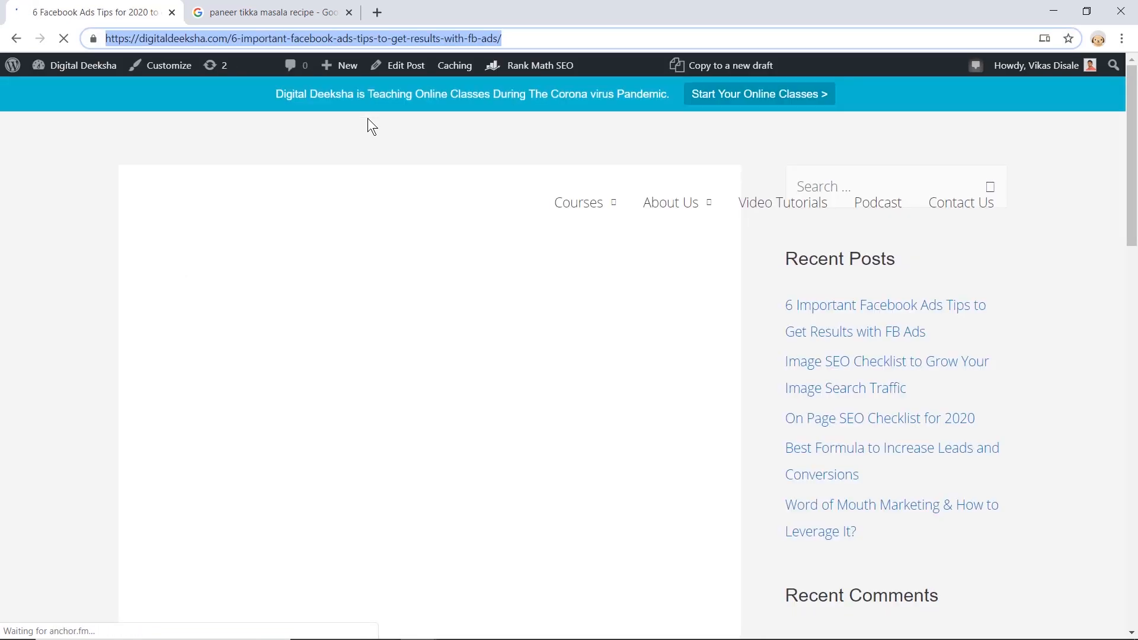
# Step: Search Google for "google structured testing tool" in a new browser tab and open the Structured Data Testing Tool
pyautogui.hotkey('ctrl', 't')
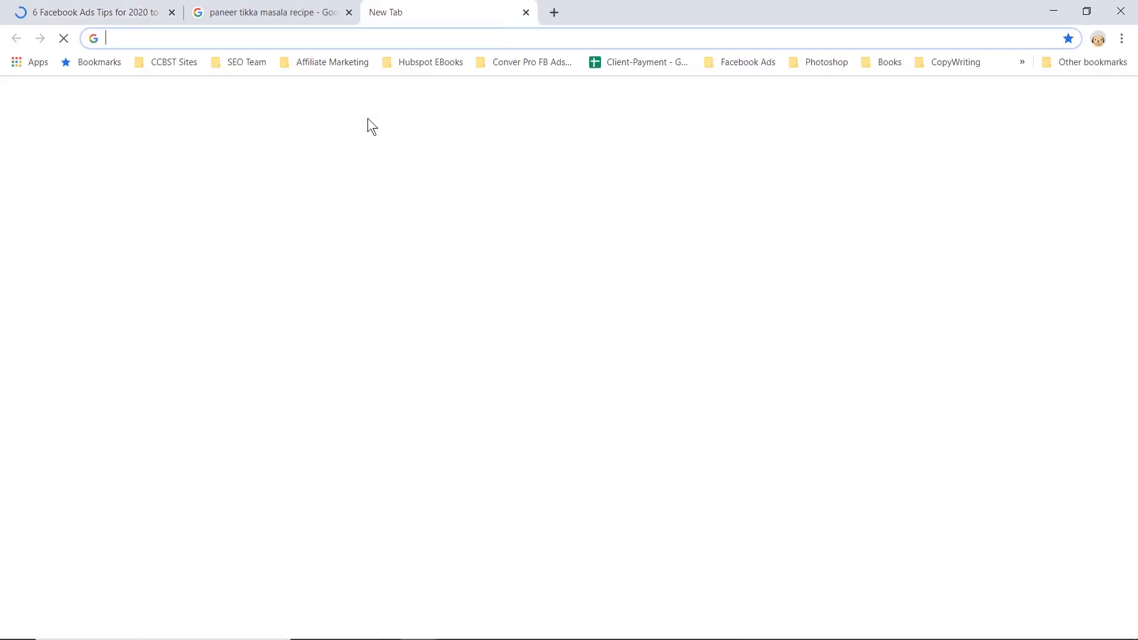
pyautogui.write('google st')
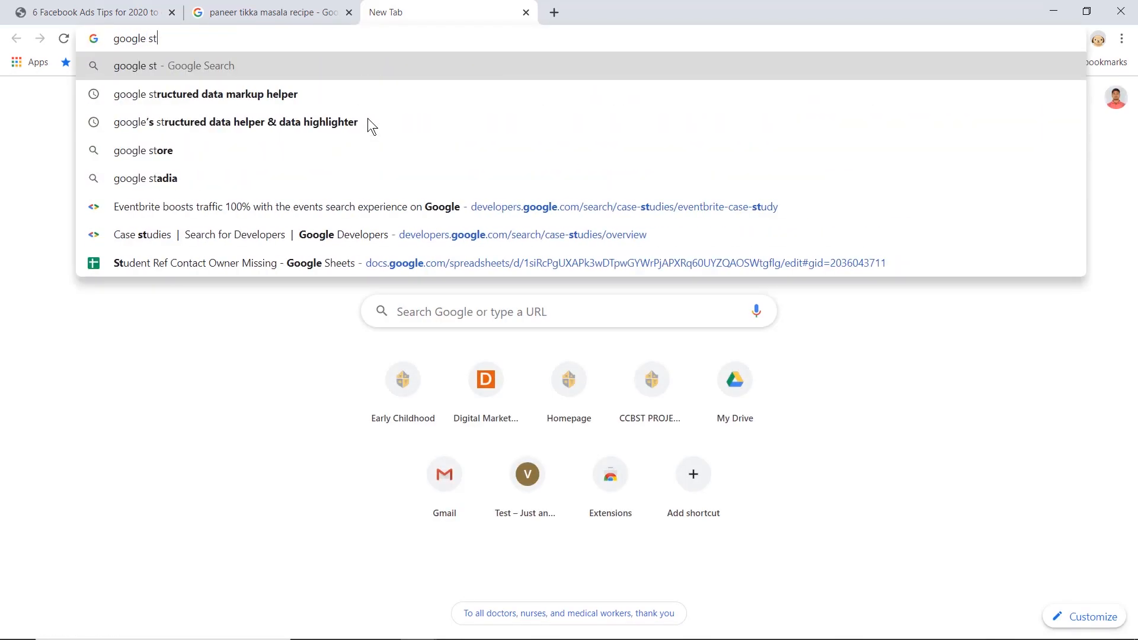
pyautogui.press('Down')
pyautogui.press('BackSpace')
pyautogui.press('BackSpace')
pyautogui.press('BackSpace')
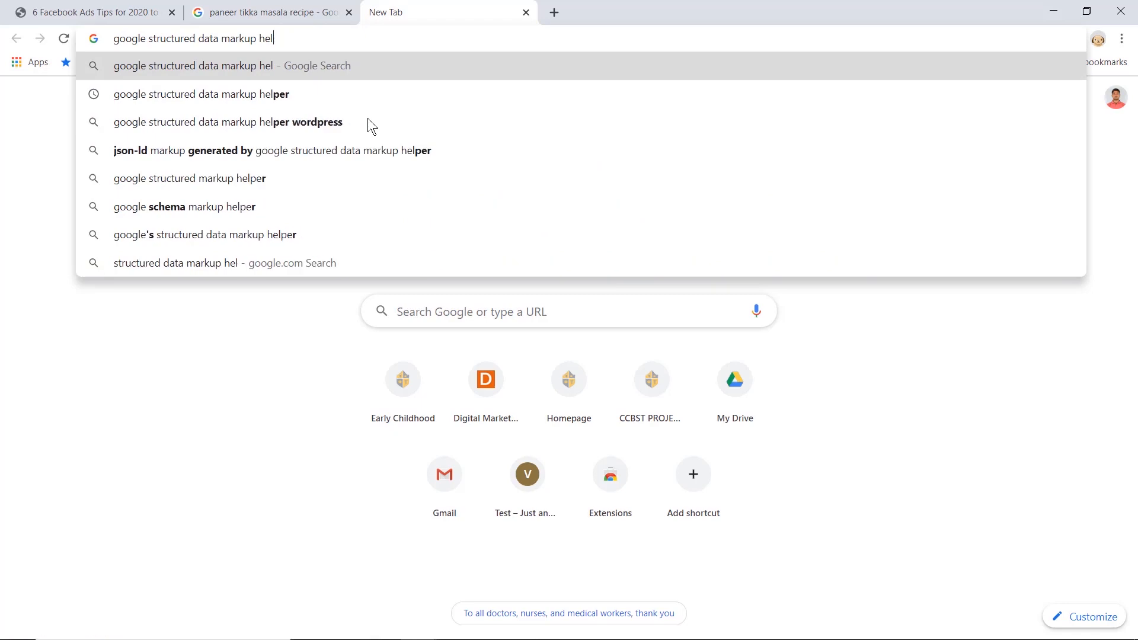
pyautogui.press('BackSpace')
pyautogui.press('BackSpace')
pyautogui.press('BackSpace')
pyautogui.press('BackSpace')
pyautogui.press('BackSpace')
pyautogui.press('BackSpace')
pyautogui.press('BackSpace')
pyautogui.press('BackSpace')
pyautogui.press('BackSpace')
pyautogui.press('BackSpace')
pyautogui.press('BackSpace')
pyautogui.press('BackSpace')
pyautogui.press('BackSpace')
pyautogui.press('BackSpace')
pyautogui.press('BackSpace')
pyautogui.write('t')
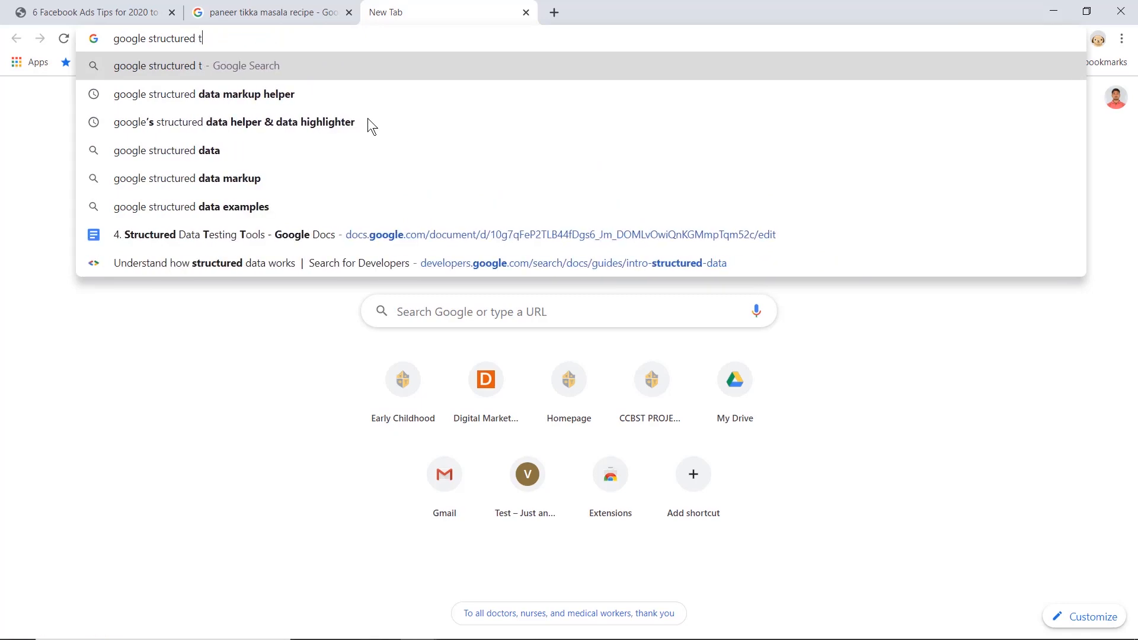
pyautogui.write('est')
pyautogui.press('Return')
pyautogui.hotkey('ctrl', '1')
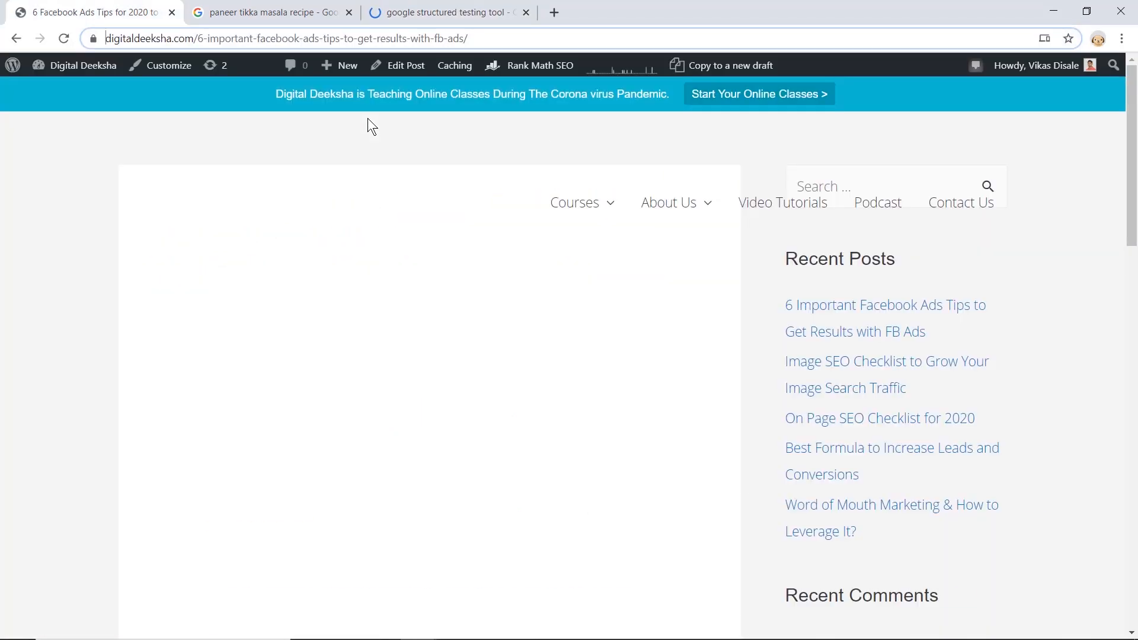
pyautogui.hotkey('ctrl', '3')
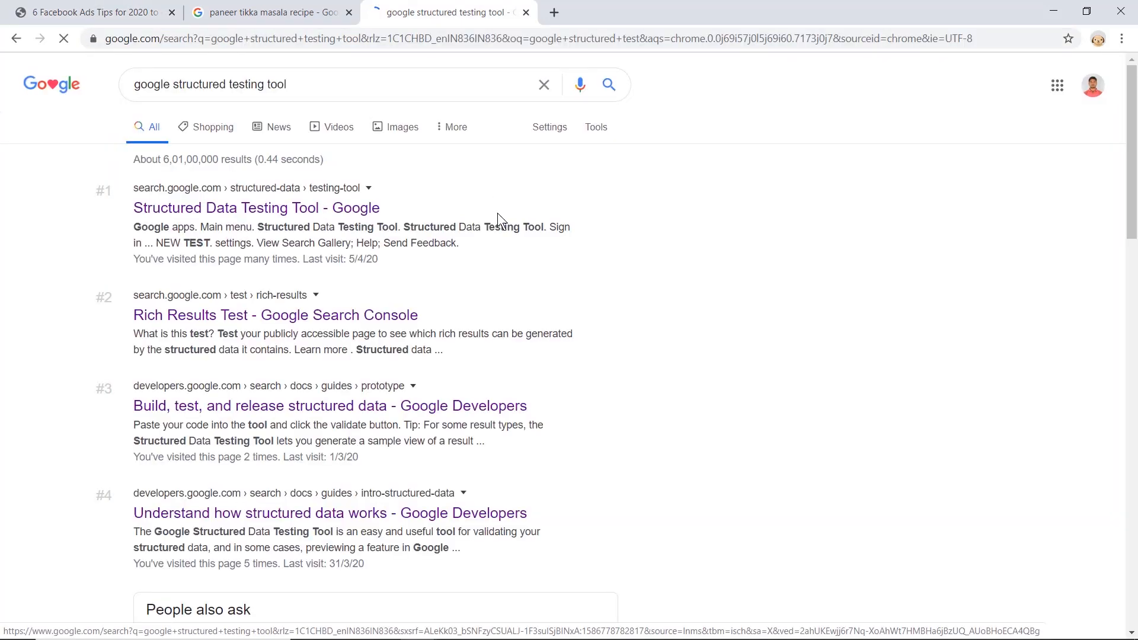
pyautogui.click(307, 208)
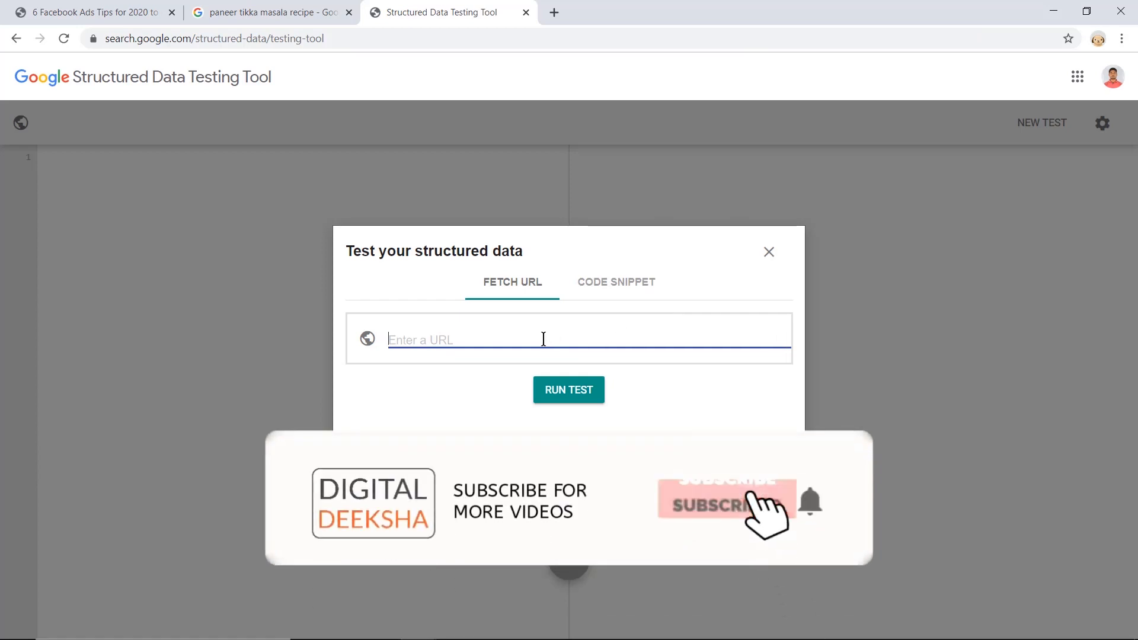
# Step: Test the copied post URL for structured data and examine the errors of the detected CreativeWork item
pyautogui.hotkey('ctrl', 'v')
pyautogui.click(574, 388)
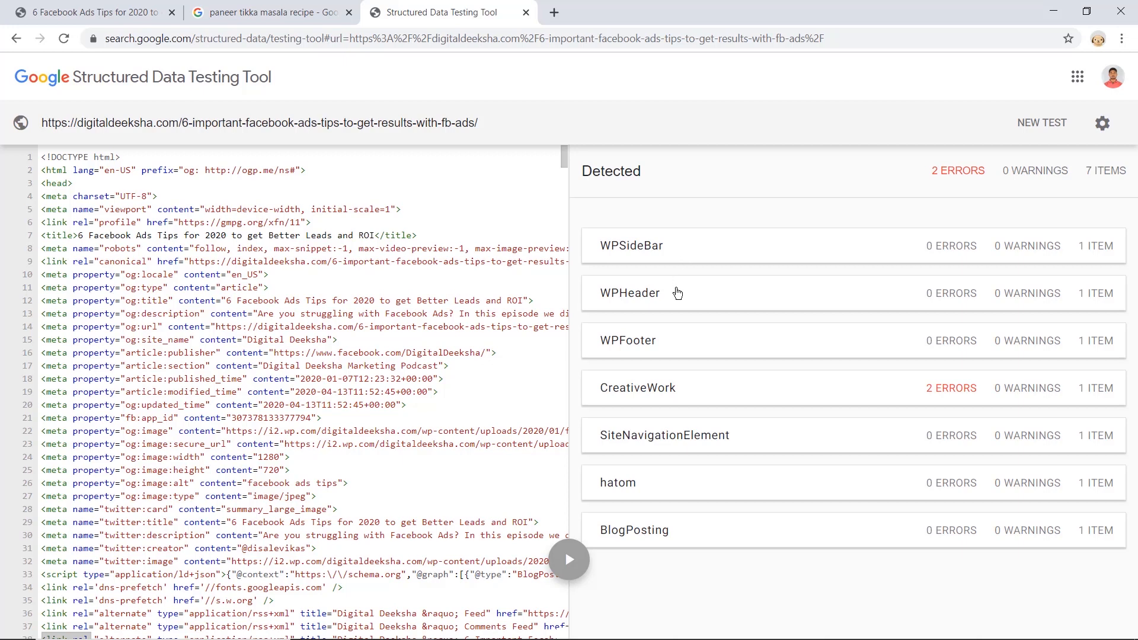
pyautogui.click(668, 390)
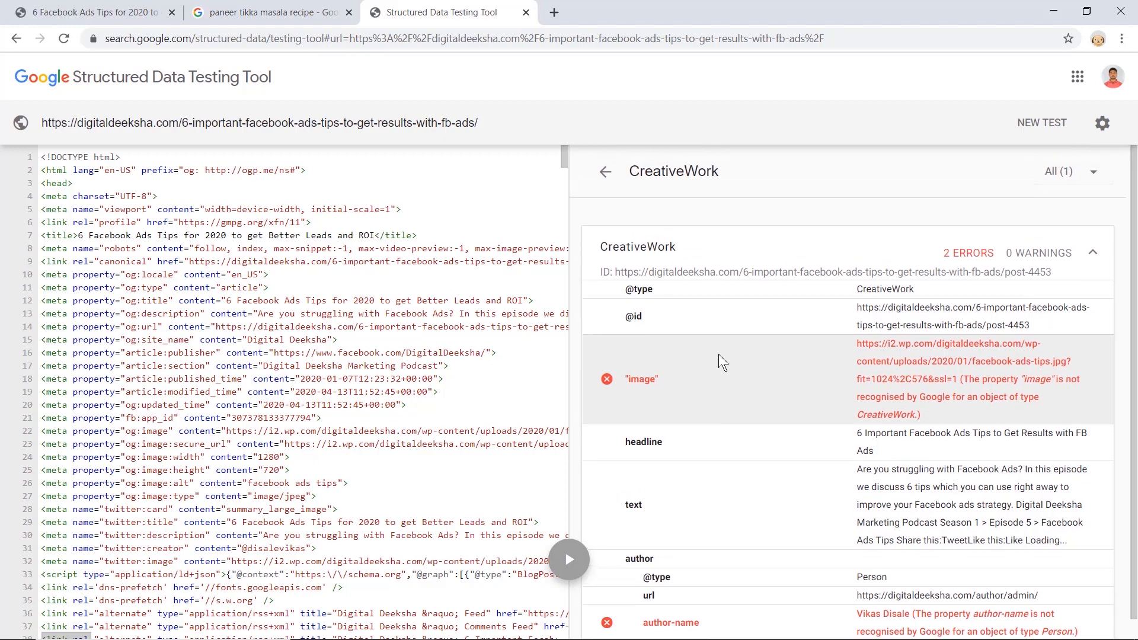
# Step: Purge the entire website cache from the live post page
pyautogui.click(107, 12)
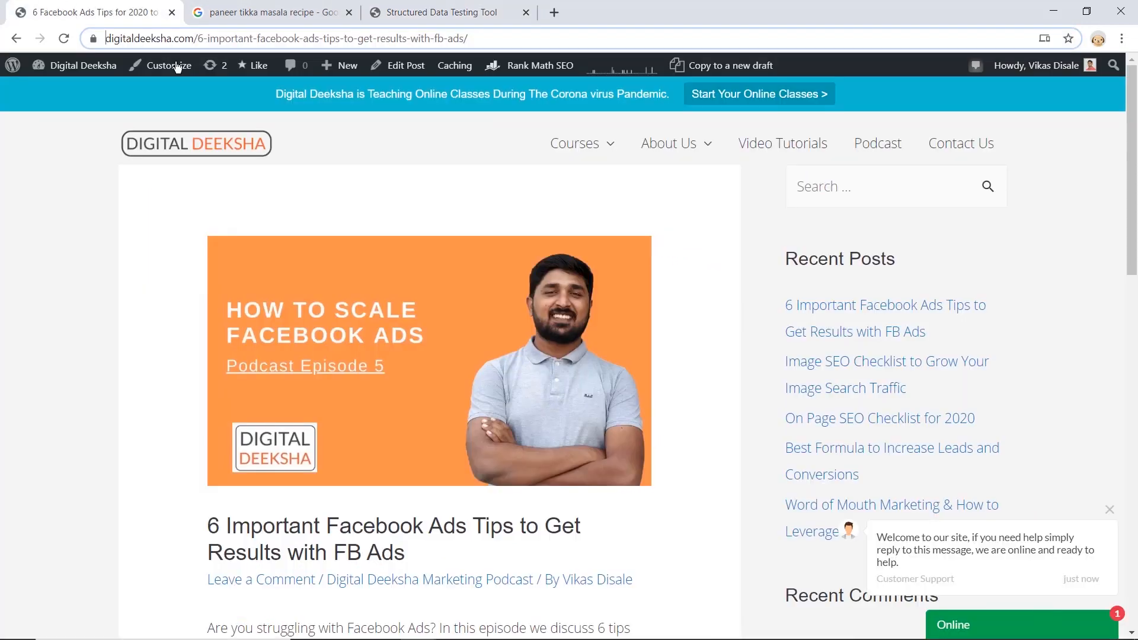
pyautogui.moveTo(449, 71)
pyautogui.click(454, 92)
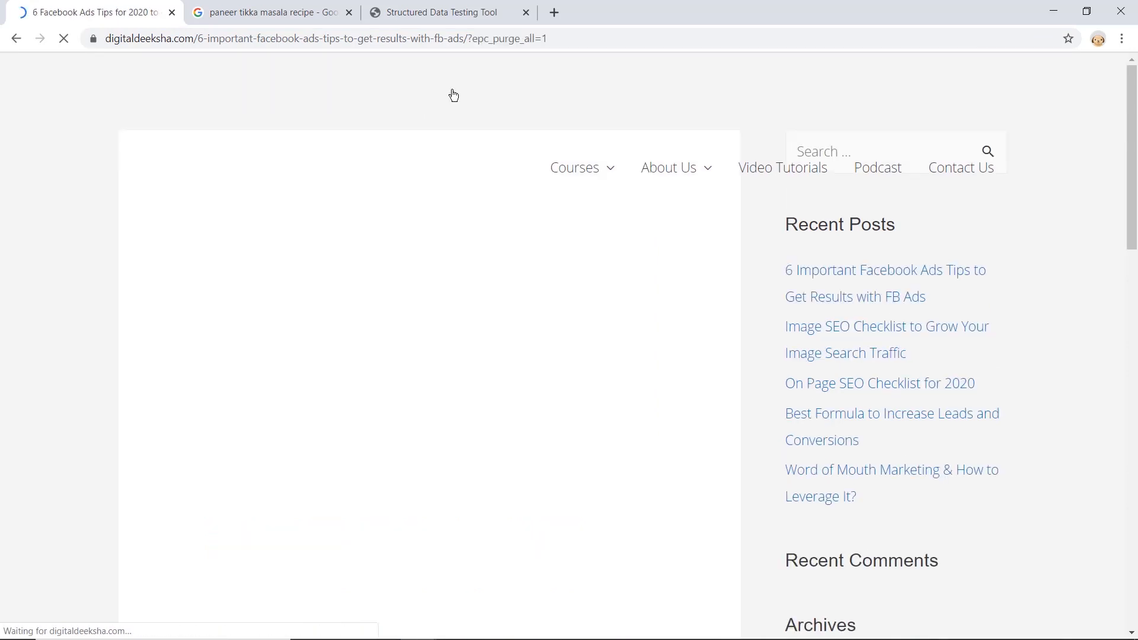
# Step: Return to the Structured Data Testing Tool and rerun the test on the same post URL
pyautogui.click(446, 12)
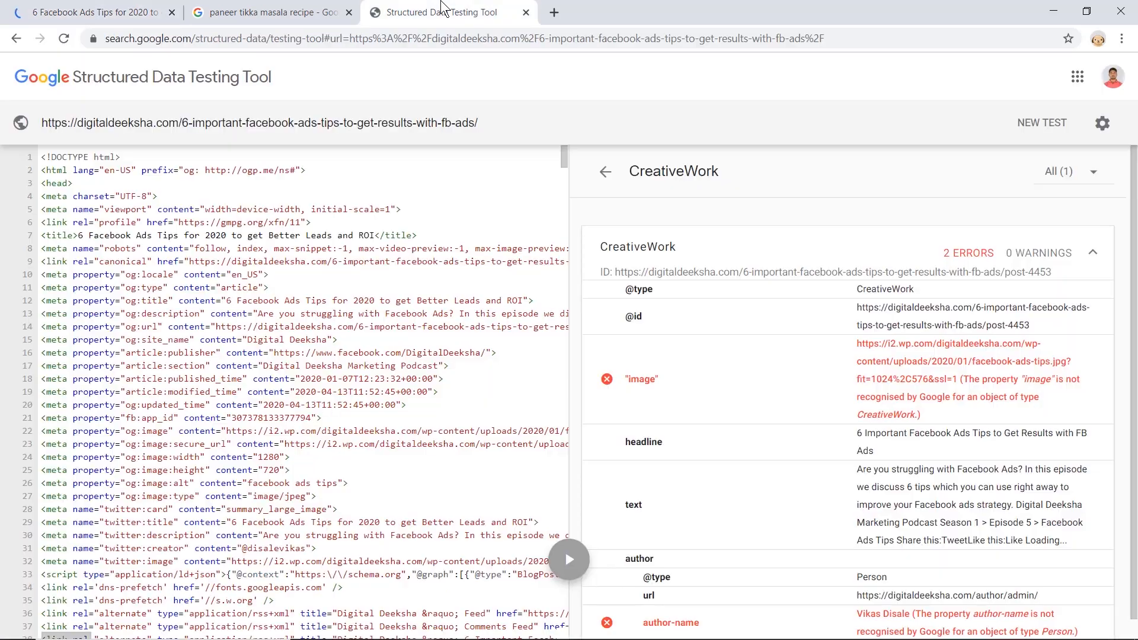
pyautogui.click(1014, 136)
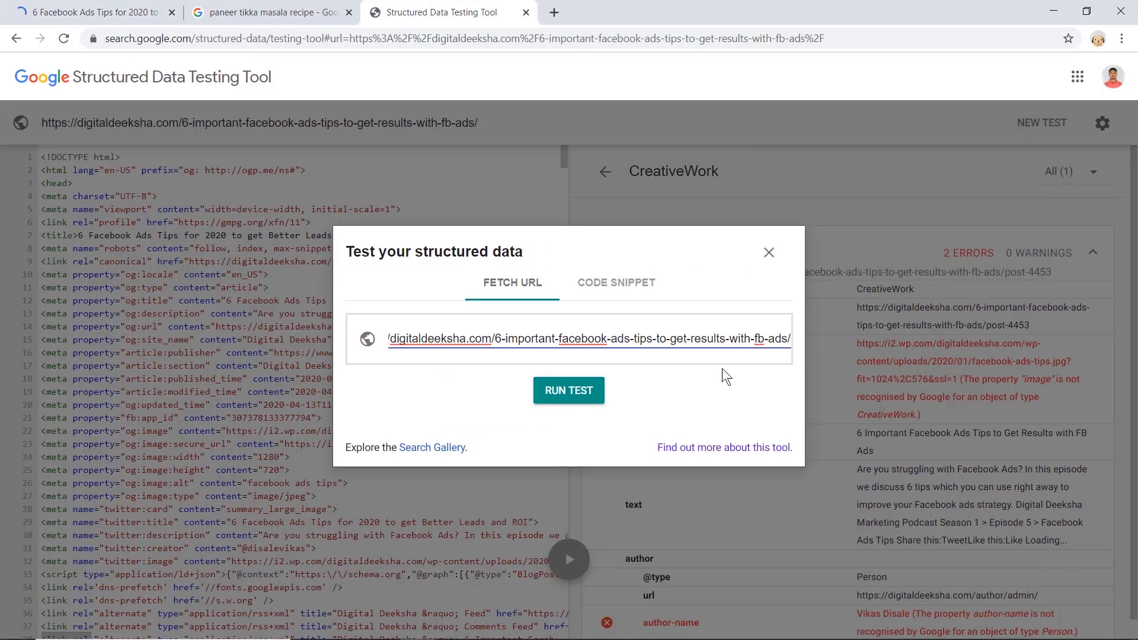
pyautogui.click(559, 397)
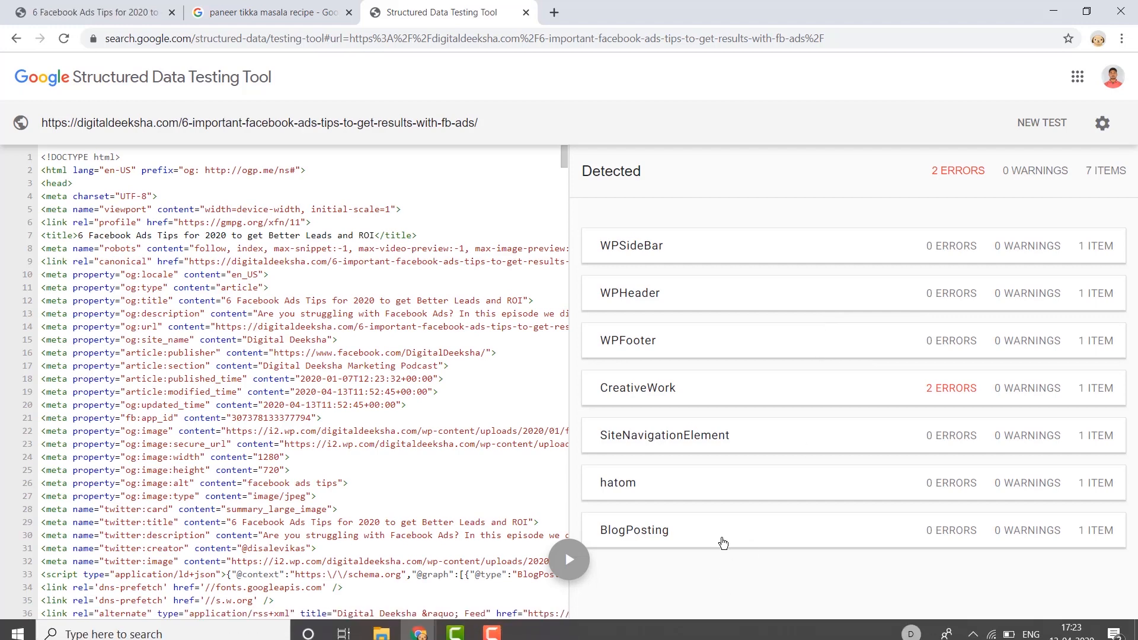
# Step: Examine the BlogPosting item's headline and description, and compare it with the CreativeWork item's errors
pyautogui.click(719, 538)
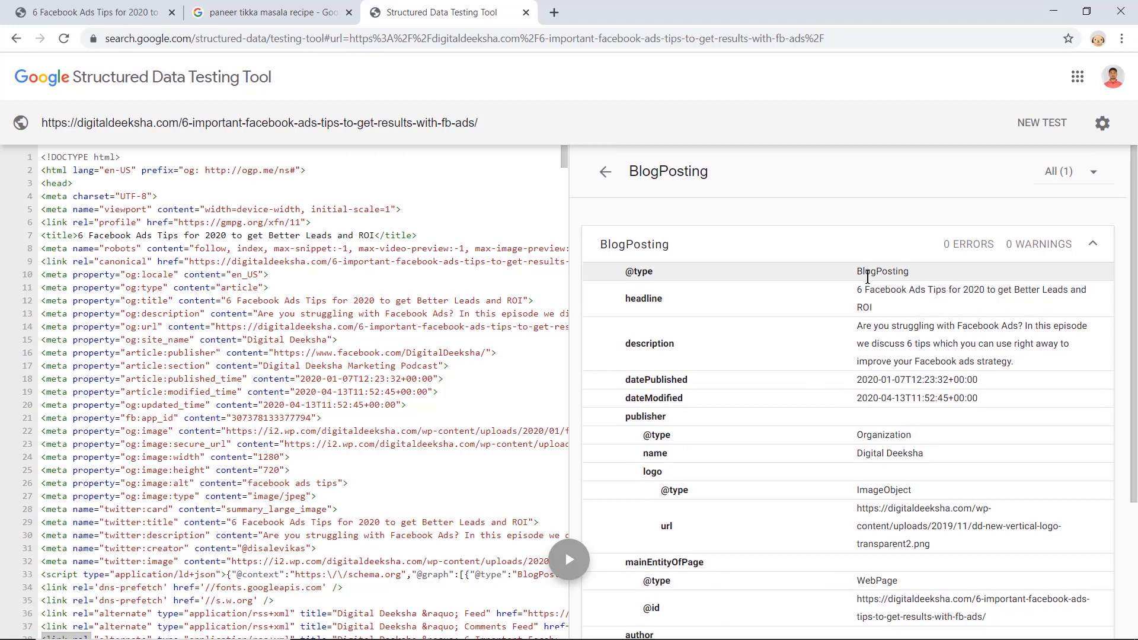
pyautogui.tripleClick(864, 288)
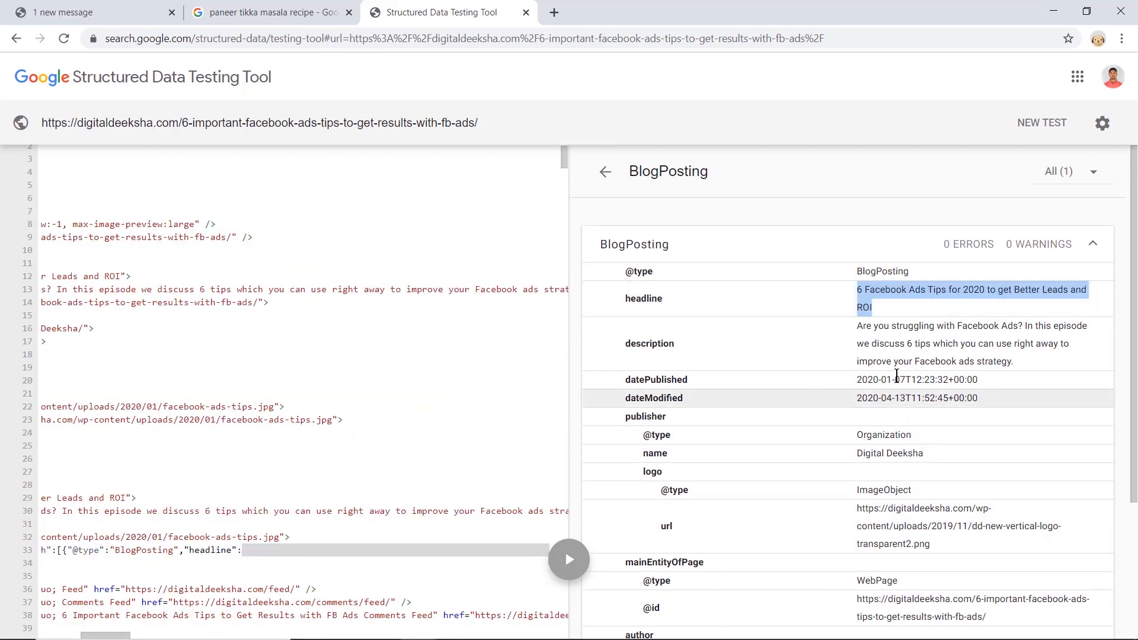
pyautogui.doubleClick(896, 344)
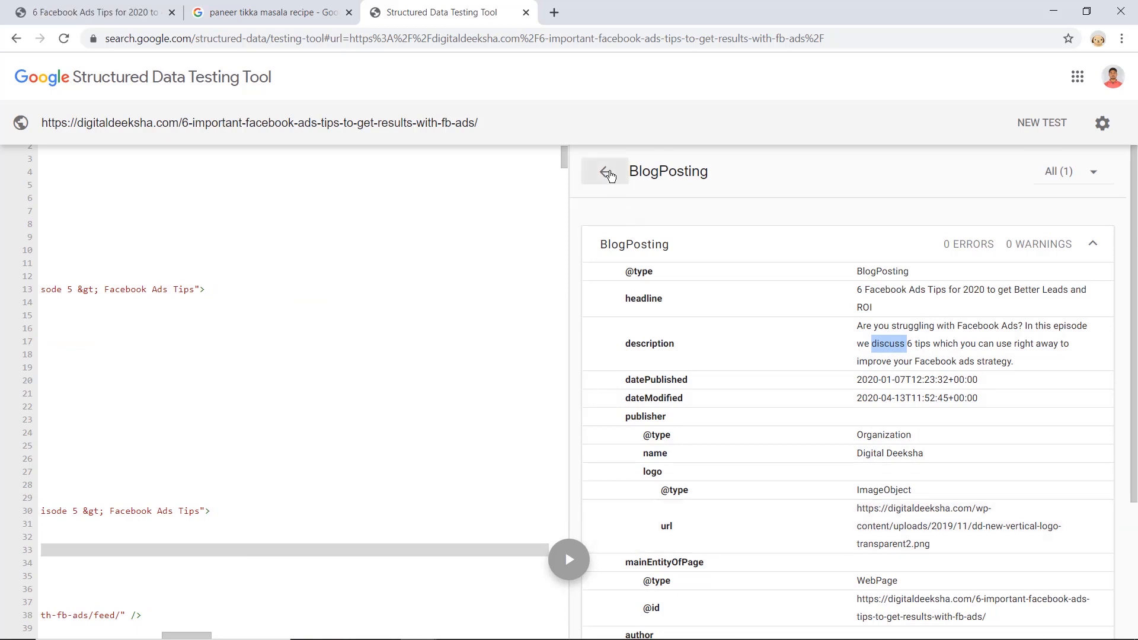
pyautogui.click(605, 172)
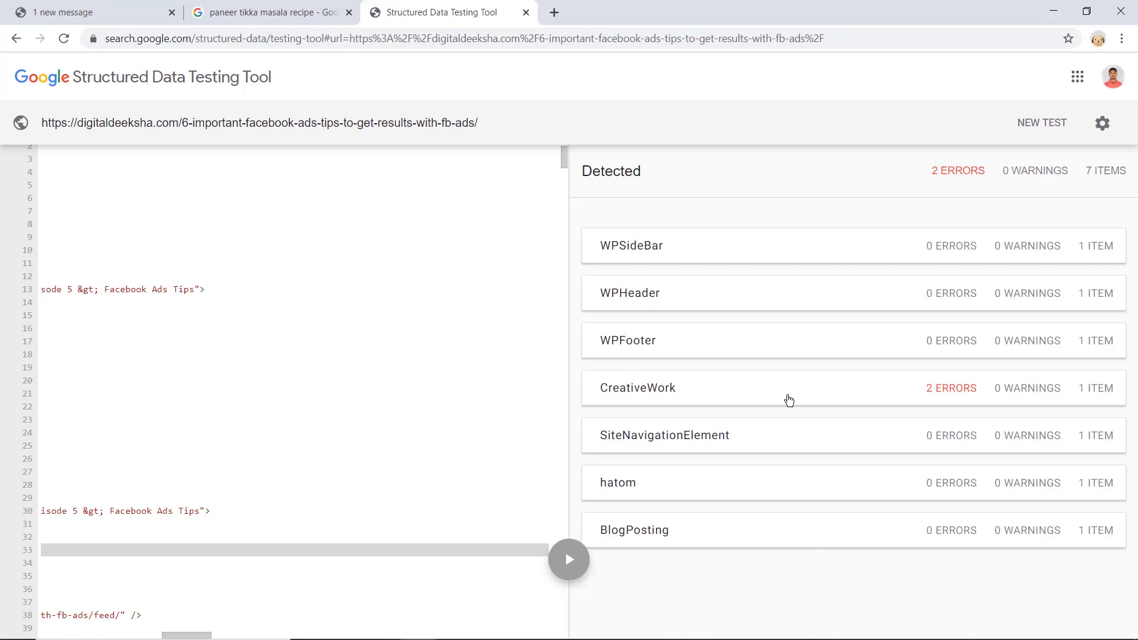
pyautogui.click(789, 401)
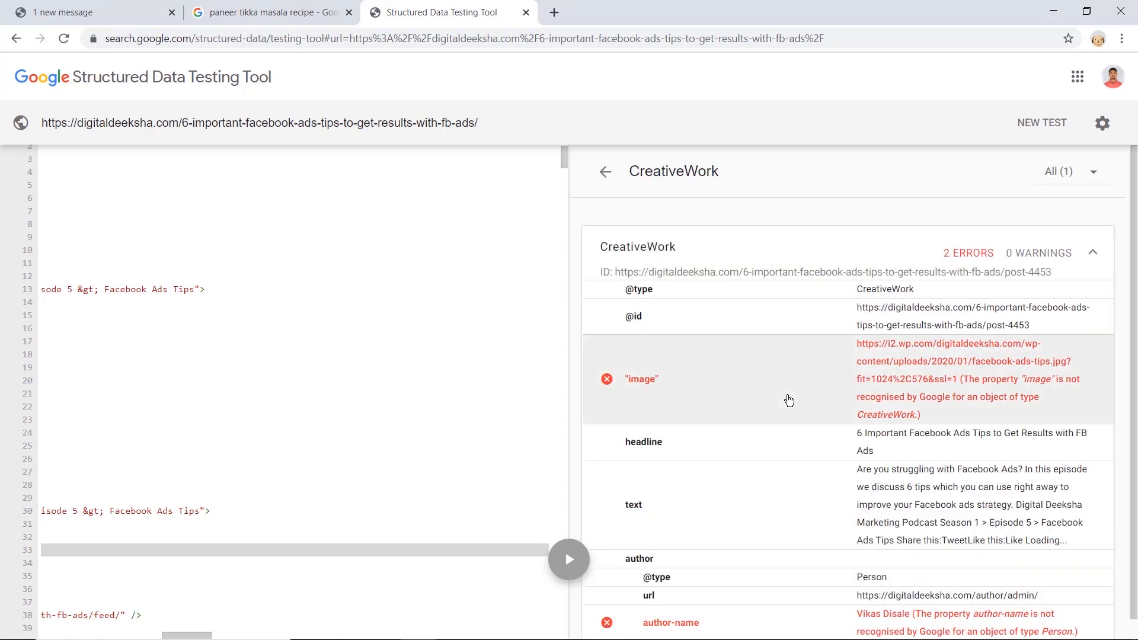
pyautogui.click(595, 176)
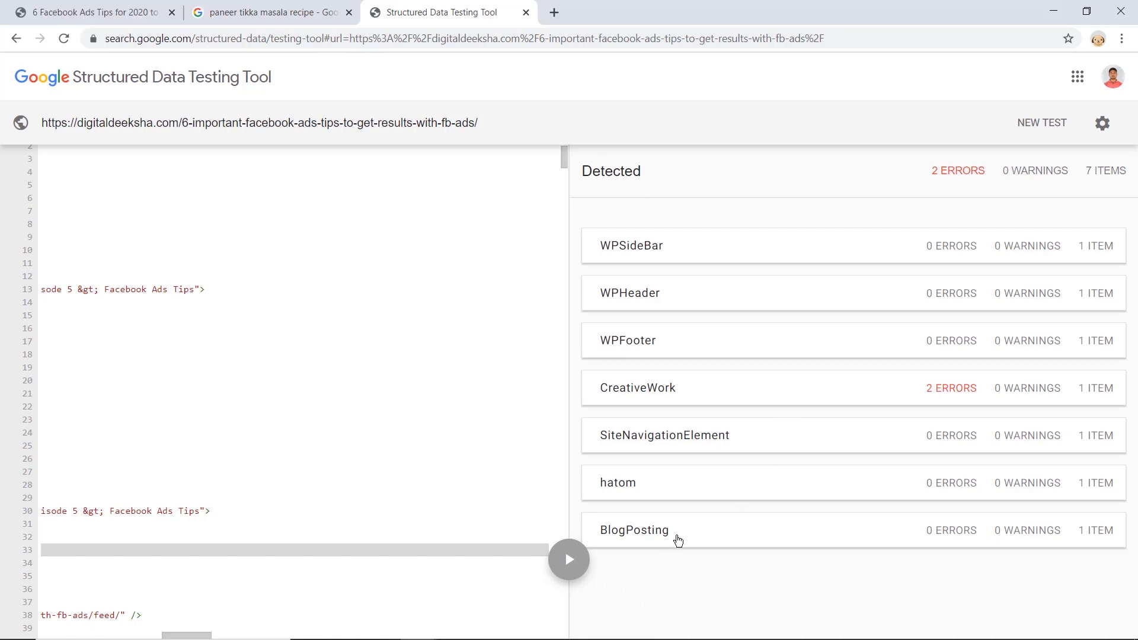
pyautogui.click(678, 539)
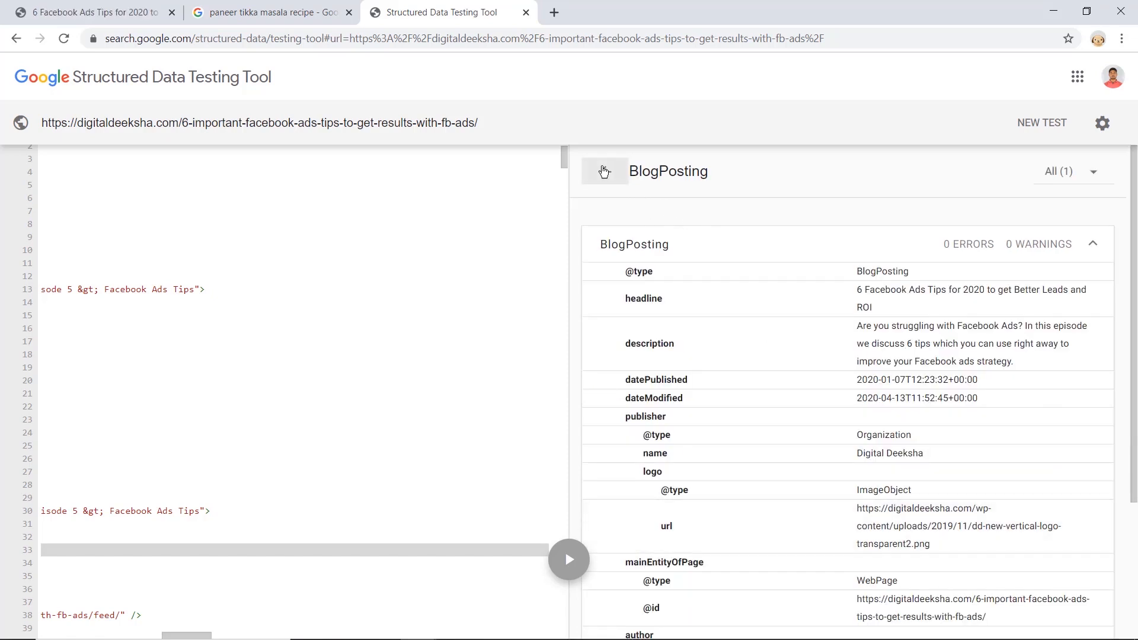
# Step: Leave the BlogPosting details, return to the Digital Deeksha site and open the WordPress dashboard's list of installed plugins
pyautogui.click(605, 172)
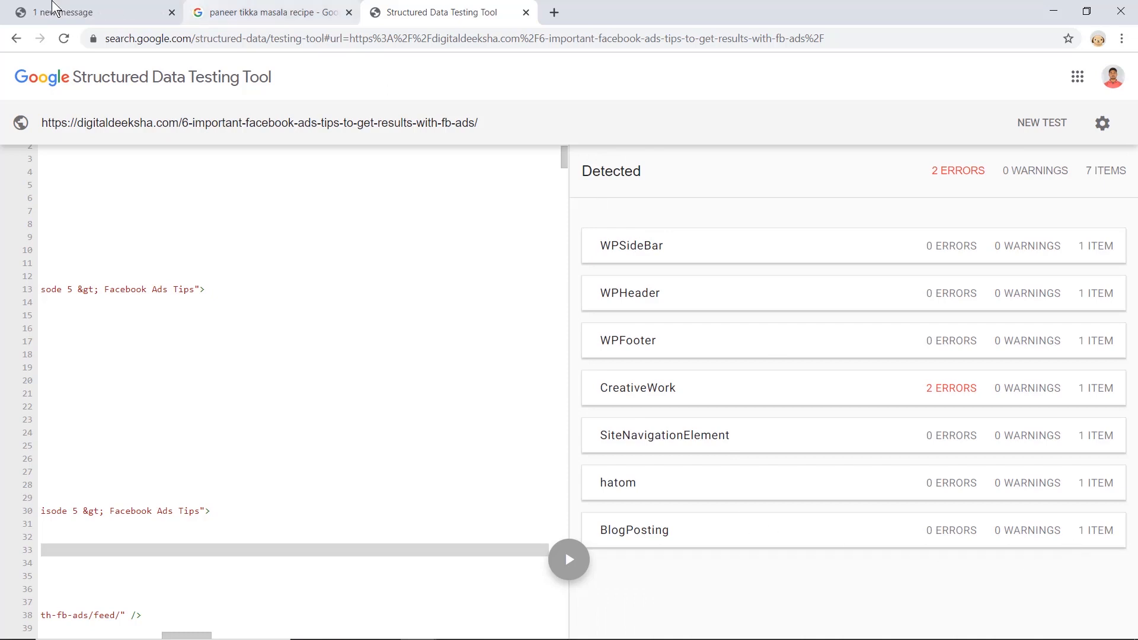
pyautogui.click(54, 9)
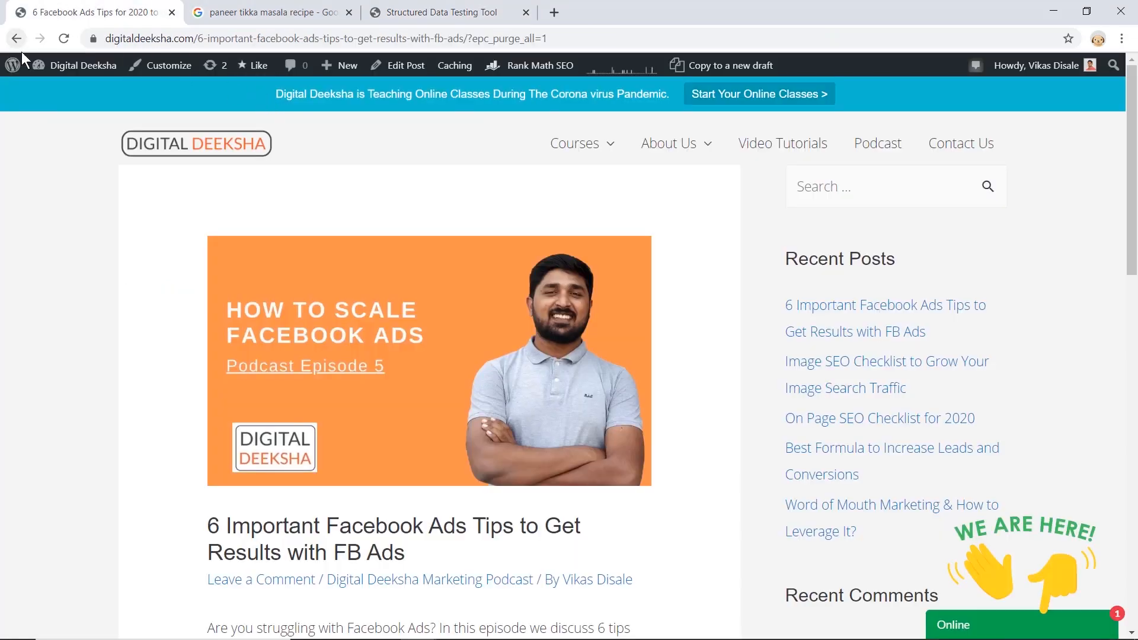
pyautogui.moveTo(59, 68)
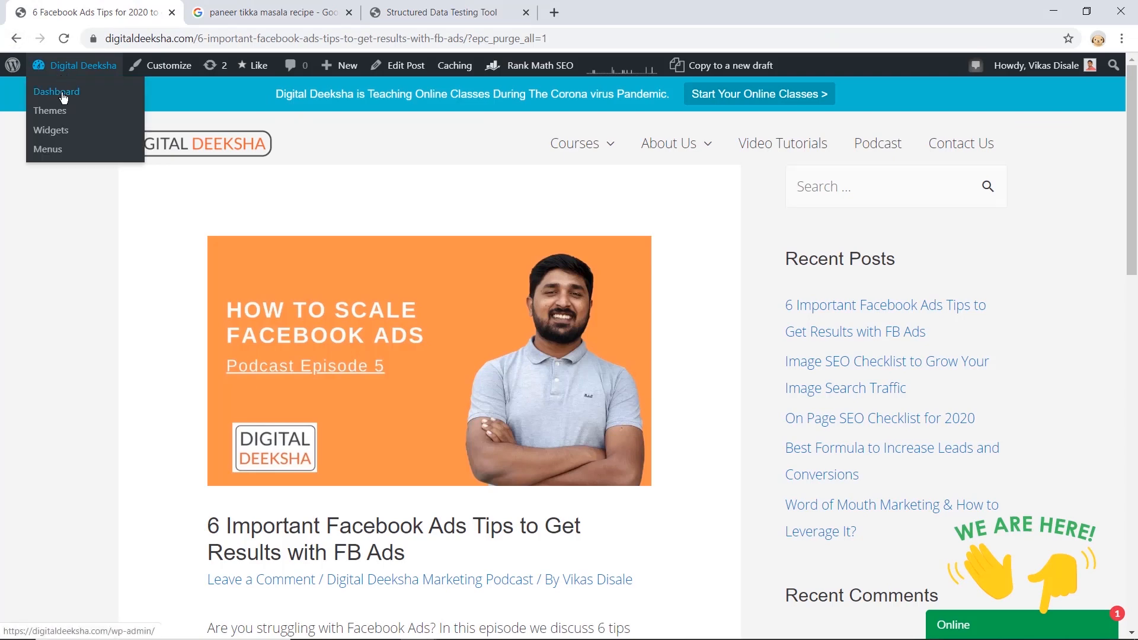
pyautogui.click(64, 98)
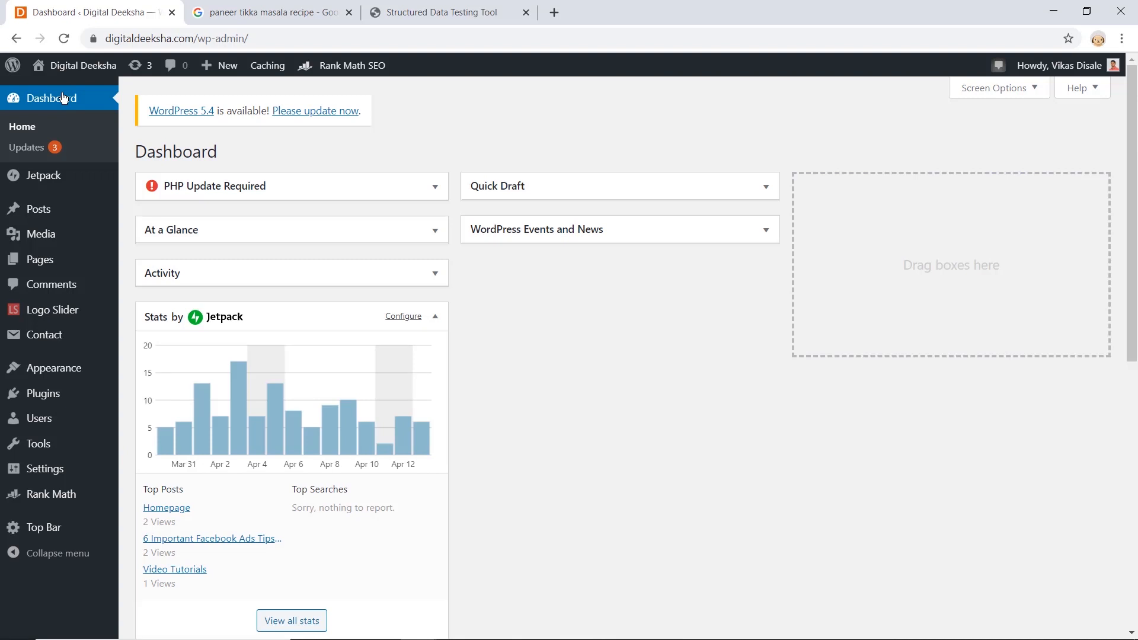
pyautogui.click(43, 399)
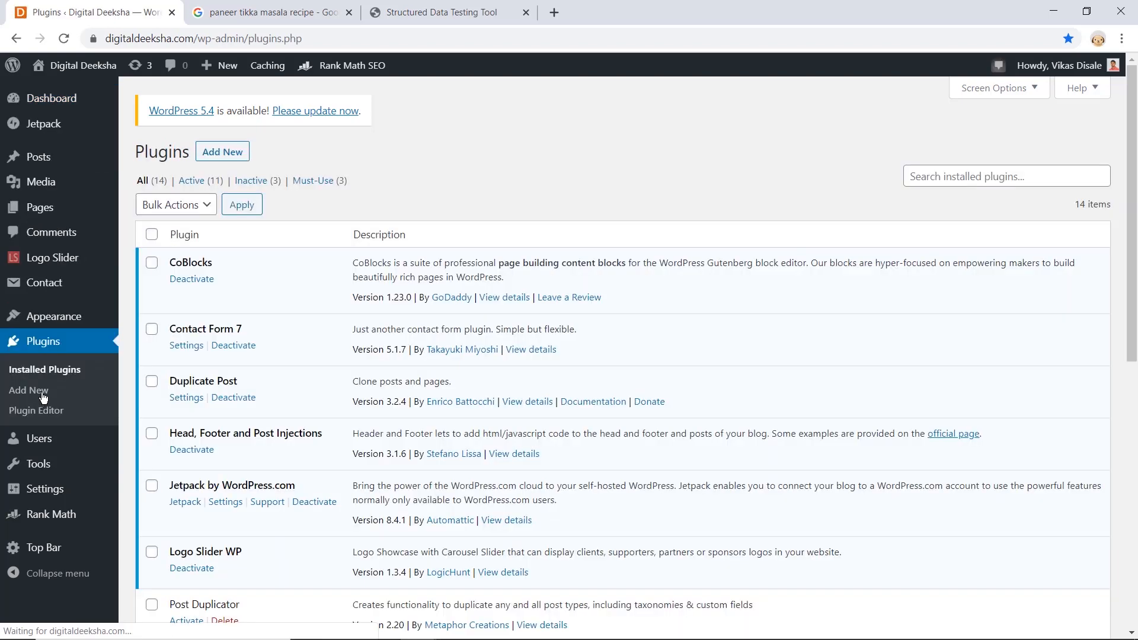
# Step: Delete the inactive Yoast SEO plugin and its data from the installed plugins
pyautogui.scroll(-4, 405, 392)
pyautogui.scroll(-1, 404, 392)
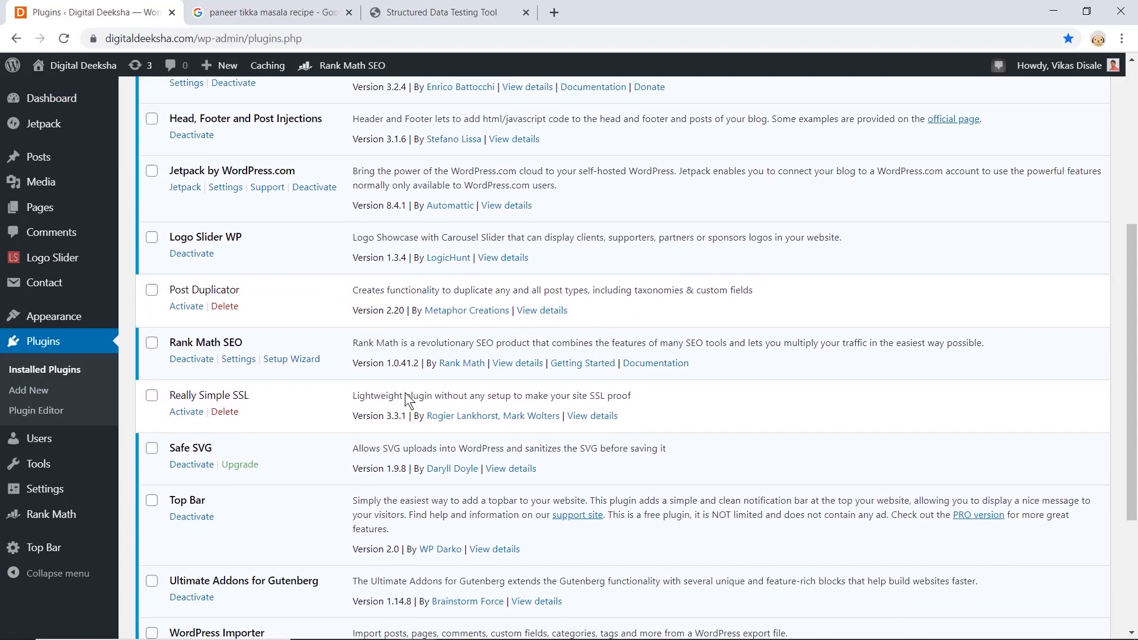
pyautogui.scroll(-3, 404, 393)
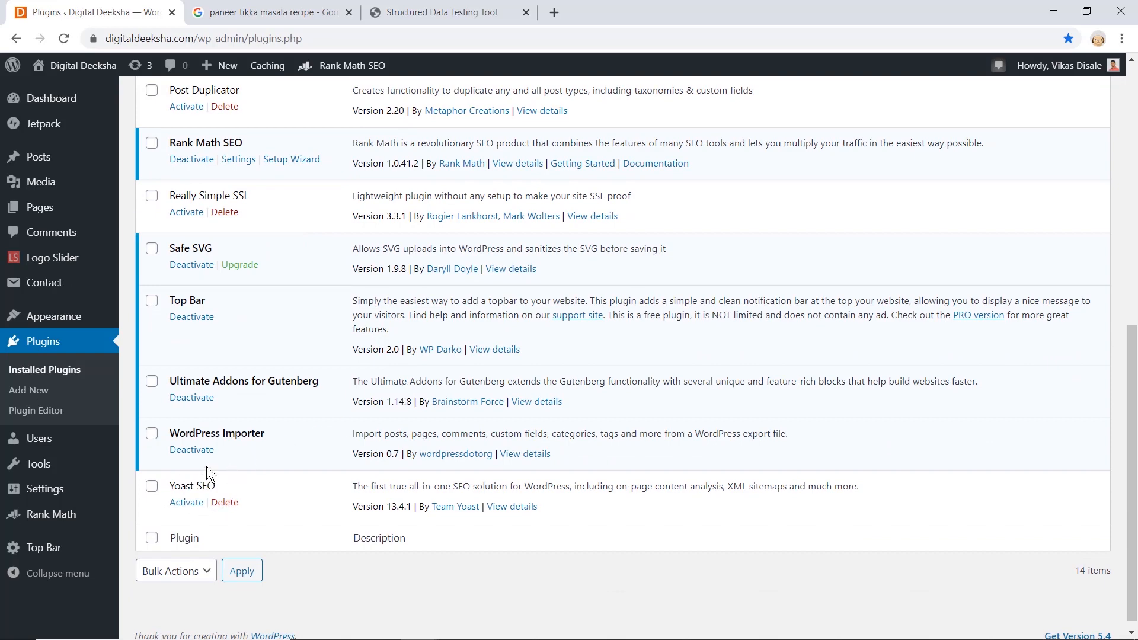
pyautogui.scroll(9, 207, 466)
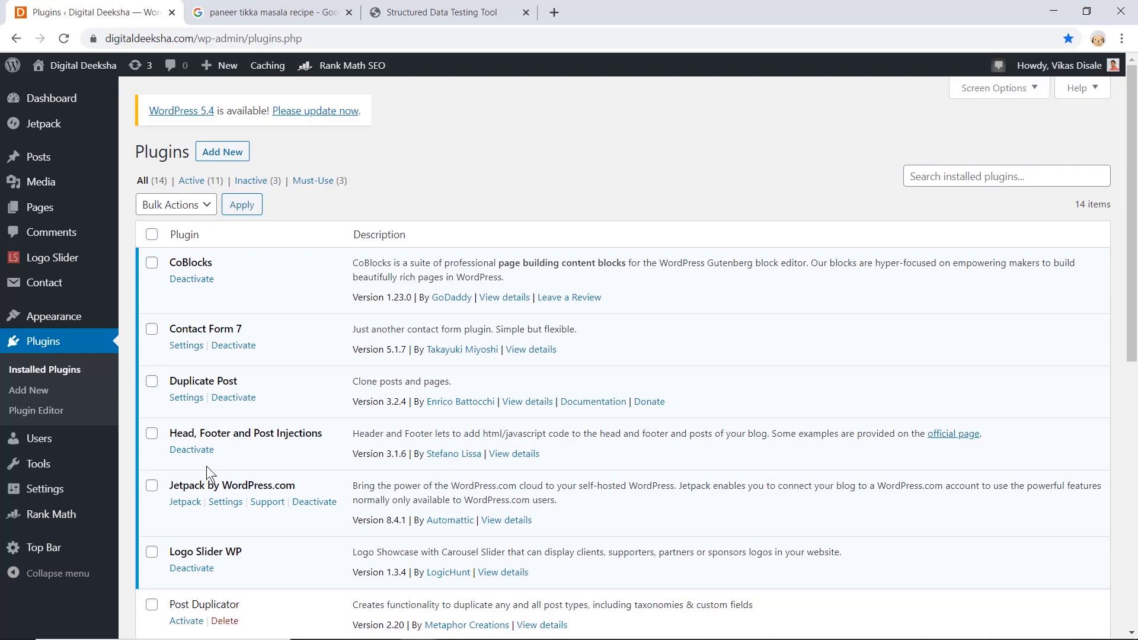
pyautogui.scroll(-9, 207, 466)
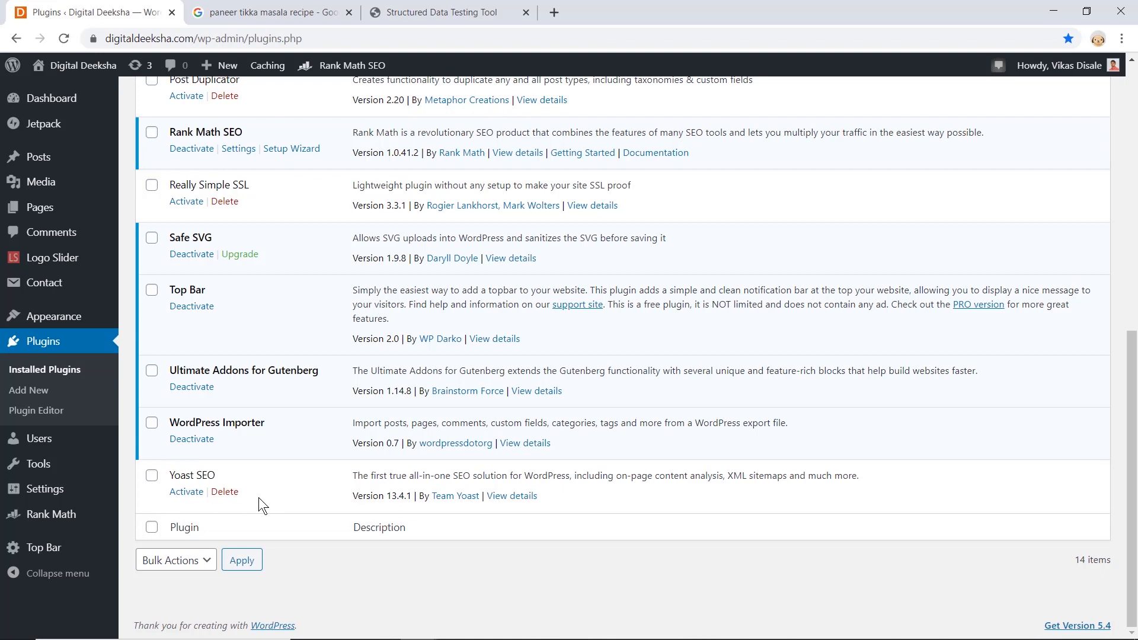
pyautogui.click(225, 493)
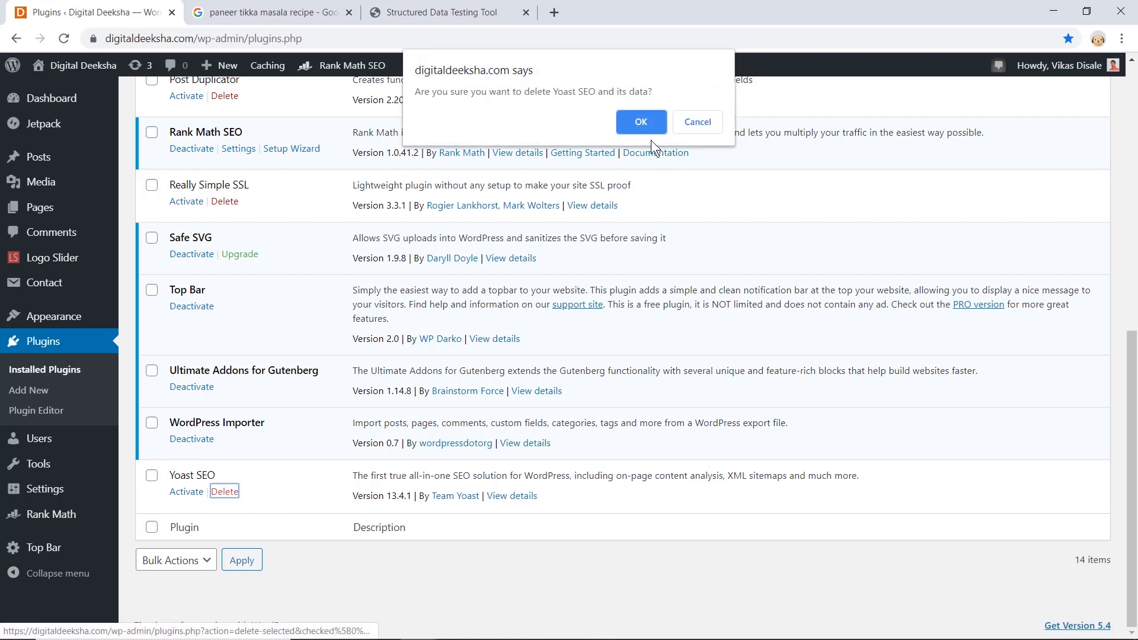
pyautogui.click(638, 123)
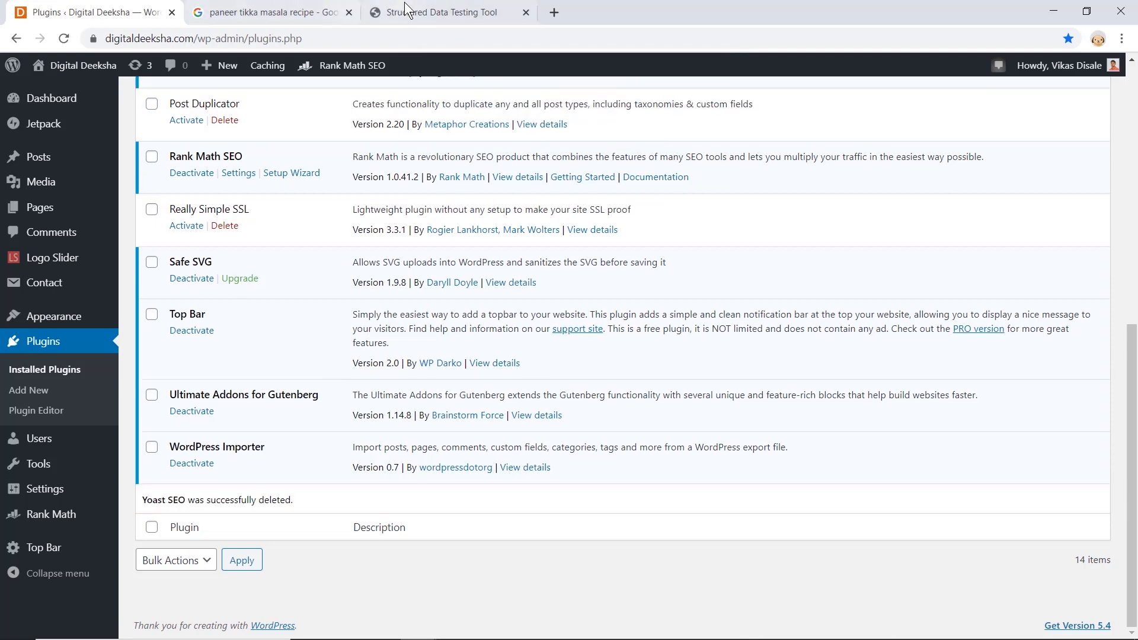
# Step: Open the Rank Math website at rankmath.com in a new browser tab
pyautogui.click(553, 15)
pyautogui.write('ra')
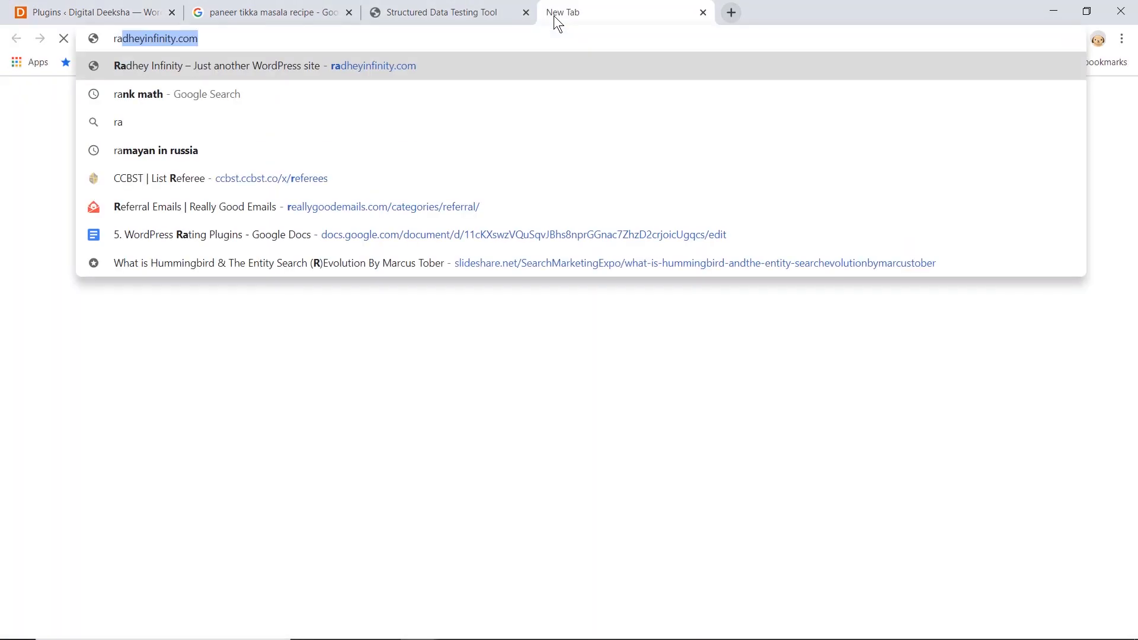
pyautogui.write('nkmath.com')
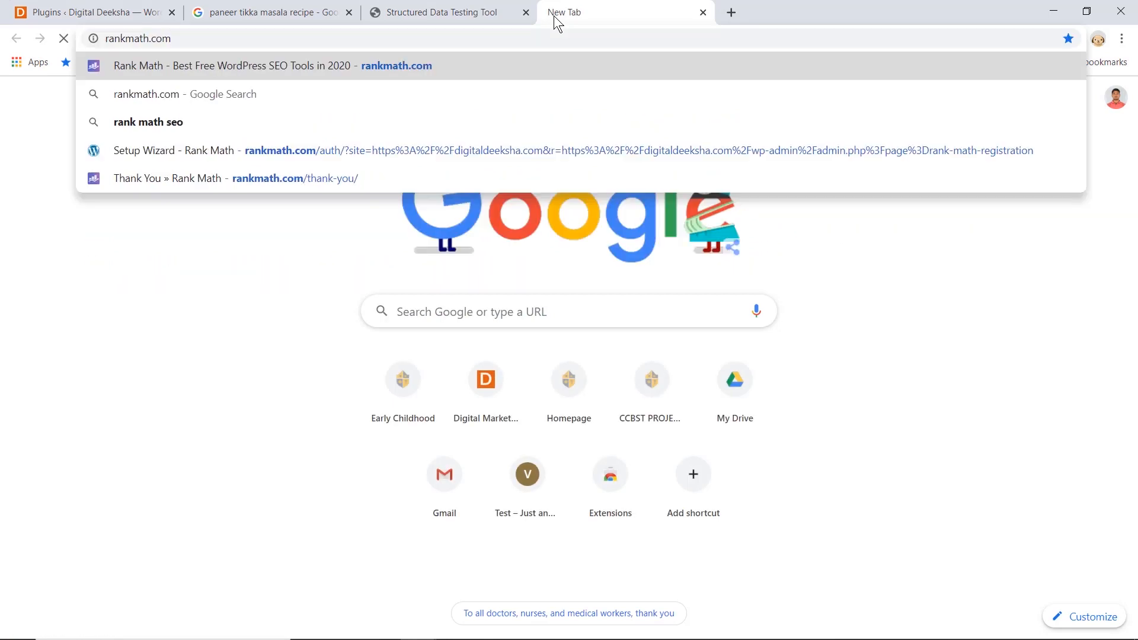
pyautogui.press('Return')
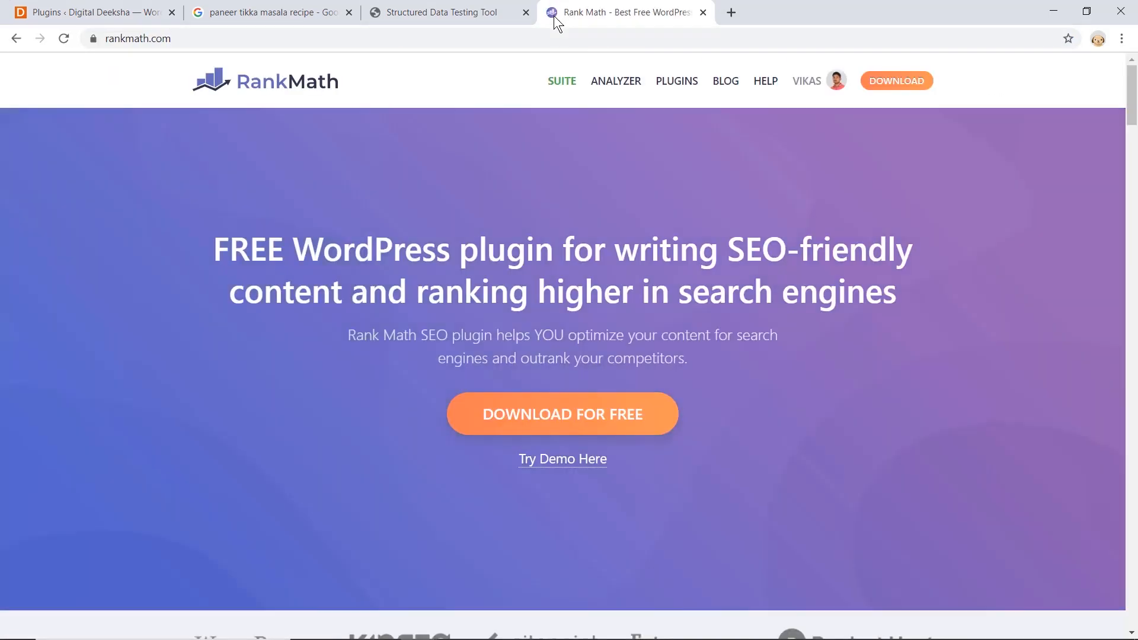